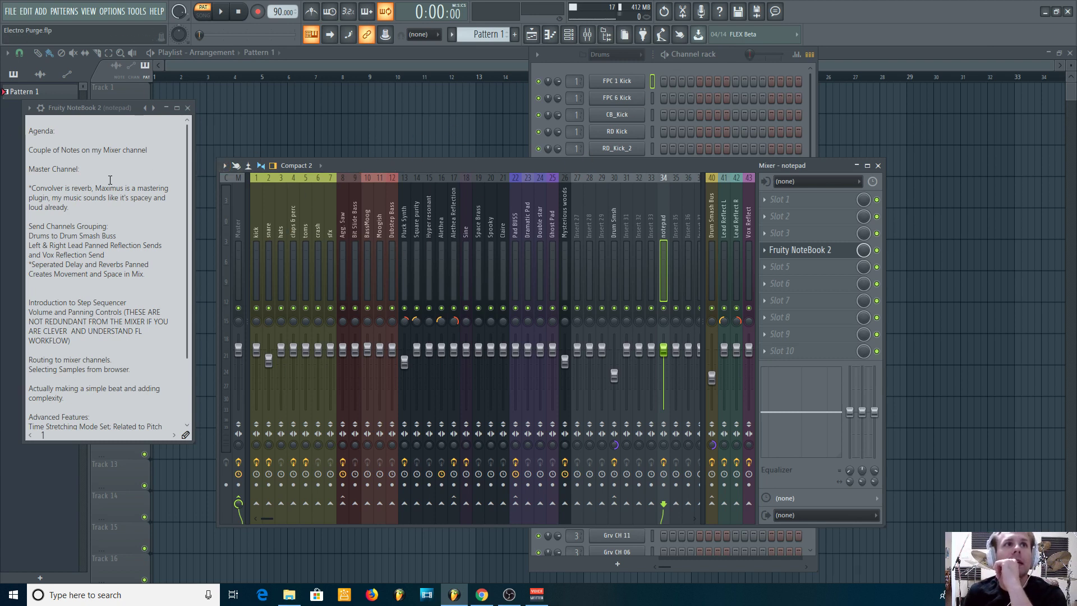
View the FPC 1 Kick channel's miscellaneous sampler settings, close them and return to the mixer and agenda notes
left_click(712, 66)
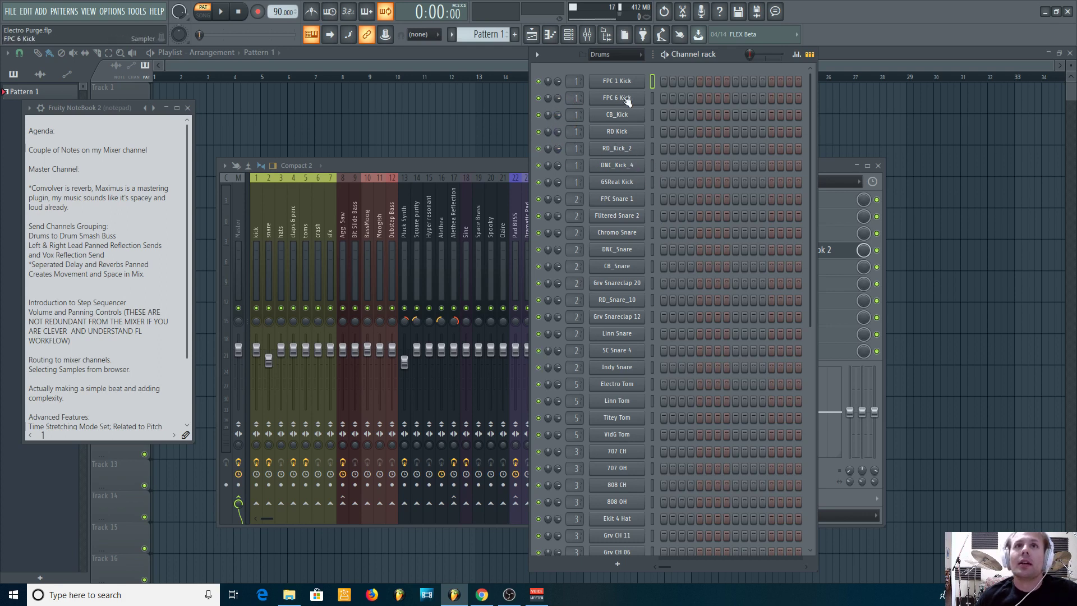
left_click(622, 84)
left_click(414, 211)
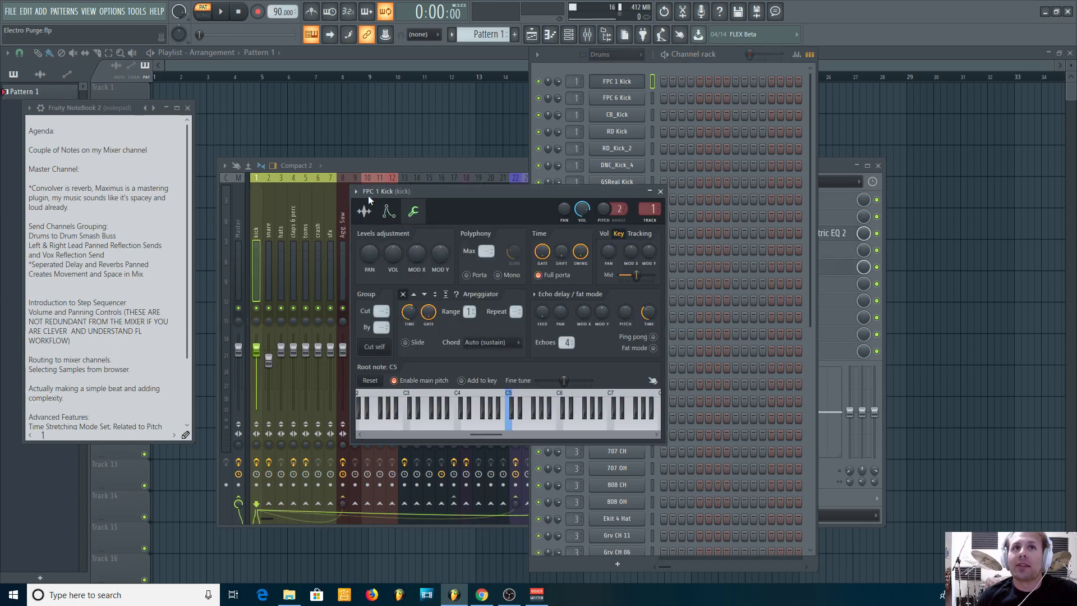
left_click(661, 192)
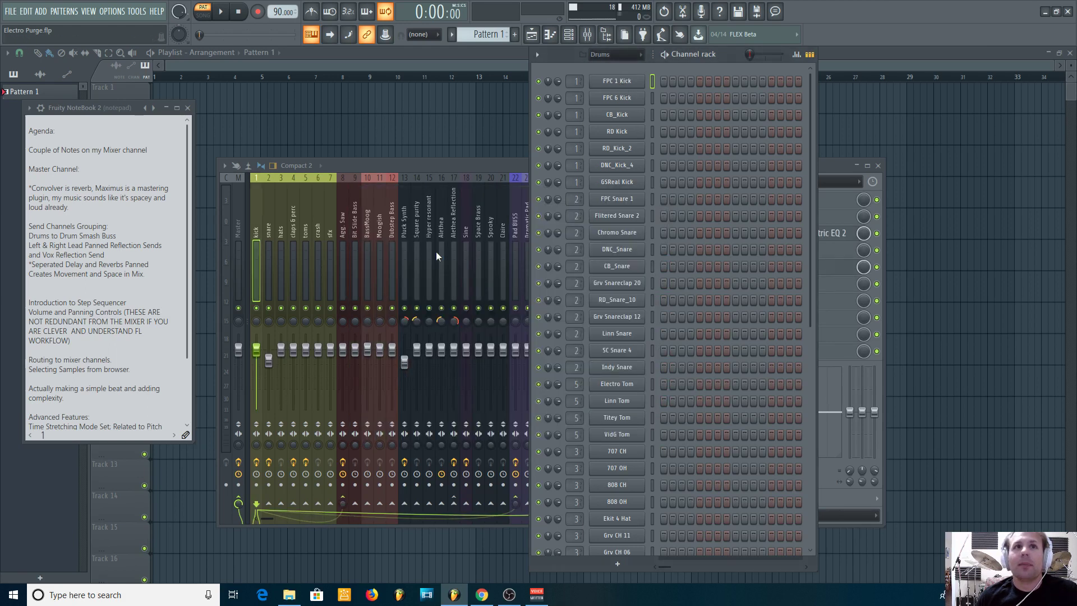
left_click(362, 166)
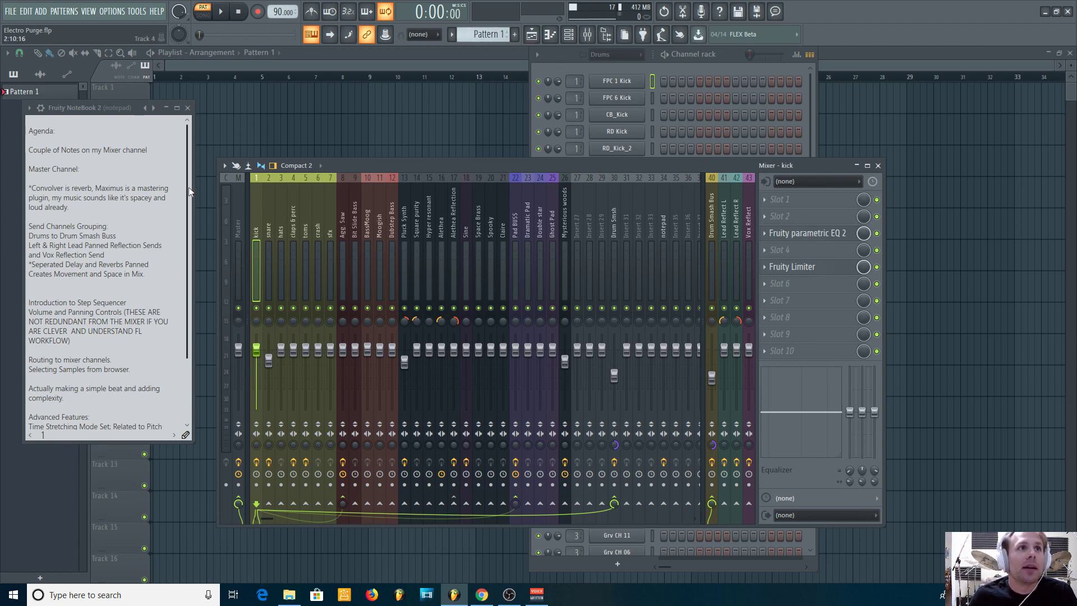
mouse_move(189, 142)
left_mouse_down()
mouse_move(187, 172)
mouse_move(187, 147)
left_mouse_up()
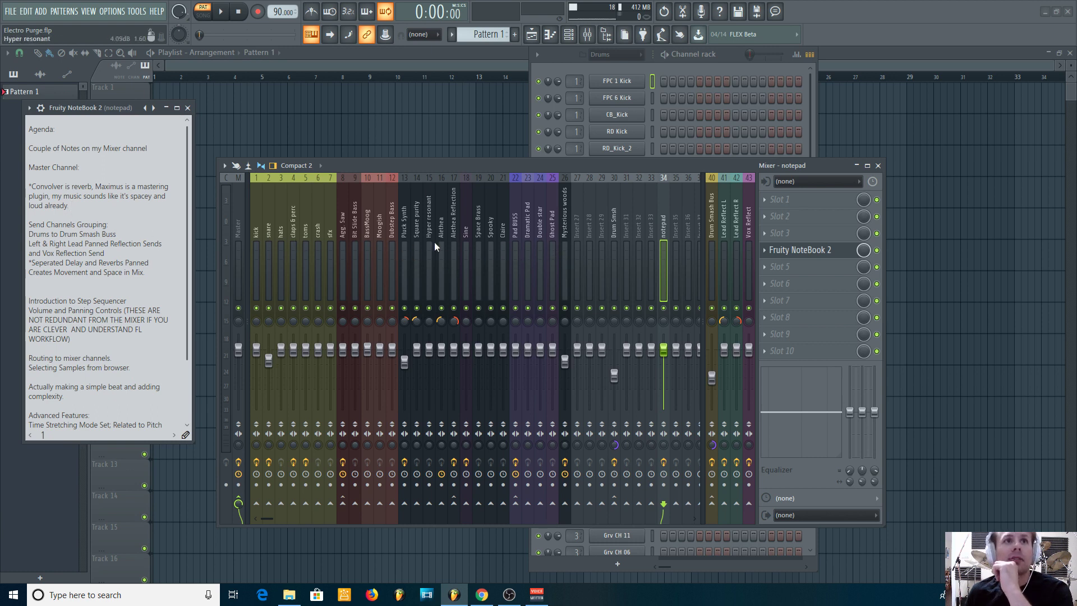
Open Fruity parametric EQ 2 on the Master track and view its preset and plugin replacement options
left_click(242, 251)
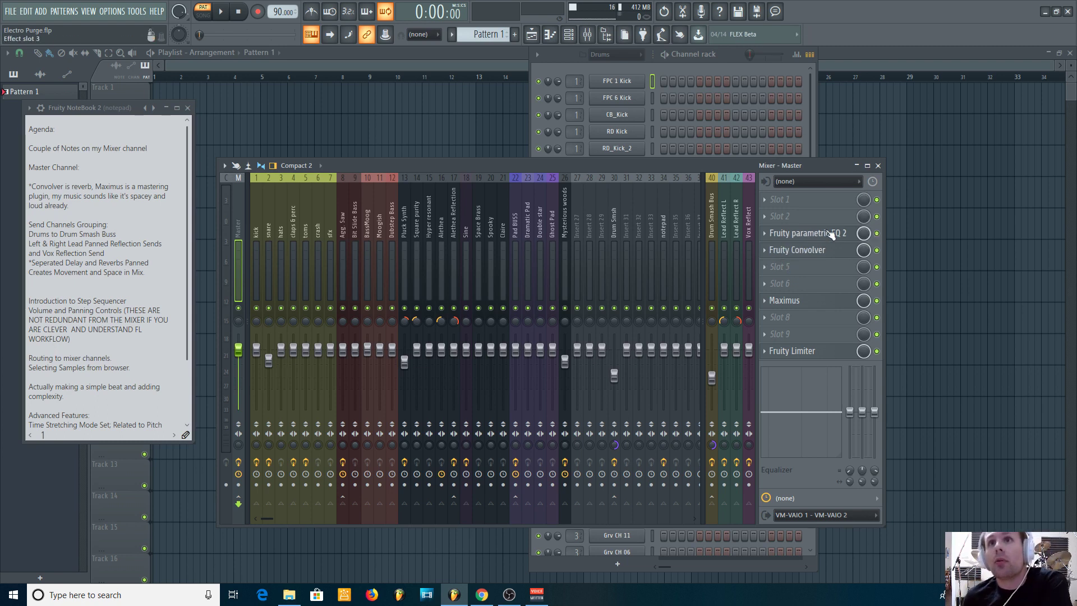
left_click(802, 233)
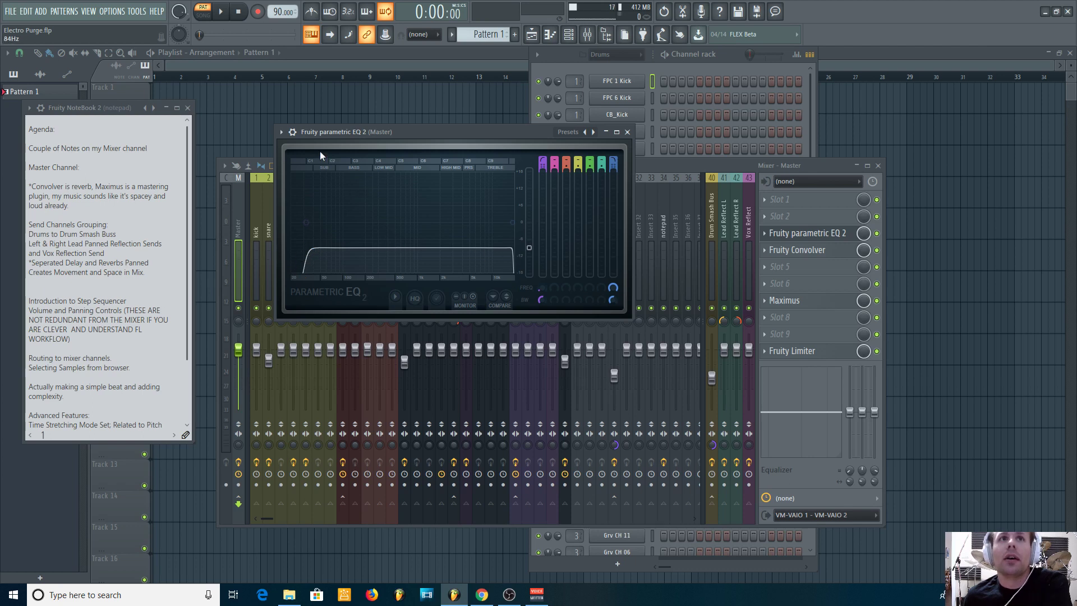
left_click(282, 133)
mouse_move(327, 163)
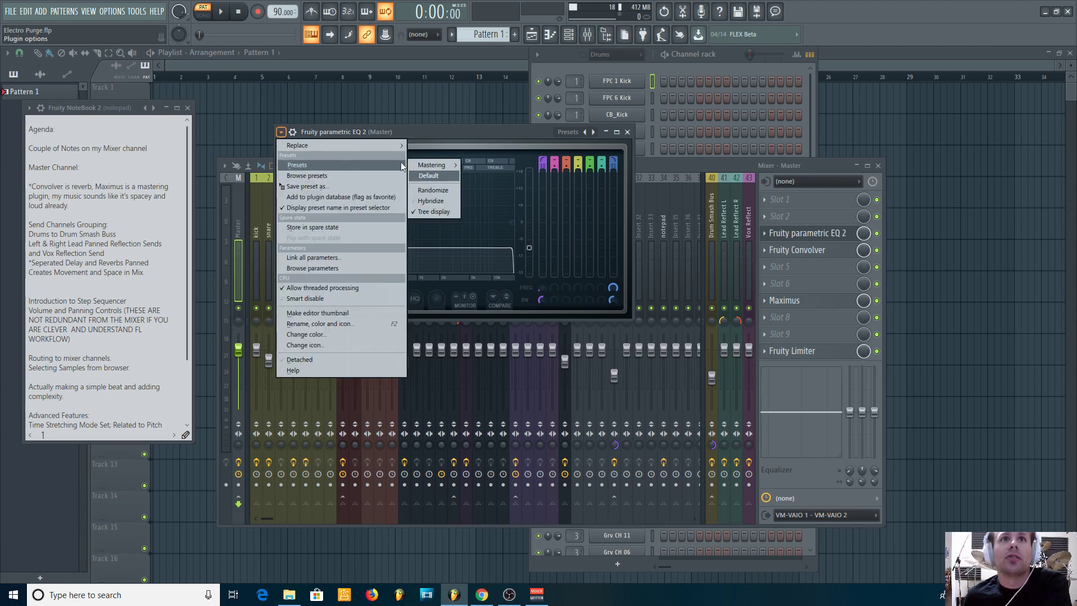
mouse_move(430, 166)
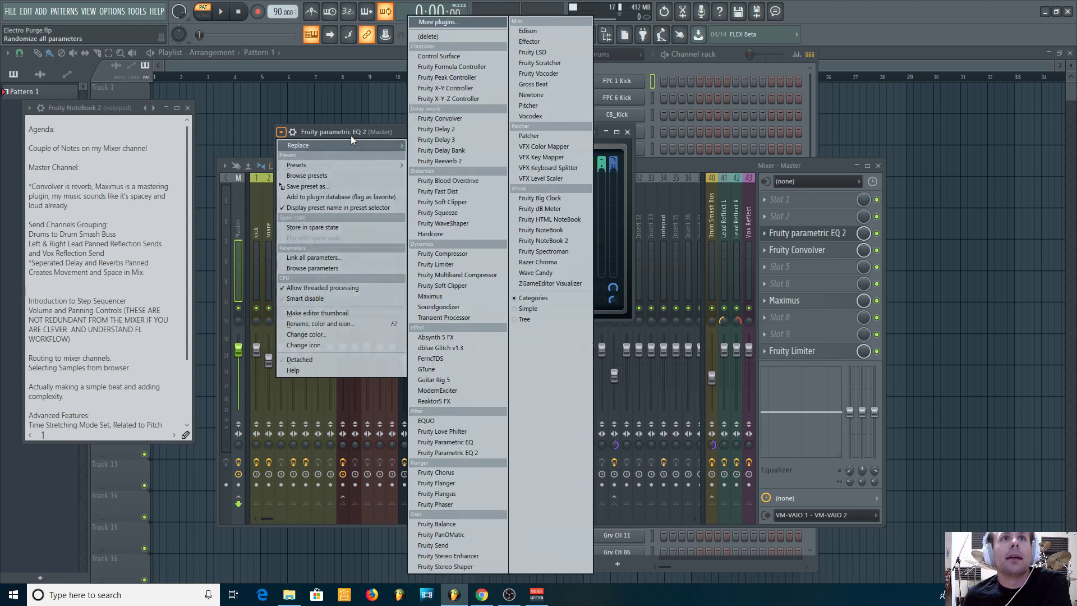
left_click(347, 132)
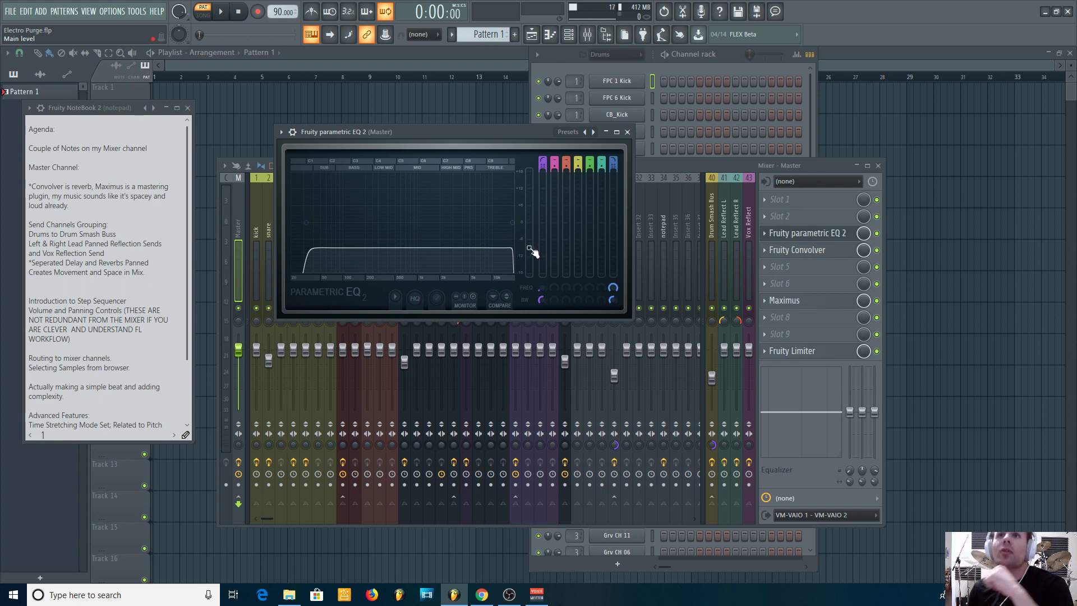
Check the kick track's effects, return to the Master track and view its Fruity parametric EQ 2 and Fruity Convolver
left_click(261, 263)
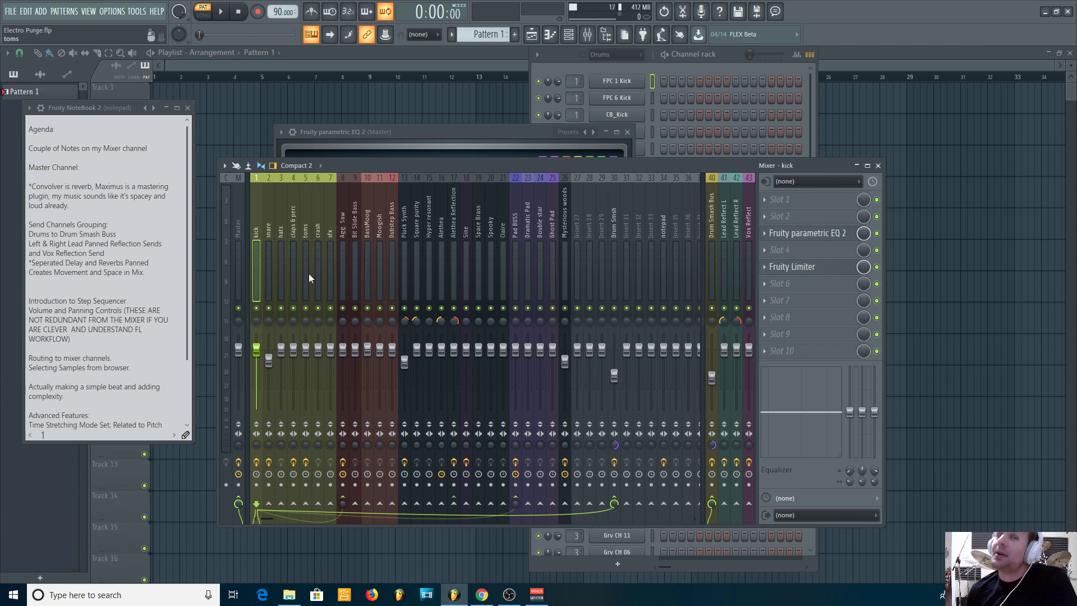
left_click(243, 258)
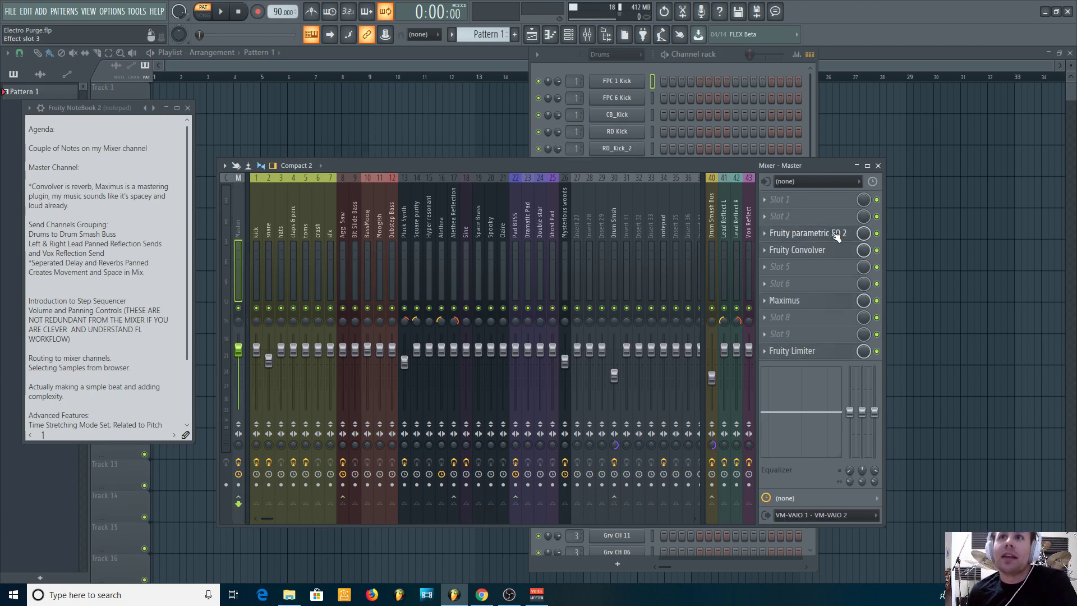
left_click(808, 233)
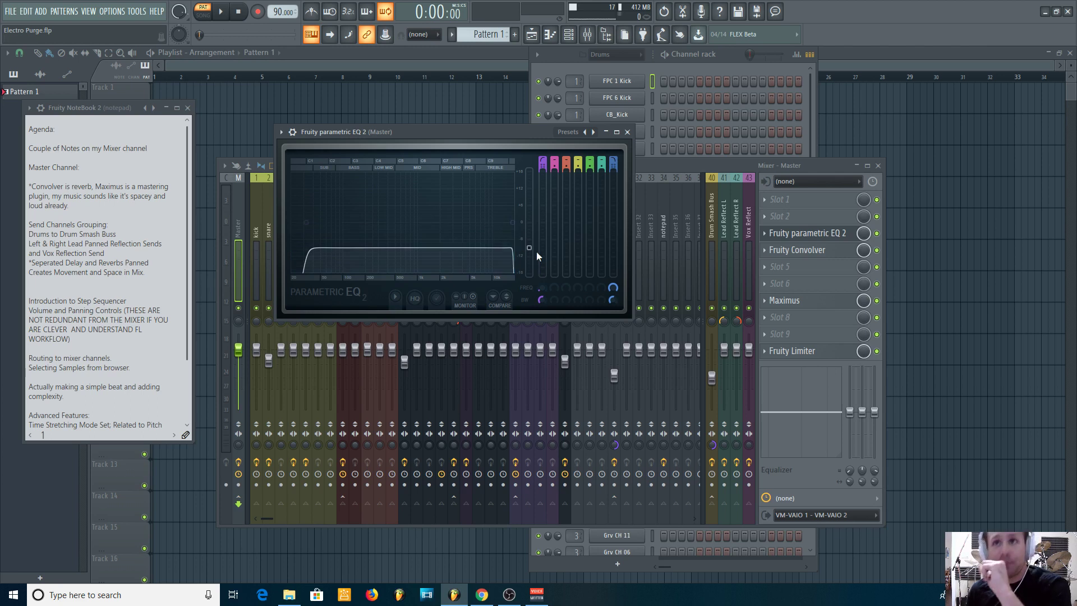
left_click(812, 255)
left_click_drag(308, 167, 391, 167)
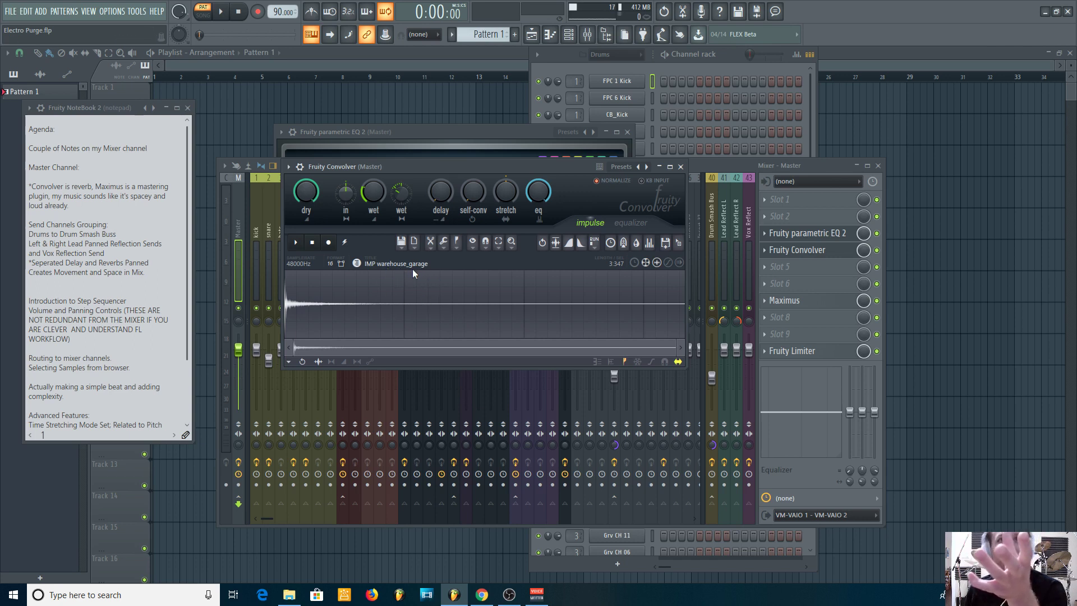
Open the FPC 6 Kick channel's sample view and audition the kick several times with the Master's Fruity Convolver active
left_click(634, 98)
left_click_drag(494, 191, 829, 153)
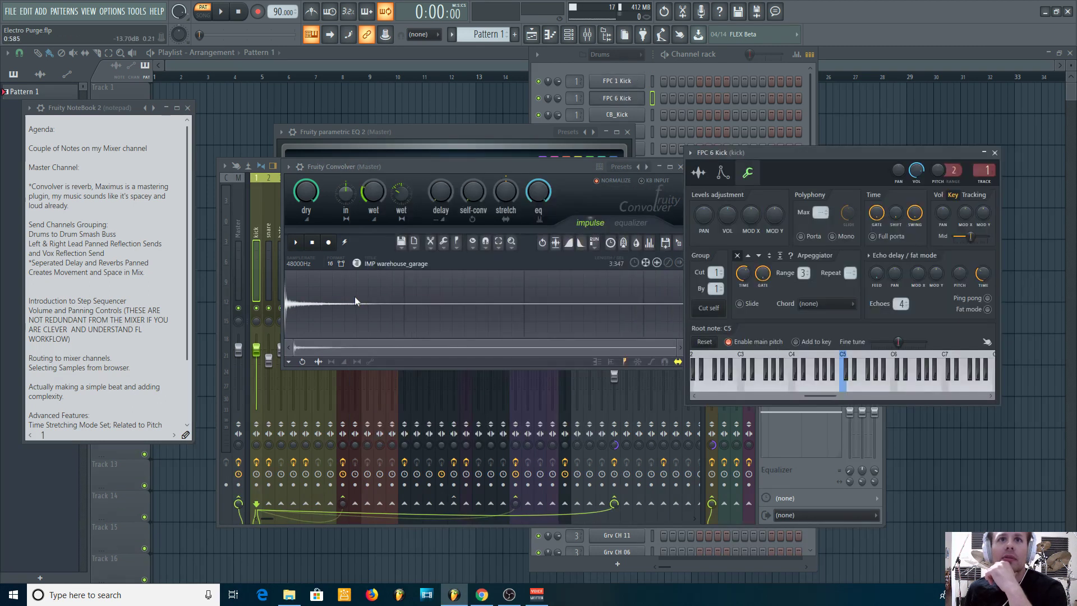
left_click(698, 172)
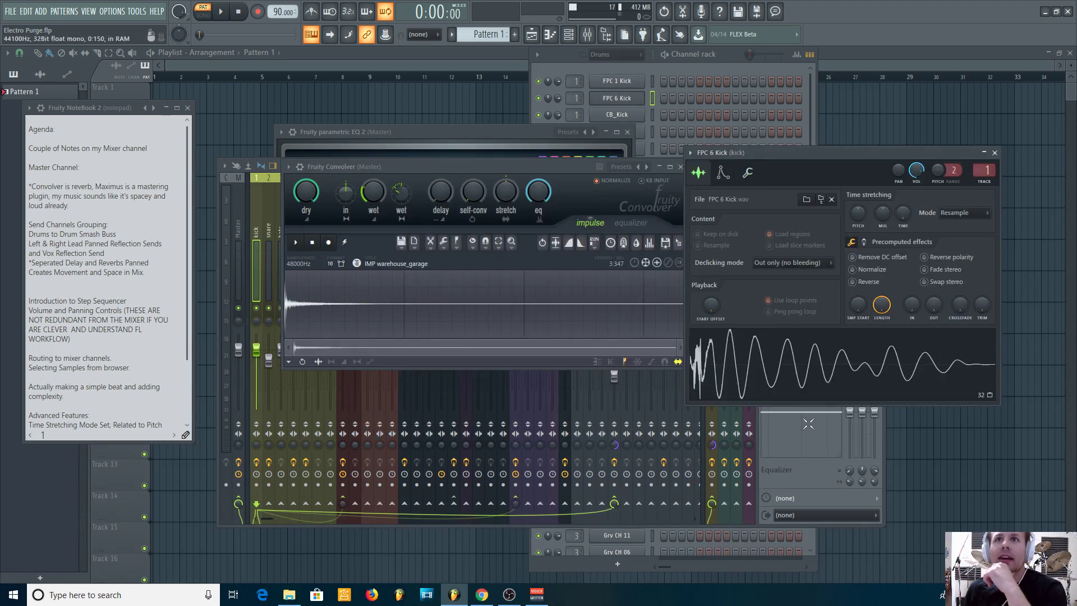
left_click(792, 383)
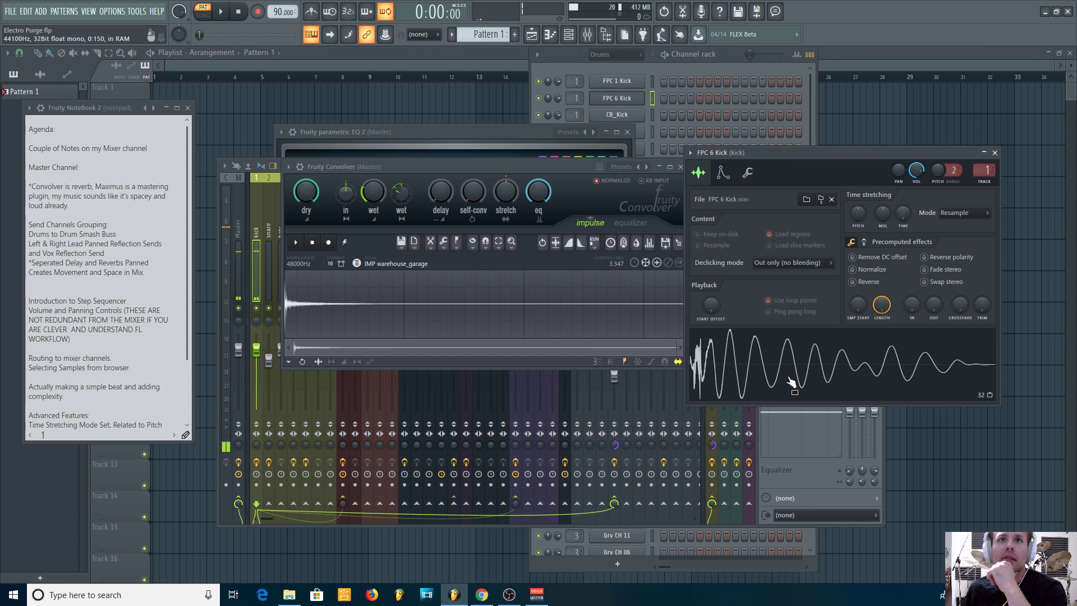
left_click(791, 383)
left_click(791, 383)
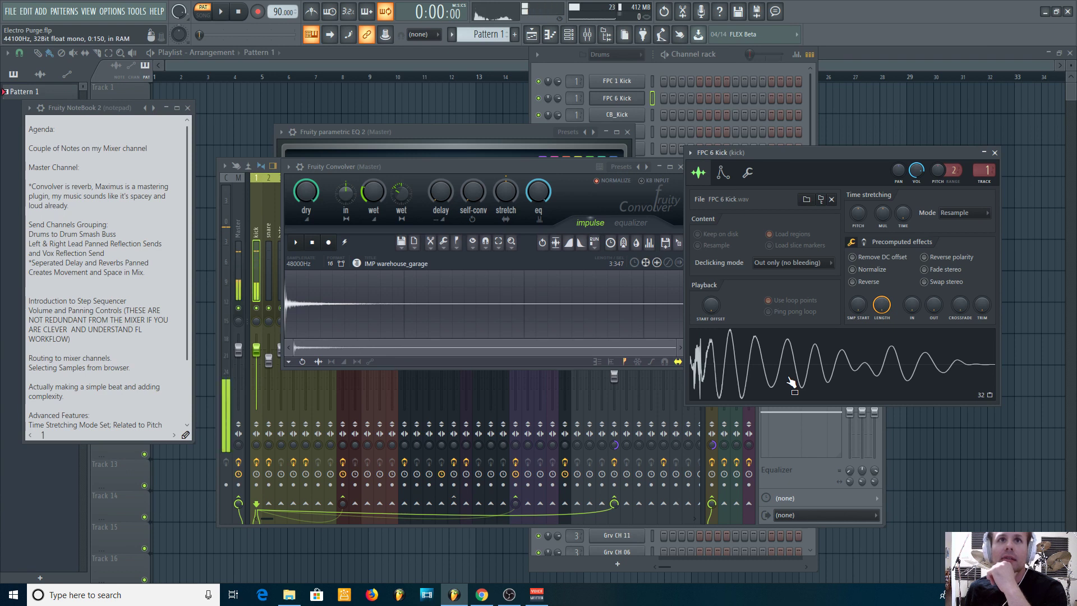
Bypass Fruity Convolver on the Master track and audition the FPC 6 Kick sample without the reverb
left_click_drag(778, 153, 413, 256)
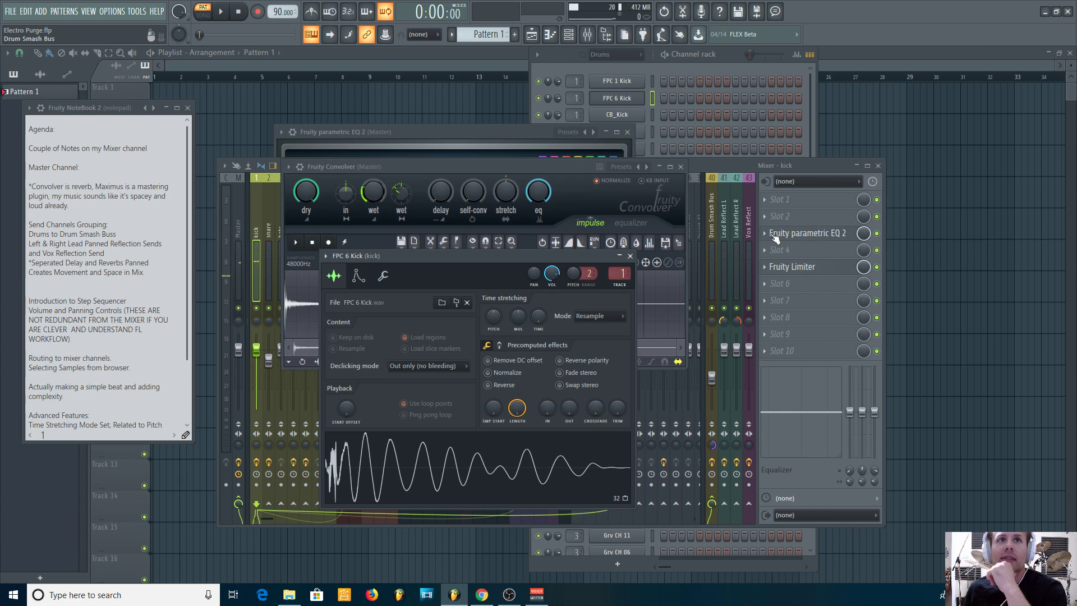
left_click(236, 203)
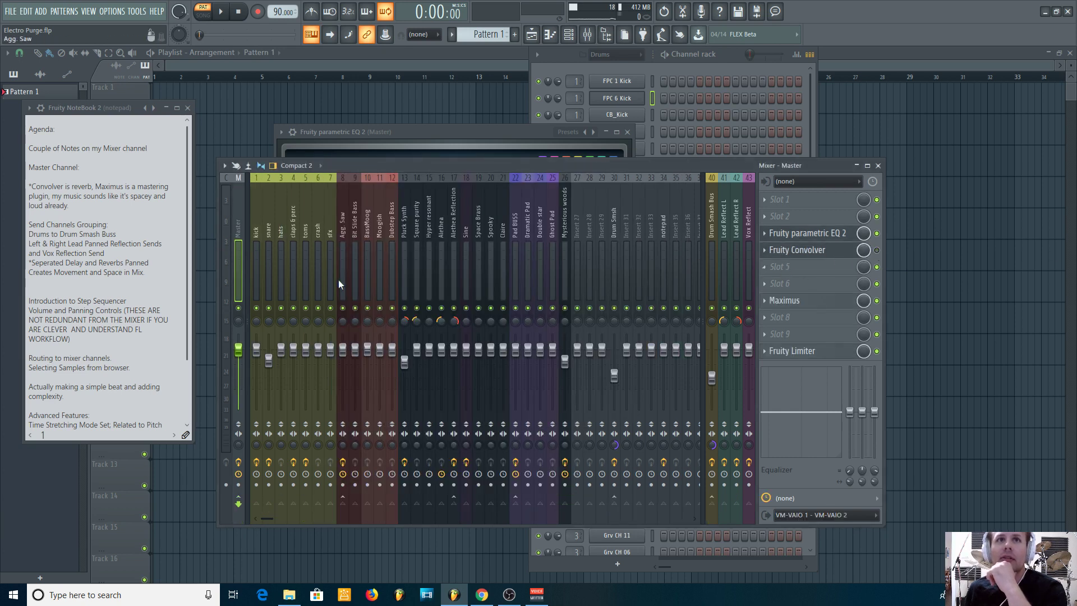
left_click(617, 98)
left_click(452, 445)
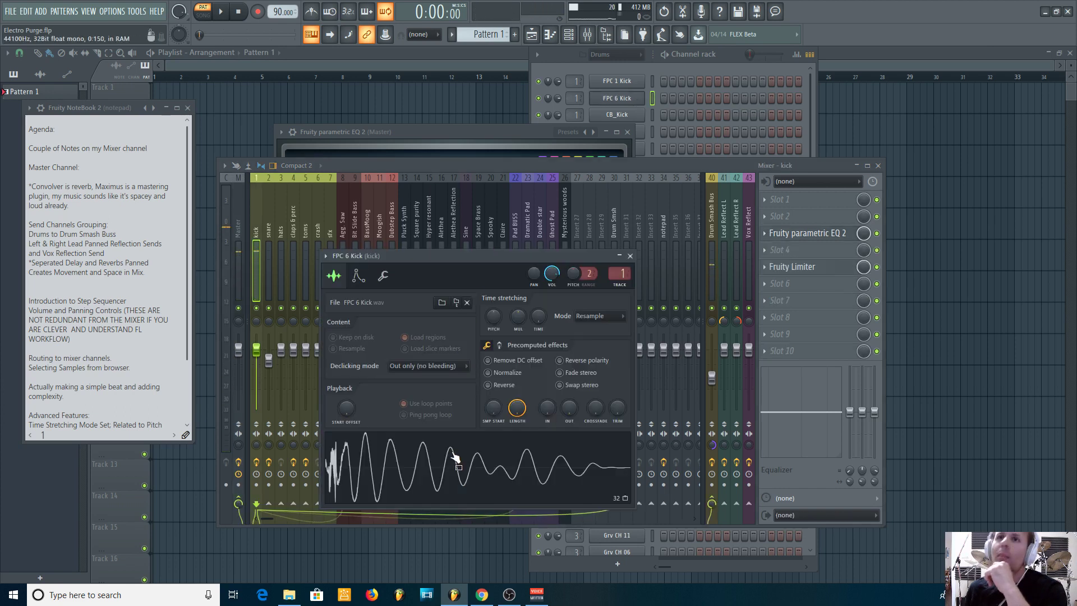
Re-enable Fruity Convolver on the Master track and audition the FPC 6 Kick sample with the reverb
left_click(241, 255)
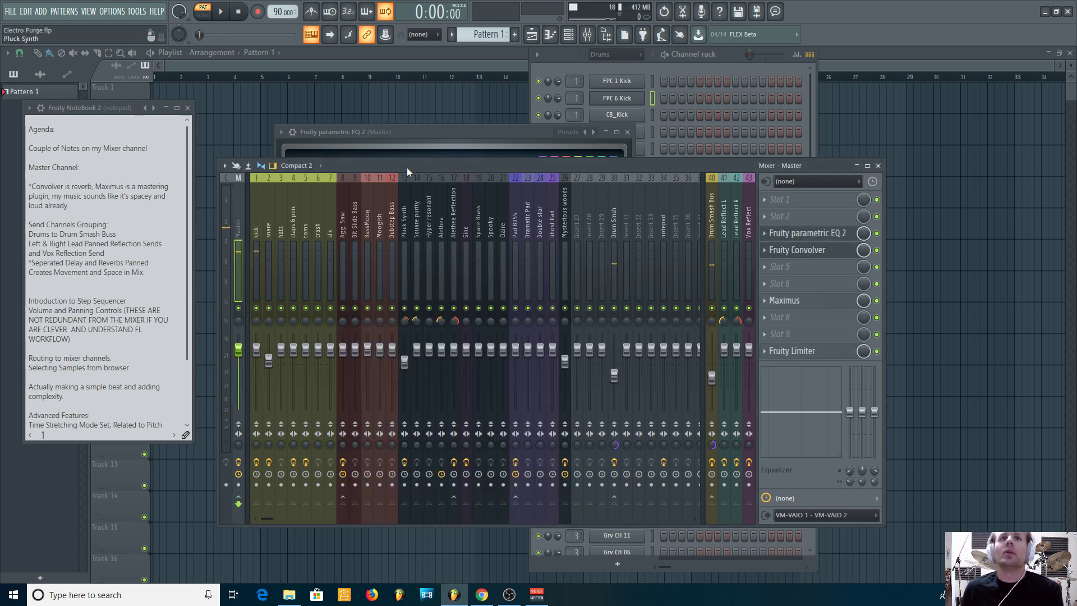
left_click(617, 99)
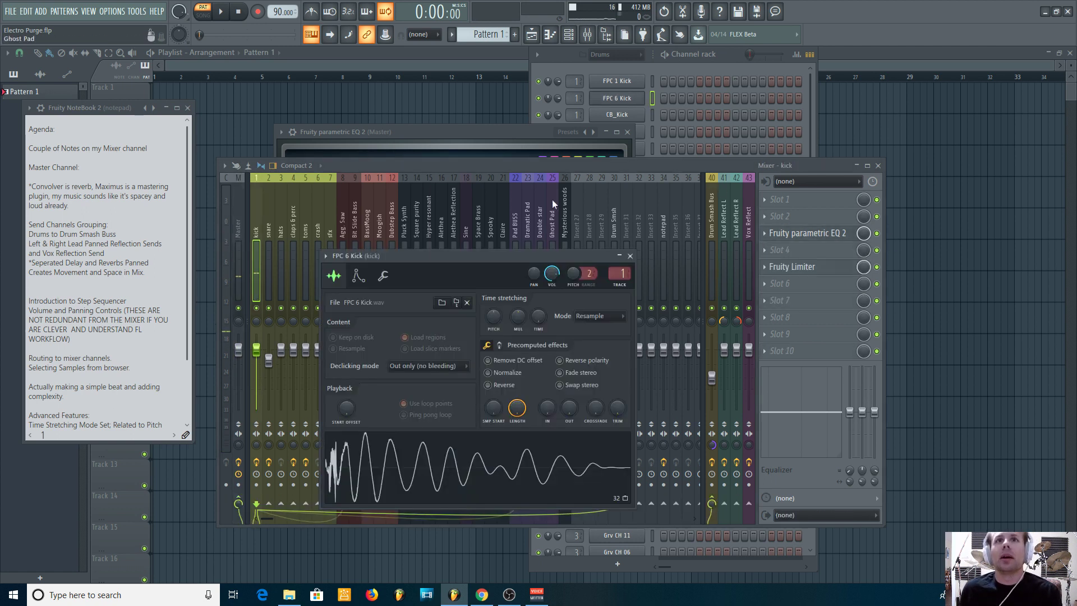
left_click(459, 493)
left_click(459, 492)
left_click(459, 492)
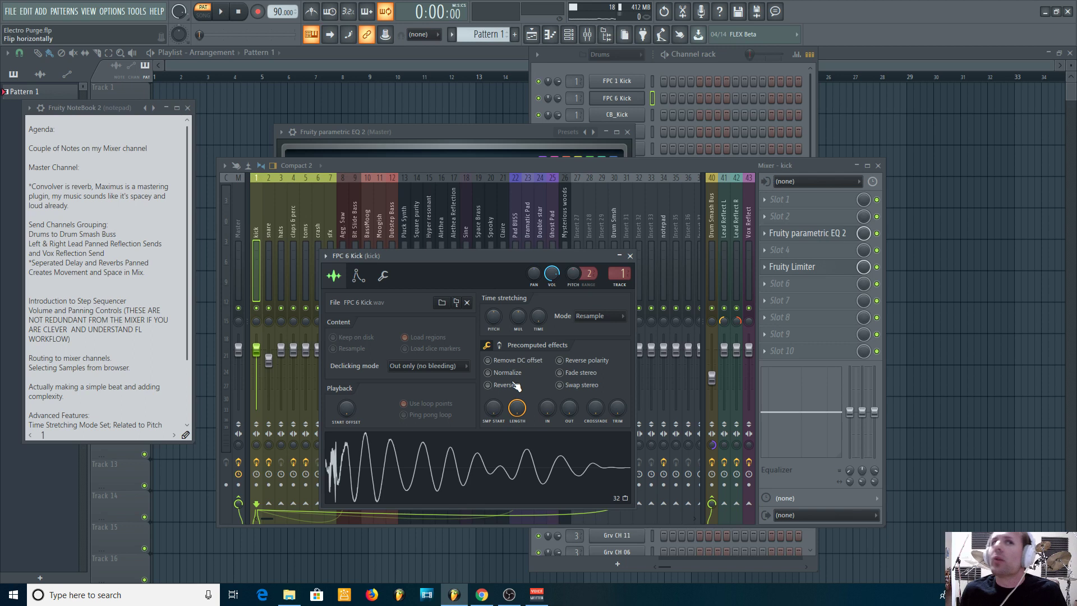
Review the Master track's Fruity Convolver once more, closing it and the Fruity parametric EQ 2 window
left_click(239, 271)
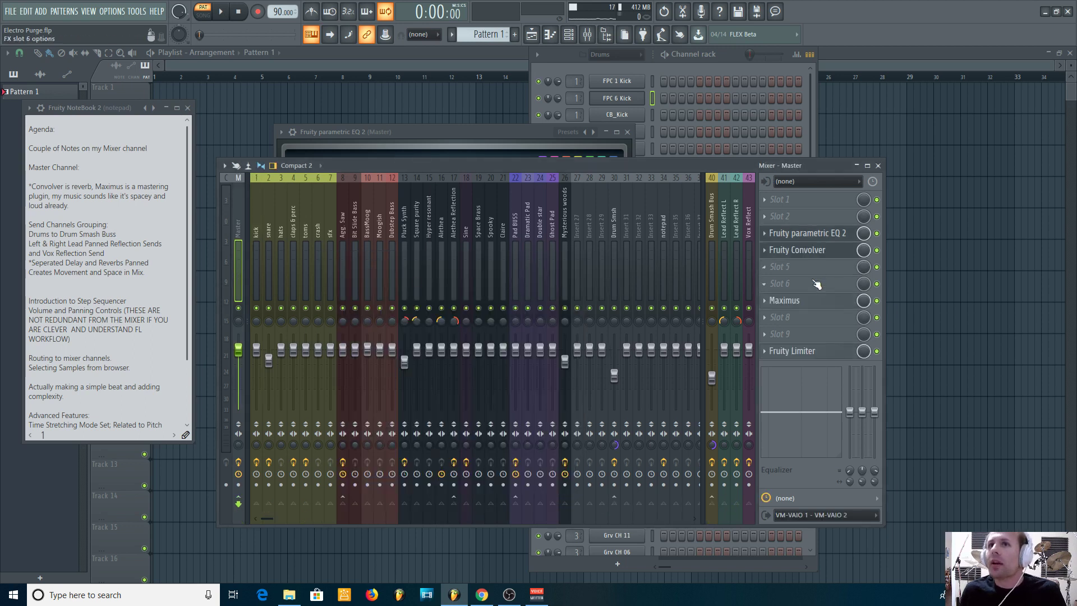
left_click(813, 253)
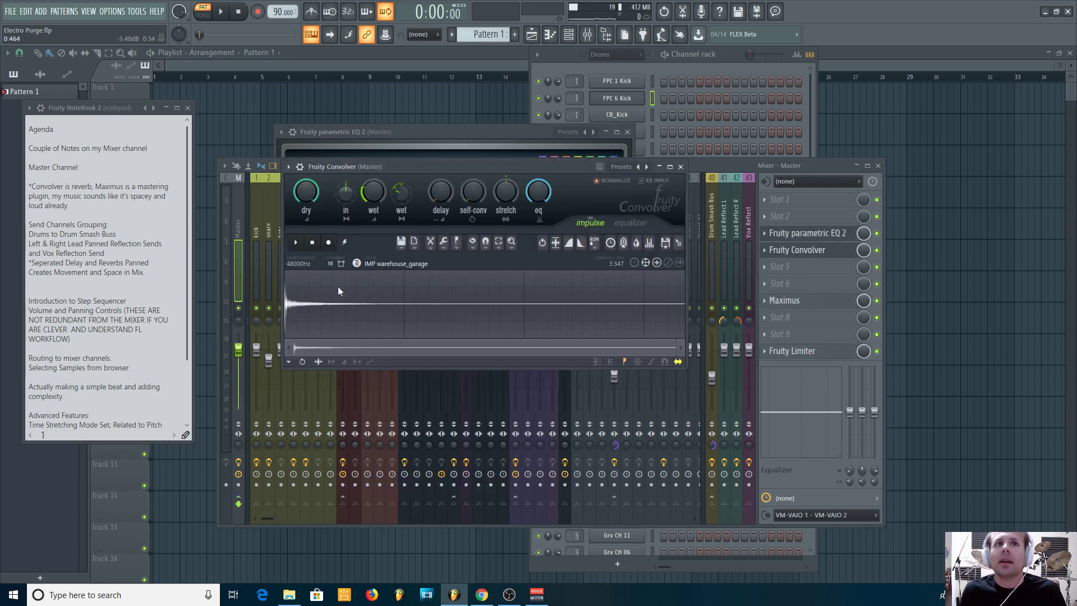
left_click(681, 166)
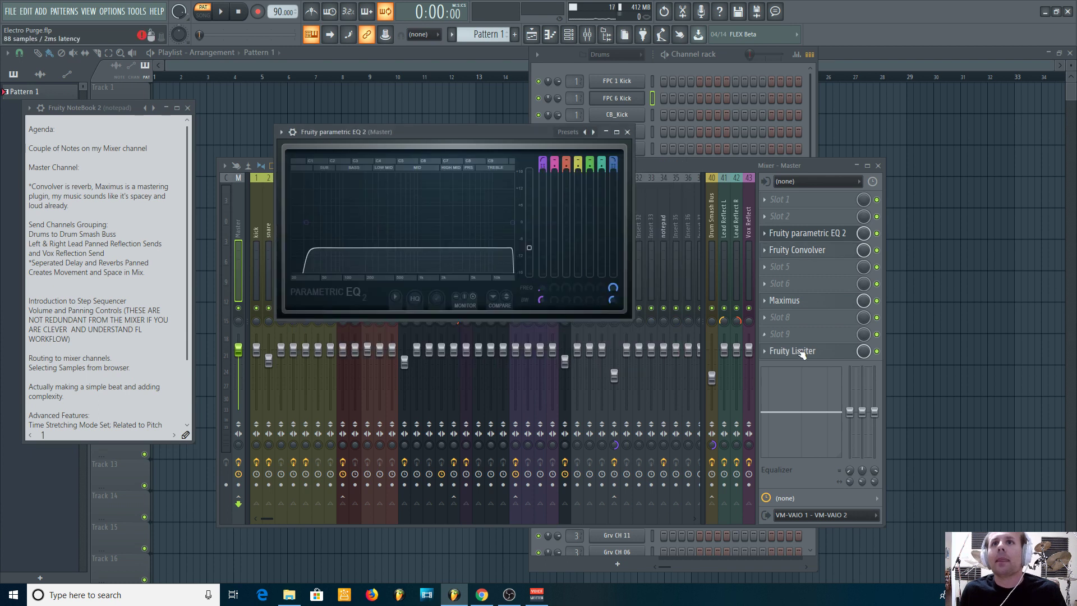
left_click(627, 132)
Open Maximus on the Master track, examine its low, mid, high and master band curves, and close it
left_click(784, 300)
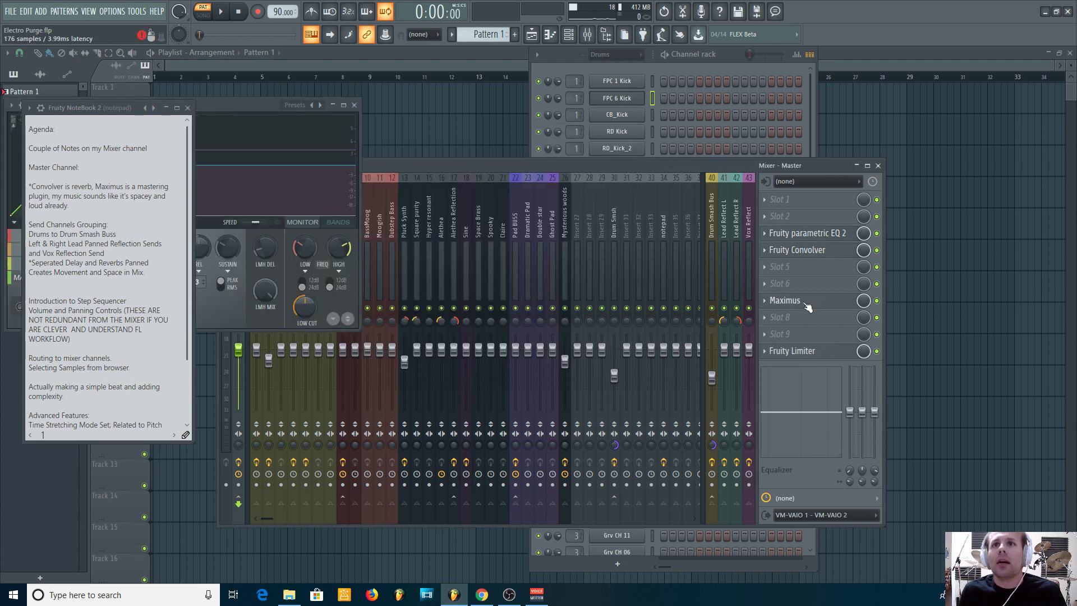
left_click_drag(241, 104, 597, 151)
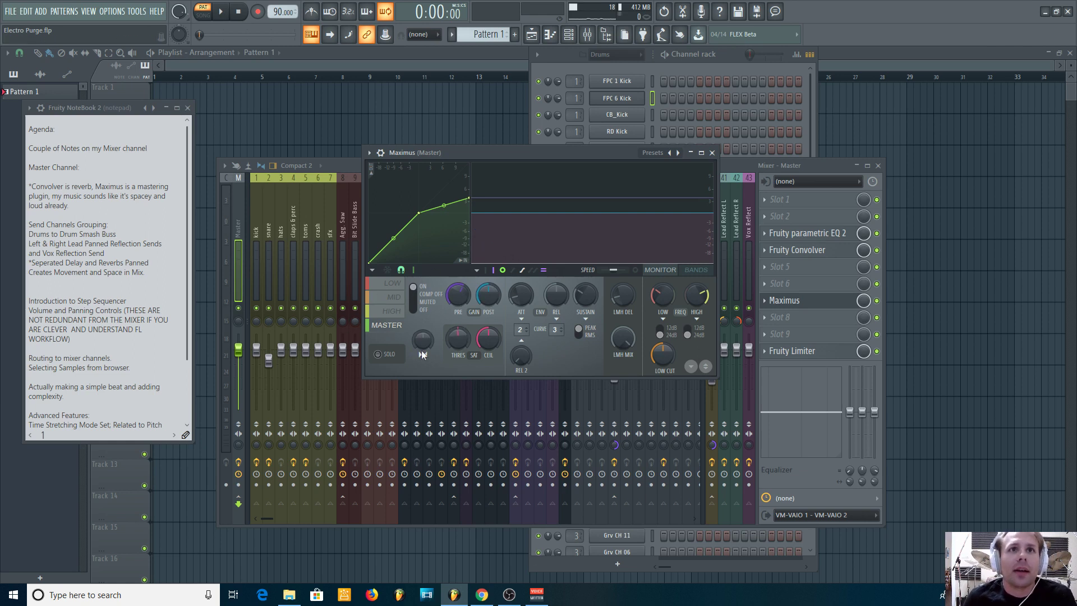
left_click(394, 284)
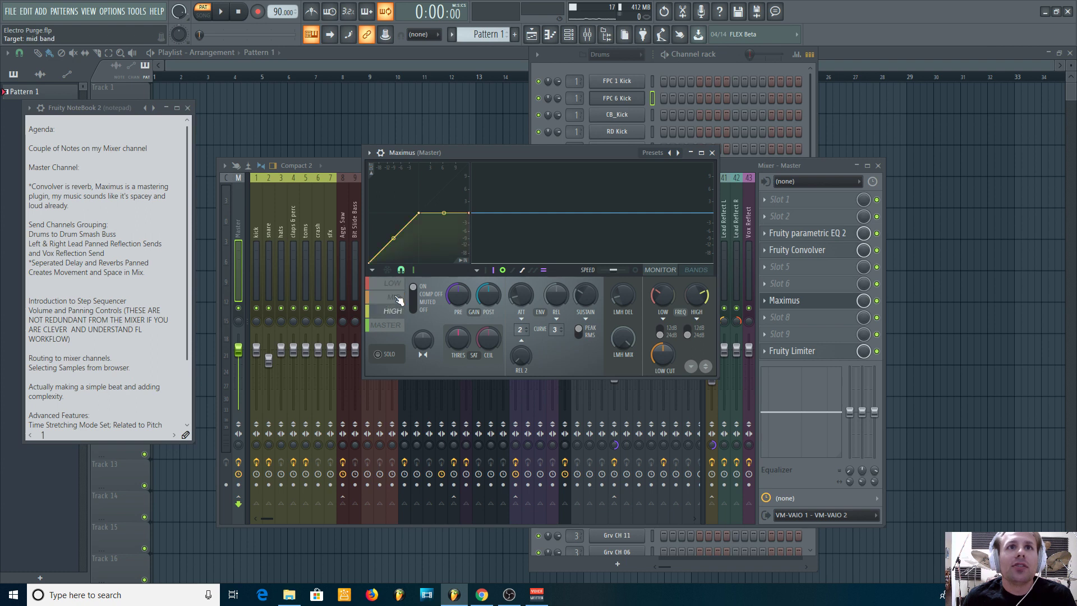
left_click(395, 297)
left_click(395, 311)
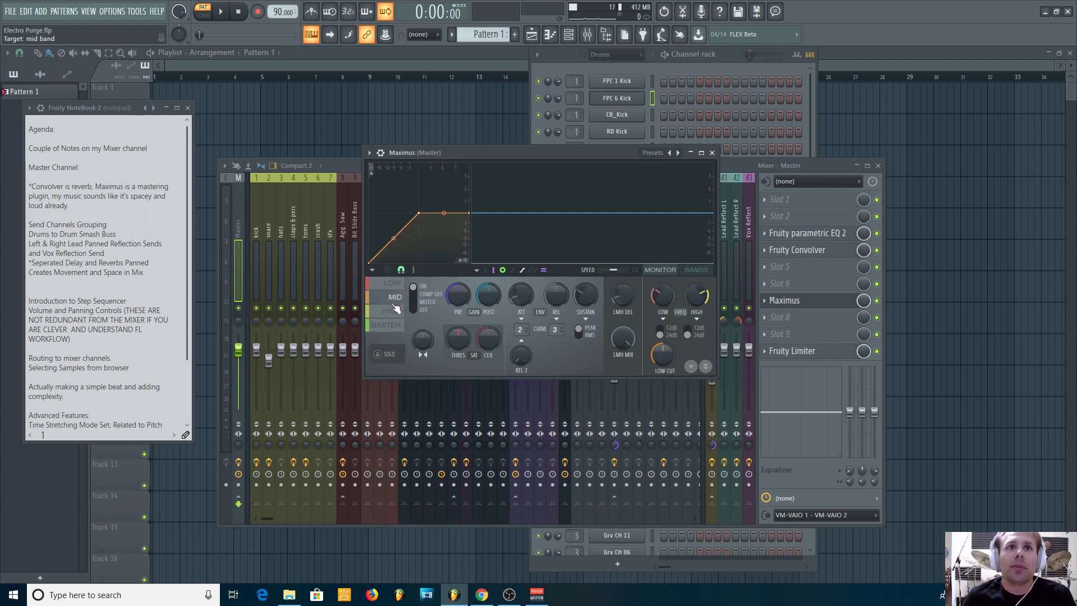
left_click(396, 326)
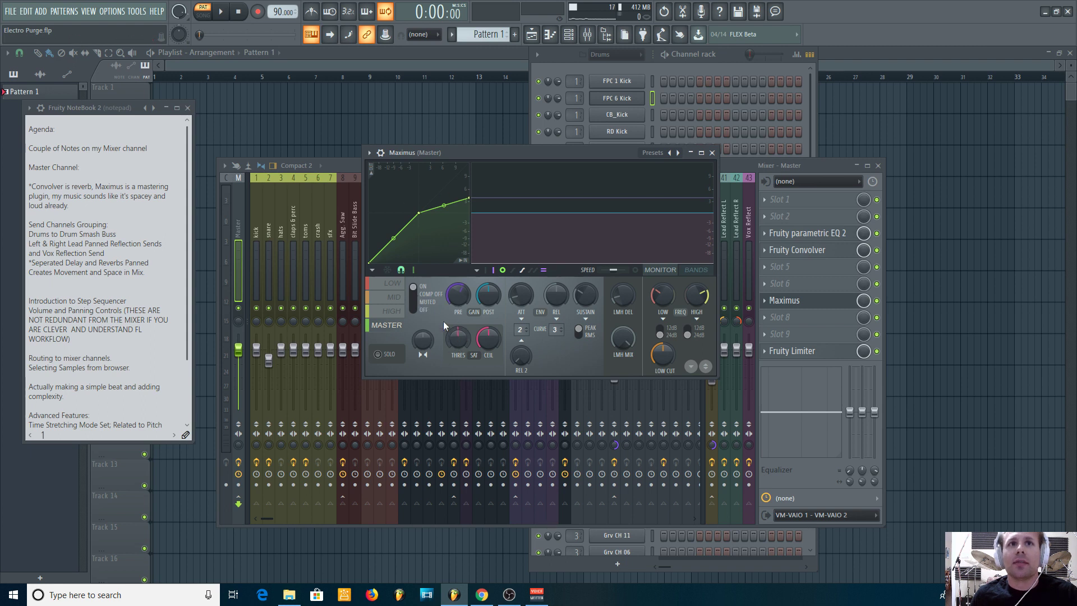
left_click(392, 284)
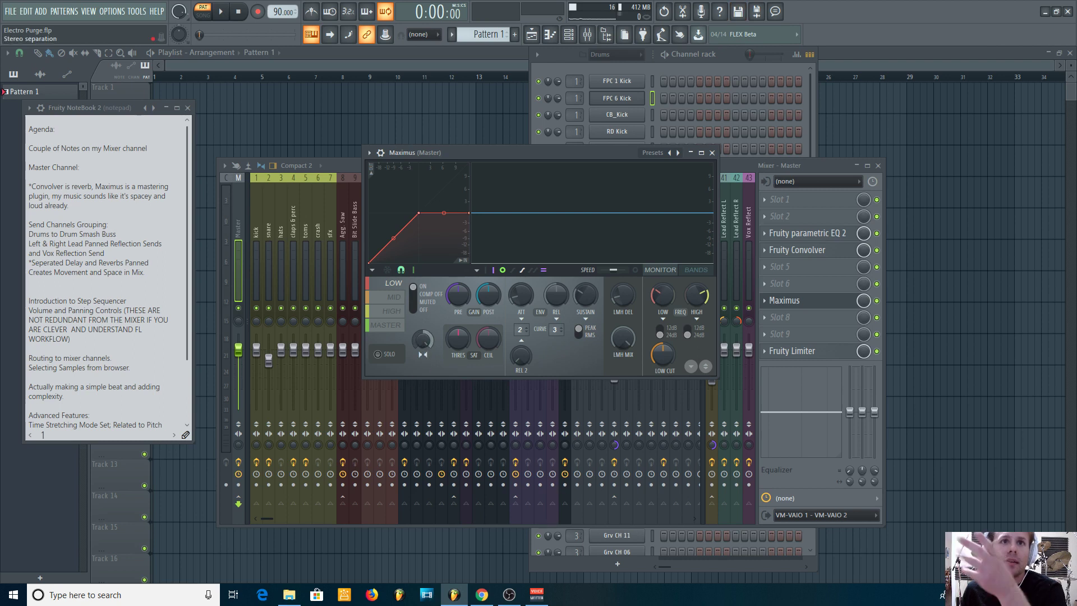
left_click(385, 326)
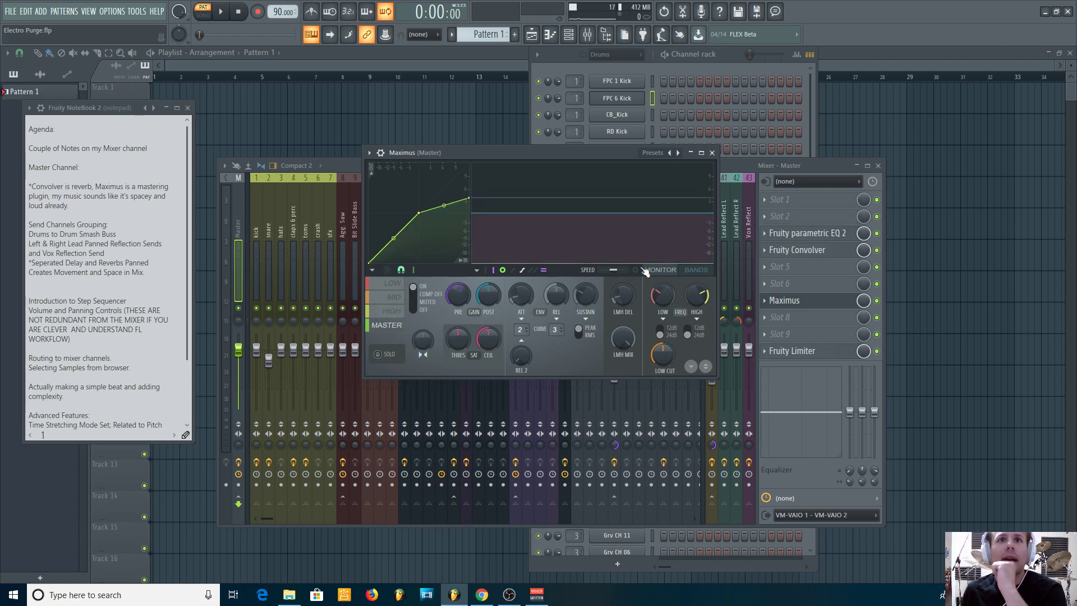
left_click(712, 153)
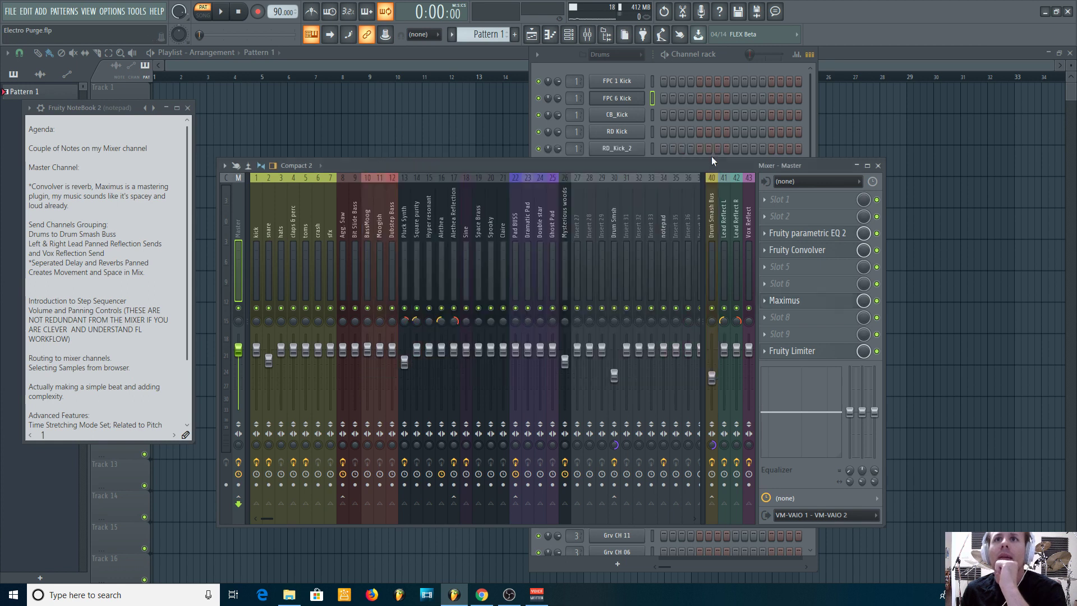
Examine Fruity Limiter's ceiling and loudness controls on the Master track, look over Maximus again, and close both windows
left_click(808, 351)
left_click_drag(478, 333, 478, 285)
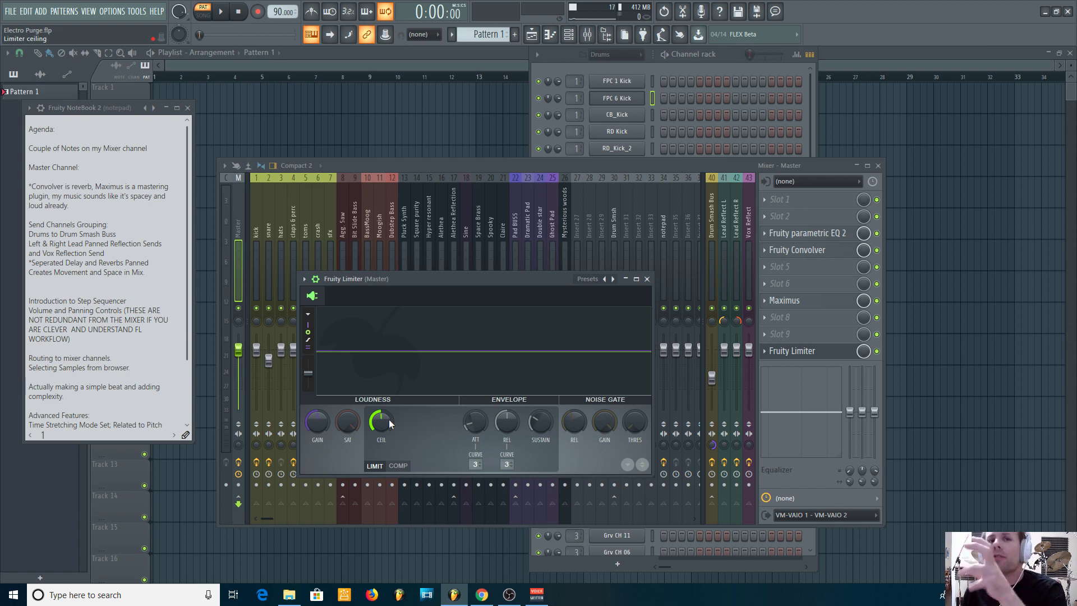
scroll(389, 419, "down", 2)
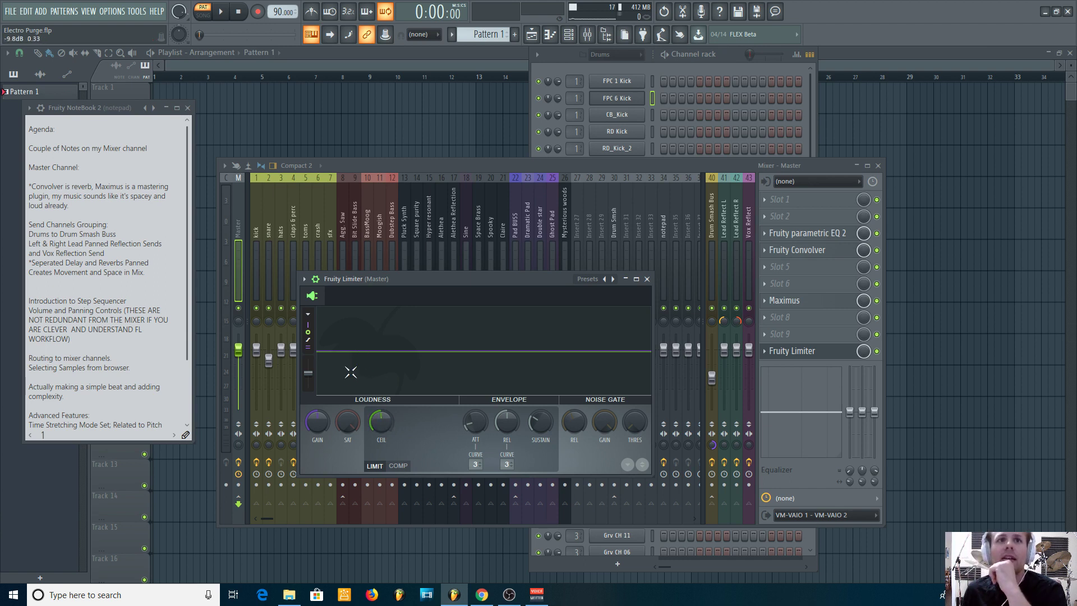
left_click(647, 279)
left_click(852, 306)
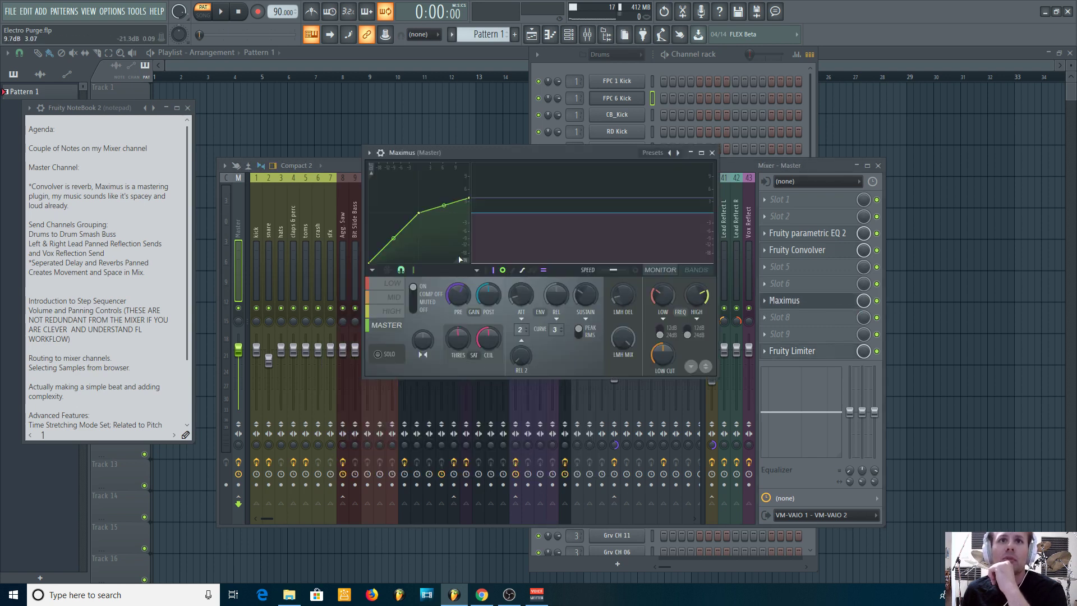
left_click(716, 151)
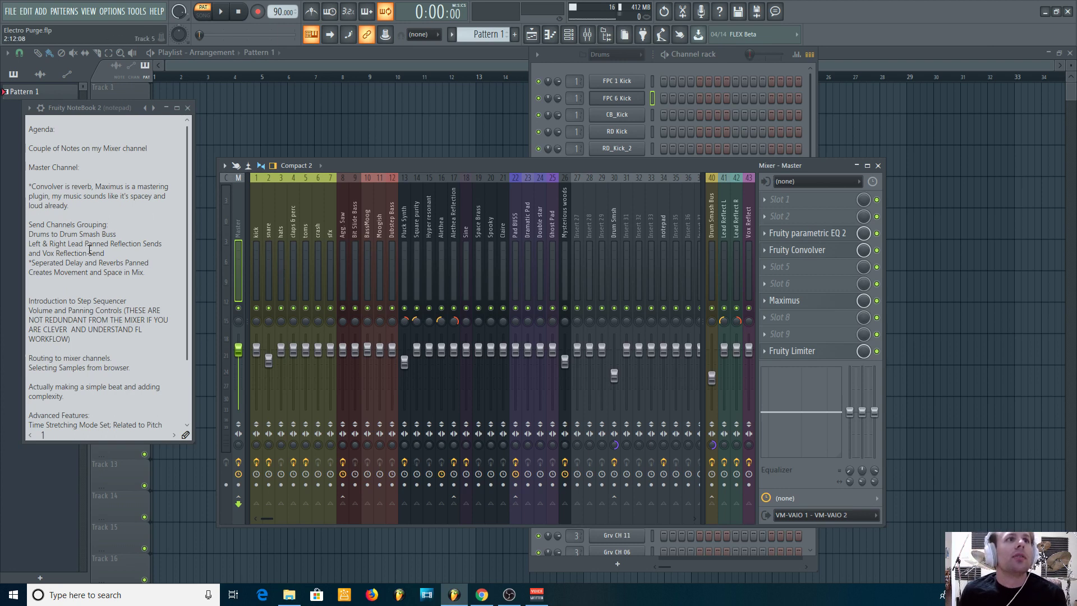
Inspect the routing and effects of the snare, Drum Smsh and Drum Smash Bus mixer tracks
left_click(269, 280)
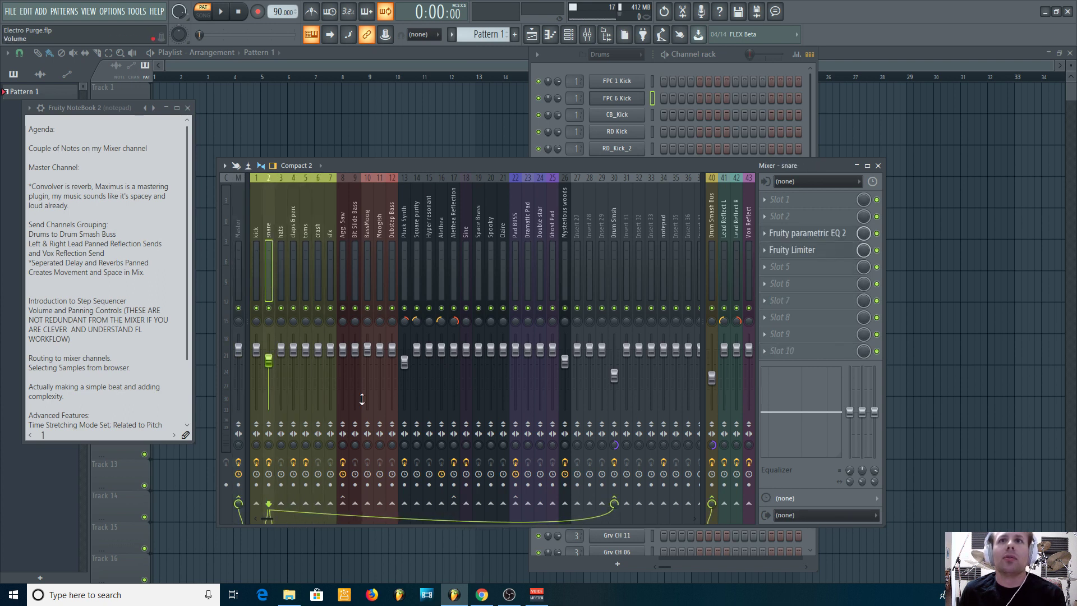
left_click(616, 276)
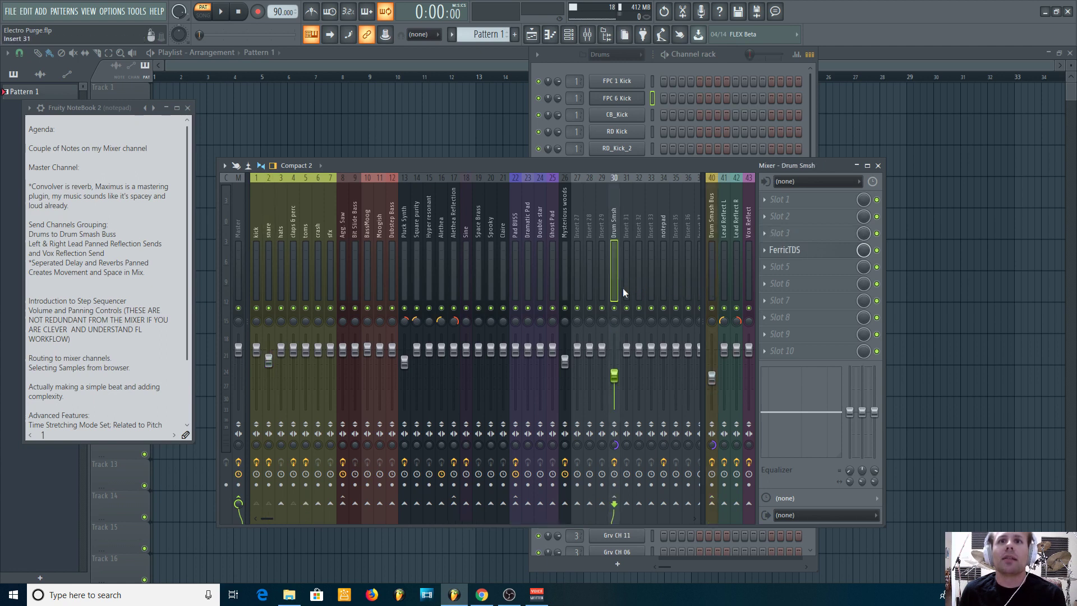
left_click(711, 275)
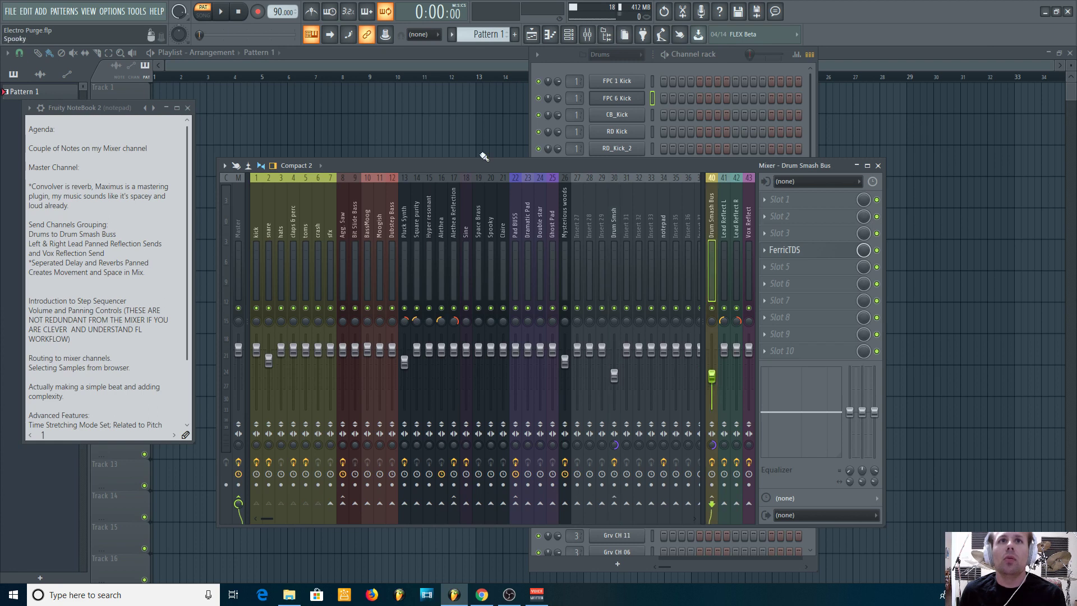
Fill every fourth step of the FPC 6 Kick channel and start pattern playback
right_click(618, 97)
left_click(751, 143)
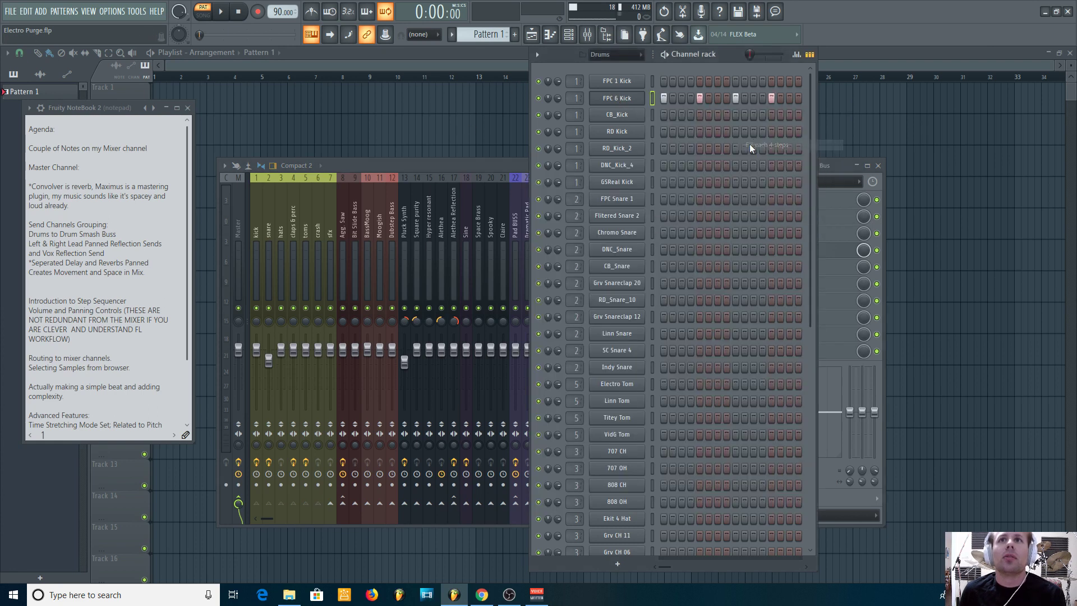
key("space")
Remove the kick mixer track's send to the Drum Smash Bus
left_click(347, 164)
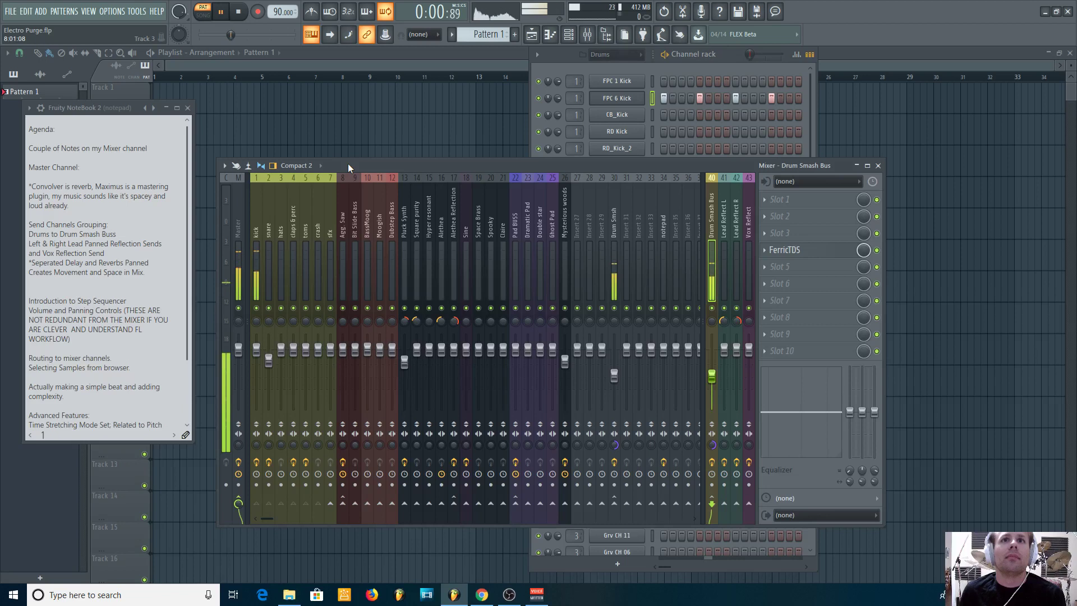
left_click(256, 255)
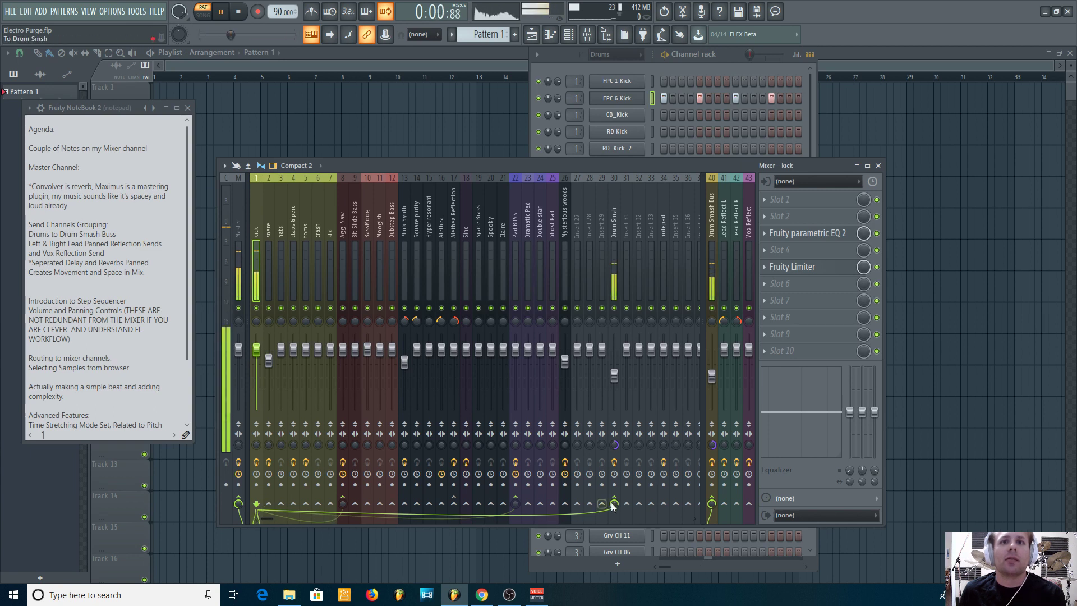
left_click(710, 499)
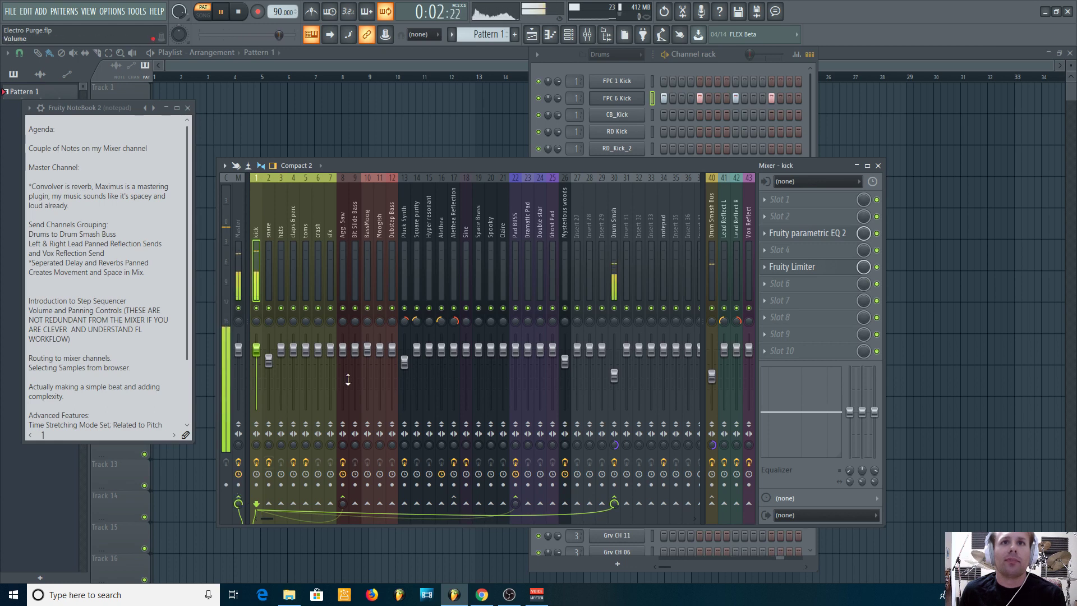
Open FerricTDS on the Drum Smsh track, move its window fully into view to examine its meters, and close it
left_click(617, 275)
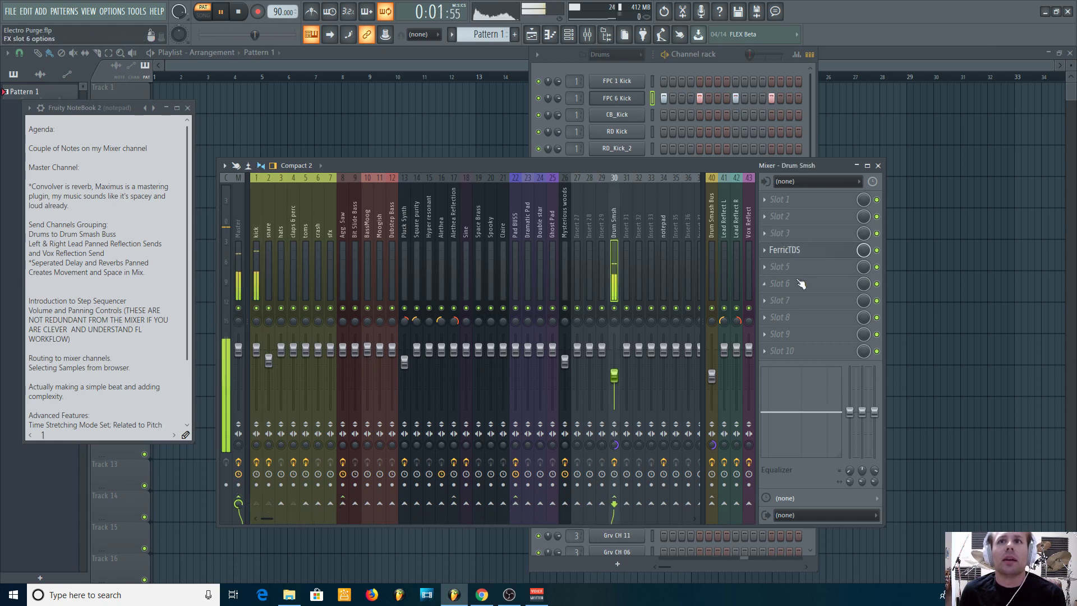
left_click(803, 251)
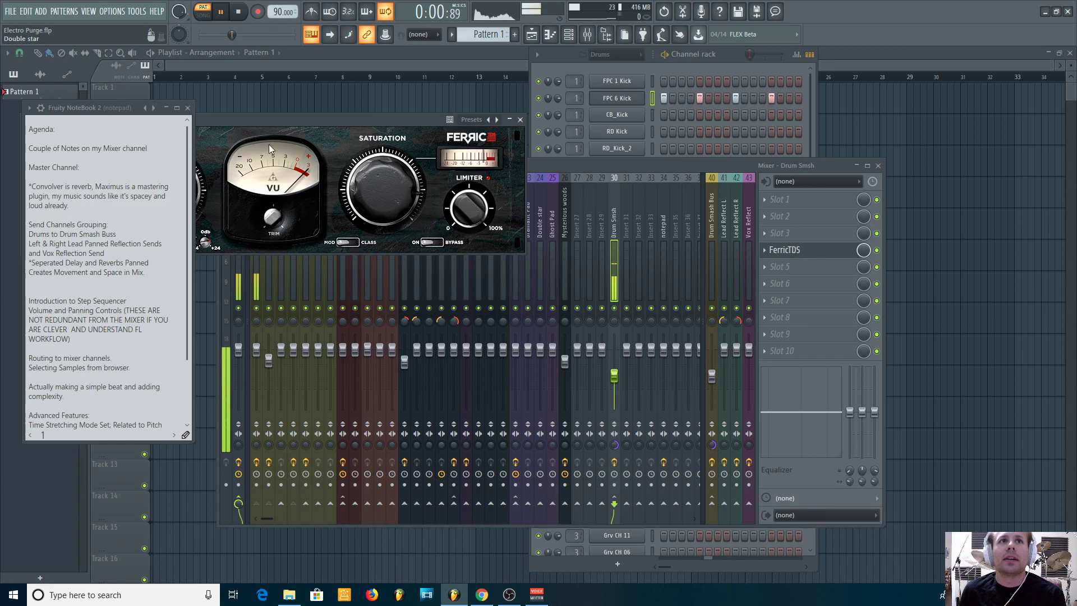
left_click_drag(302, 120, 501, 133)
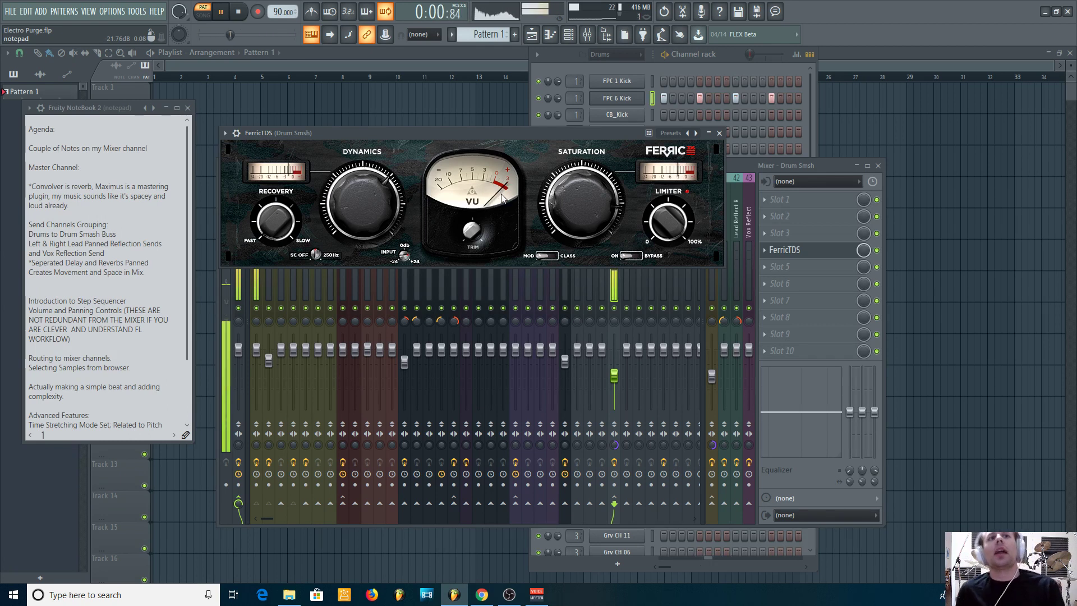
left_click(719, 133)
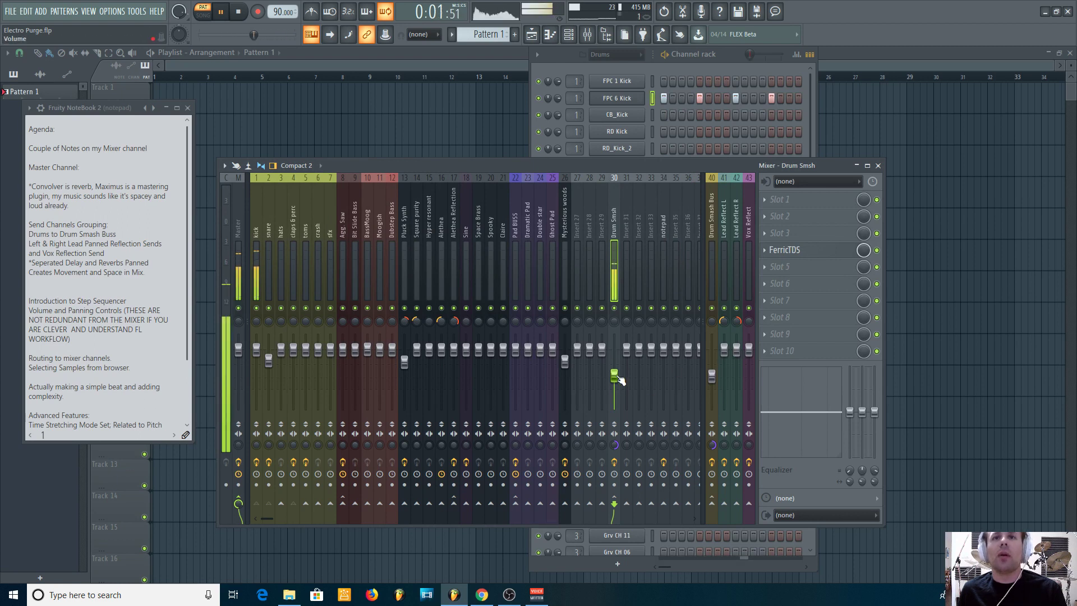
Set the Drum Smsh track's volume to 52% (-12.0 dB) and clear the FPC 6 Kick steps
mouse_move(615, 376)
left_mouse_down()
mouse_move(615, 351)
mouse_move(614, 376)
left_mouse_up()
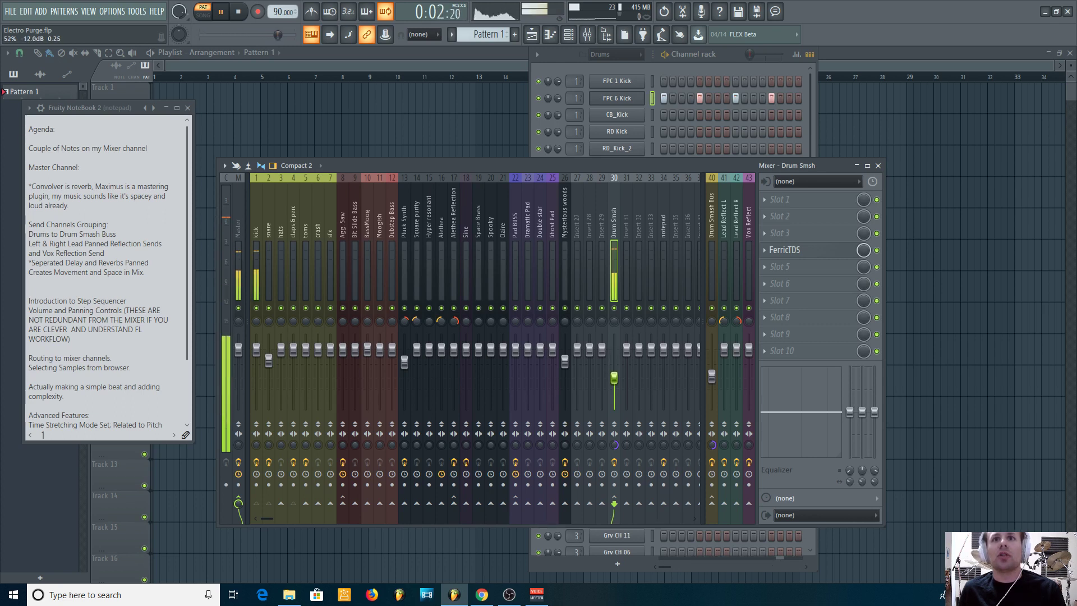
left_click(530, 128)
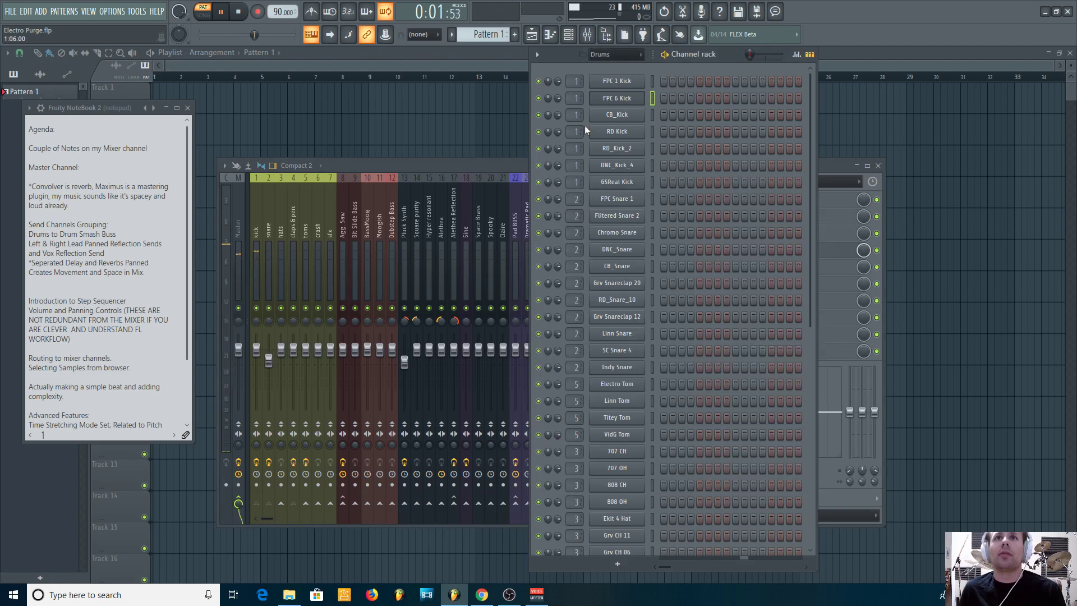
left_click(406, 163)
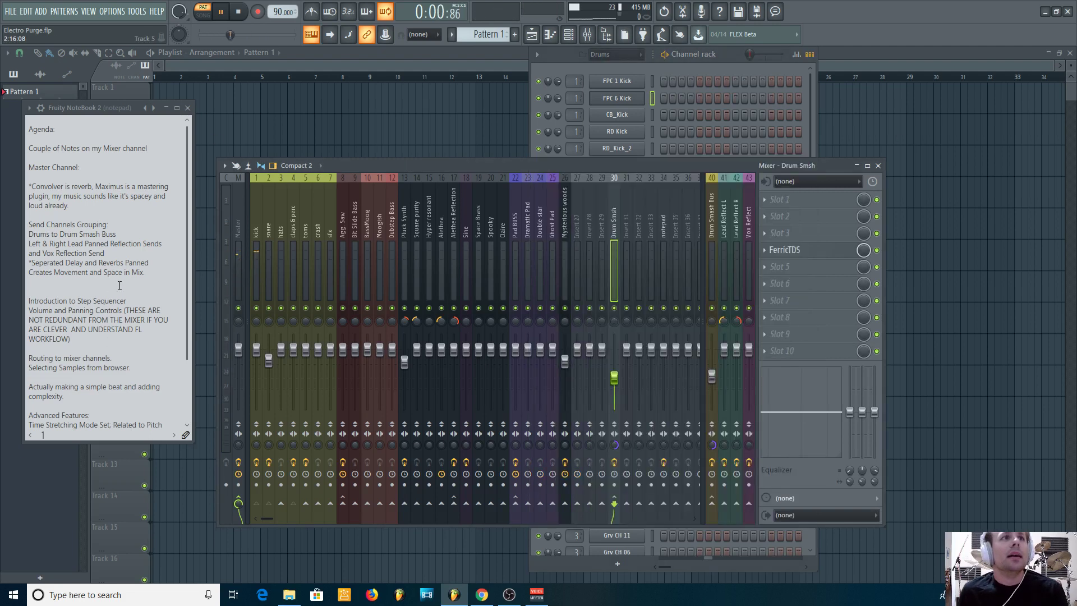
Compare the effect chains on the Lead Reflect L, Lead Reflect R and Vox Reflect send tracks
left_click(725, 262)
left_click(732, 257)
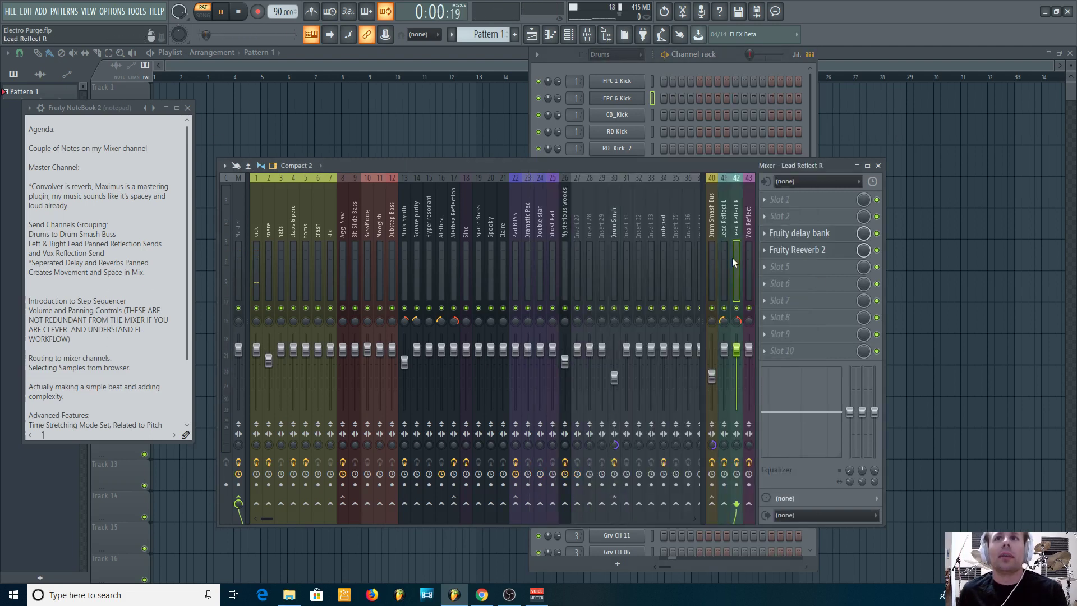
left_click(727, 257)
left_click(732, 257)
left_click(746, 258)
left_click(738, 264)
left_click(725, 268)
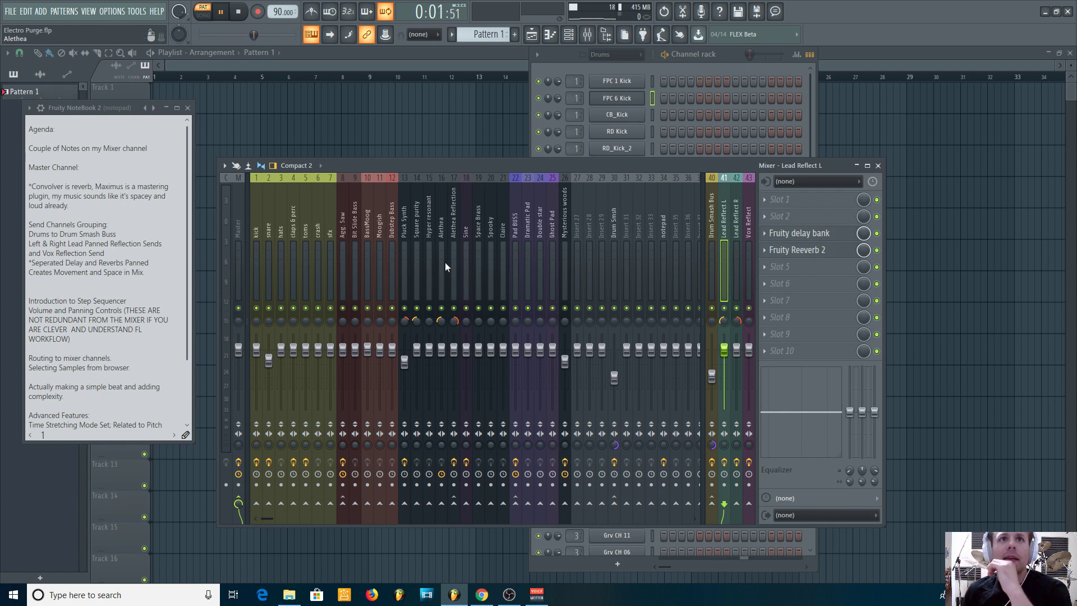
Filter the Channel rack to Lead Synth and draw short, evenly spaced A5 notes across bar 1 of the Sine channel's piano roll
left_click(630, 53)
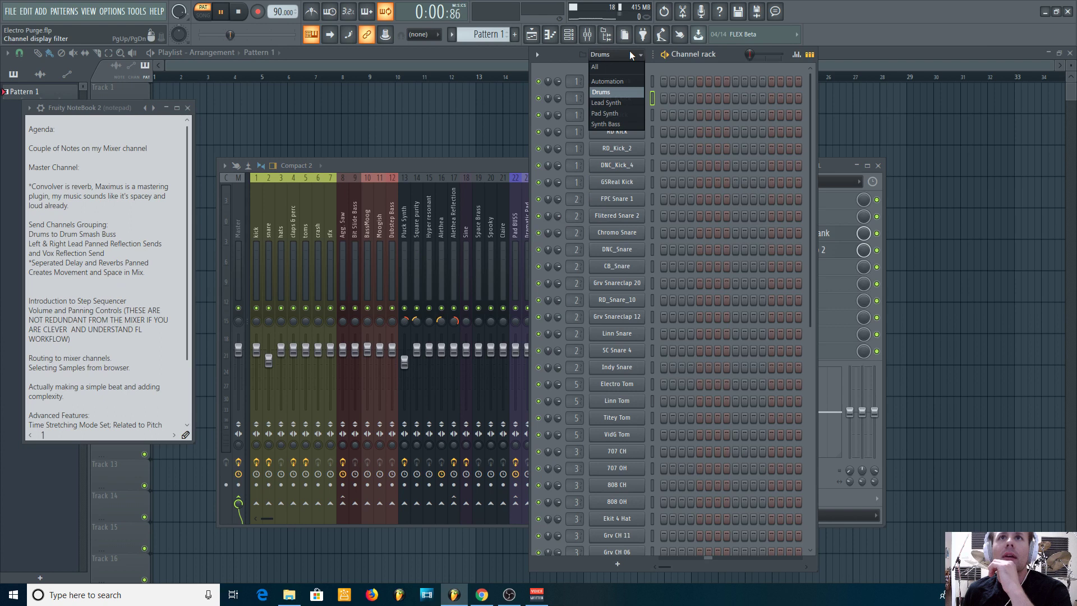
left_click(600, 103)
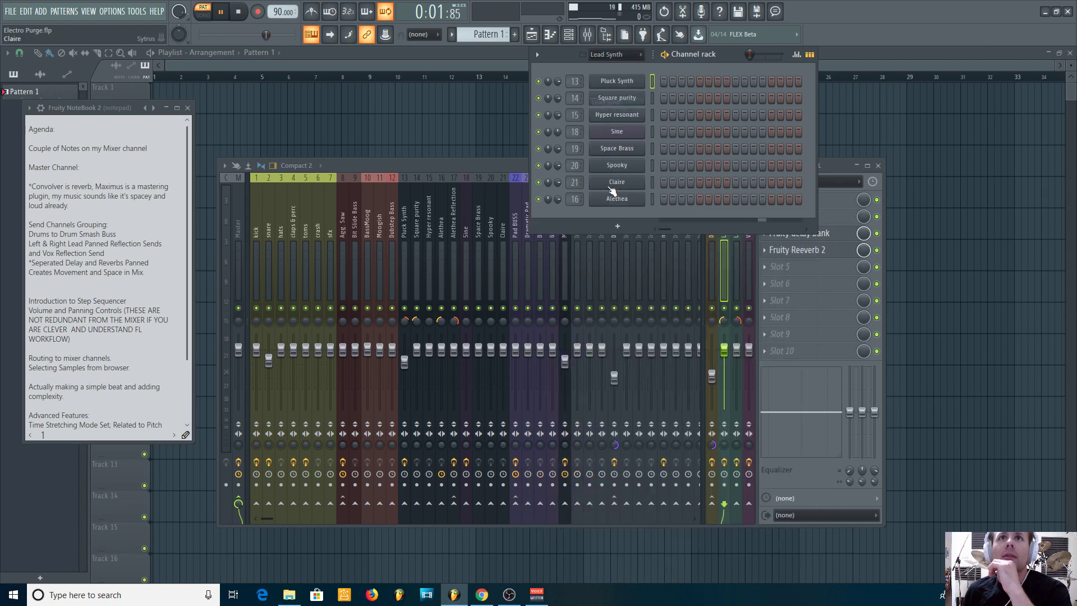
right_click(625, 129)
left_click(645, 131)
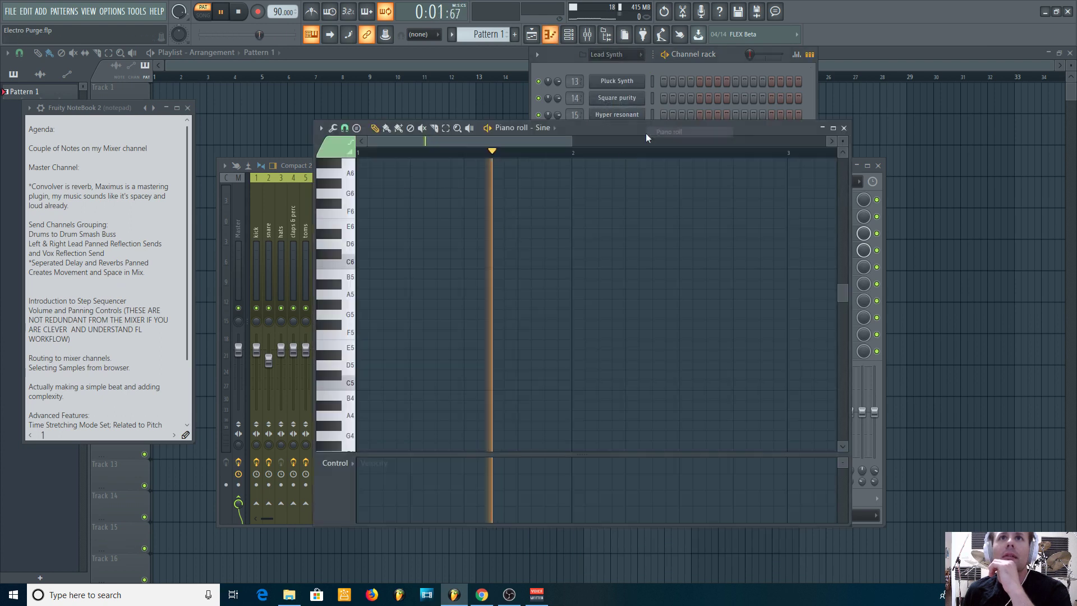
left_click(351, 293)
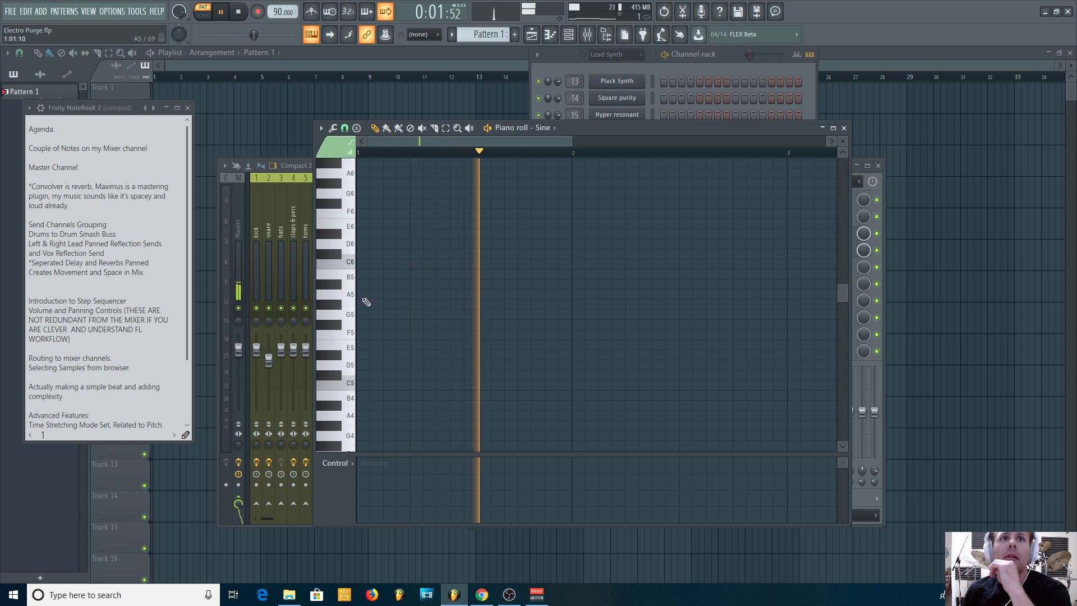
left_click(418, 298)
left_click(473, 298)
Route the Sine mixer track to Lead Reflect R and pan the Sine track to the left
left_click(300, 165)
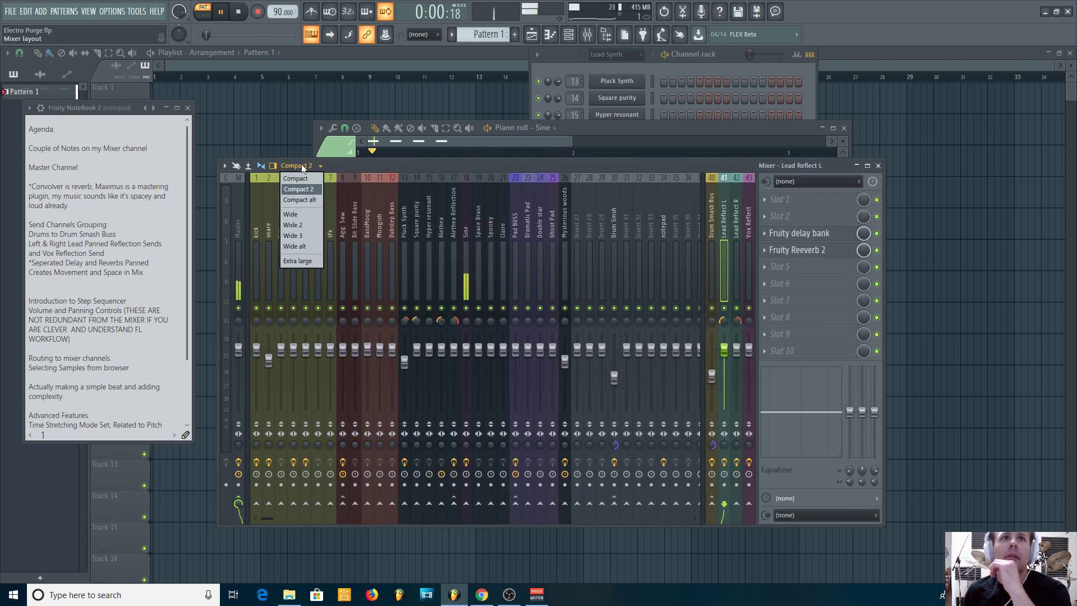
left_click(442, 162)
left_click(467, 252)
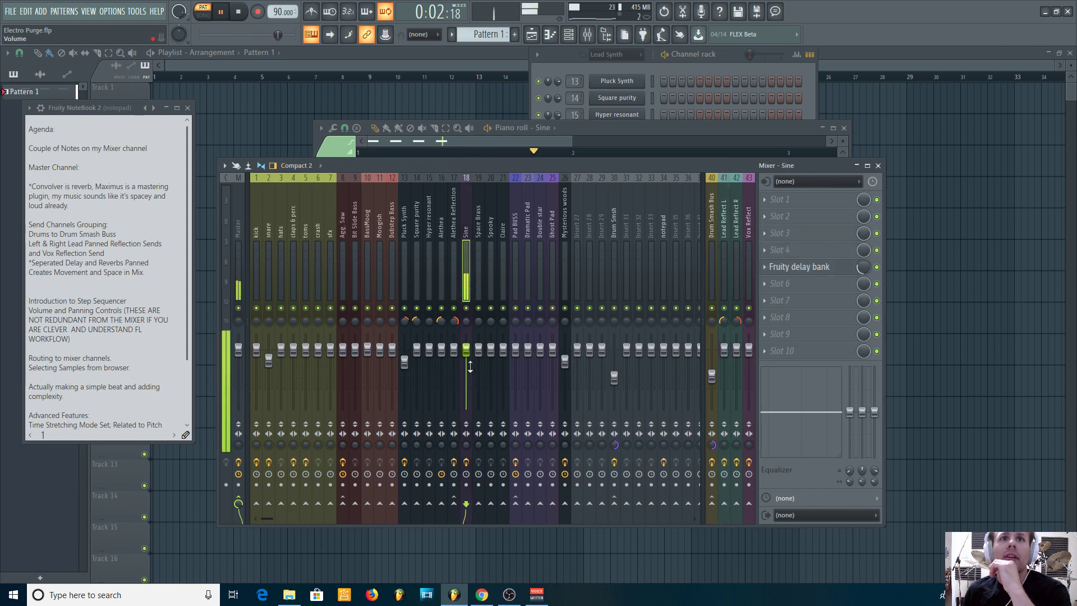
left_click(737, 503)
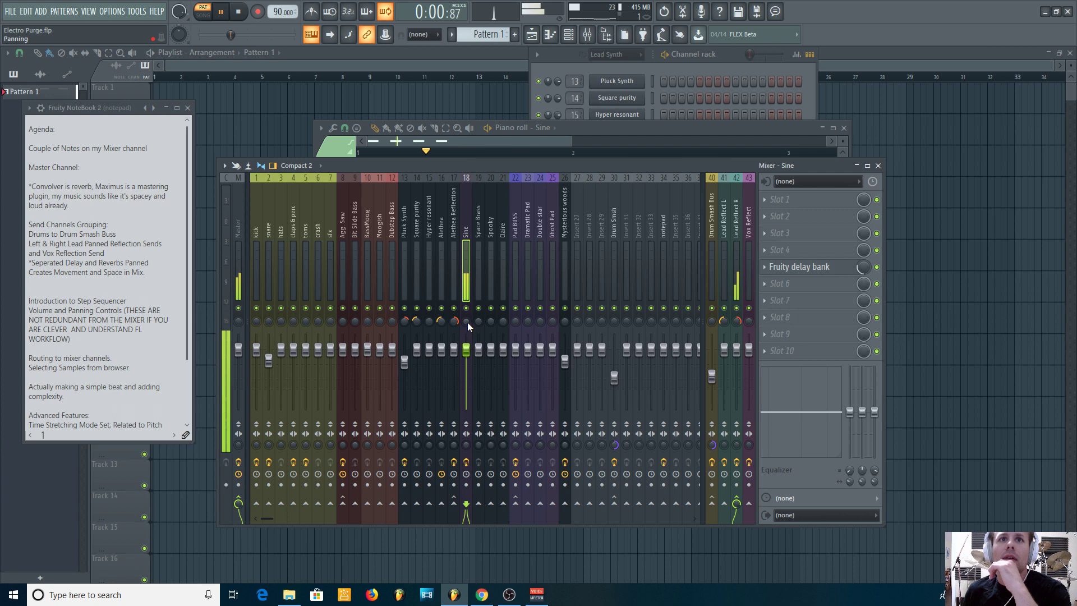
left_click_drag(467, 322, 467, 331)
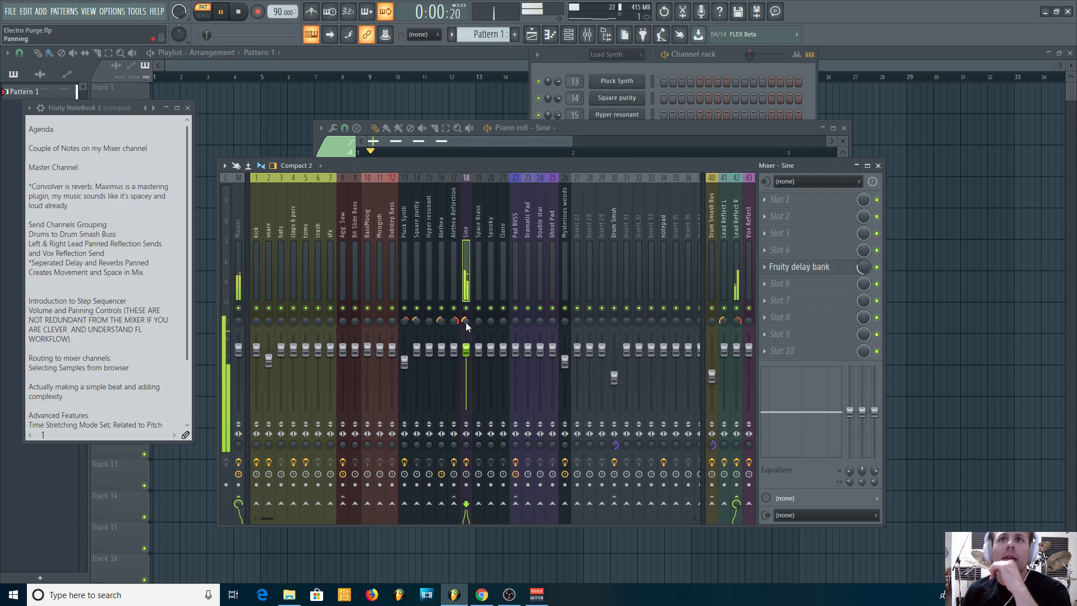
Delete the A5 notes from the Sine piano roll and return to the Channel rack
left_click(444, 148)
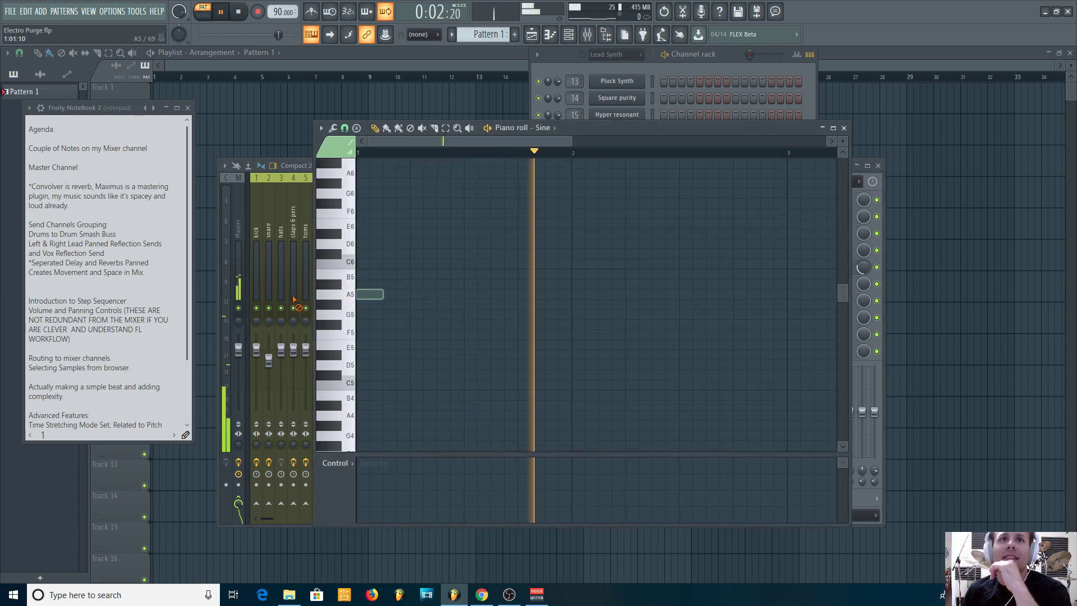
left_click(704, 69)
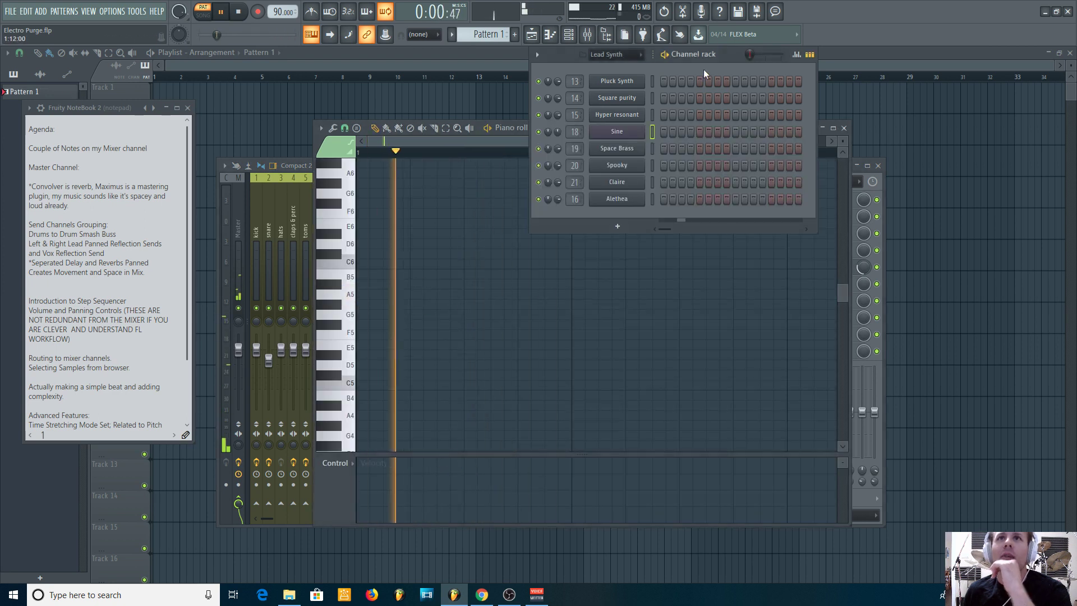
Open the Pluck Synth channel's Sytrus window and move it out of the way of the piano roll
right_click(631, 115)
left_click(668, 115)
left_click(617, 115)
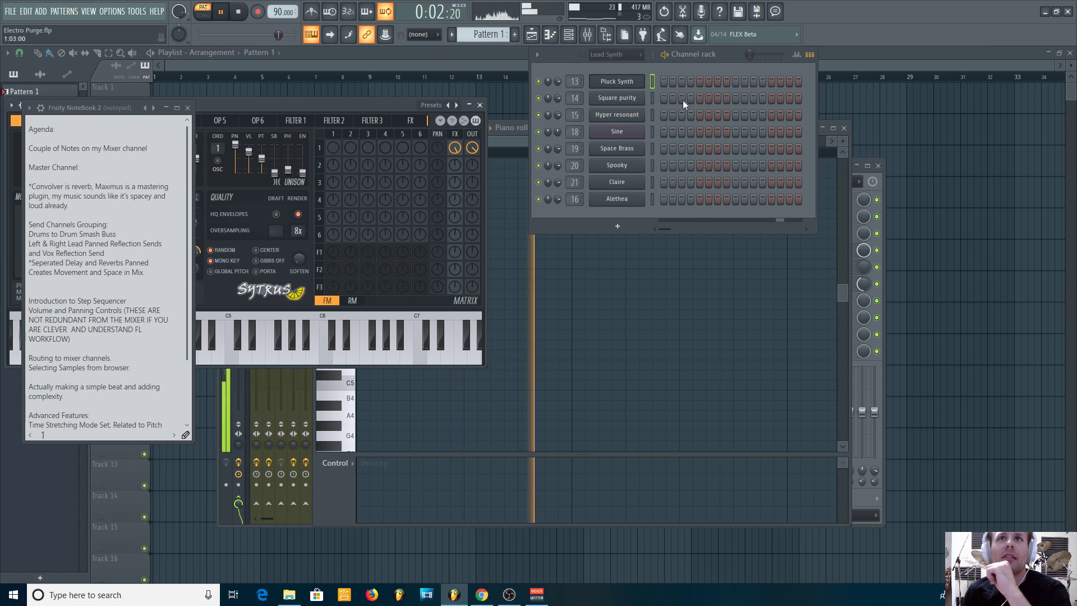
left_click(617, 82)
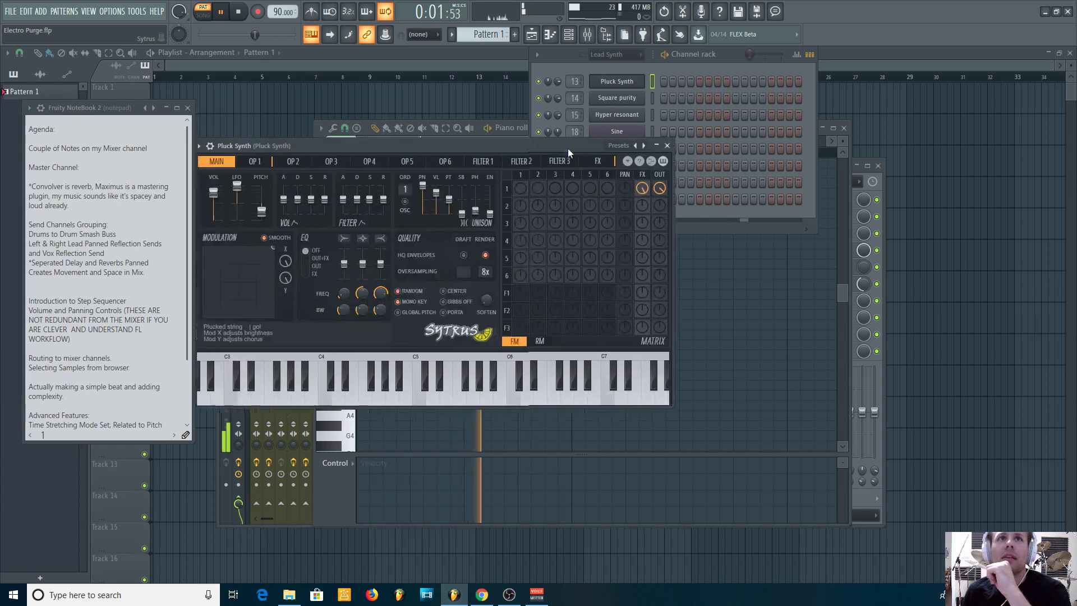
Try alternating C5 and C6 notes in bar 1 of the open Sine piano roll, and undo them all
left_click(364, 385)
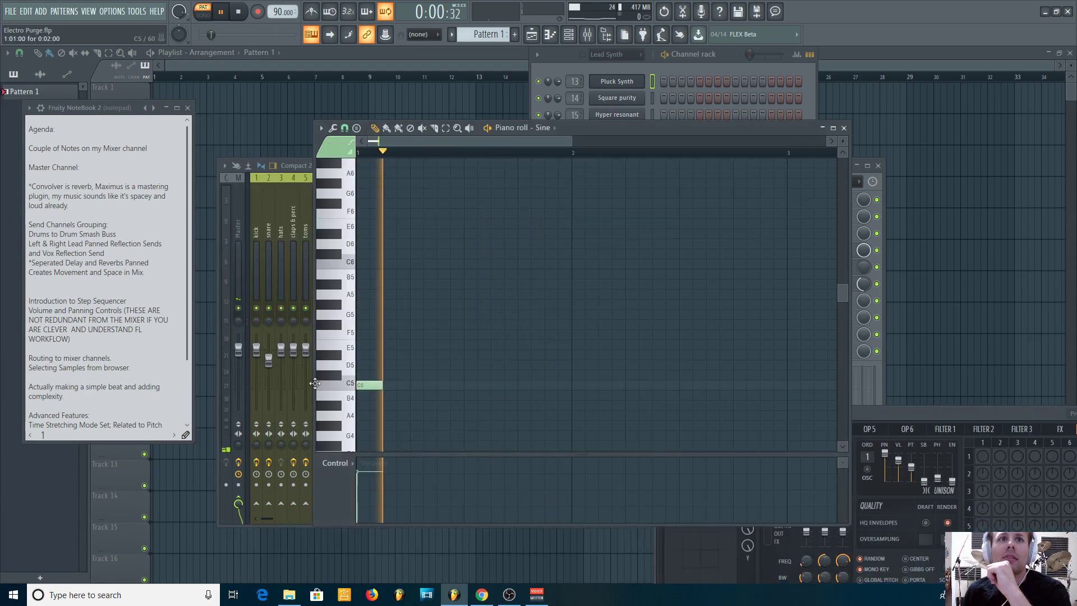
left_click(413, 264)
left_click(481, 385)
left_click(520, 264)
key("ctrl+z")
key("ctrl+z")
key("ctrl+z")
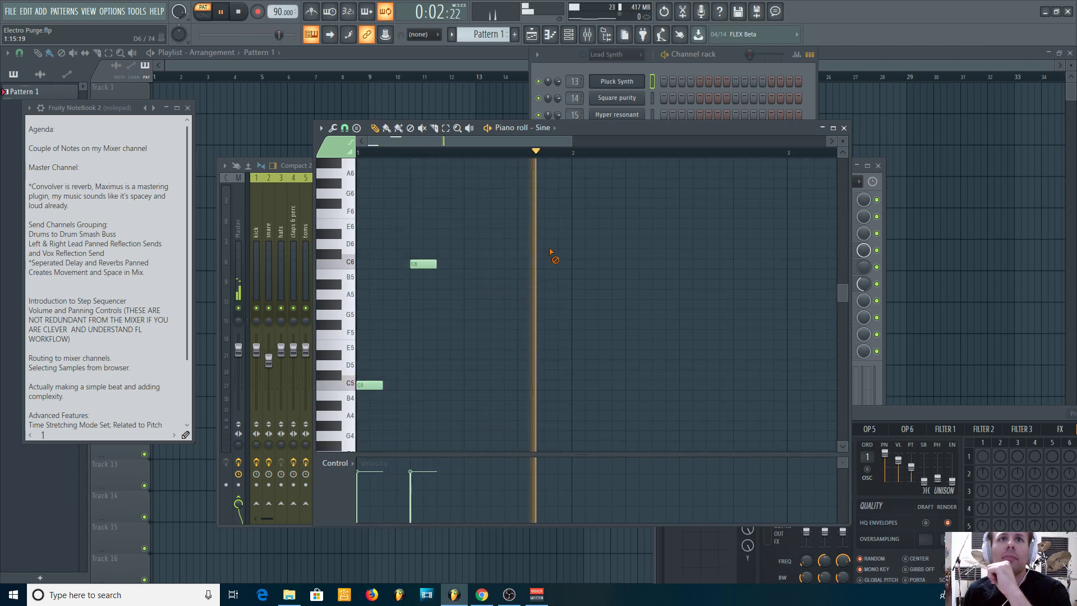
key("ctrl+z")
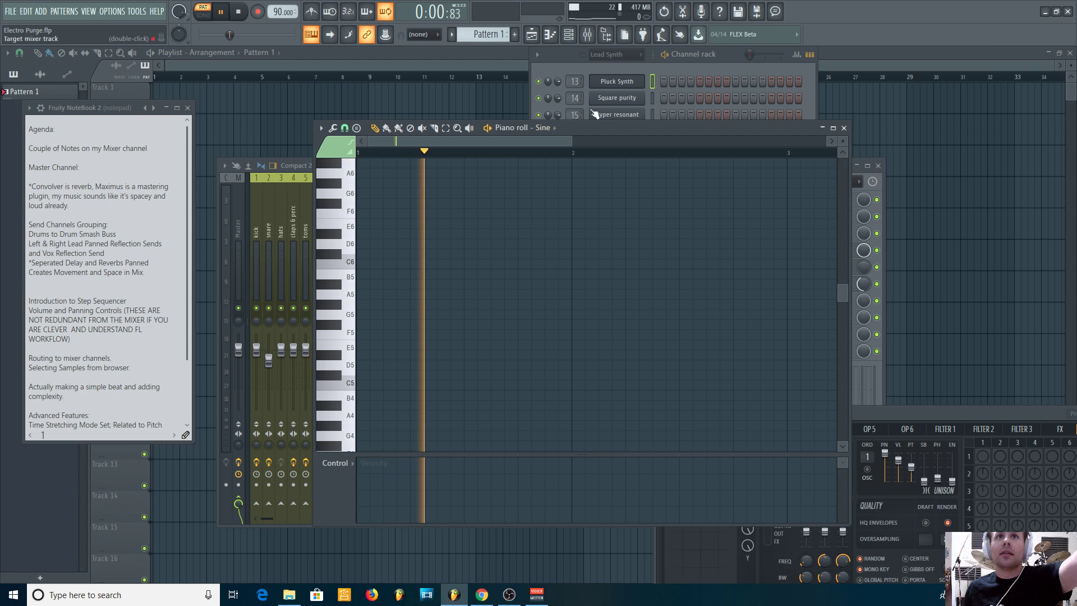
Open the Pluck Synth piano roll and add a C5 note at the start of bar 1 and a C6 note mid-bar
left_click(565, 96)
right_click(617, 82)
left_click(663, 82)
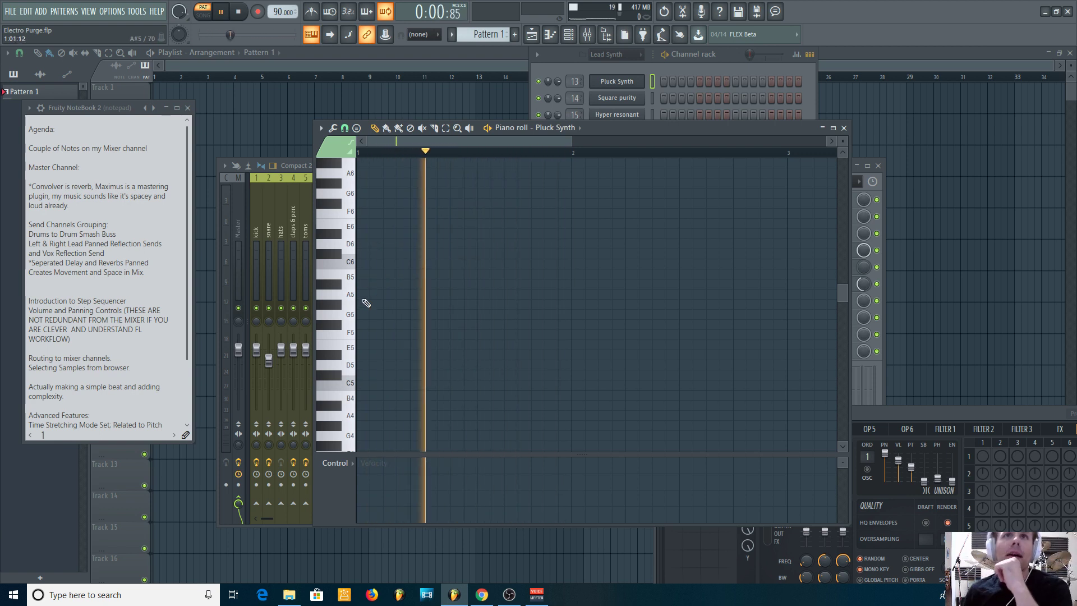
left_click(369, 386)
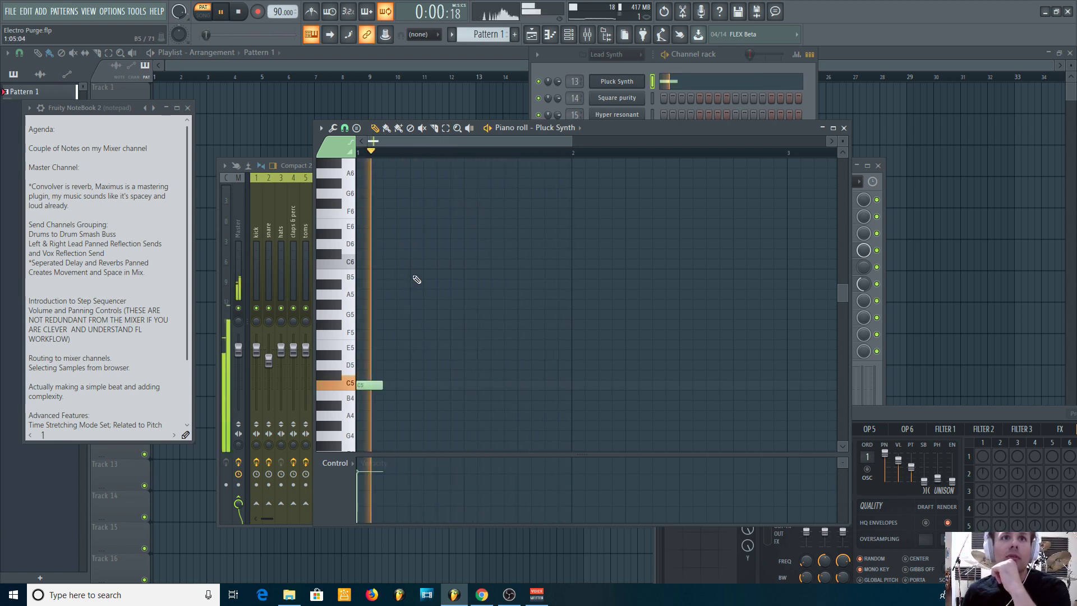
left_click(468, 264)
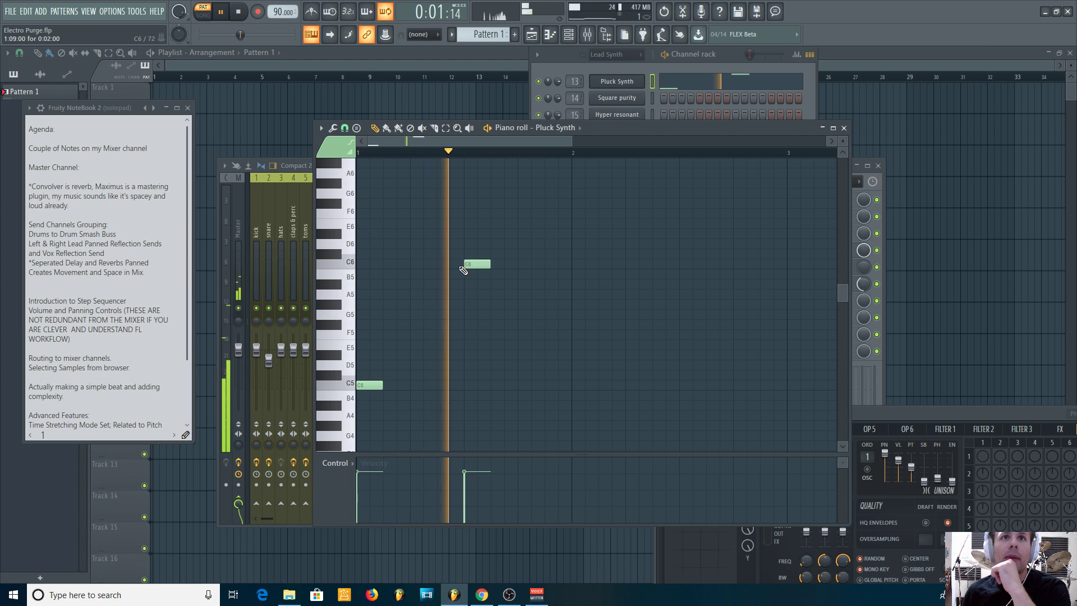
Return to the mixer and route the Pluck Synth track to Lead Reflect L
left_click(305, 167)
left_click(297, 189)
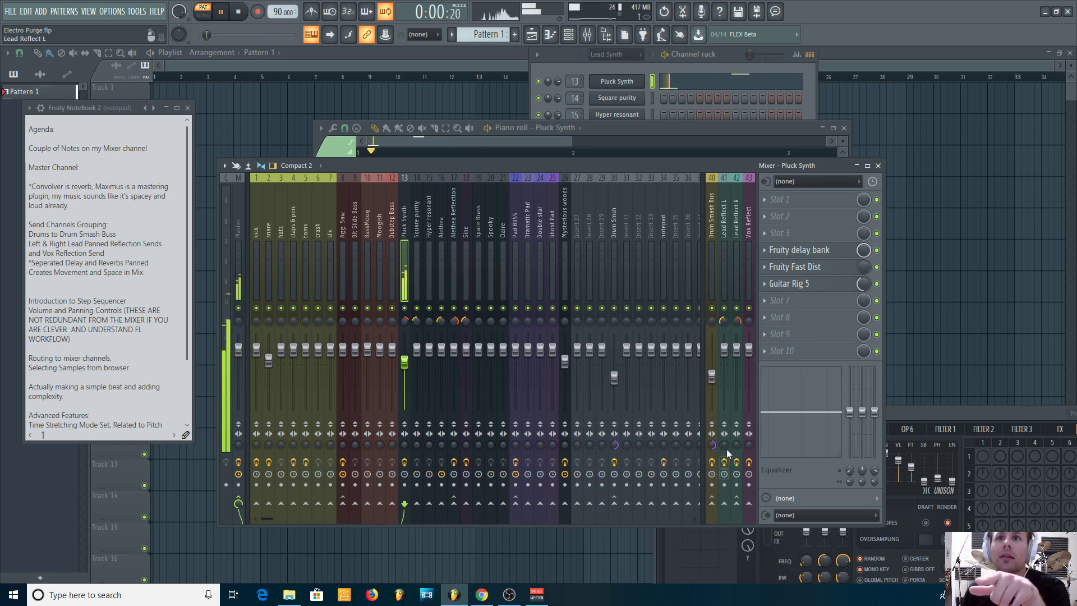
left_click(725, 503)
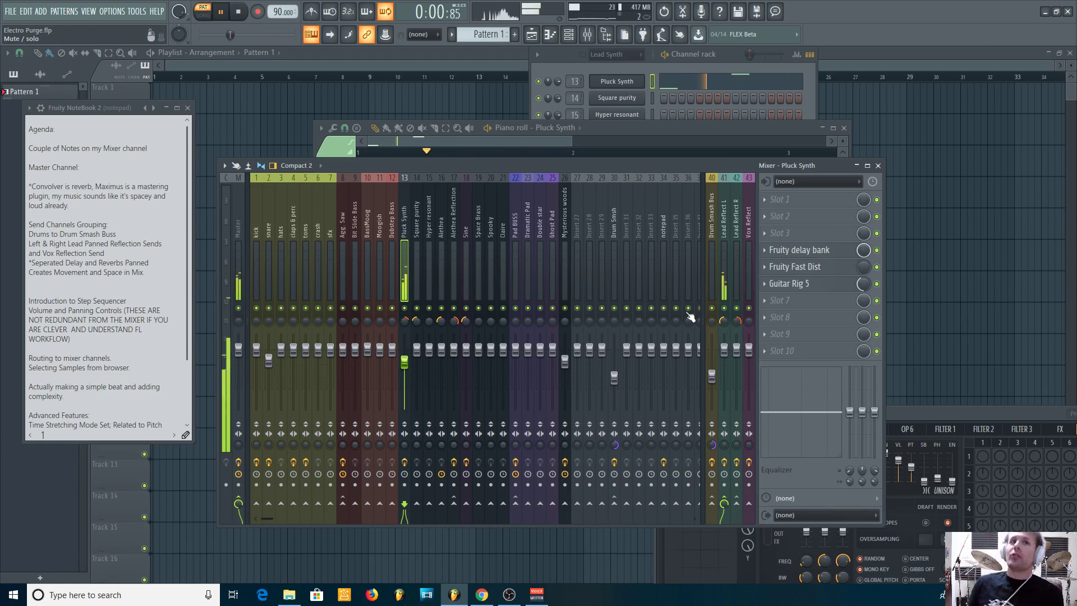
Inspect the Fruity delay bank and Fruity Reeverb 2 effects on Lead Reflect L, close them, and stop playback
left_click(730, 278)
left_click(796, 233)
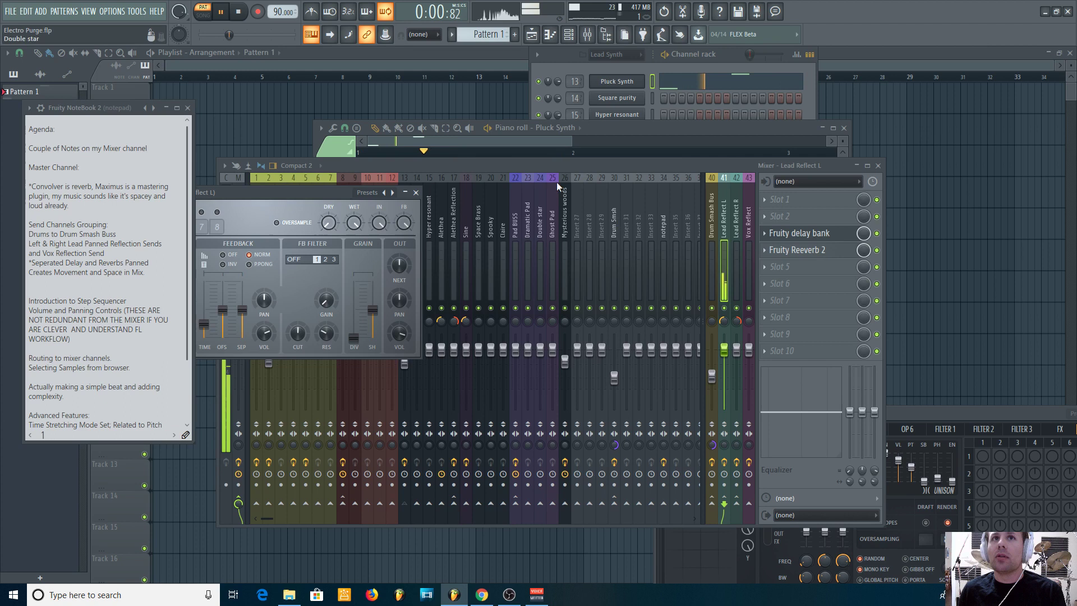
left_click(834, 253)
left_click(835, 253)
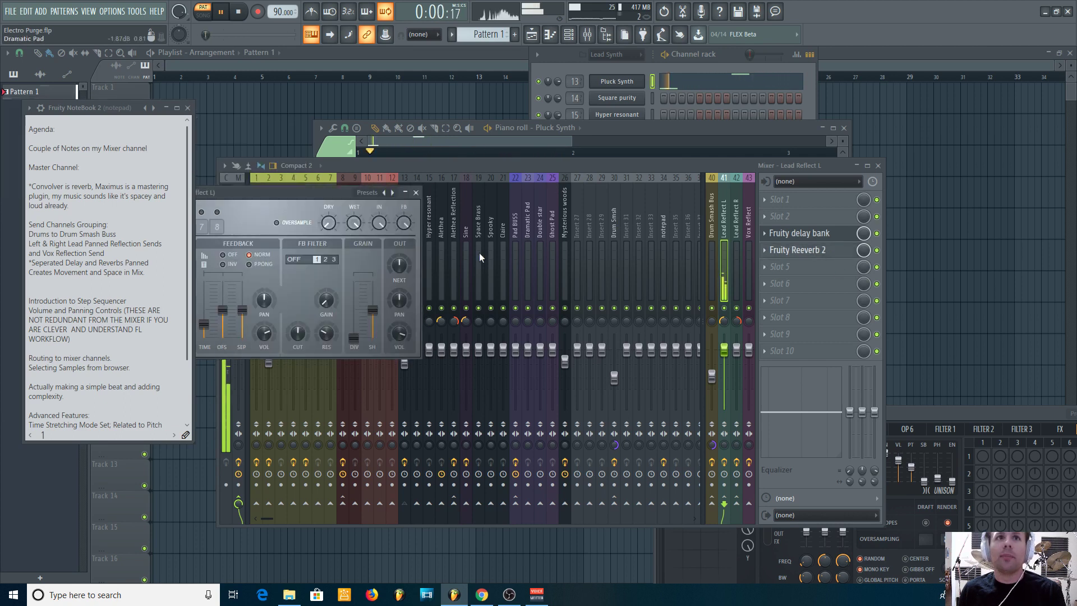
left_click(406, 194)
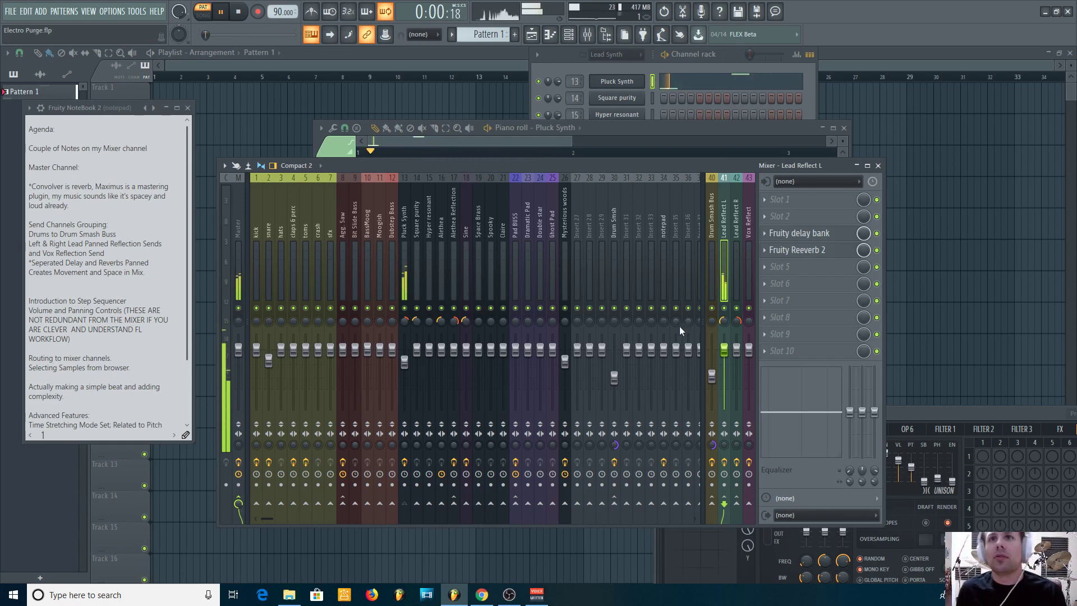
key("space")
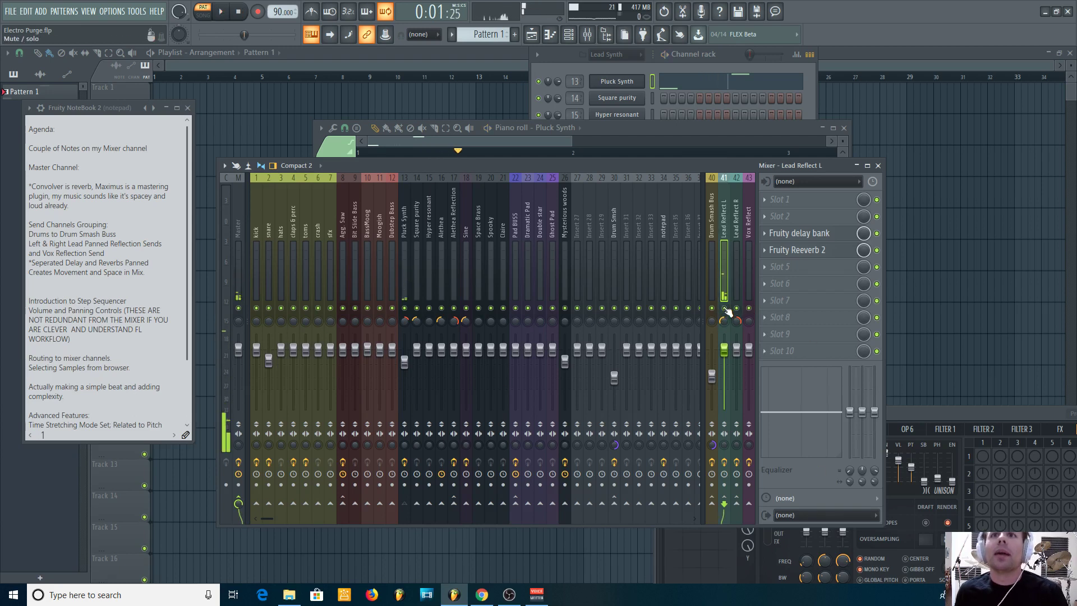
Delete the C6 and C5 notes from the Pluck Synth piano roll and return to the Channel rack
left_click(404, 275)
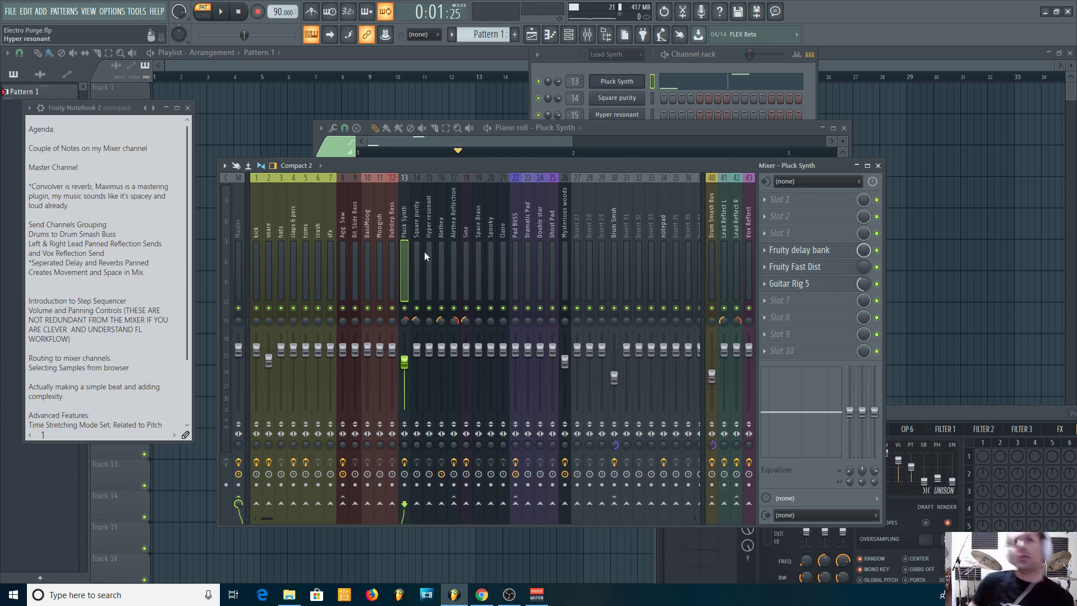
left_click(444, 141)
right_click(477, 263)
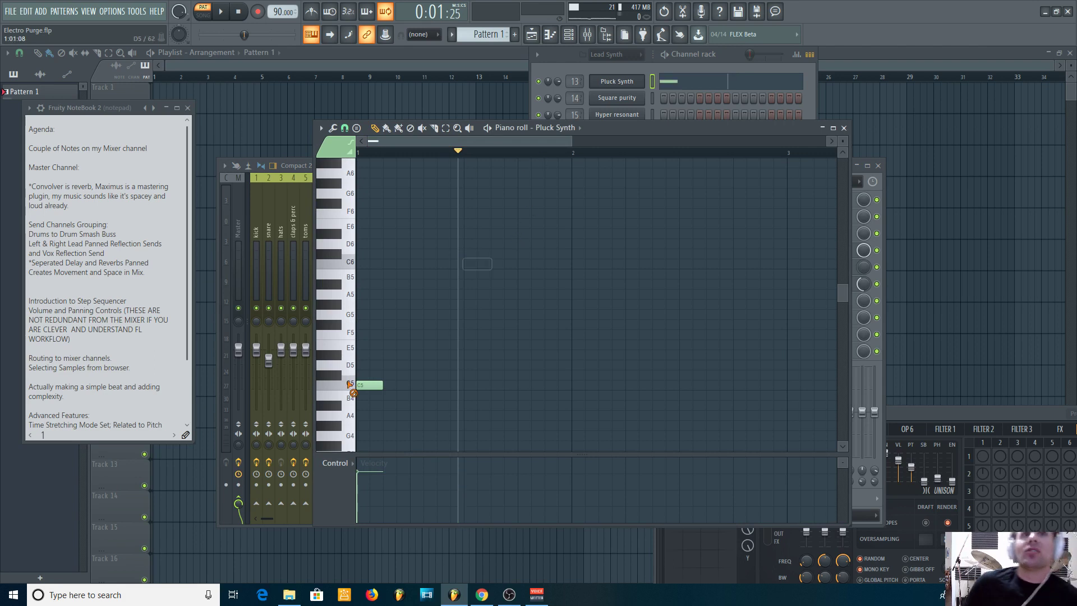
right_click(369, 385)
left_click(661, 94)
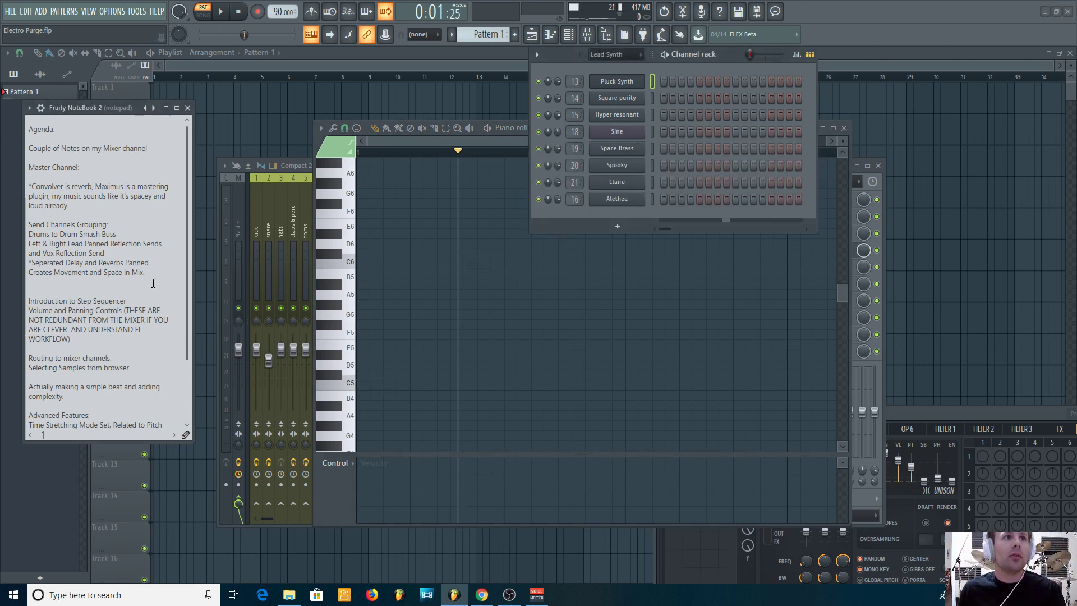
Read the rest of the notepad agenda, from the step sequencer introduction to the advanced features
scroll(153, 284, "down", 1)
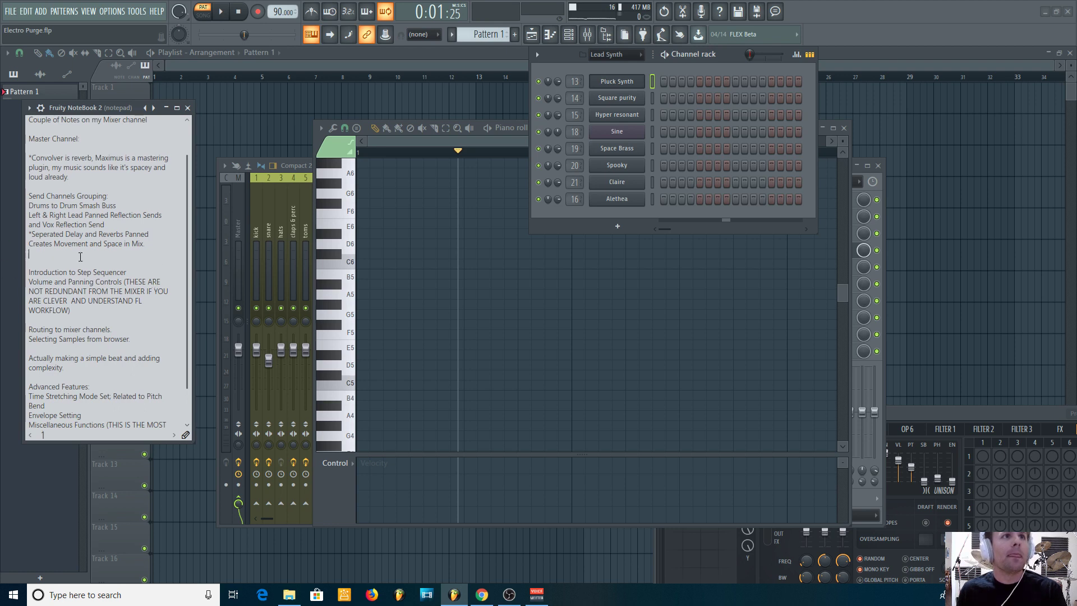
left_click(119, 253)
scroll(115, 253, "down", 1)
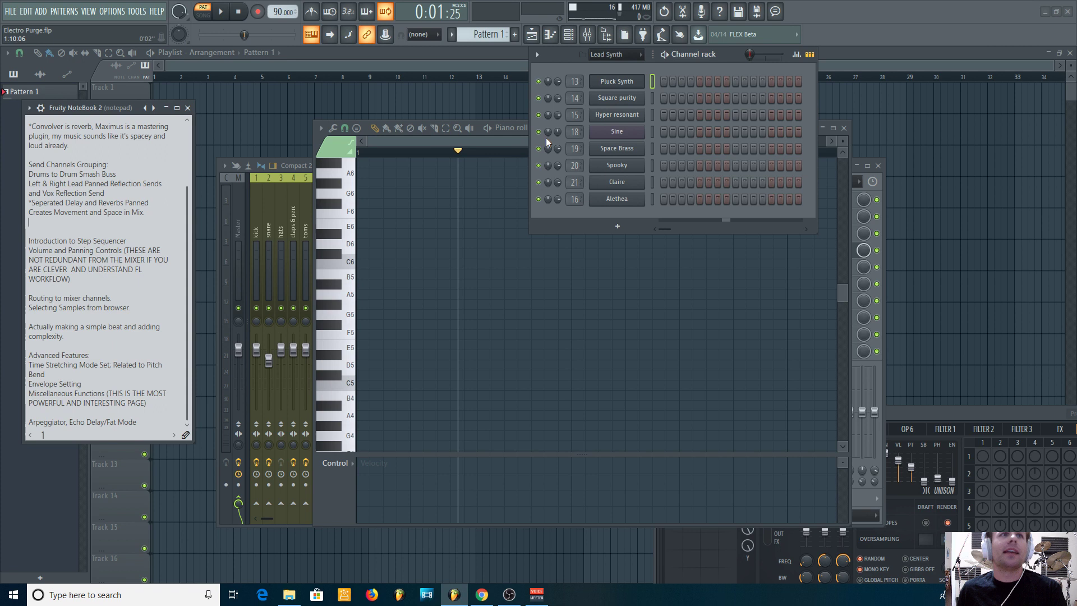
Filter the Channel rack to show the Drums group
left_click(612, 55)
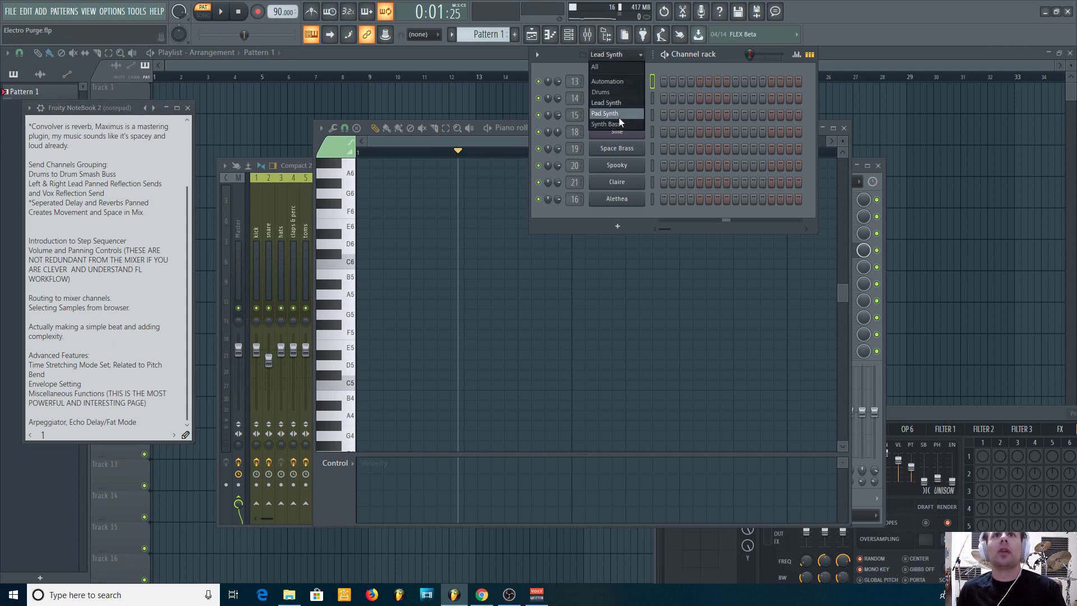
left_click(608, 94)
Look through the drum channels, from the kicks to the crash, and compare their mixer track assignments
scroll(691, 208, "down", 4)
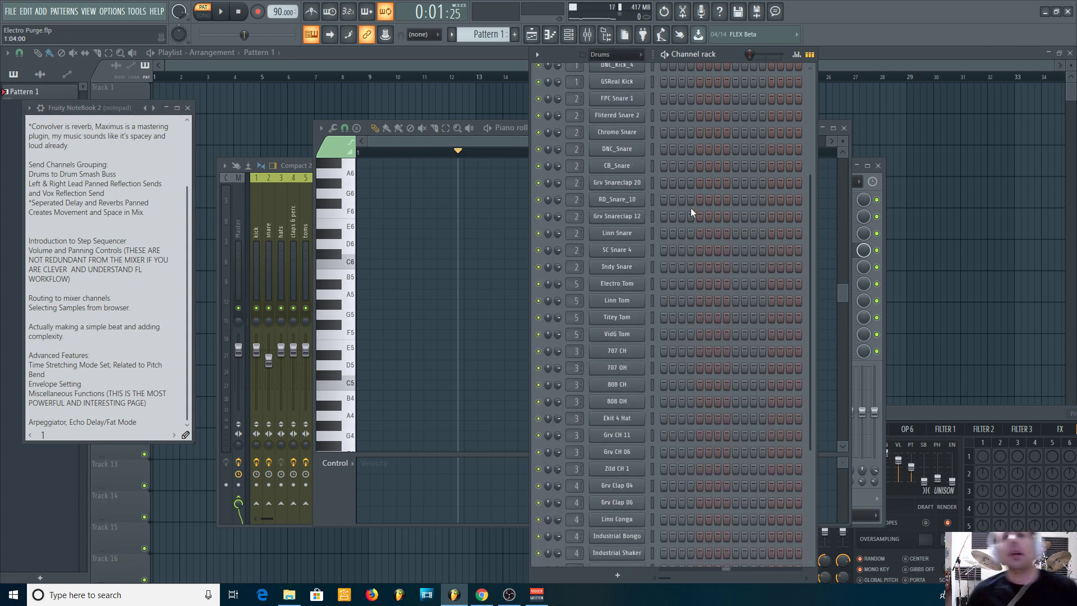
scroll(672, 247, "up", 4)
scroll(672, 247, "down", 3)
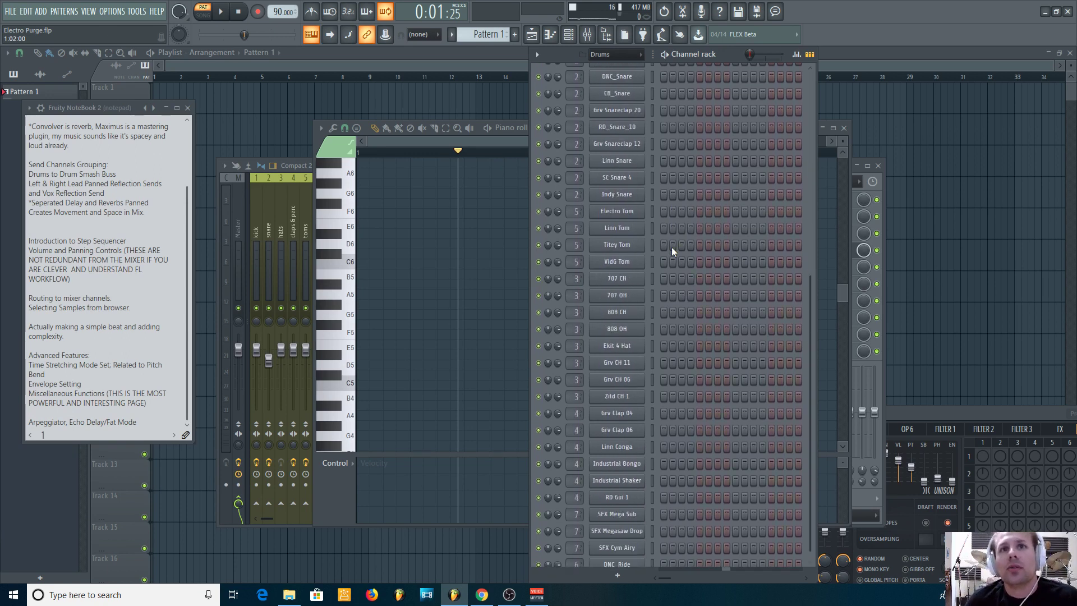
scroll(672, 247, "up", 3)
scroll(672, 247, "down", 2)
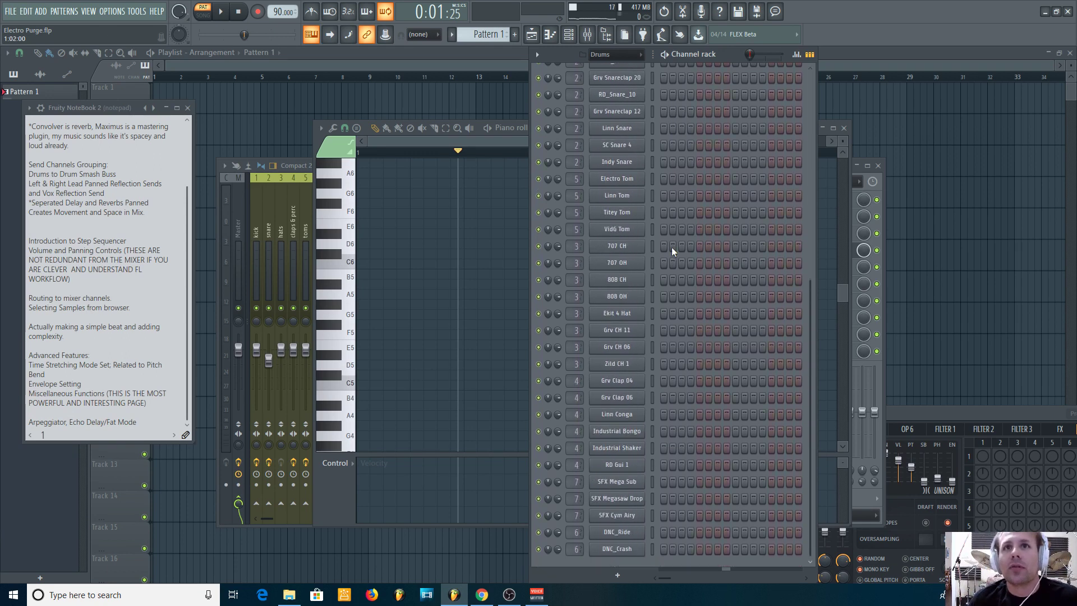
scroll(671, 247, "up", 2)
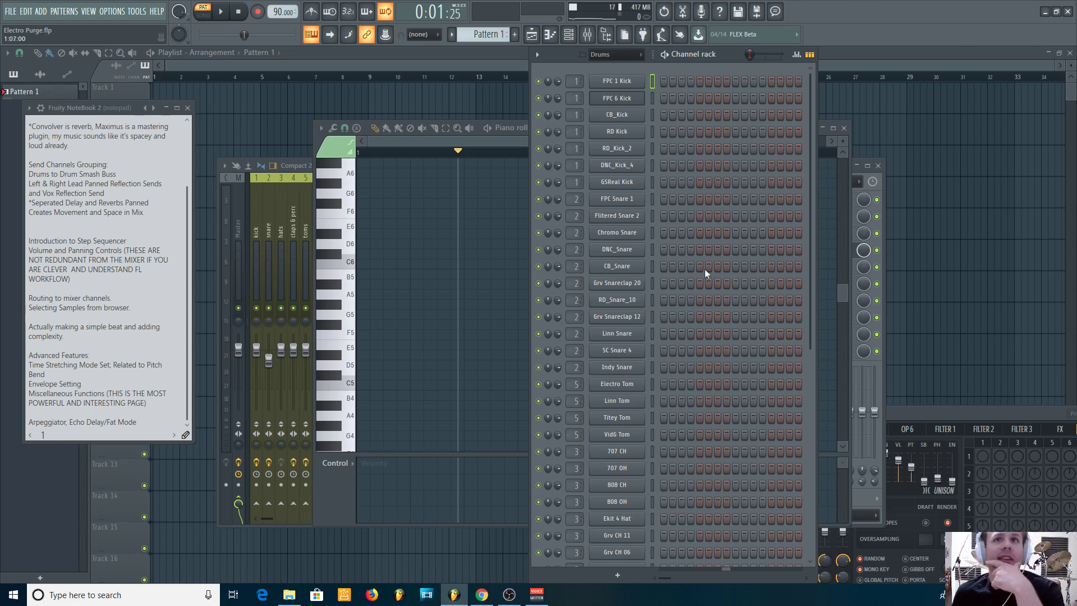
scroll(700, 263, "down", 3)
scroll(700, 263, "down", 1)
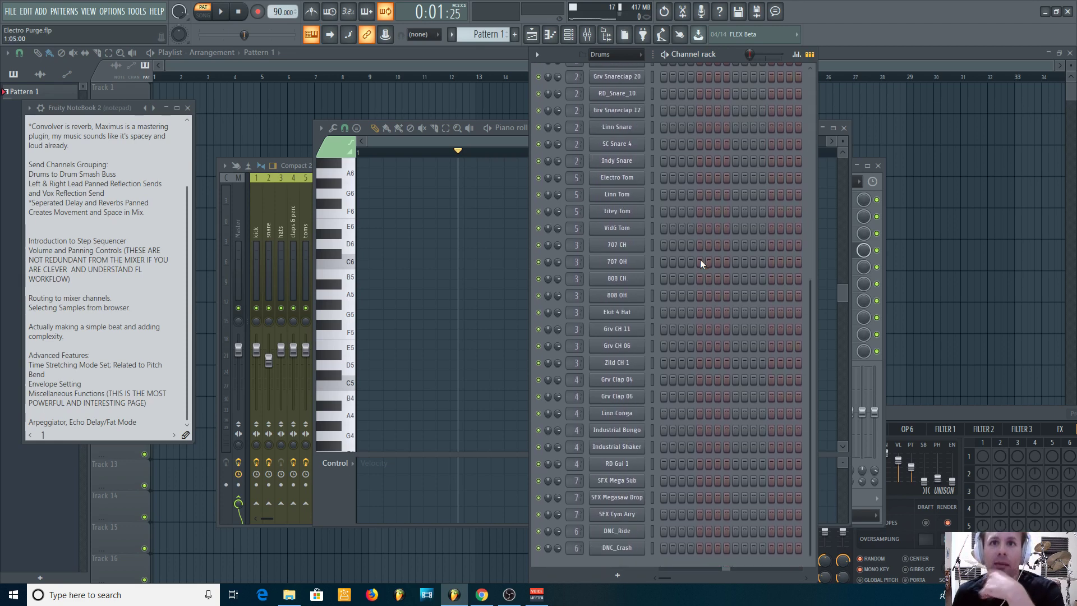
scroll(700, 261, "up", 4)
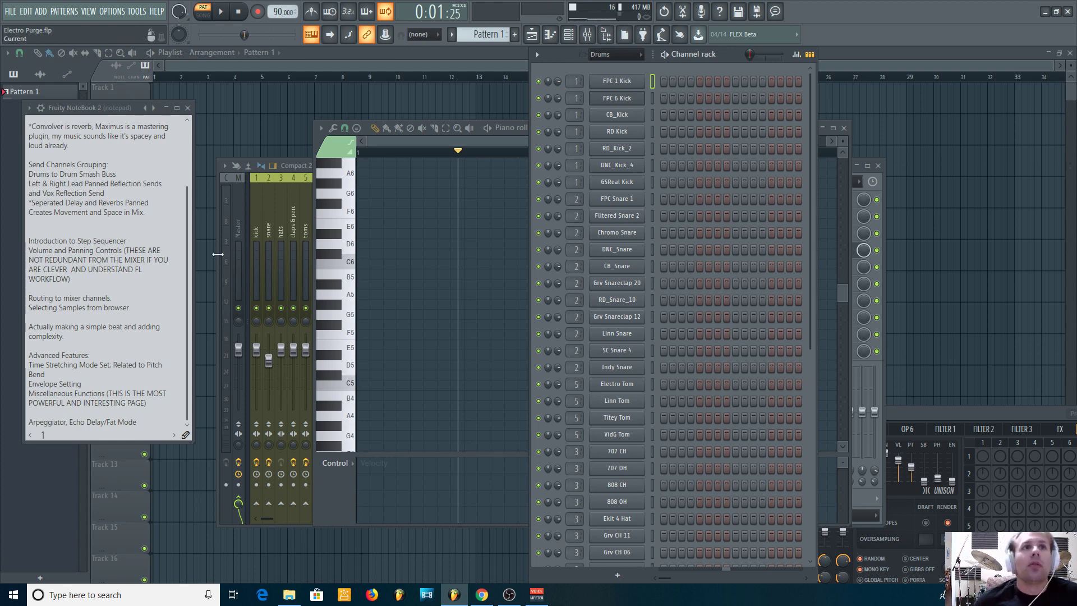
Inspect the effects and routing of the kick, claps & perc, toms and snare mixer tracks
left_click(264, 254)
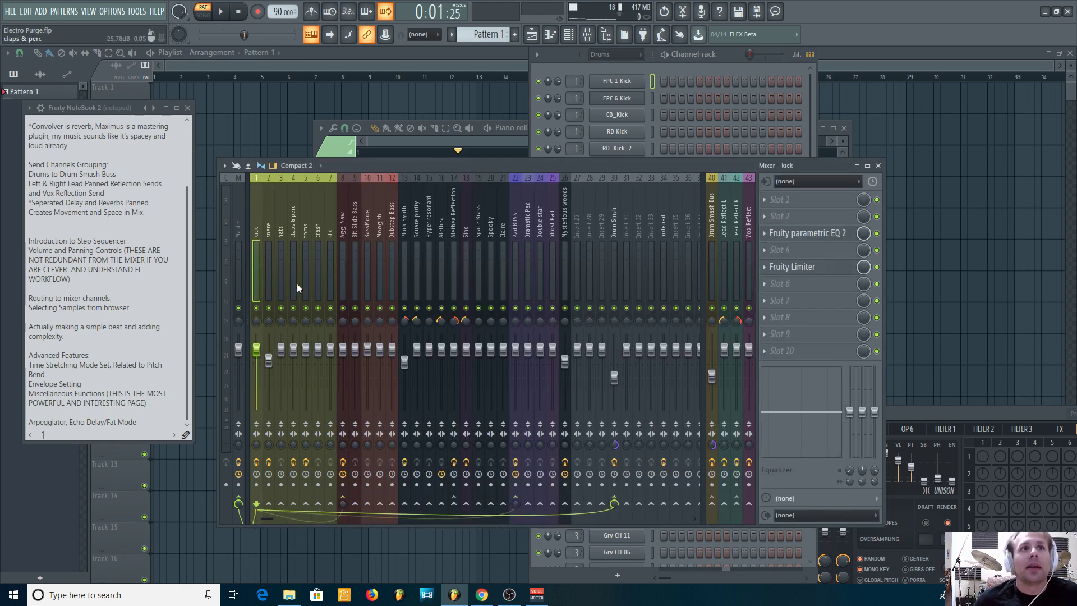
left_click(269, 261)
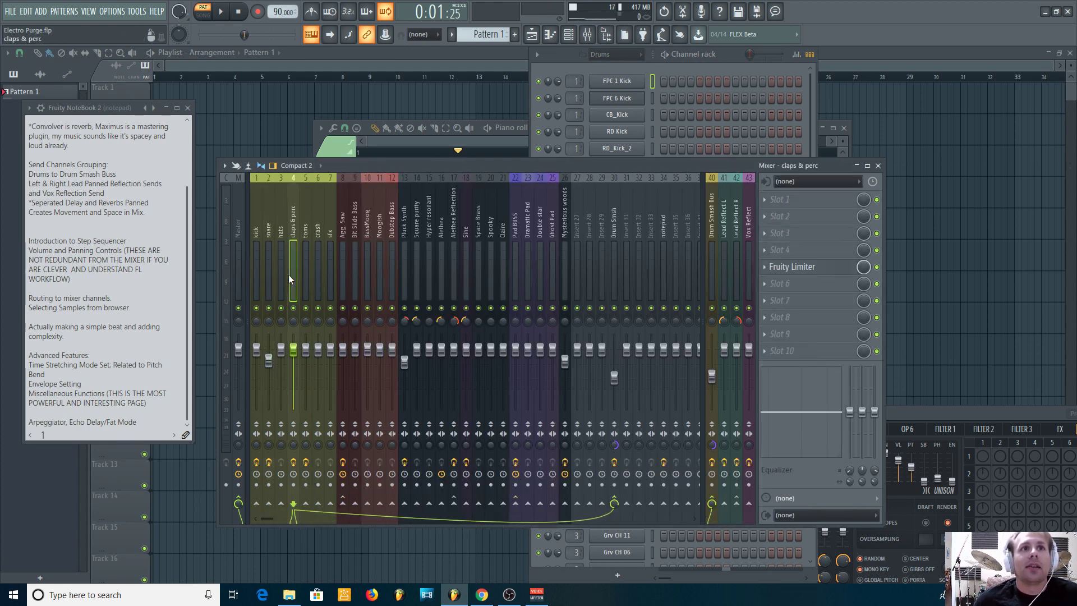
left_click(314, 279)
left_click(306, 283)
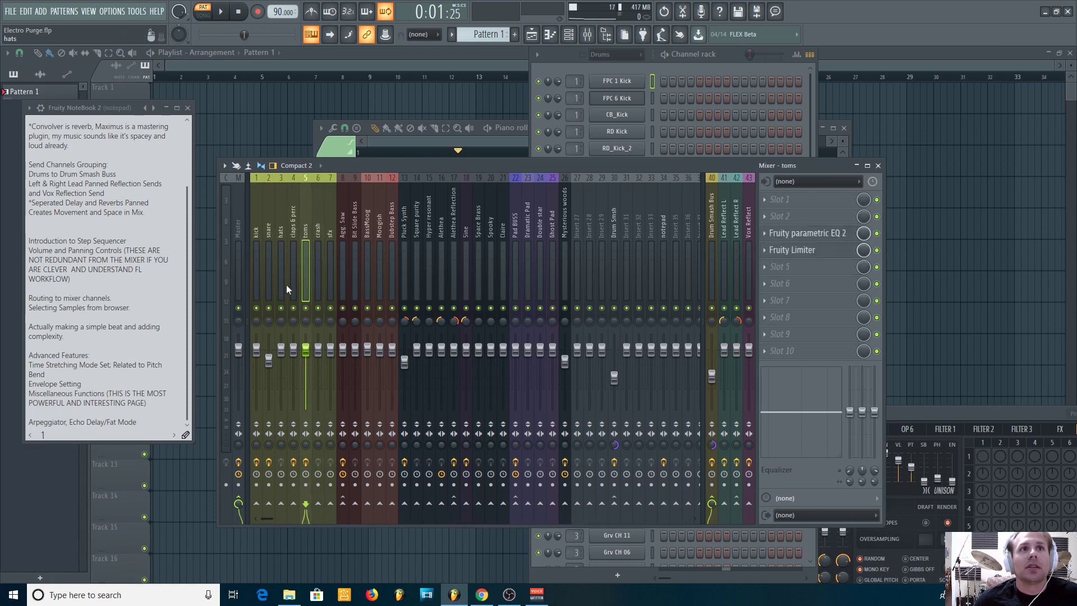
left_click(270, 277)
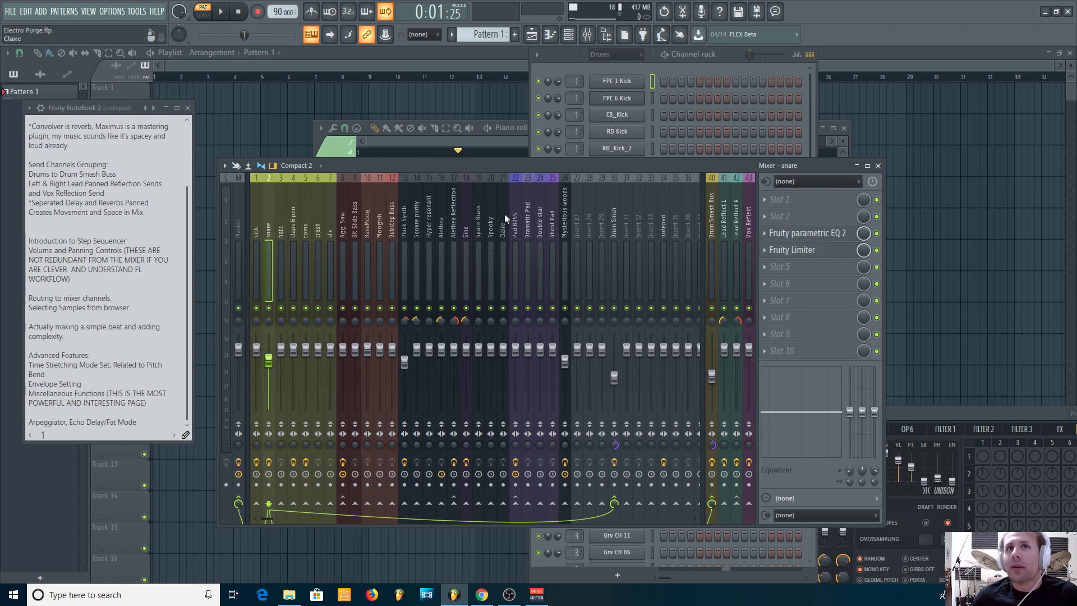
Return to the Channel rack and turn on steps 1 to 4 for FPC Snare 1
left_click(690, 74)
scroll(714, 291, "down", 3)
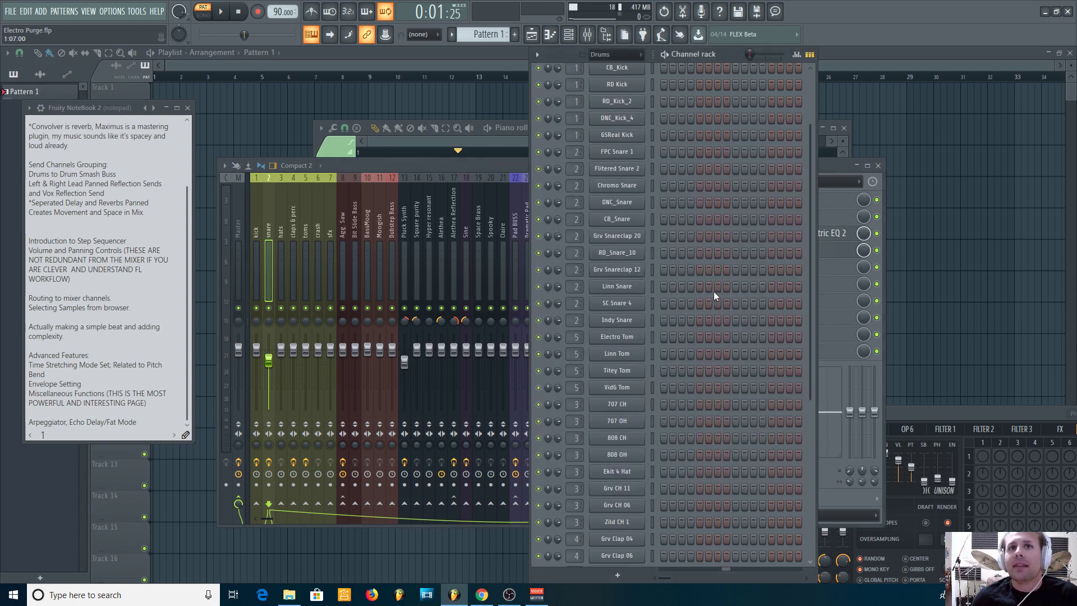
scroll(662, 331, "up", 3)
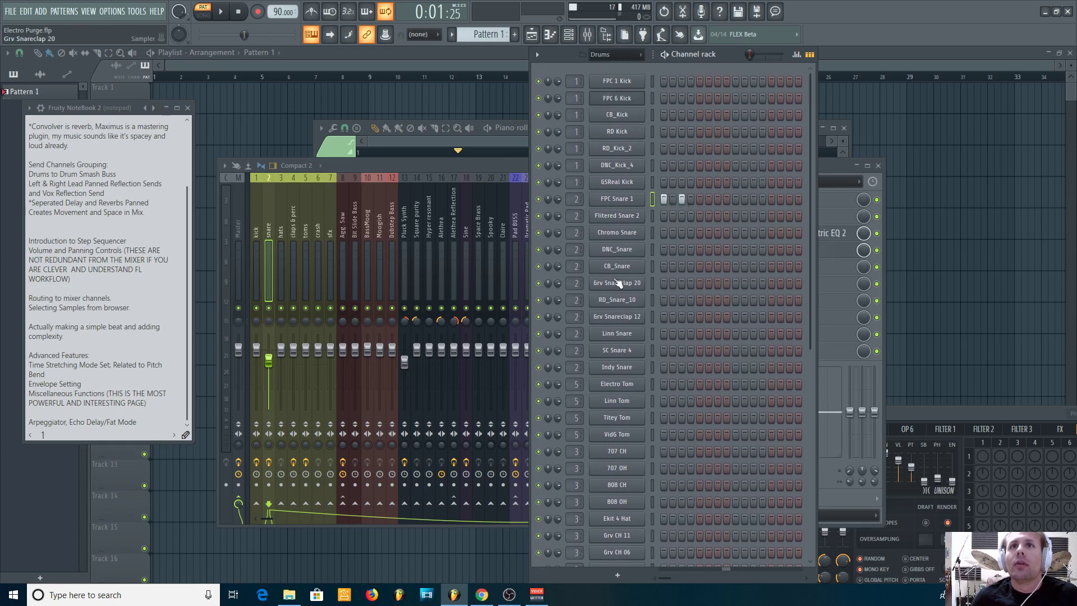
left_click(700, 216)
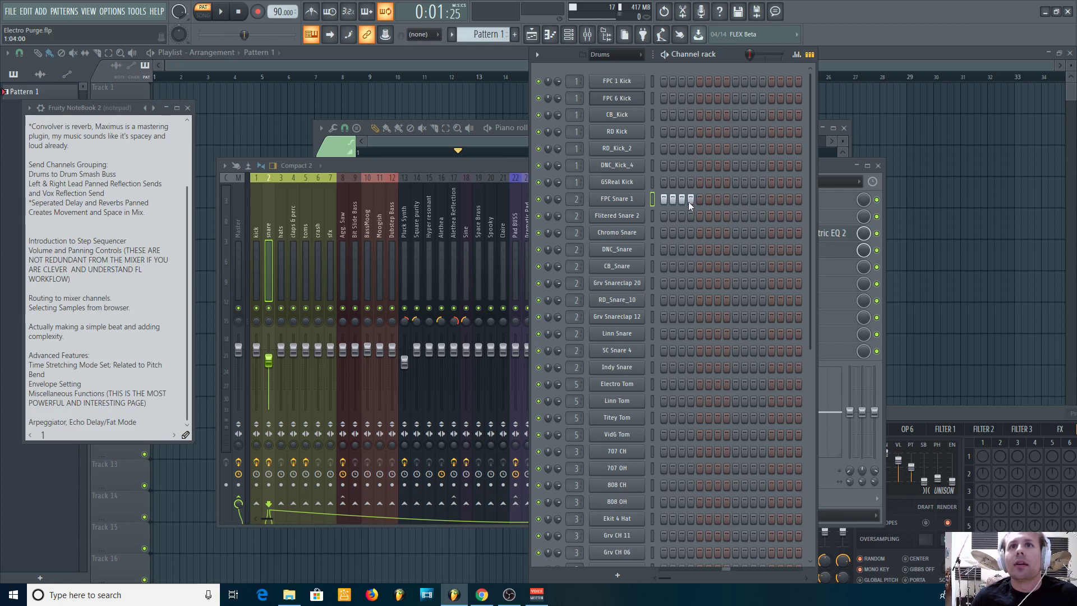
Fill every 4 steps on the FPC 6 Kick channel and play the pattern
right_click(617, 83)
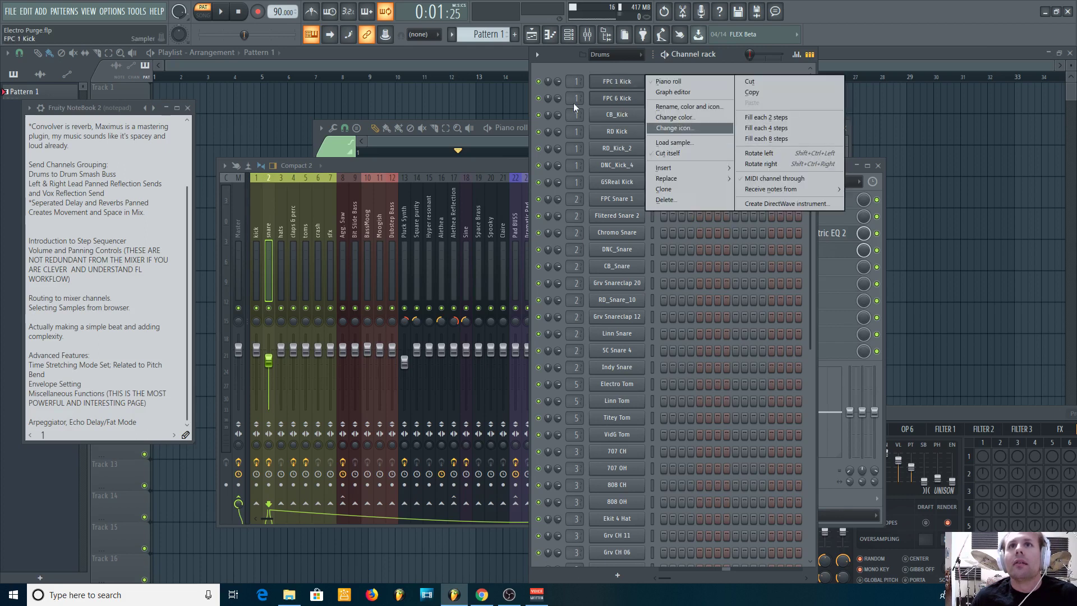
right_click(609, 99)
left_click(766, 145)
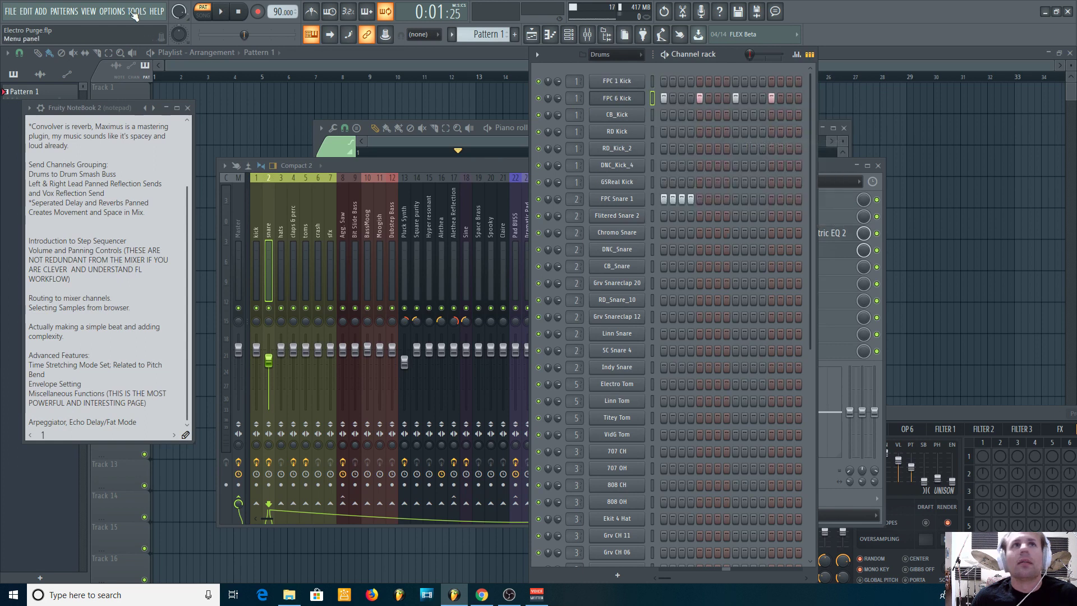
left_click(221, 12)
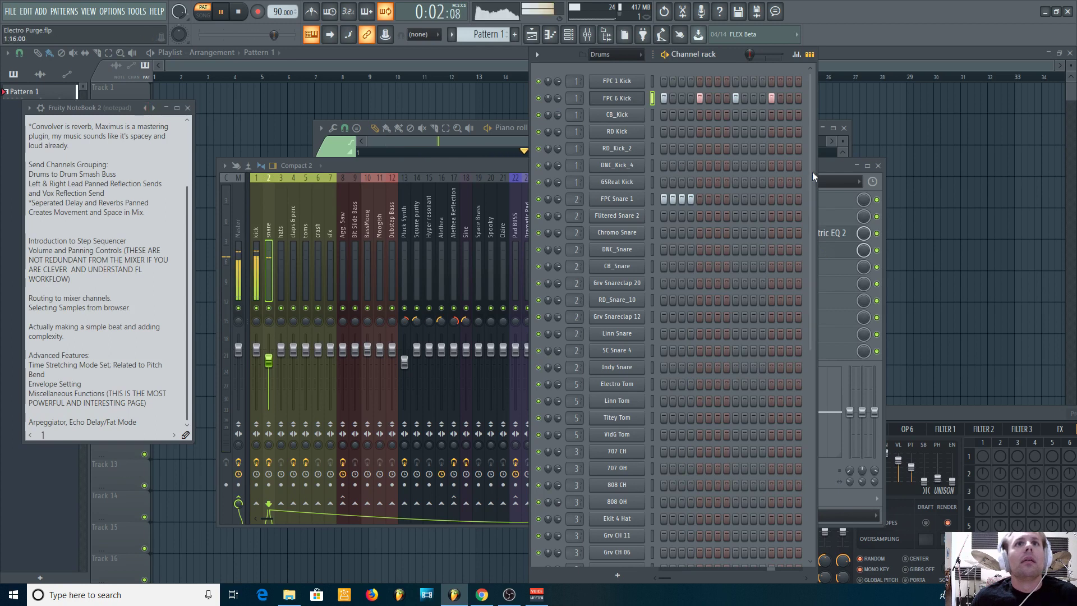
Widen the Channel rack, turn on steps 11 to 14 for Flitered Snare 2, and stop playback
left_click_drag(849, 150, 886, 151)
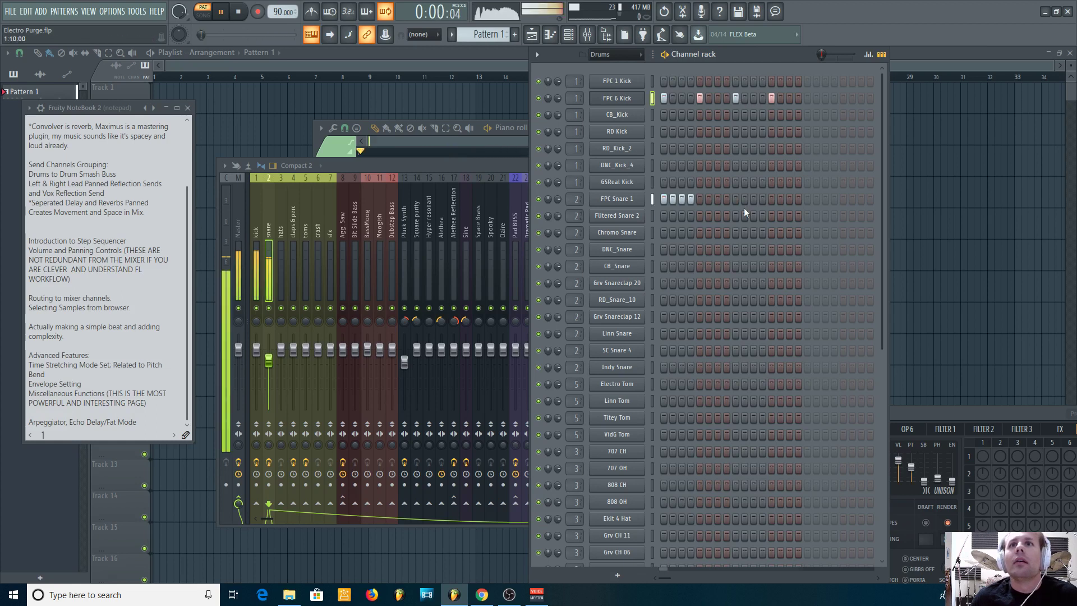
left_click_drag(754, 215, 780, 231)
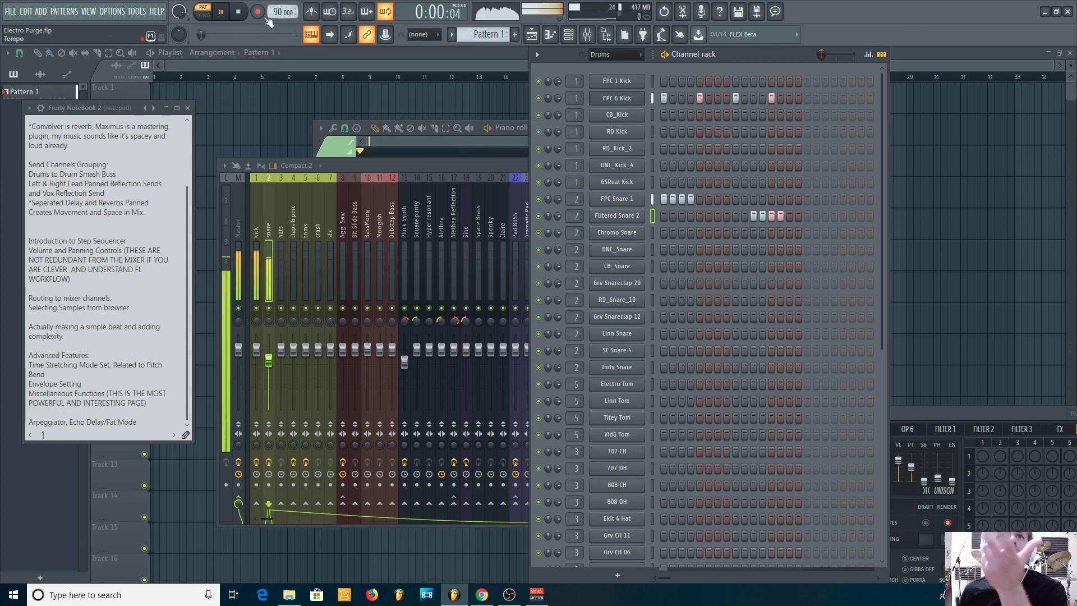
key("space")
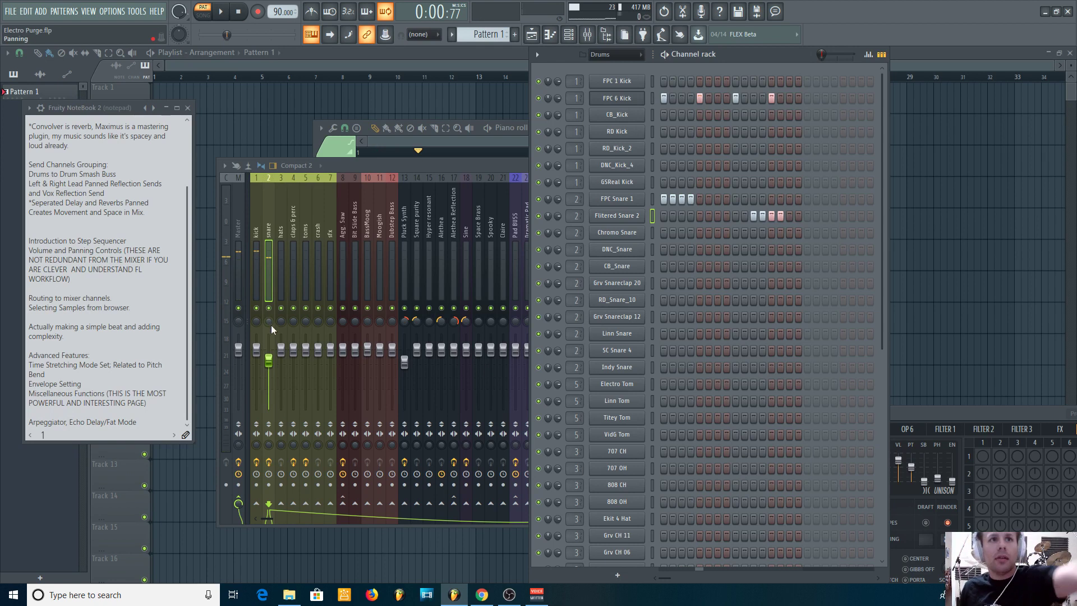
Pan the snare mixer track about 45% right
left_click_drag(271, 321, 271, 336)
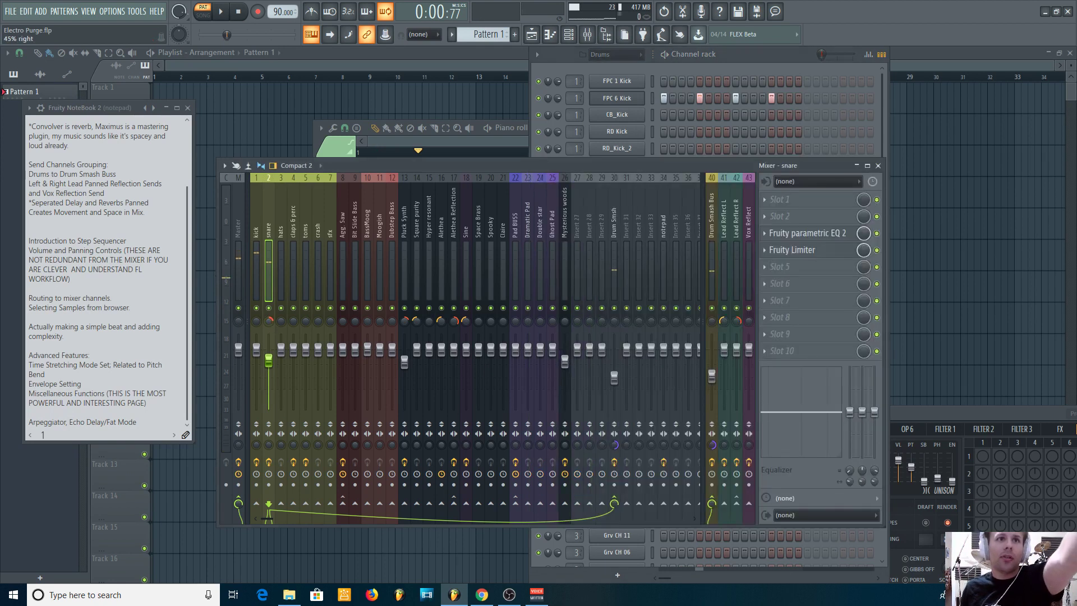
Return to the Channel rack, play and stop the pattern, and narrow the rack's window to fit the 16 steps
left_click(728, 65)
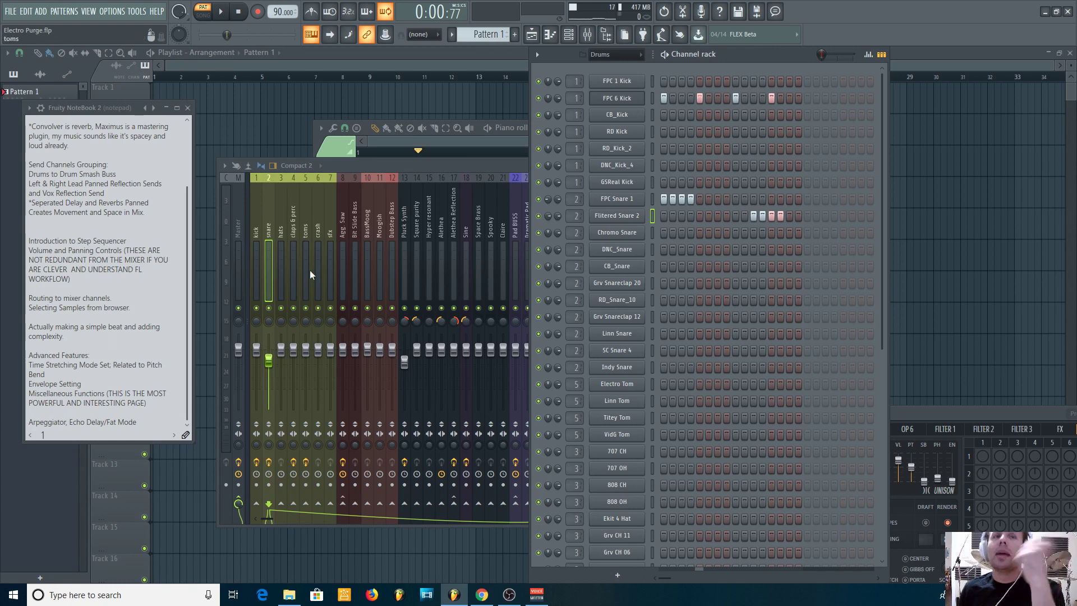
left_click(238, 12)
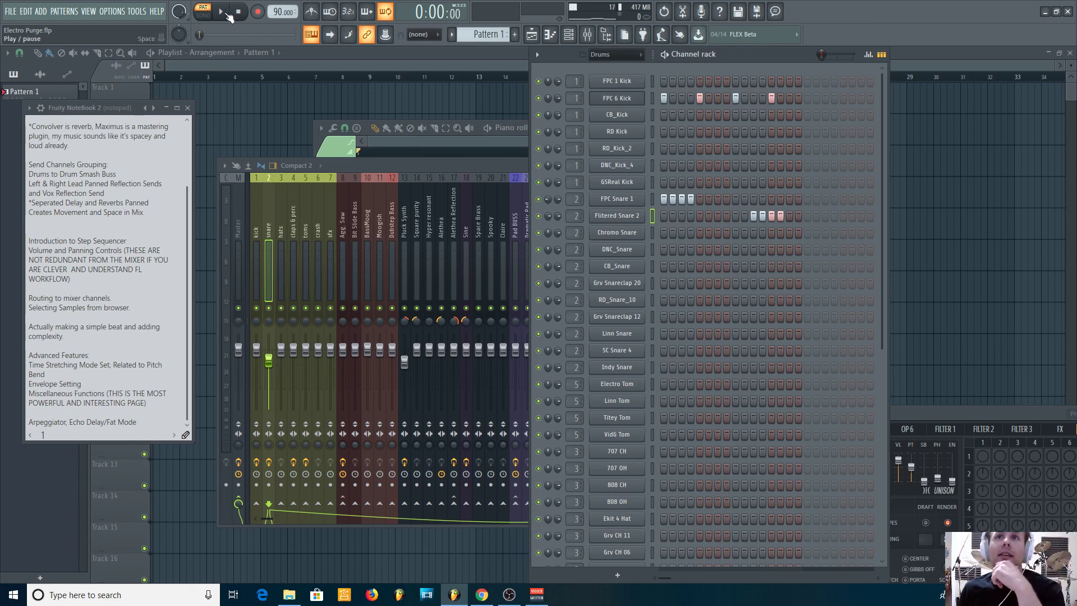
left_click(224, 12)
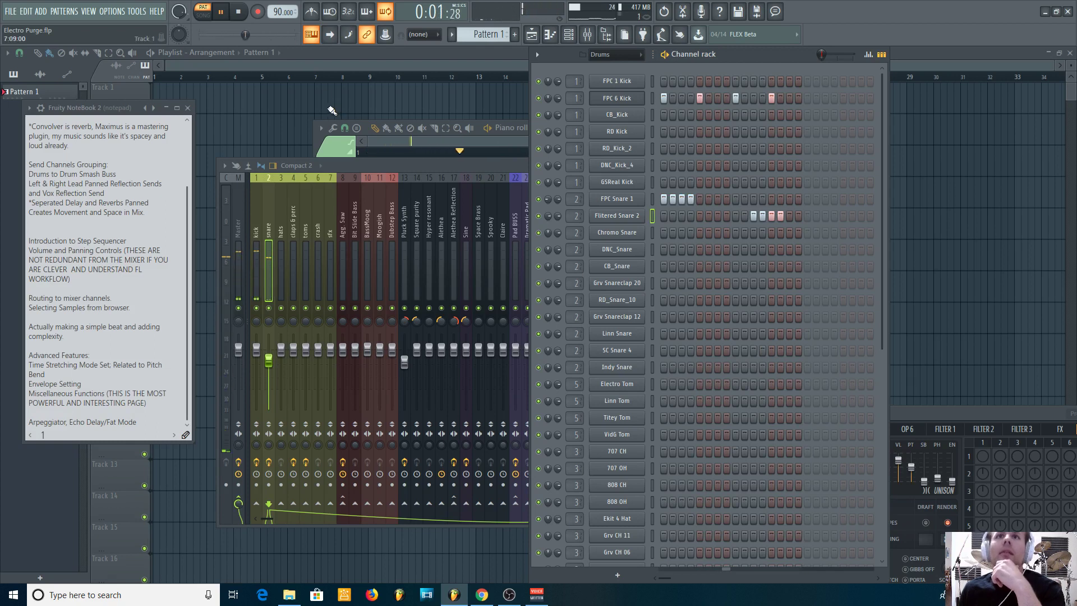
key("ctrl+space")
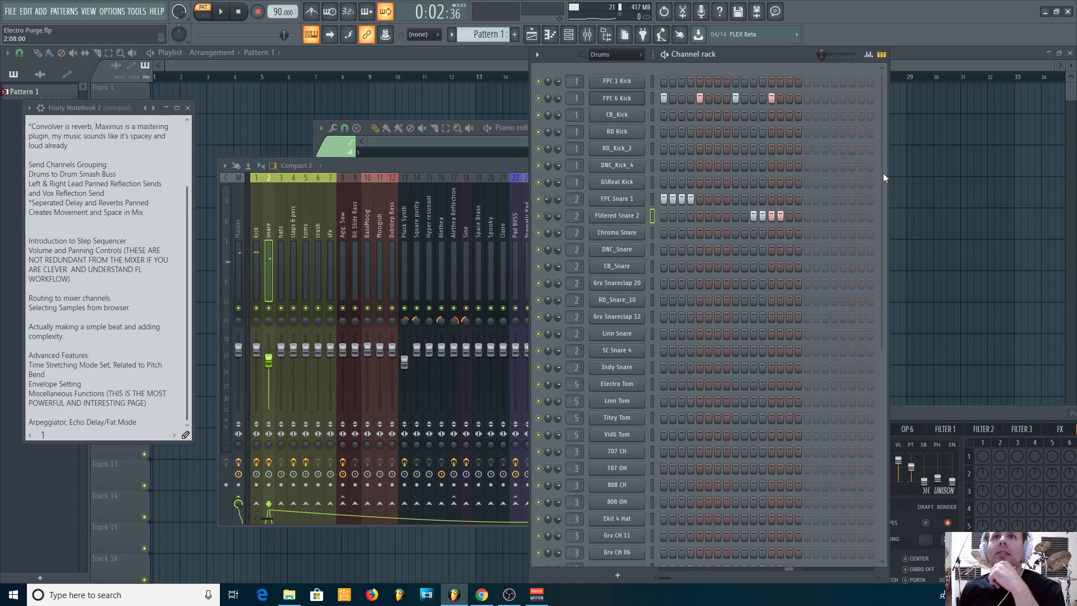
left_click_drag(887, 180, 814, 180)
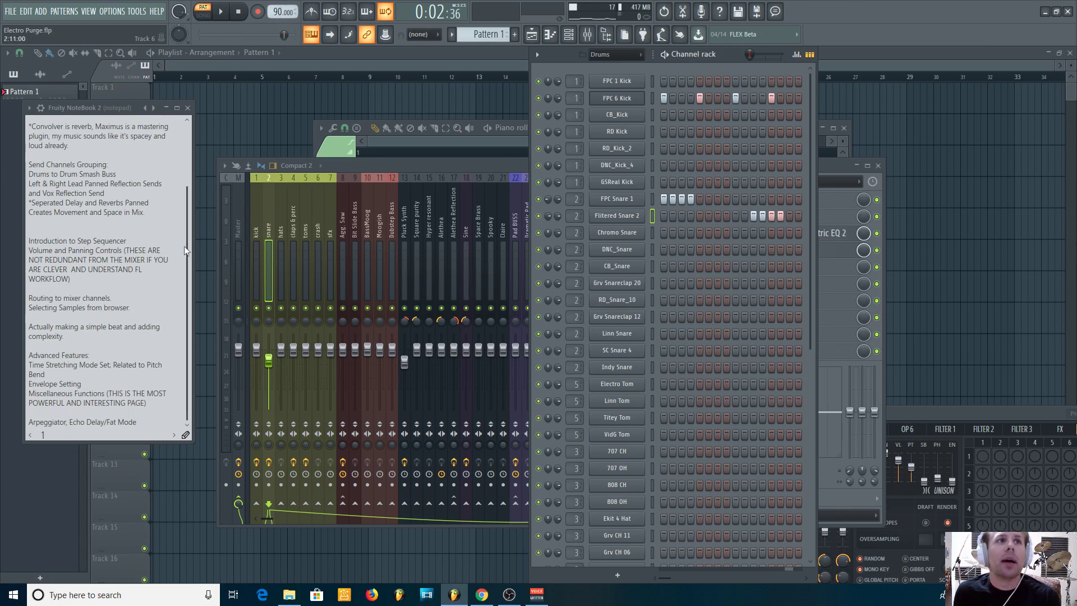
Review the notebook's volume and panning notes against the FPC Snare 1 channel controls and the snare mixer track
scroll(190, 243, "down", 1)
scroll(190, 263, "up", 1)
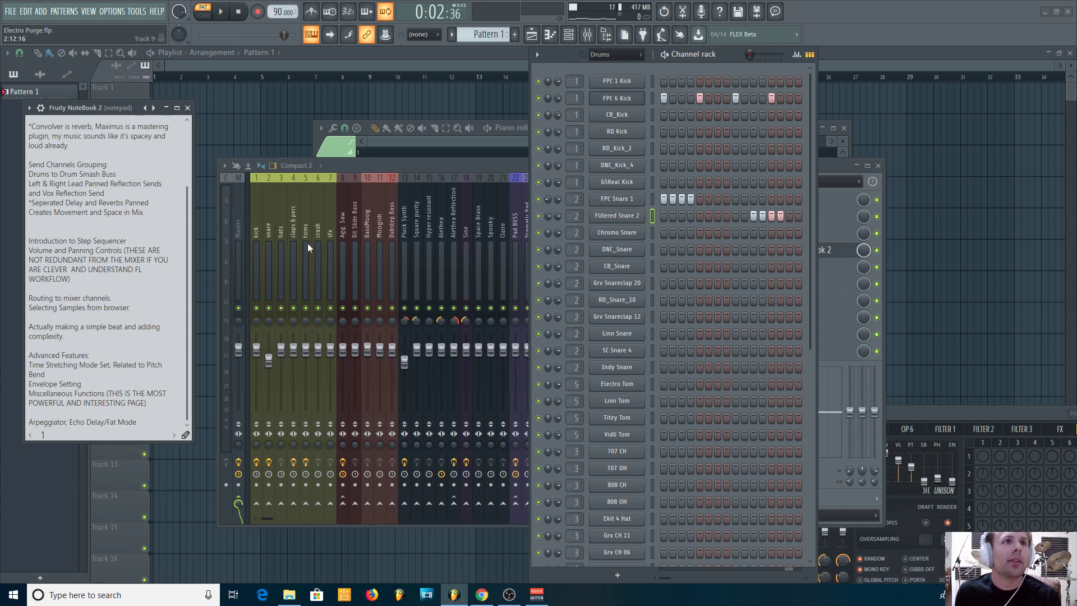
left_click(557, 199)
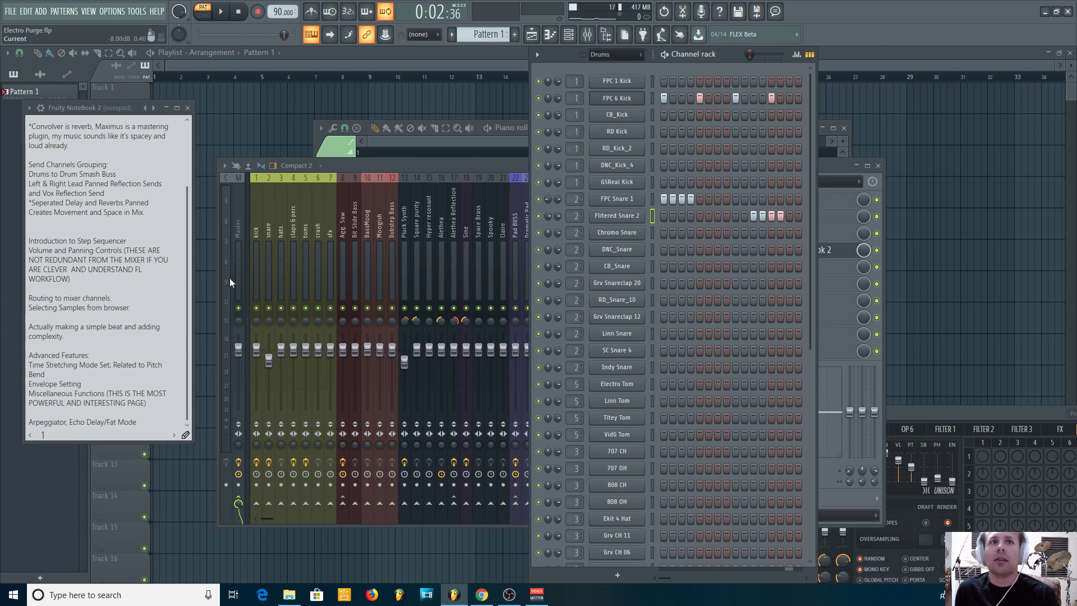
left_click(266, 267)
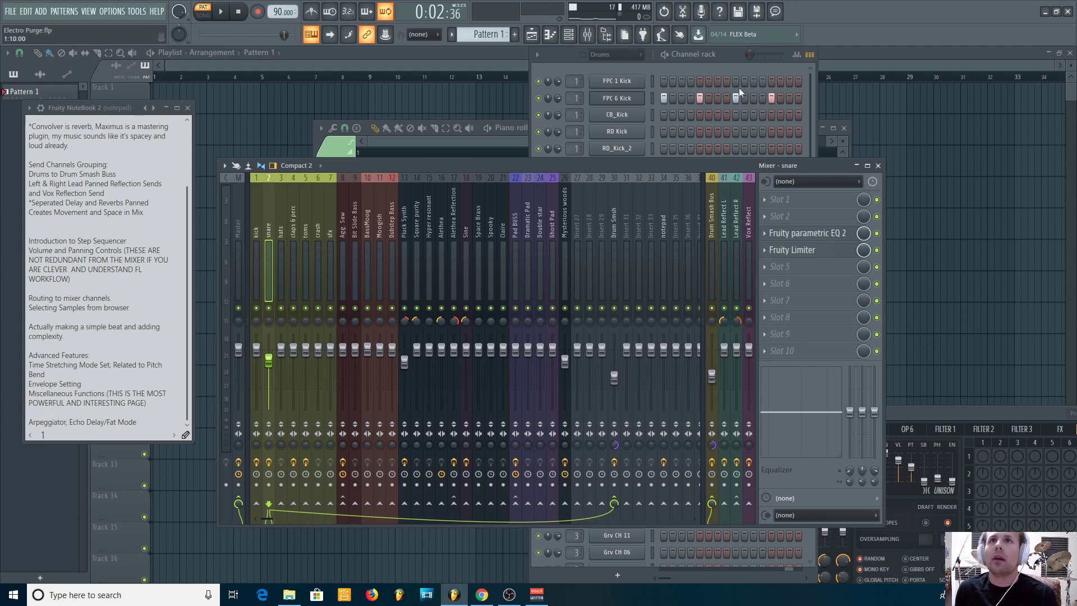
left_click(725, 68)
left_click(119, 292)
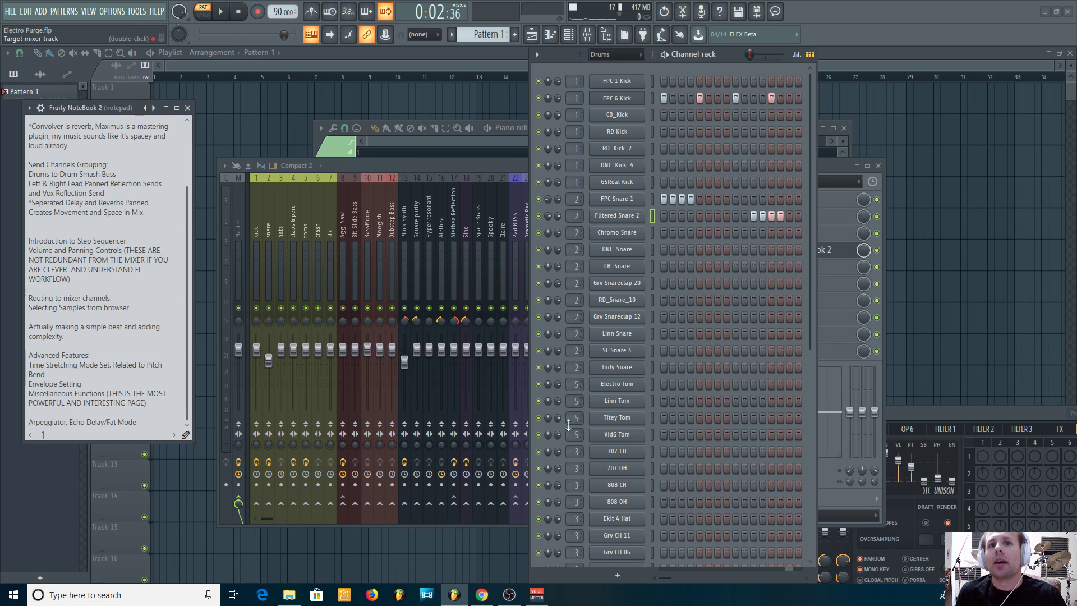
Examine the claps & perc, kick and snare mixer tracks and return to the Channel rack
left_click(285, 256)
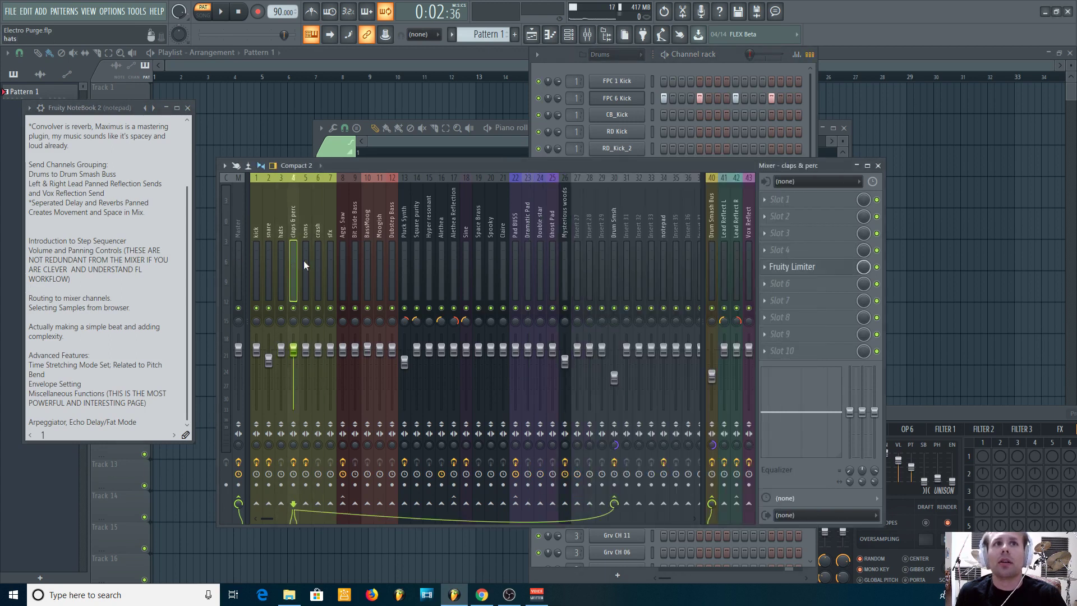
left_click(267, 261)
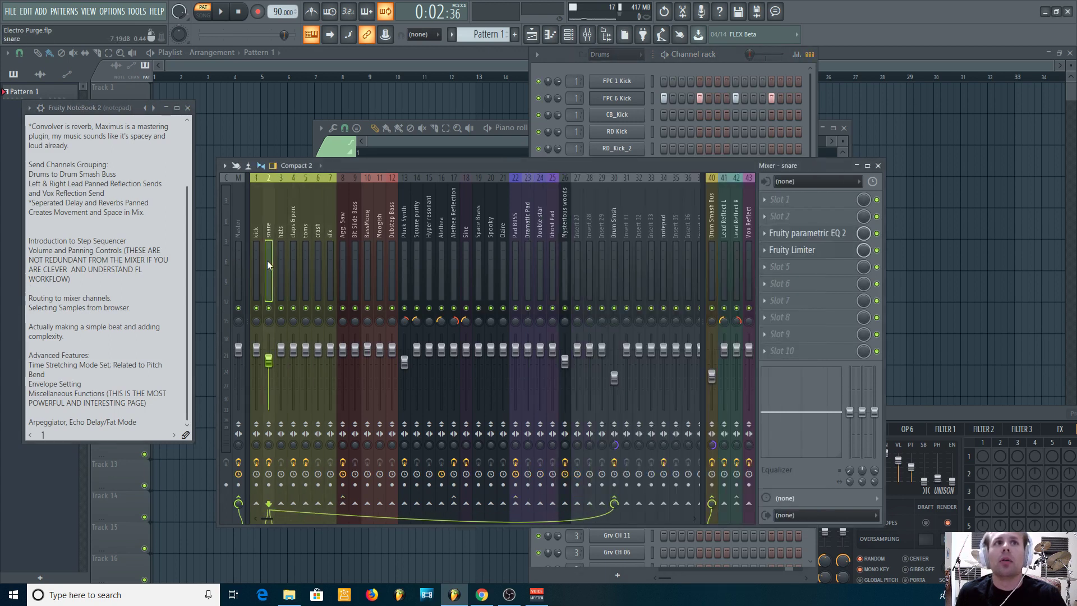
left_click(262, 260)
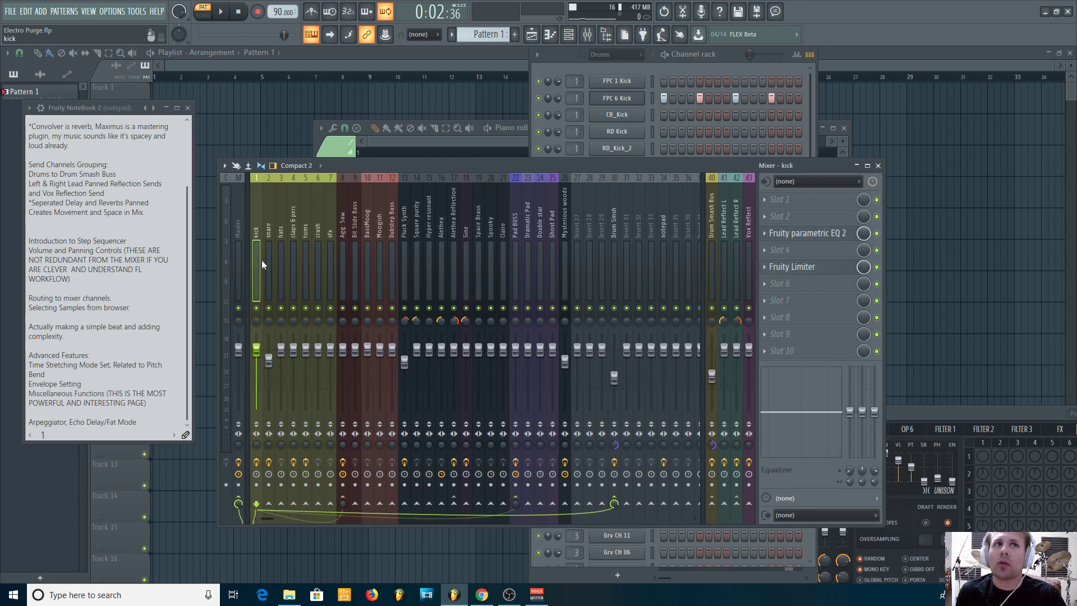
left_click(271, 273)
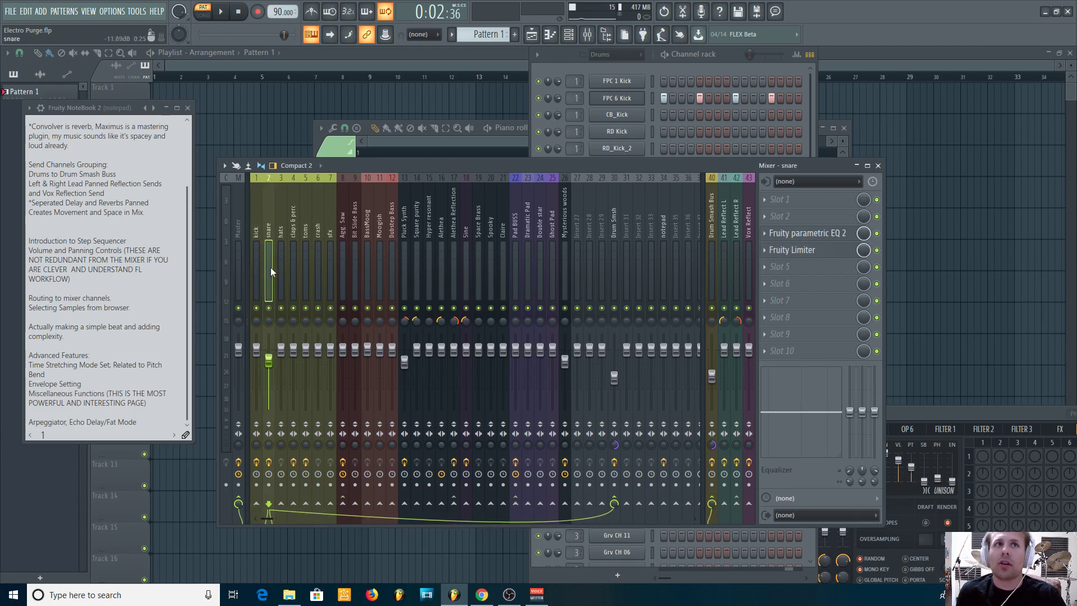
left_click(693, 68)
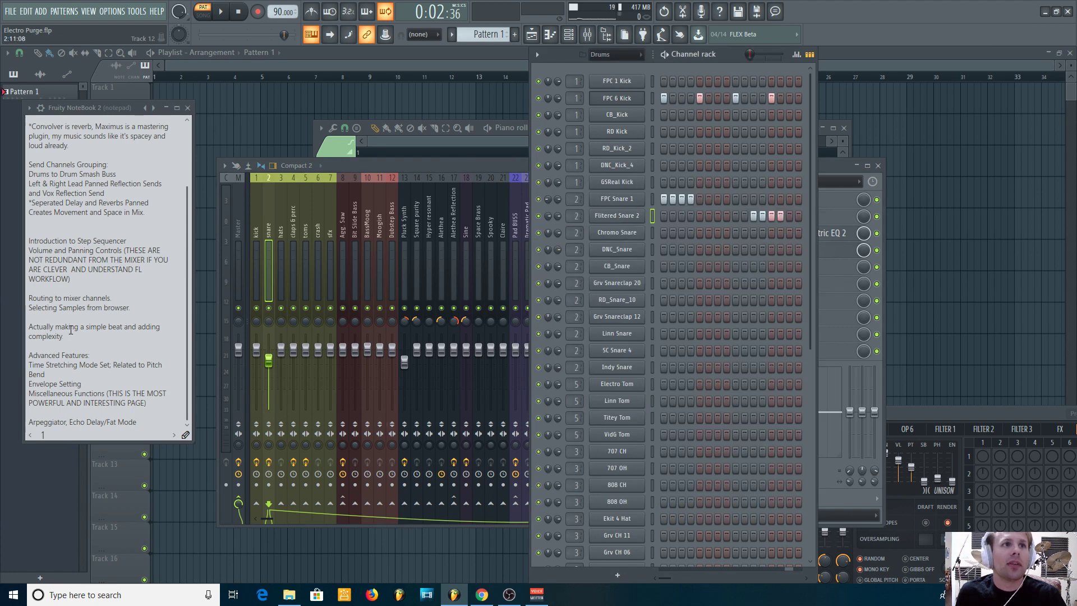
Bring the notebook's agenda forward and check the recording in OBS before returning to FL Studio
left_click(113, 340)
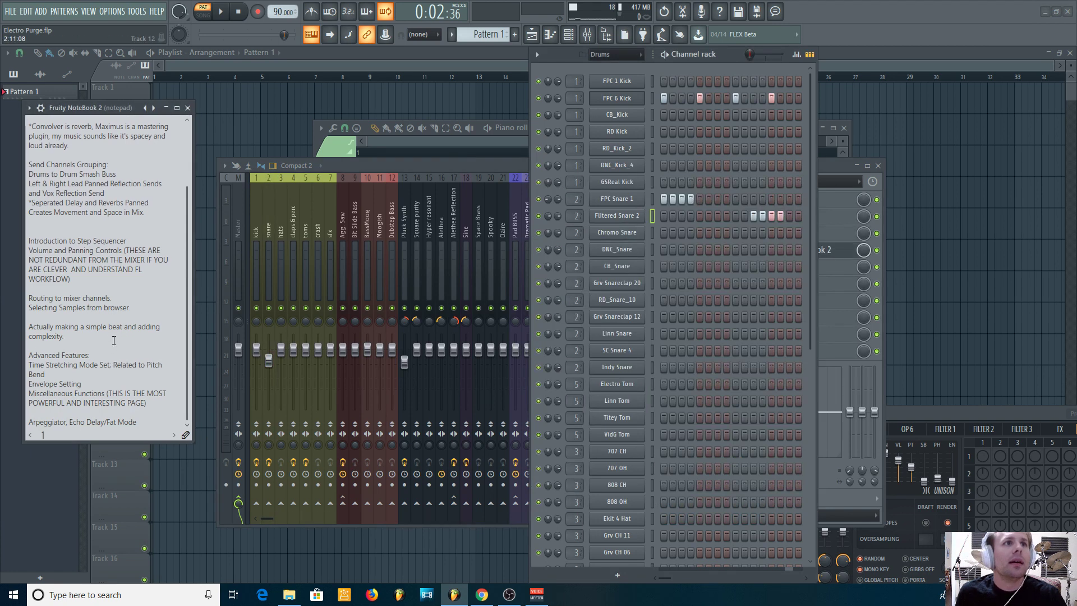
left_click_drag(101, 108, 139, 120)
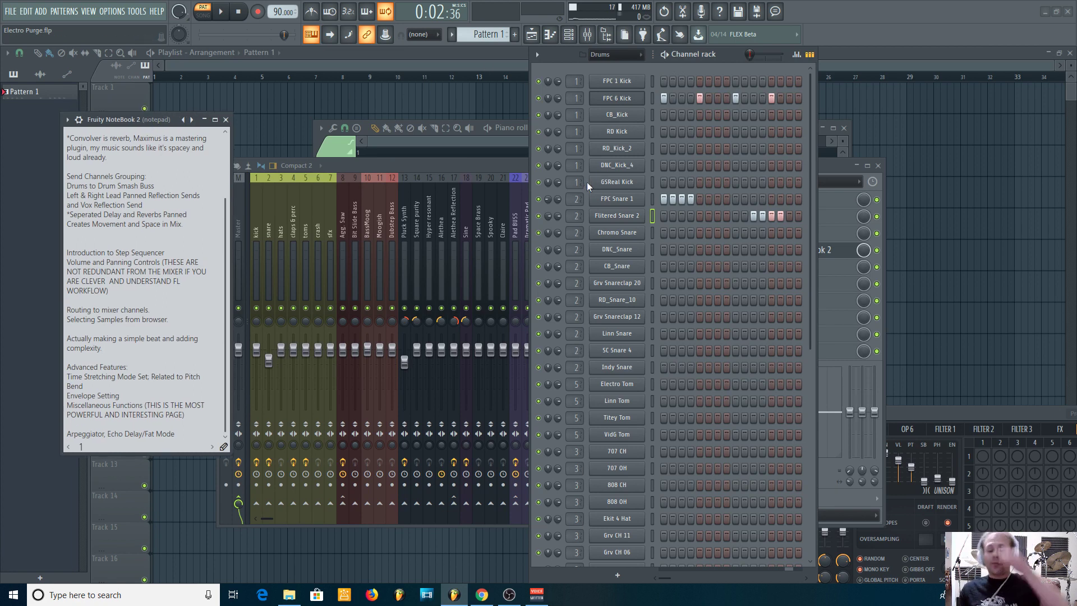
left_click(514, 596)
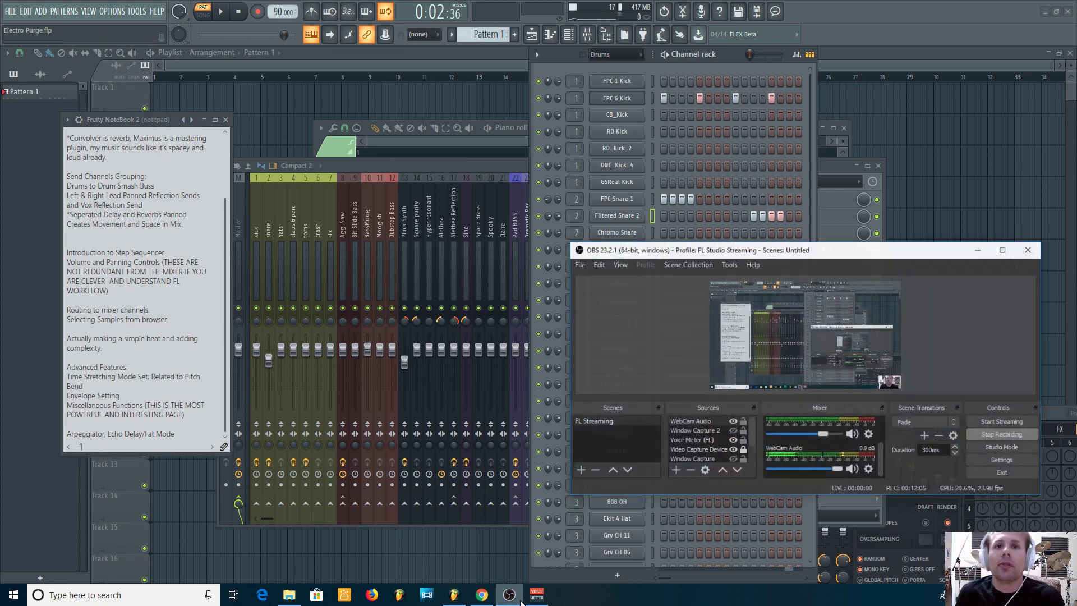
left_click(512, 596)
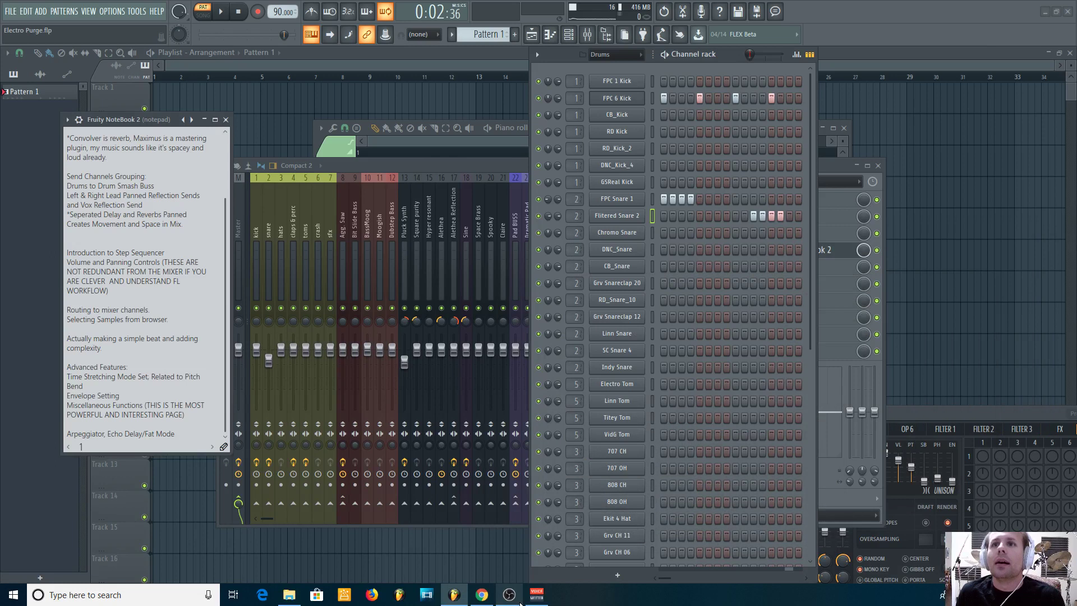
Show the Browser, move the notebook clear of it over the playlist, and select the Packs folder
left_click(606, 35)
left_click_drag(130, 119, 338, 97)
left_click(62, 302)
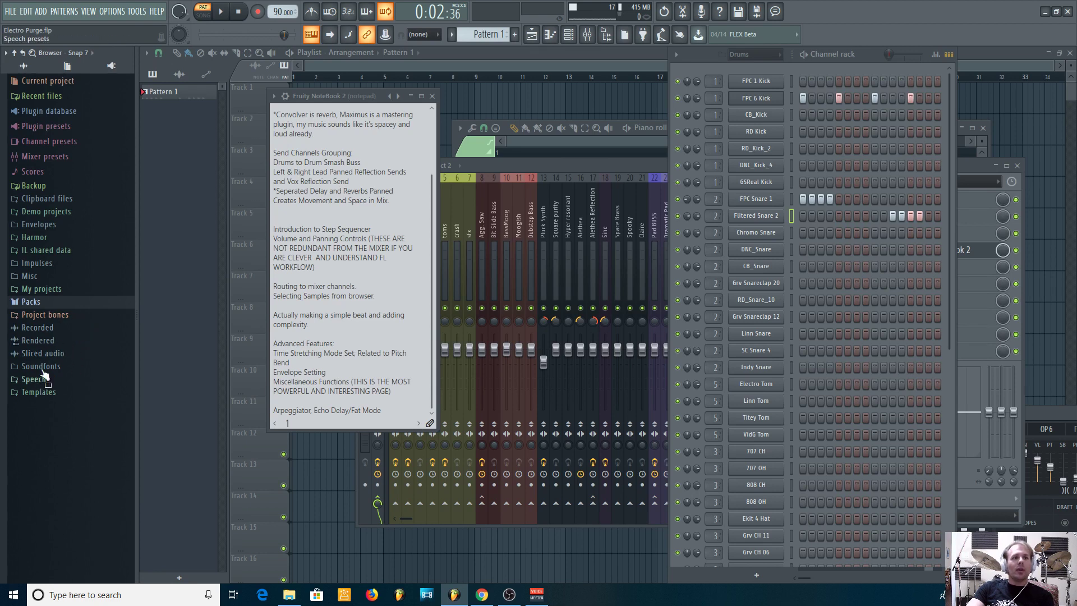
left_click(6, 53)
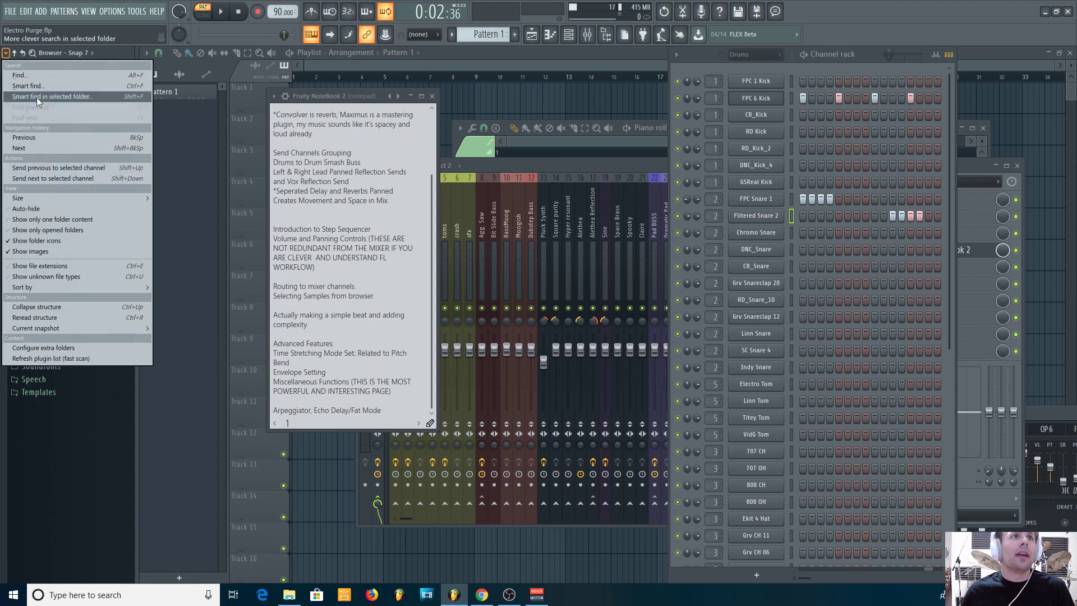
left_click(32, 76)
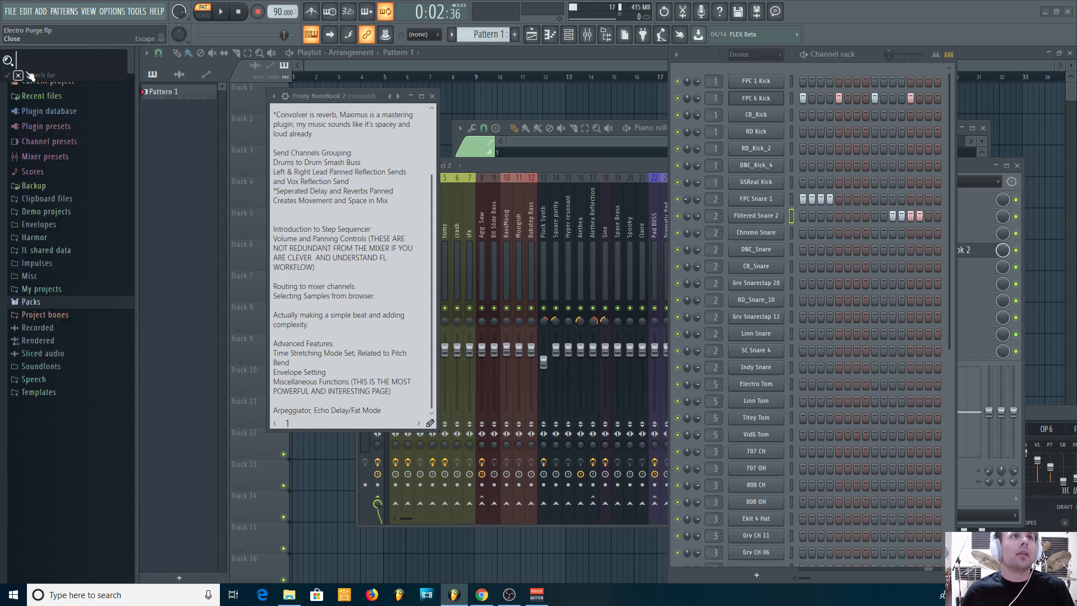
left_click(20, 78)
Open the file settings to view the Browser extra search folders, select the empty row below Harmor, and close the settings
left_click(41, 12)
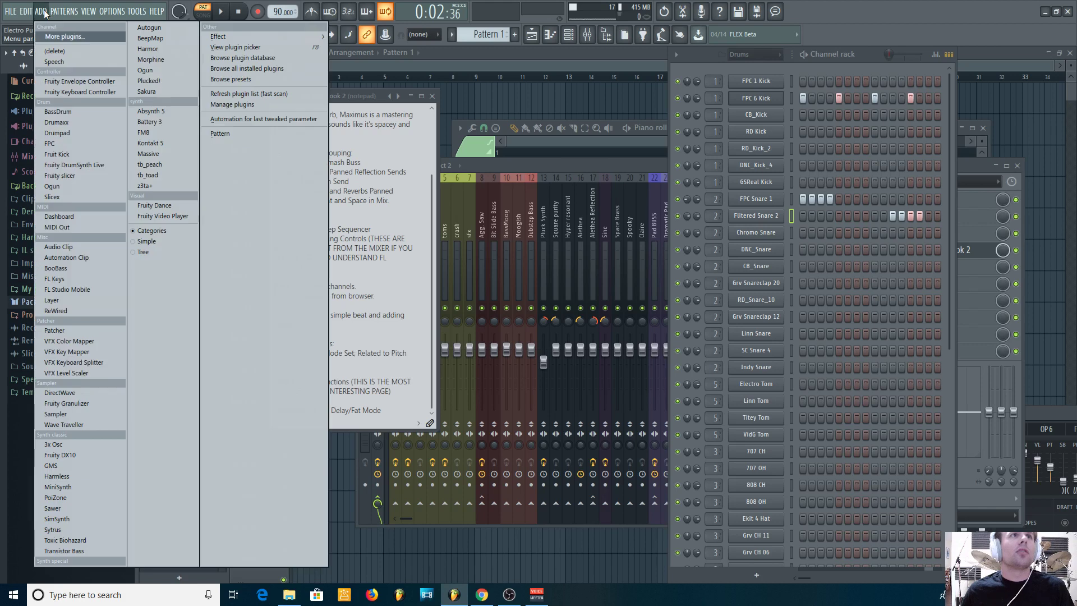
left_click(125, 68)
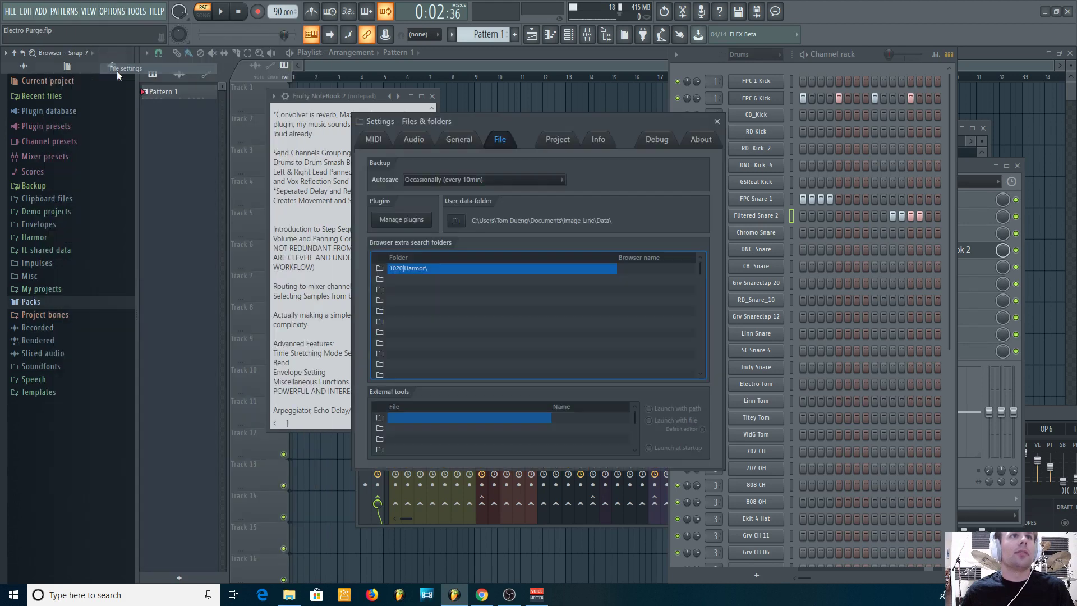
left_click(397, 279)
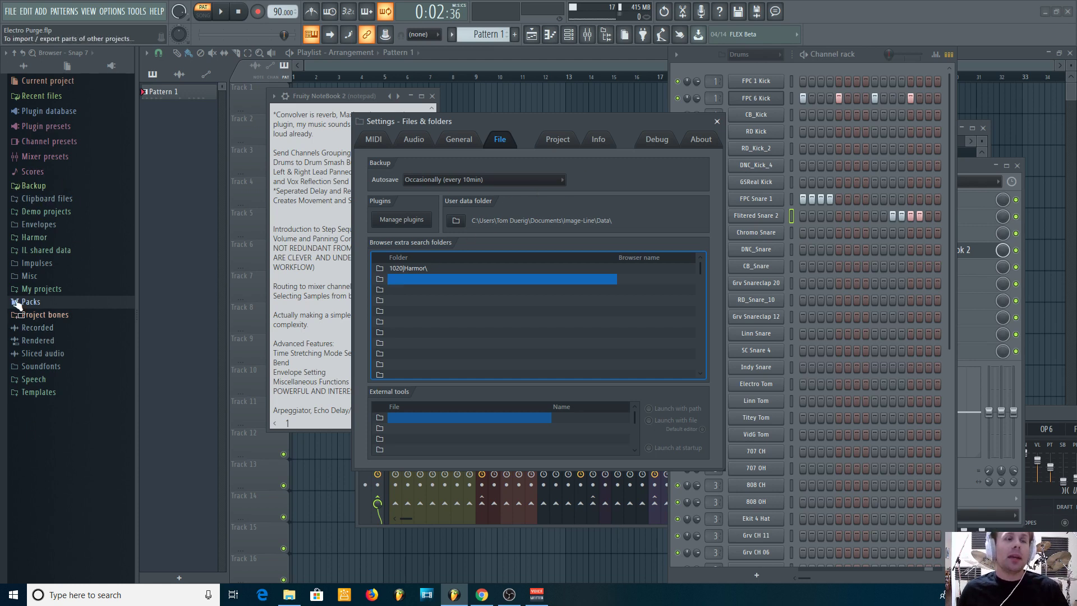
left_click(717, 121)
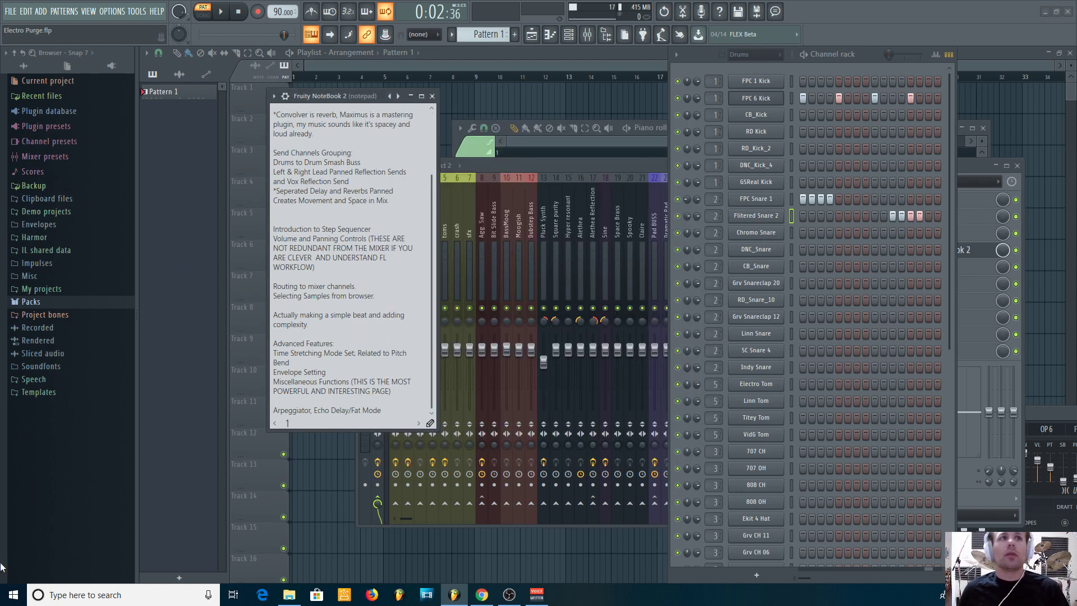
Expand Packs in the Browser, collapse its Instruments folder, and open the Kicks folder under Drums
left_click(77, 304)
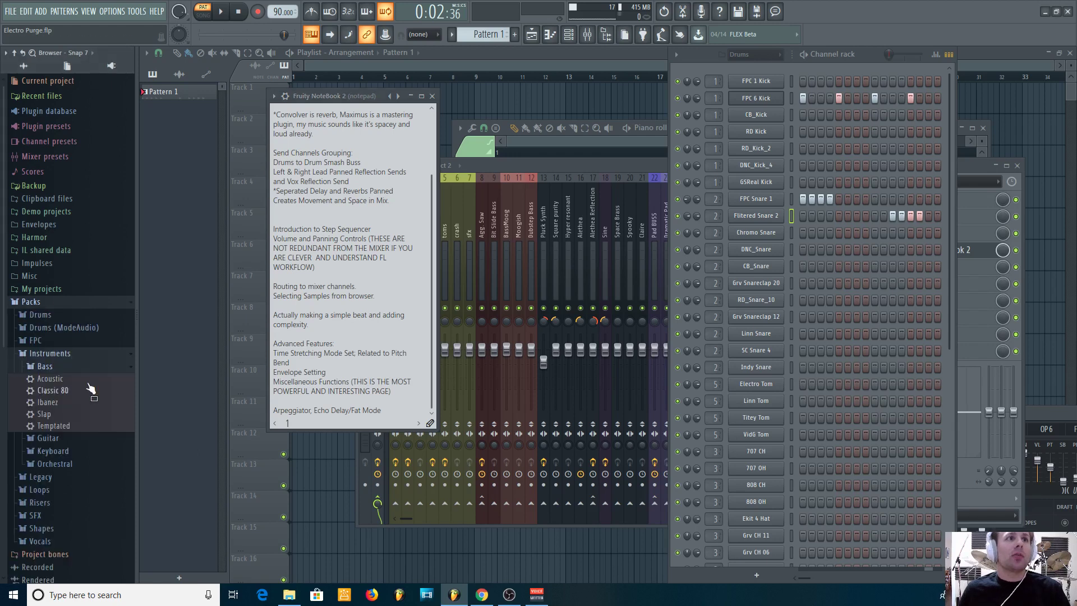
left_click(58, 355)
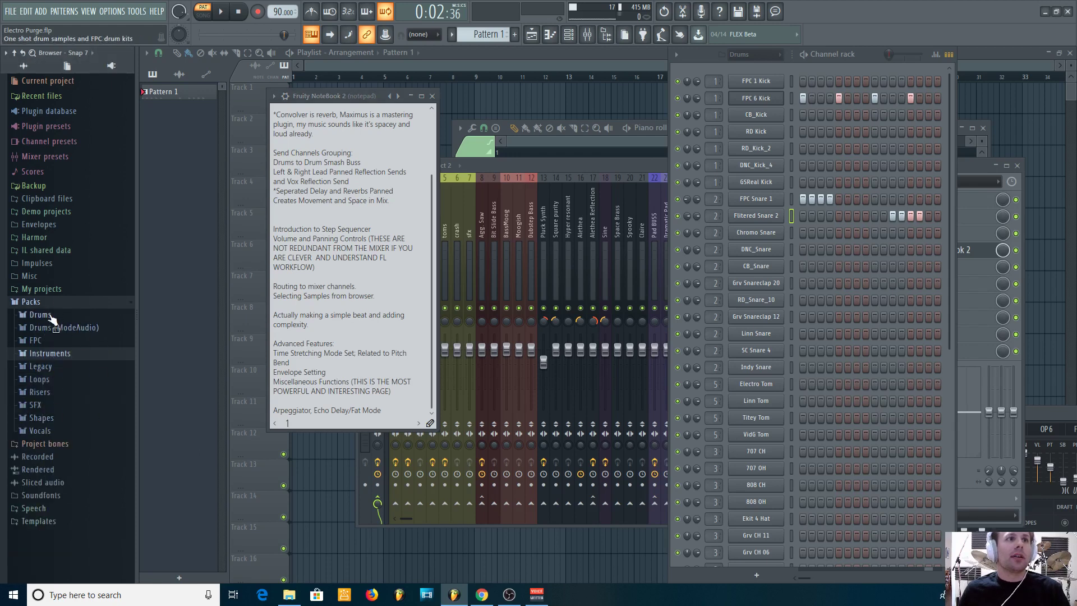
left_click(50, 315)
left_click(48, 315)
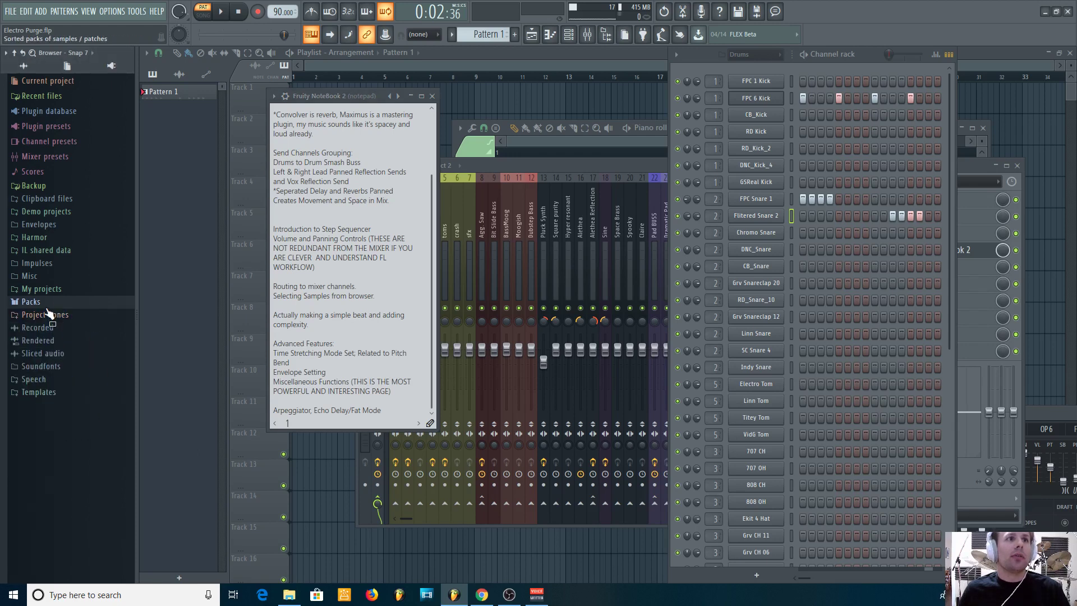
left_click(48, 315)
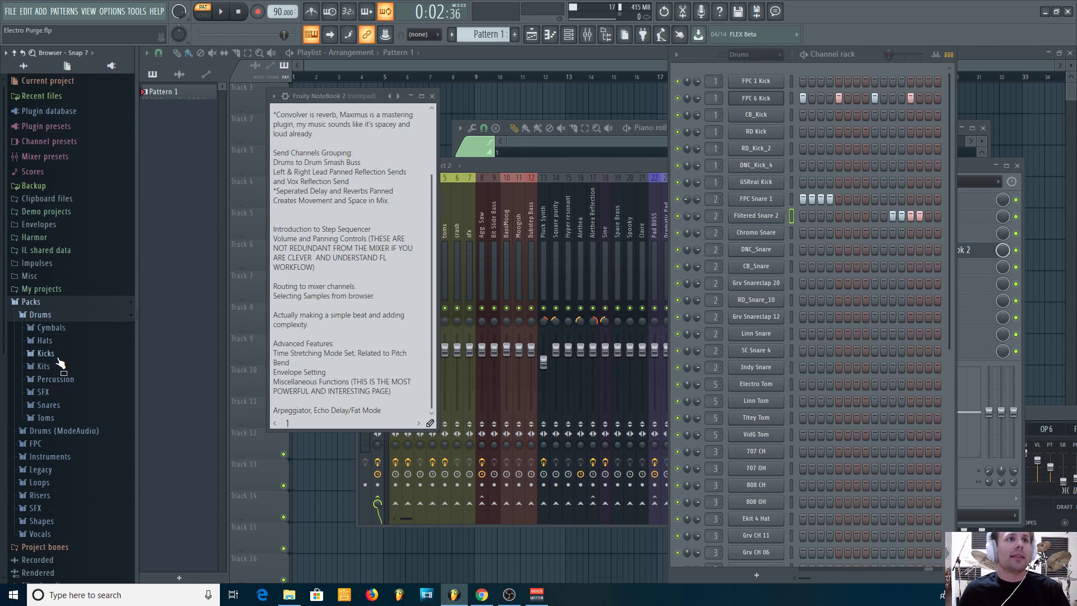
left_click(46, 353)
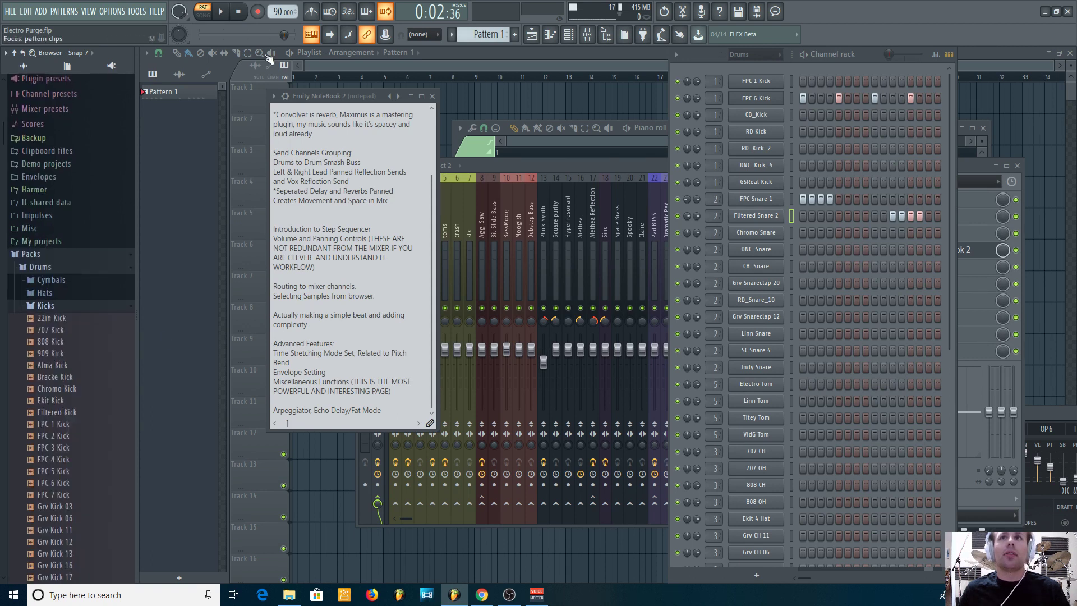
Play the pattern and replace the FPC 6 Kick channel's sample with Grv Kick 17 from the Kicks folder
left_click(219, 13)
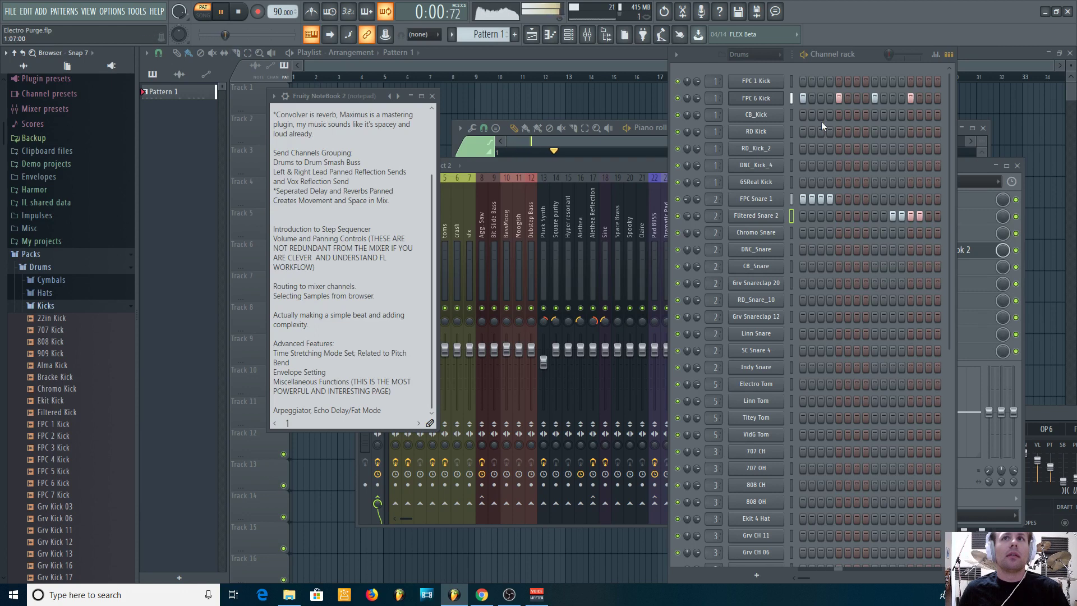
scroll(82, 466, "down", 4)
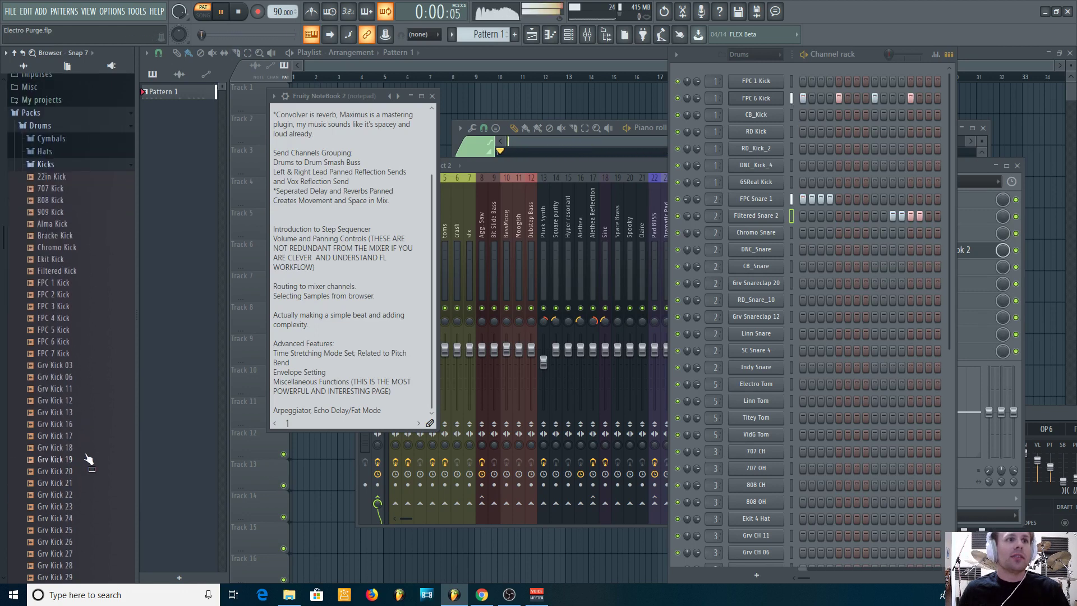
left_click_drag(62, 437, 778, 101)
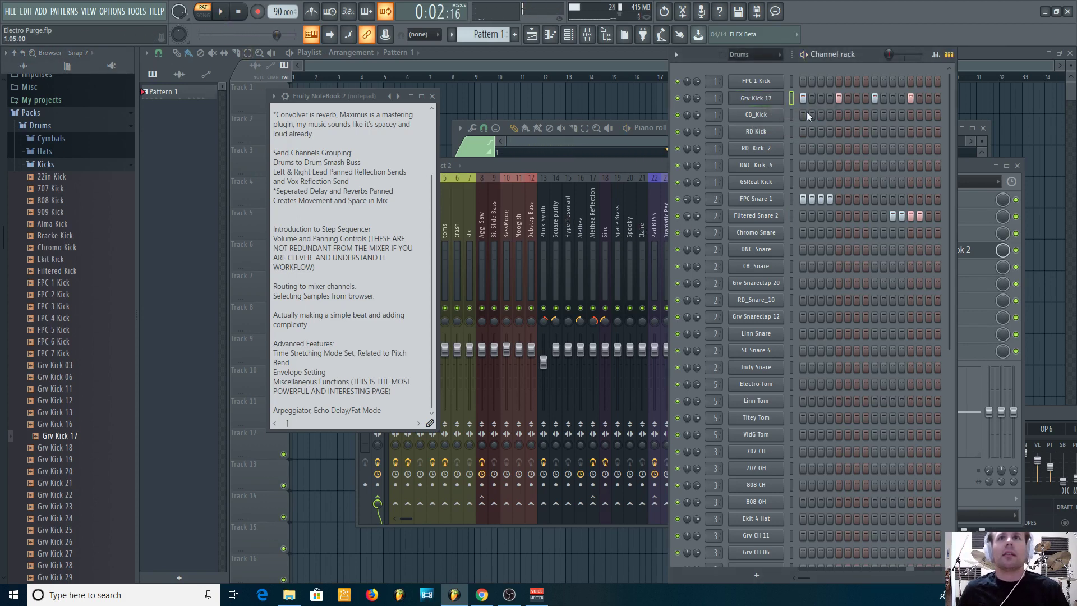
Load the FPC 6 Kick sample back onto the Grv Kick 17 channel and bring the Mixer forward
left_click_drag(53, 341, 757, 98)
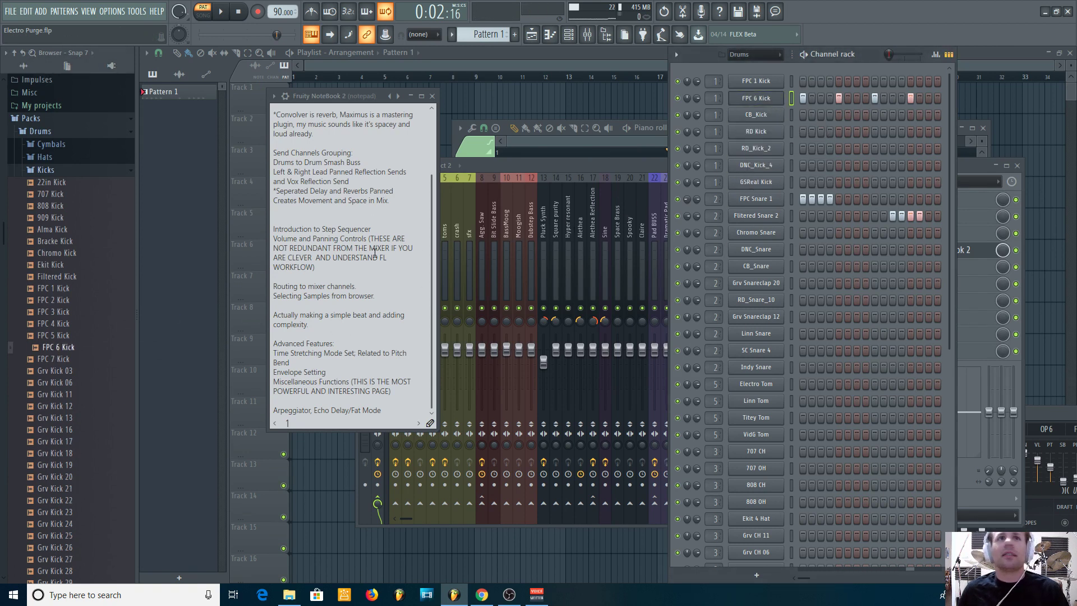
key("F9")
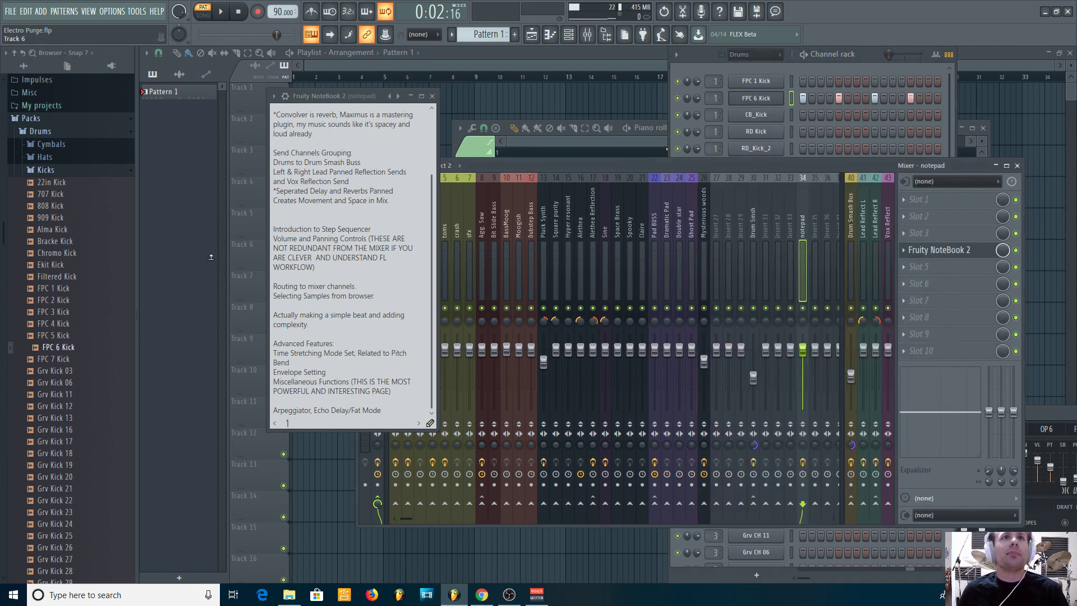
Bring the Channel rack forward, hide the Browser, and move the notepad clear of the Mixer tracks
left_click(791, 74)
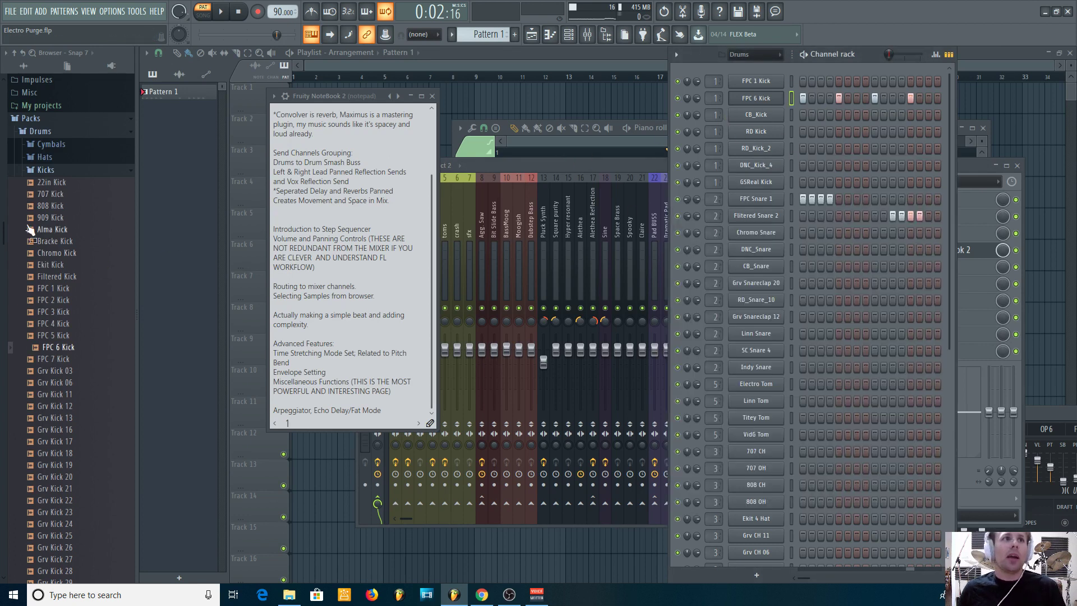
left_click(605, 39)
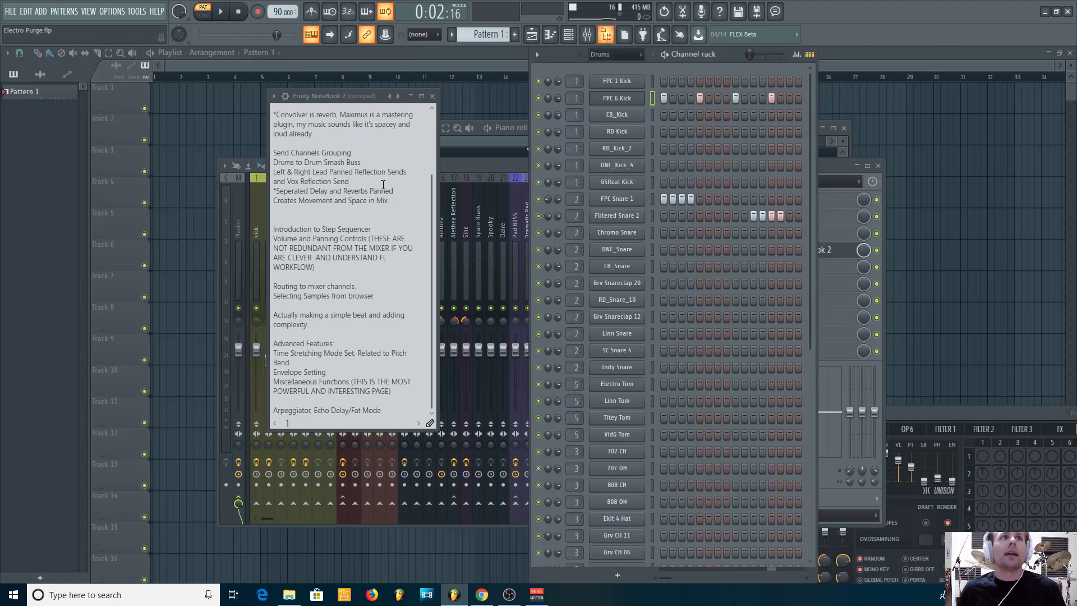
left_click_drag(349, 94, 125, 98)
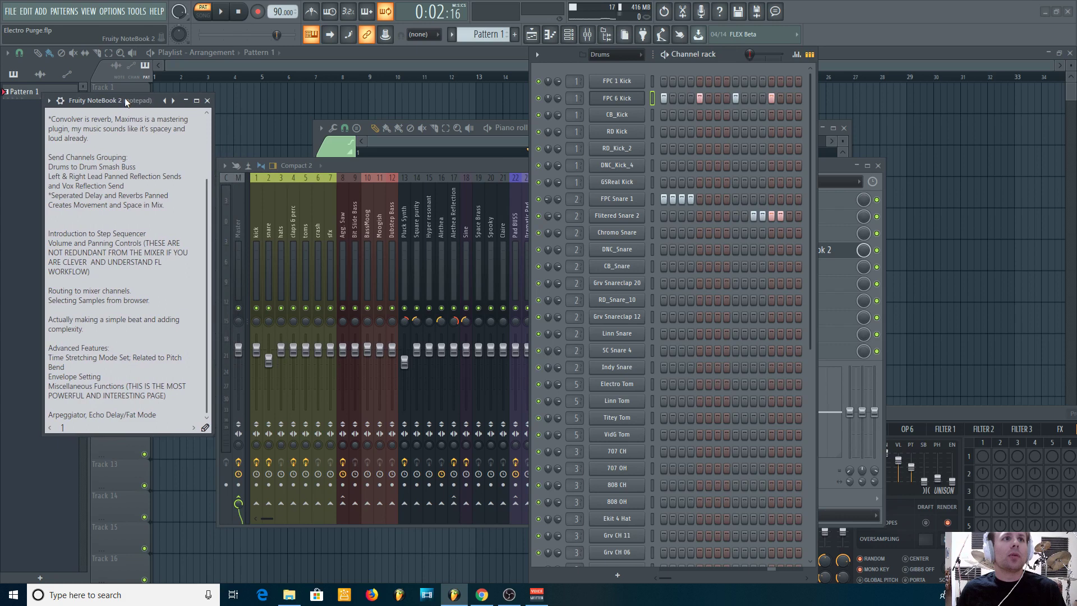
left_click(167, 336)
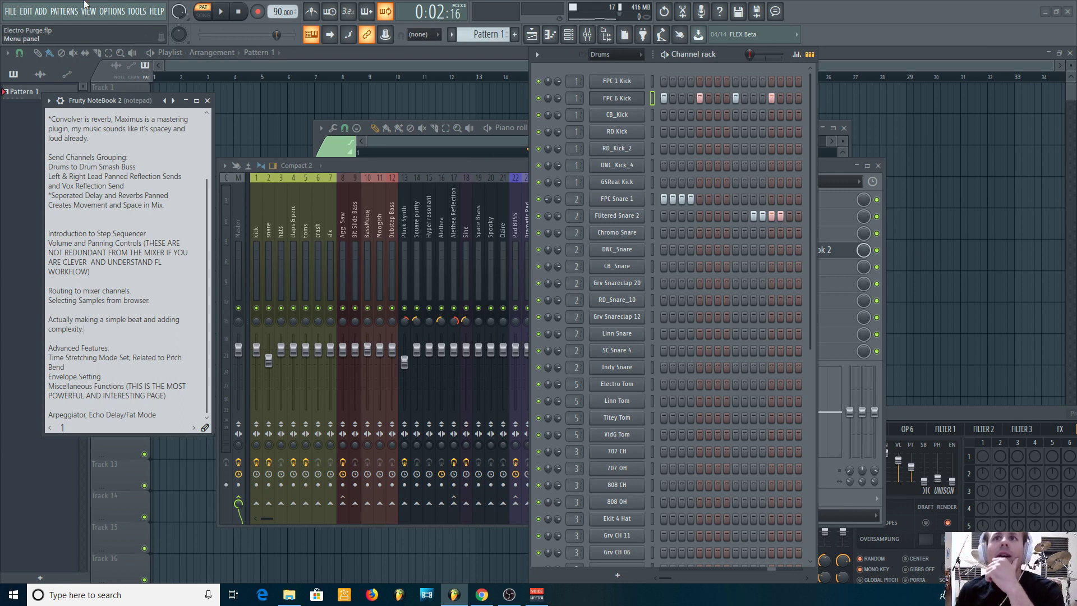
Set the tempo to 110 BPM and clear the existing kick and snare steps from Pattern 1
left_click_drag(281, 12, 281, 10)
right_click(772, 216)
right_click(763, 216)
right_click(754, 215)
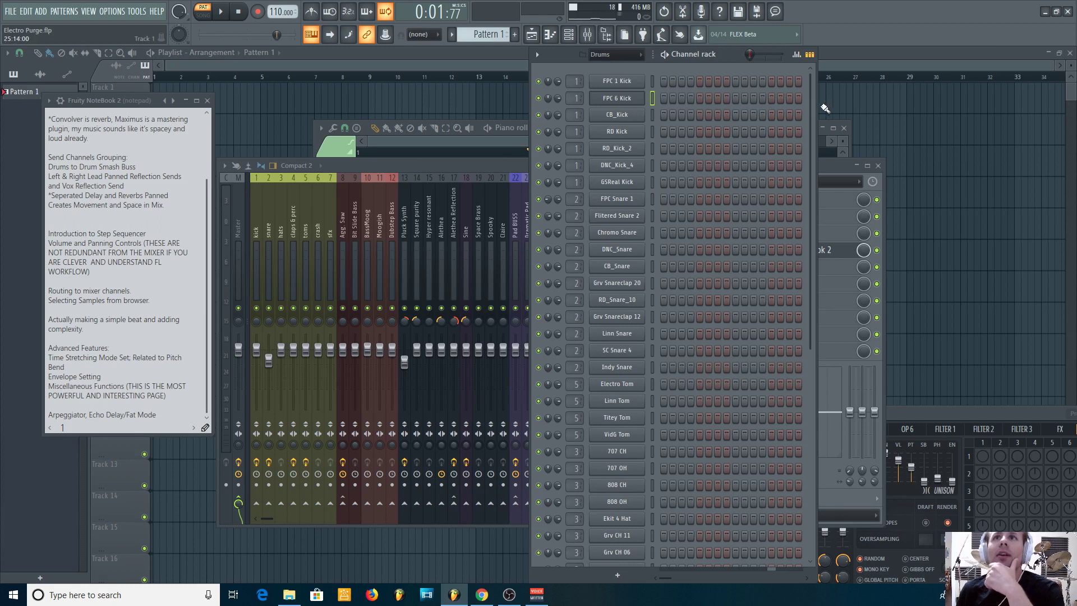
Widen the Channel rack beyond 16 steps and start the beat with FPC 6 Kick on step 1 and DNC_Kick_4 on step 3, playing the pattern
left_click_drag(816, 107, 1028, 108)
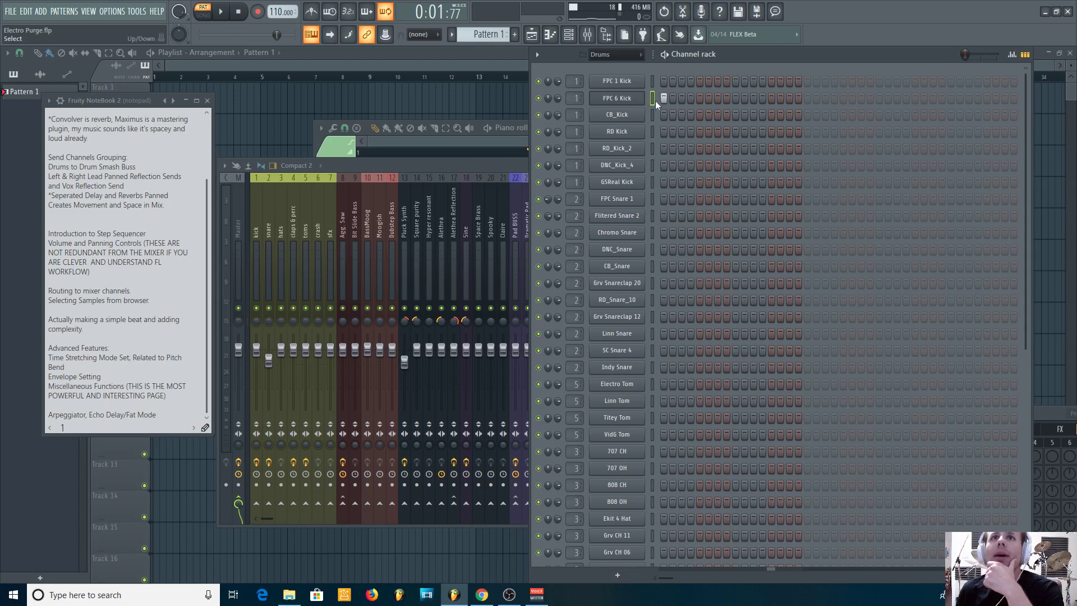
left_click(682, 165)
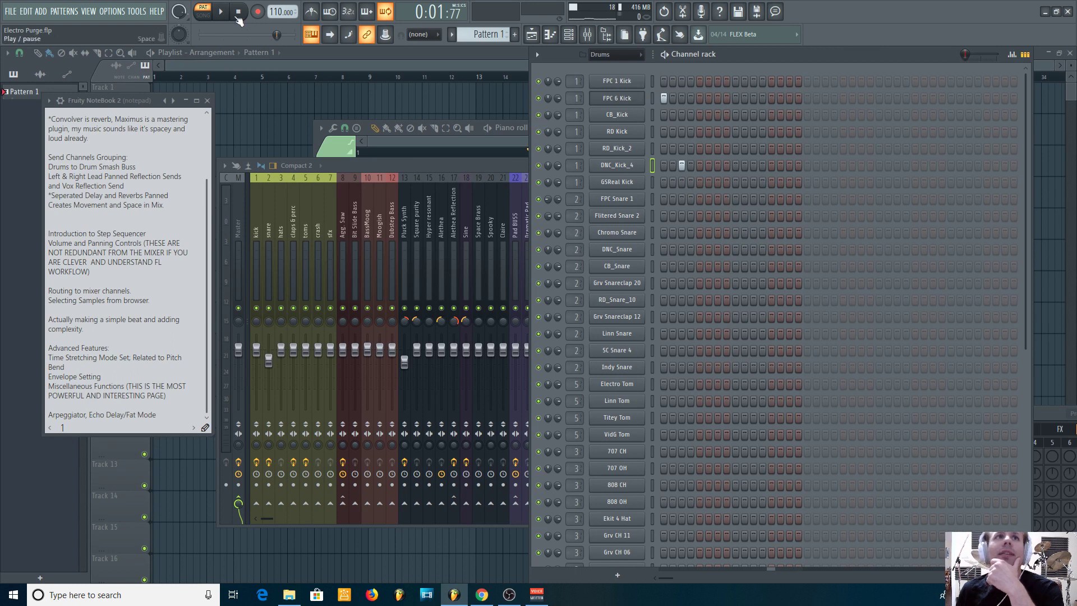
key("space")
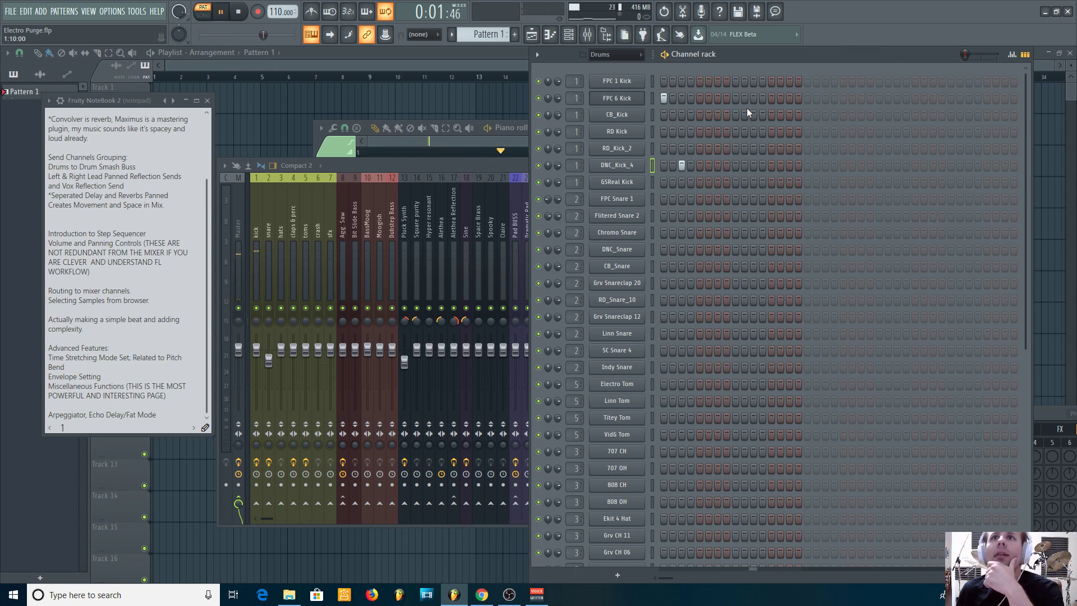
Add CB_Snare hits on steps 9 and 25, FPC 6 Kick on step 17, and DNC_Kick_4 on step 19
left_click(735, 266)
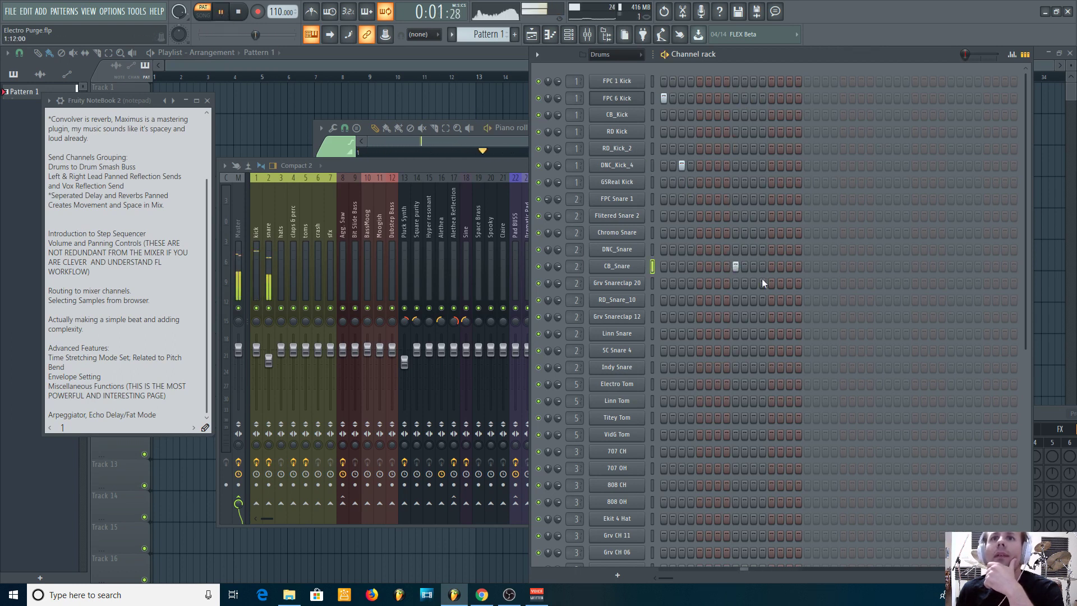
left_click(807, 98)
left_click(825, 166)
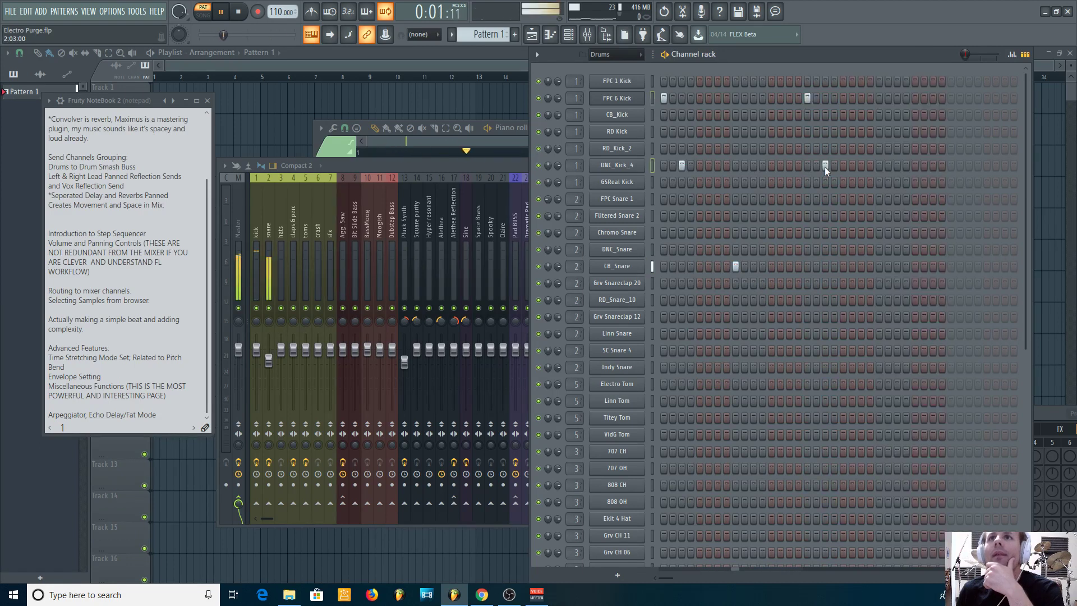
left_click(879, 266)
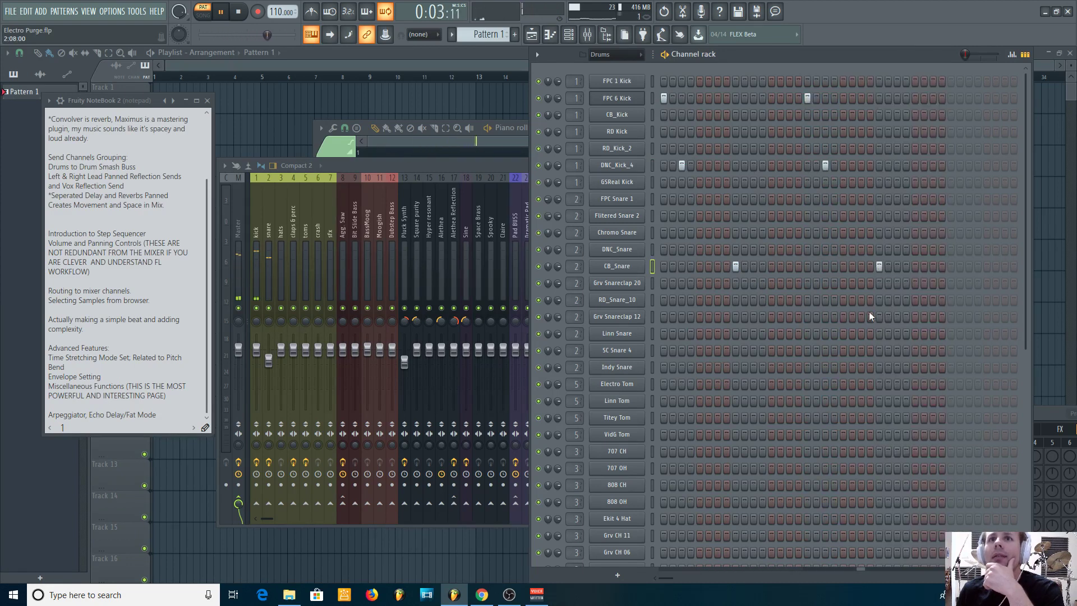
Fill the 808 CH channel with a hit on each 4 steps
scroll(702, 335, "down", 1)
scroll(701, 335, "down", 2)
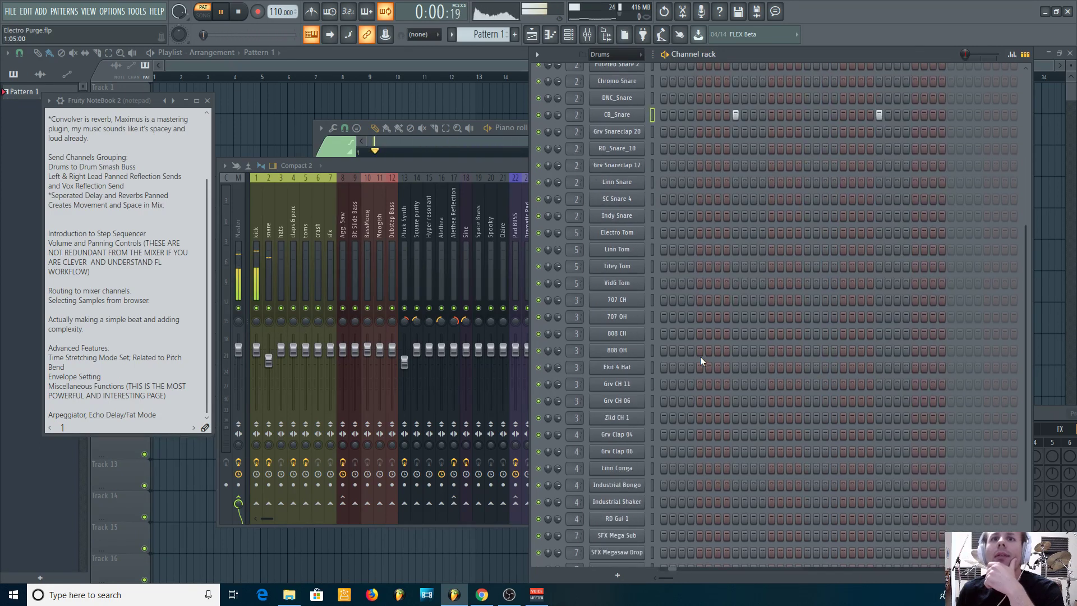
right_click(628, 335)
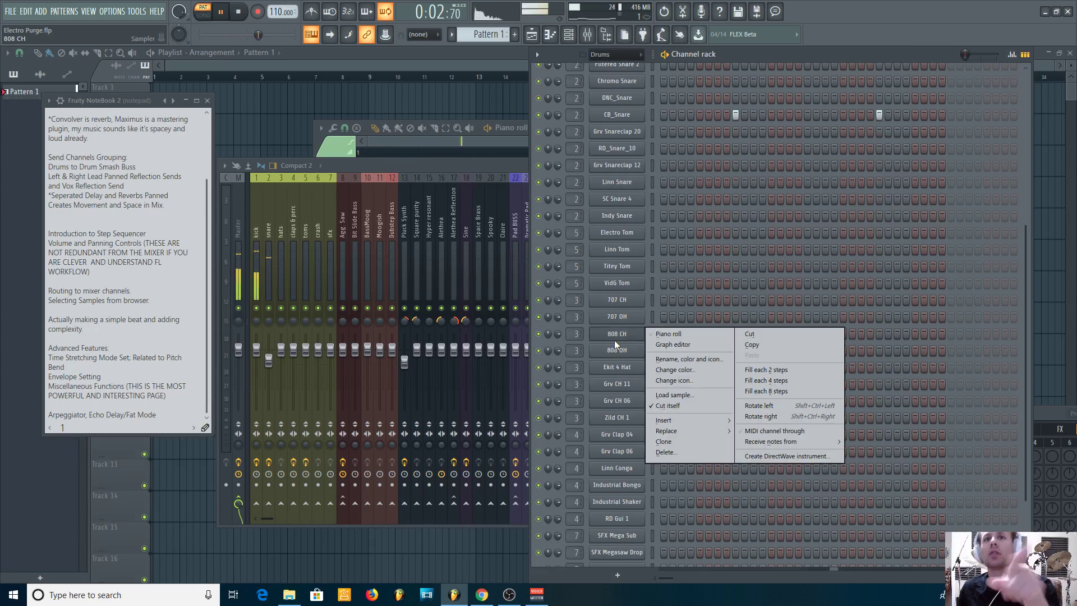
left_click(779, 380)
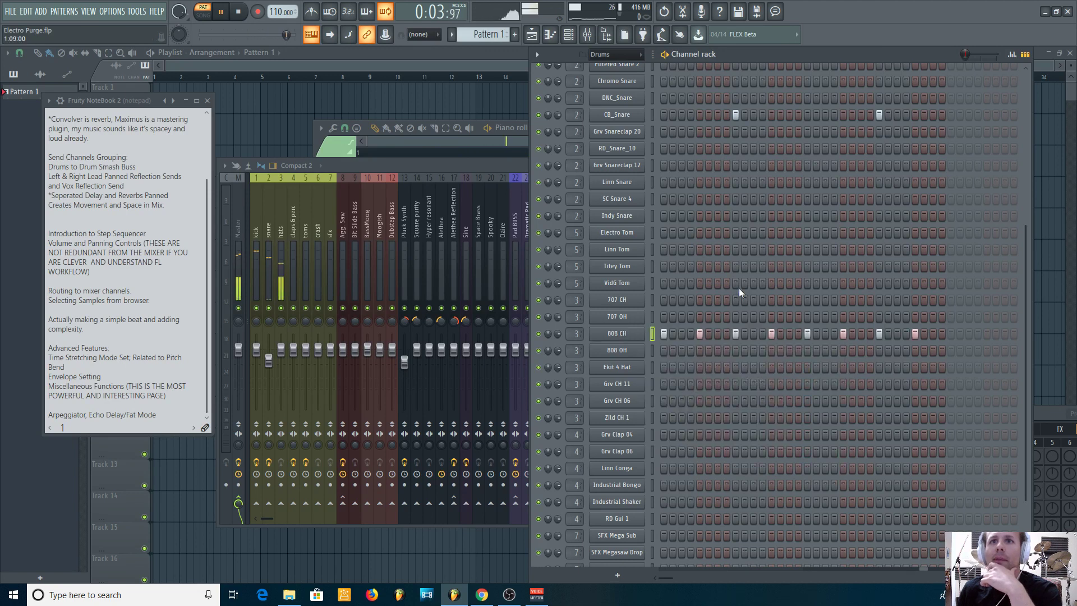
Add DNC_Ride hits on steps 15 and 27 of the pattern
scroll(739, 287, "up", 3)
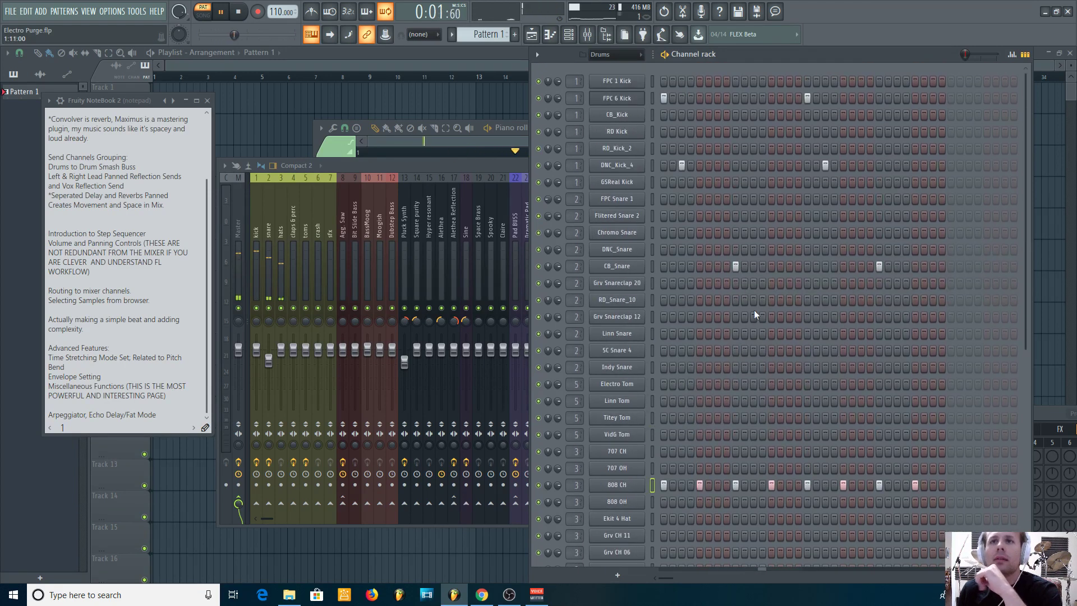
scroll(730, 348, "down", 1)
scroll(736, 342, "down", 3)
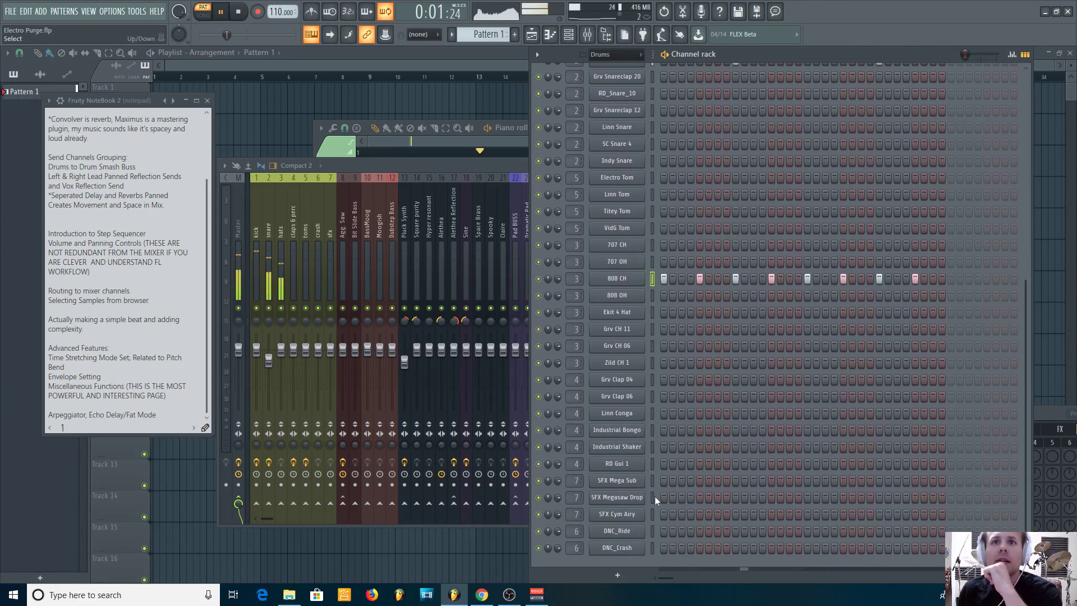
scroll(756, 381, "up", 1)
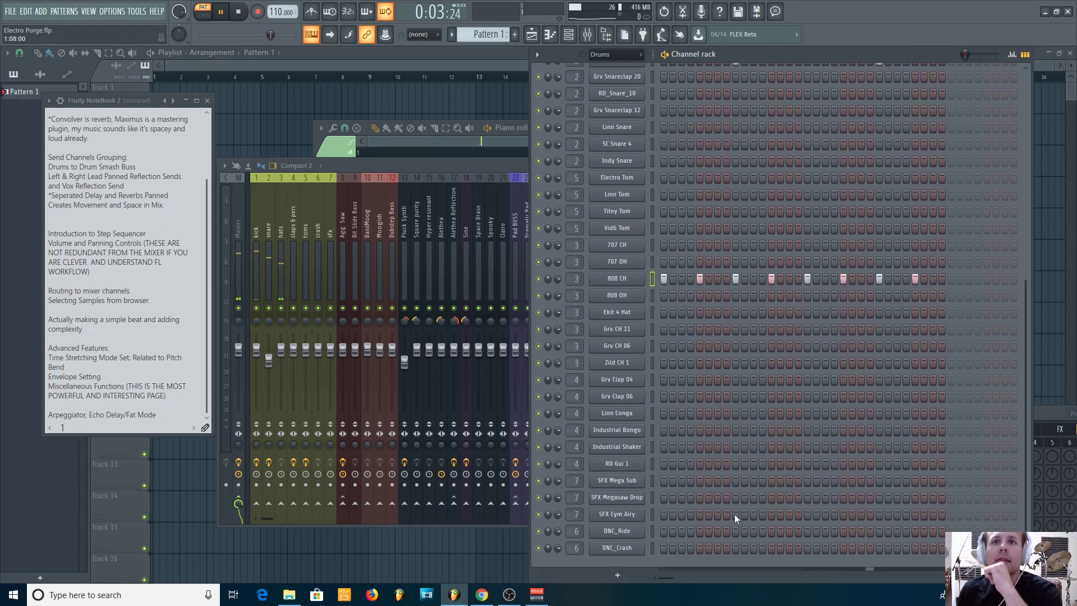
left_click(896, 533)
left_click(789, 532)
Add an Electro Tom hit on step 13 and Grv Snareclap 12 hits on steps 25 and 29
scroll(633, 459, "up", 10)
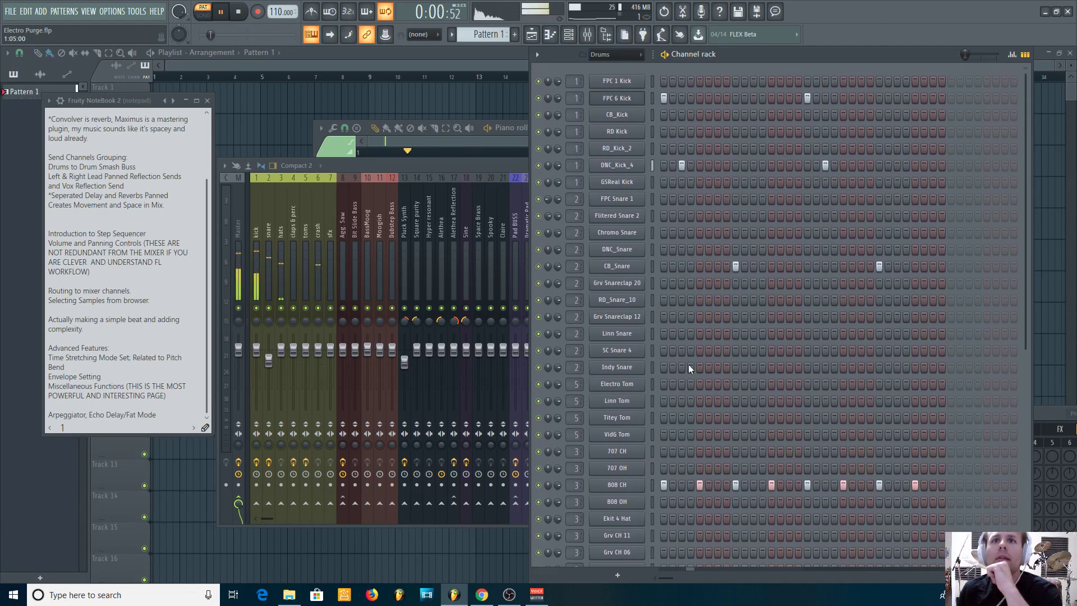
left_click(771, 385)
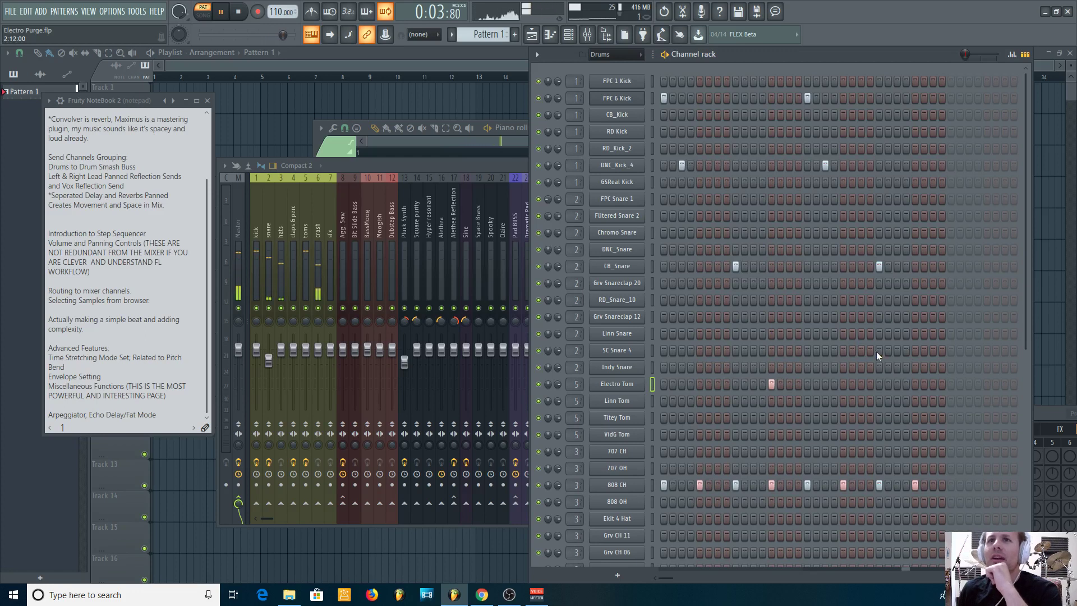
left_click(880, 317)
left_click(915, 317)
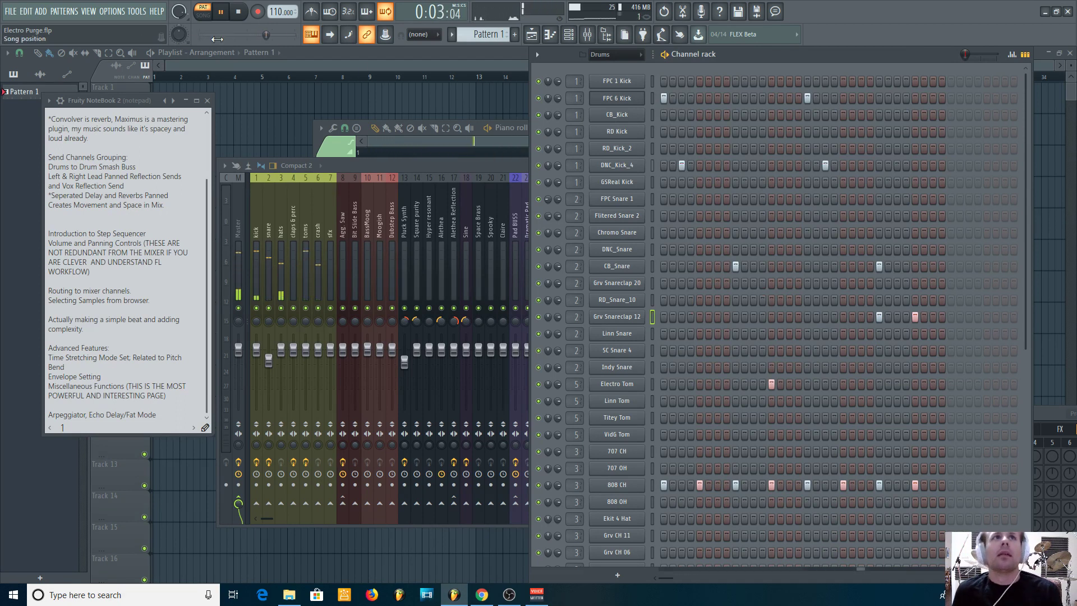
Stop the pattern, switch to song mode, and bring the Playlist forward with the notepad moved away from its first tracks
left_click(222, 13)
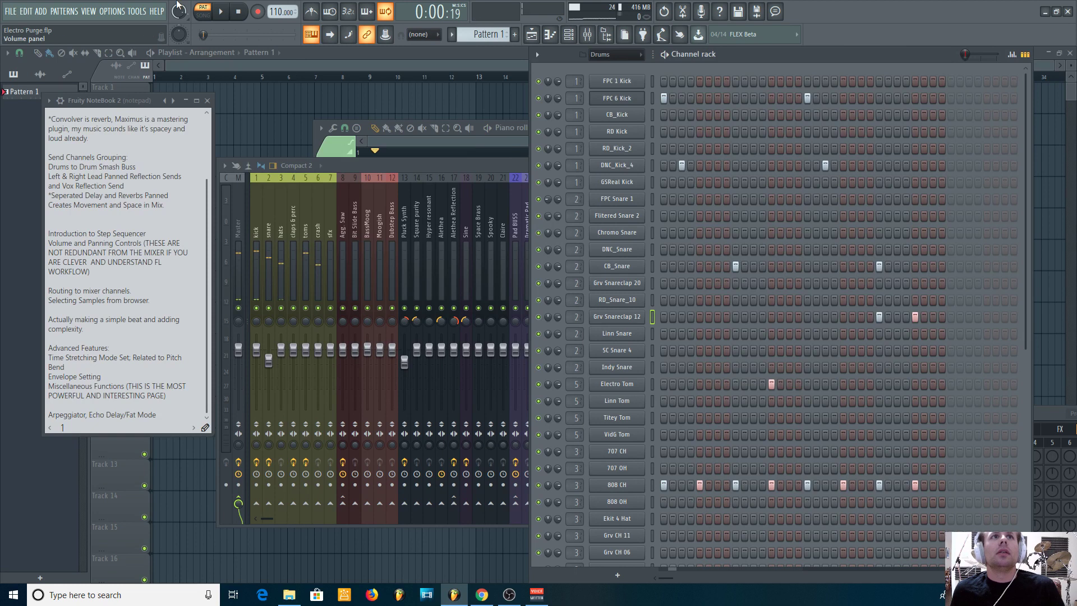
left_click(205, 17)
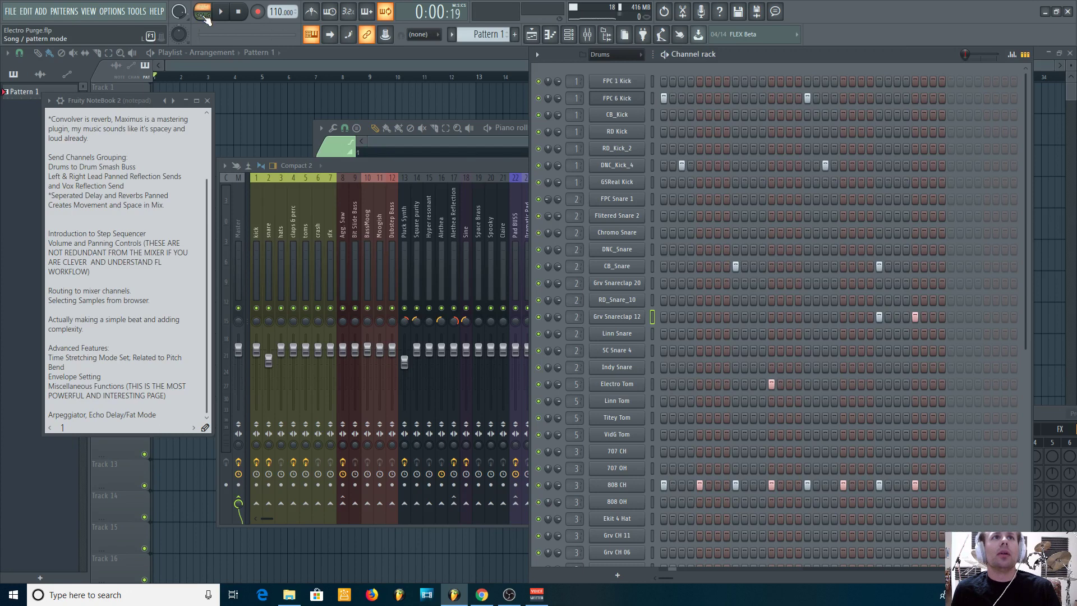
left_click(226, 61)
left_click_drag(133, 104, 956, 260)
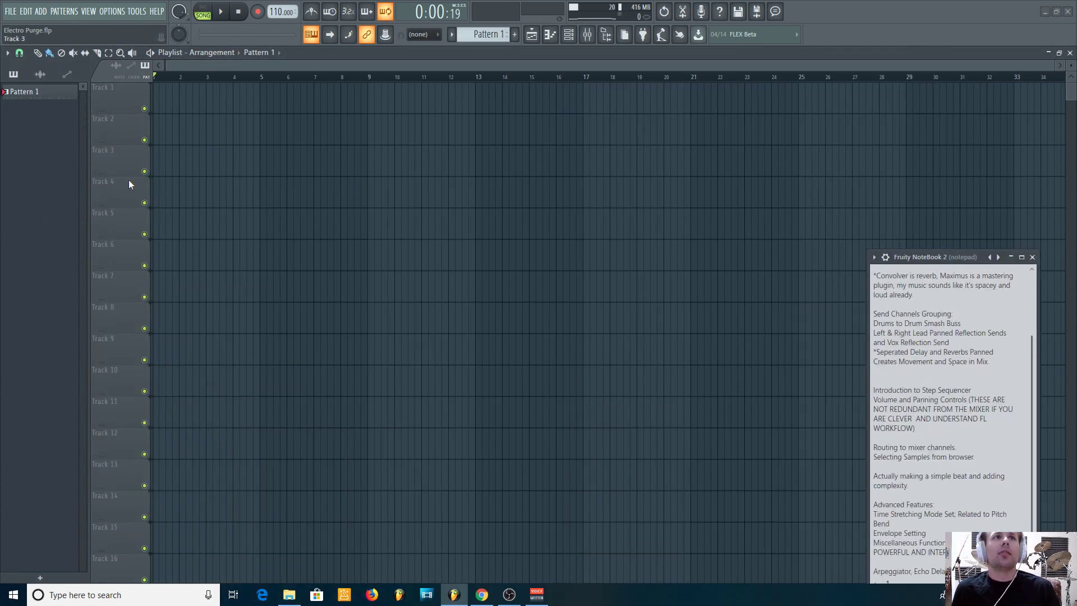
Place a Pattern 1 clip at bar 1 on Track 1 of the Playlist
left_click_drag(270, 178, 175, 110)
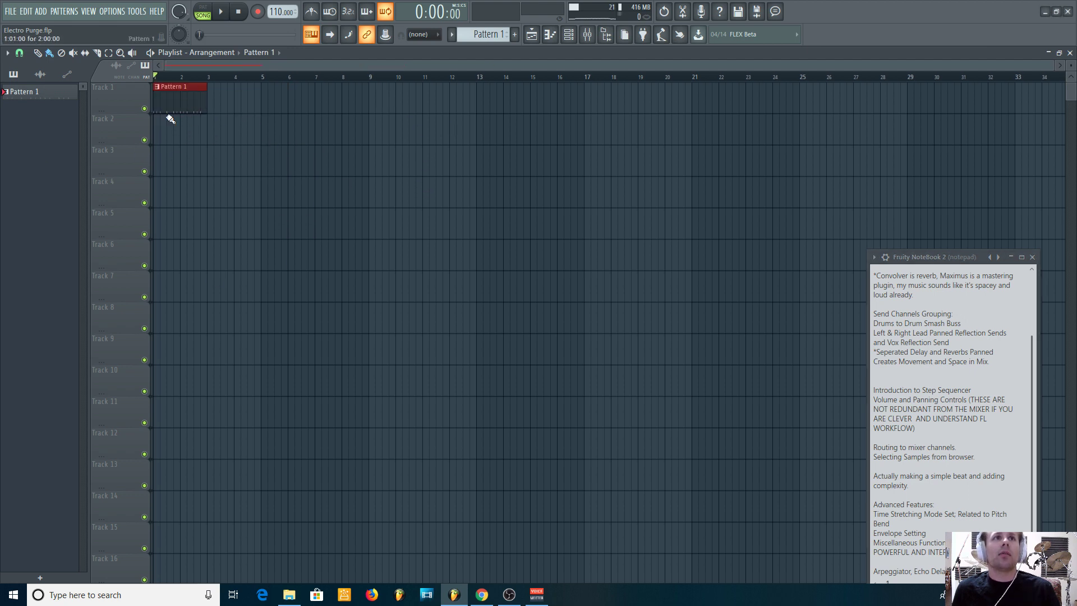
scroll(182, 82, "up", 3)
scroll(182, 82, "up", 1)
scroll(228, 73, "down", 1)
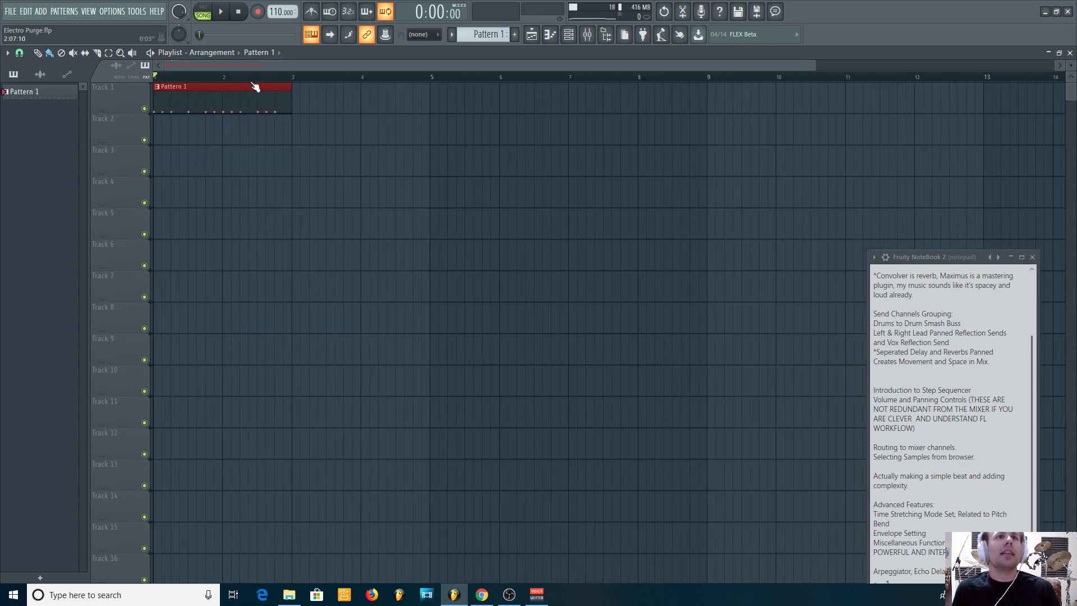
scroll(254, 87, "down", 1)
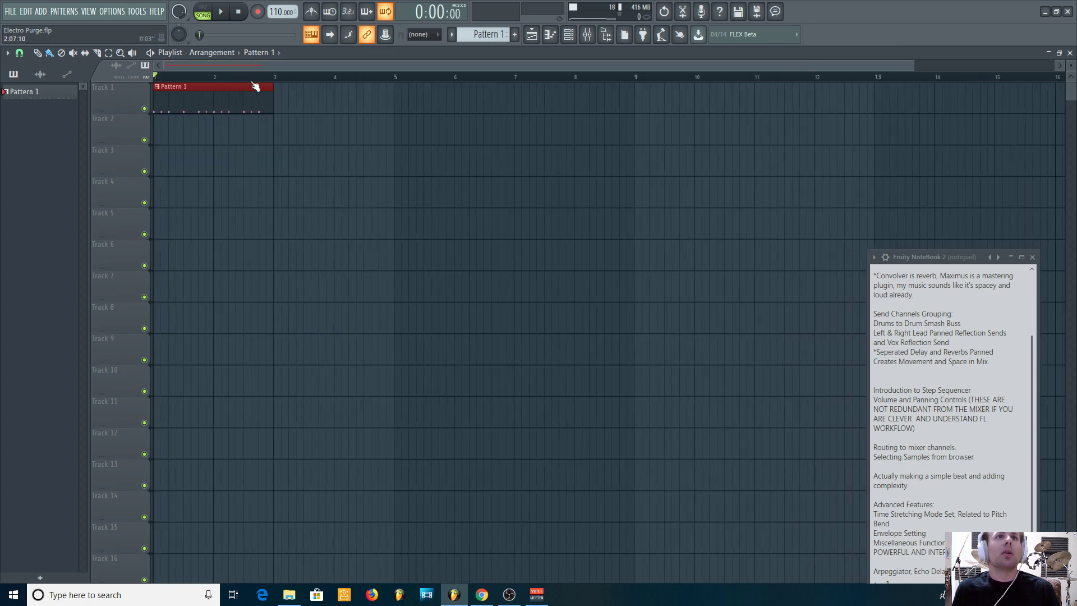
Reopen the Channel rack beside the Pattern 1 clip and switch back to pattern mode
left_click(569, 41)
left_click_drag(770, 57, 478, 26)
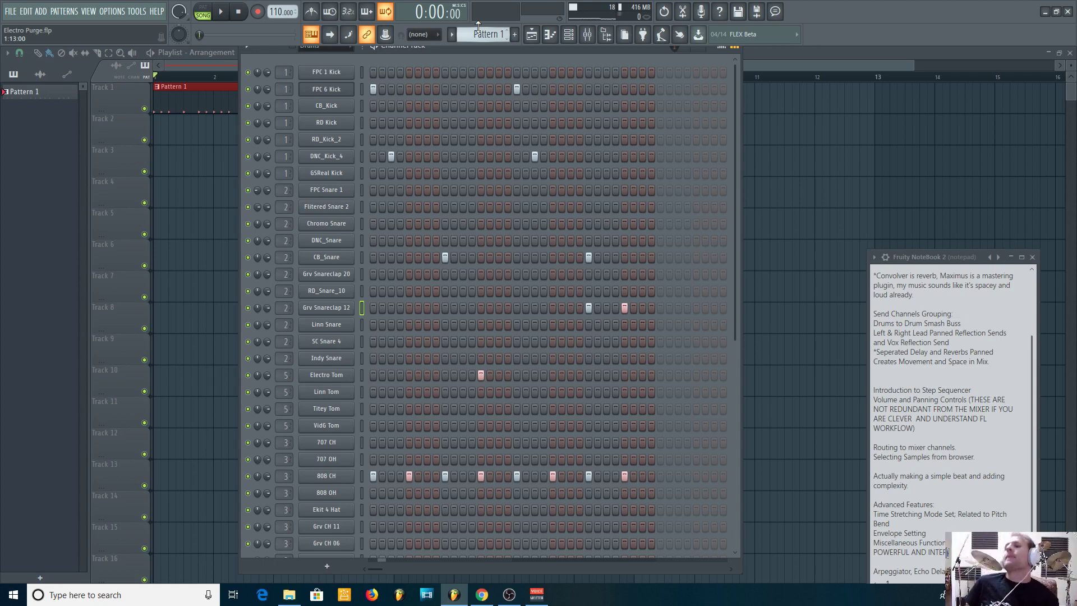
left_click_drag(450, 42, 479, 71)
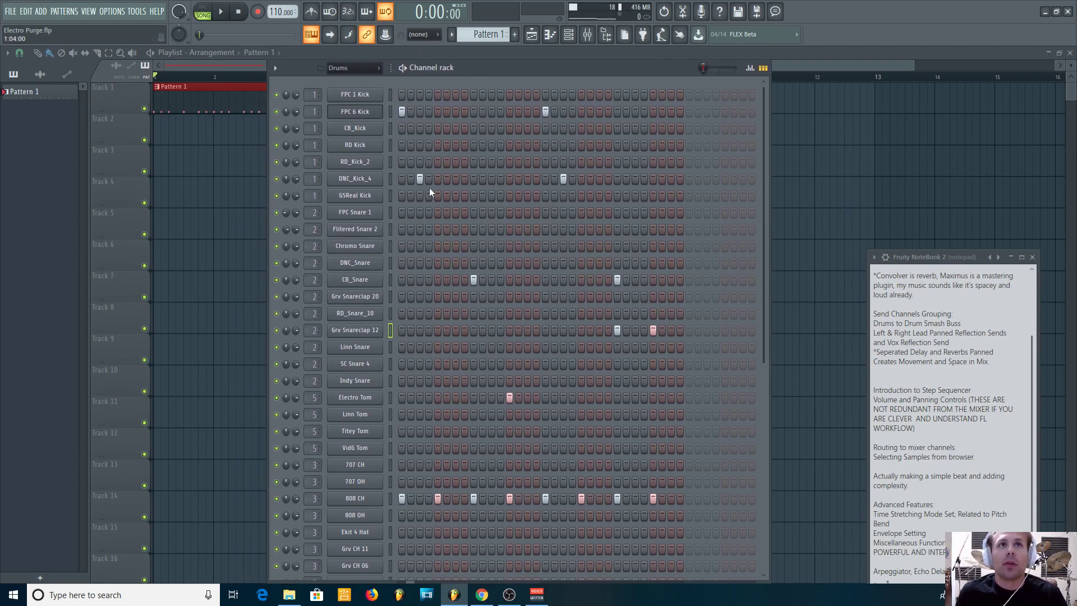
left_click(203, 11)
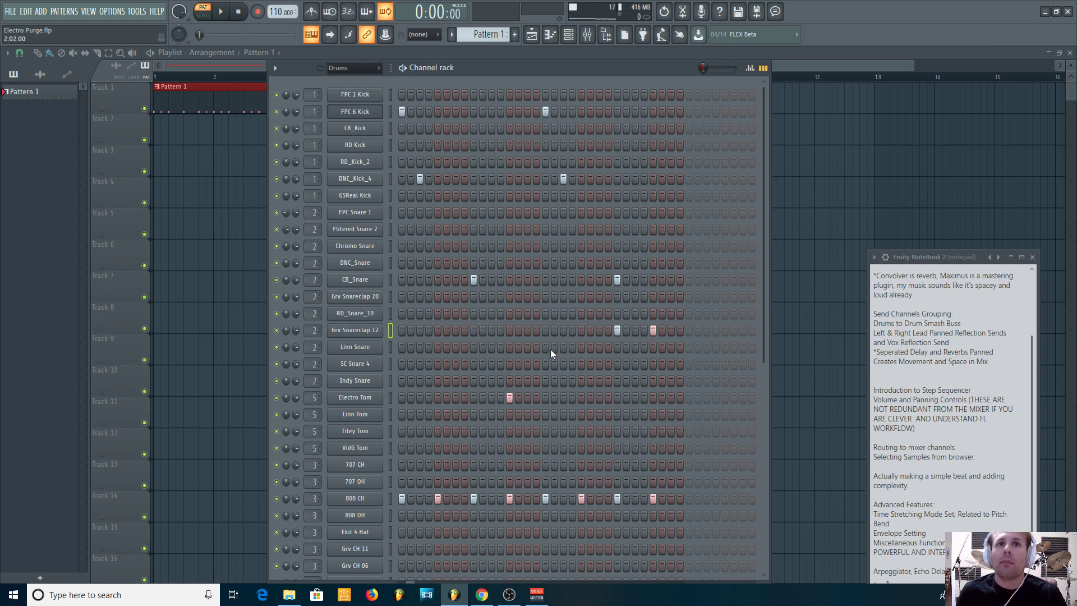
scroll(554, 343, "down", 4)
scroll(553, 342, "up", 3)
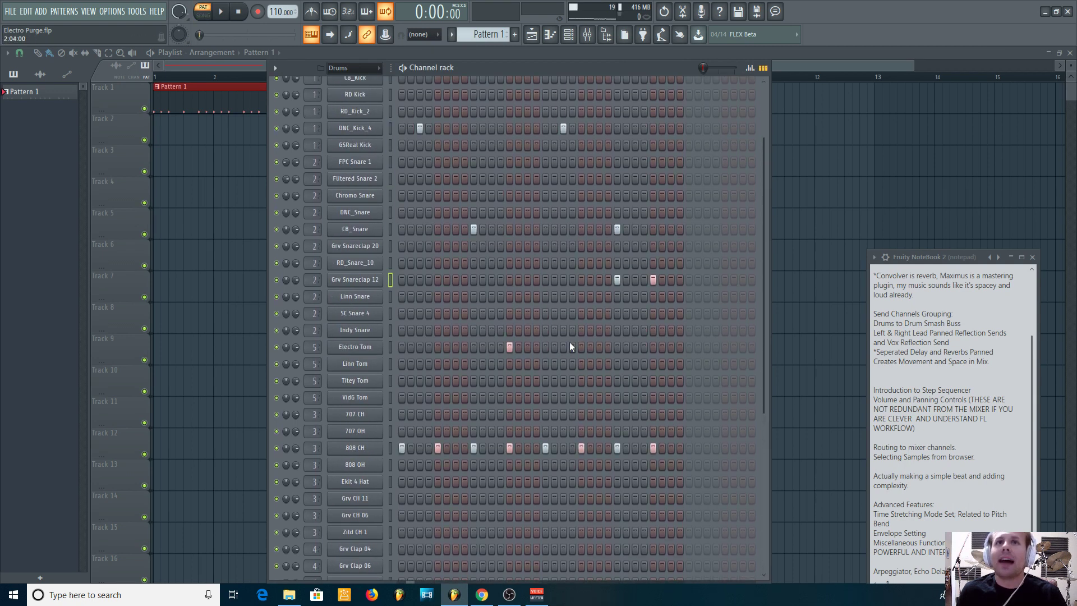
scroll(568, 298, "up", 1)
left_click_drag(486, 67, 542, 59)
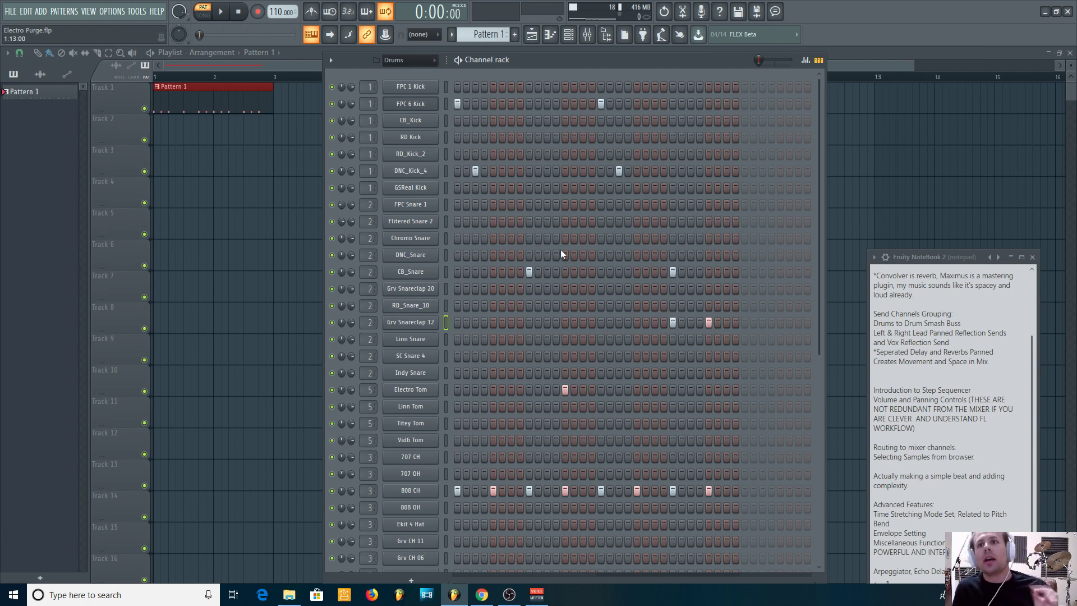
Play the pattern and add a Grv CH 06 hit on step 7 and a Linn Conga hit on step 25
left_click(223, 13)
scroll(656, 385, "down", 2)
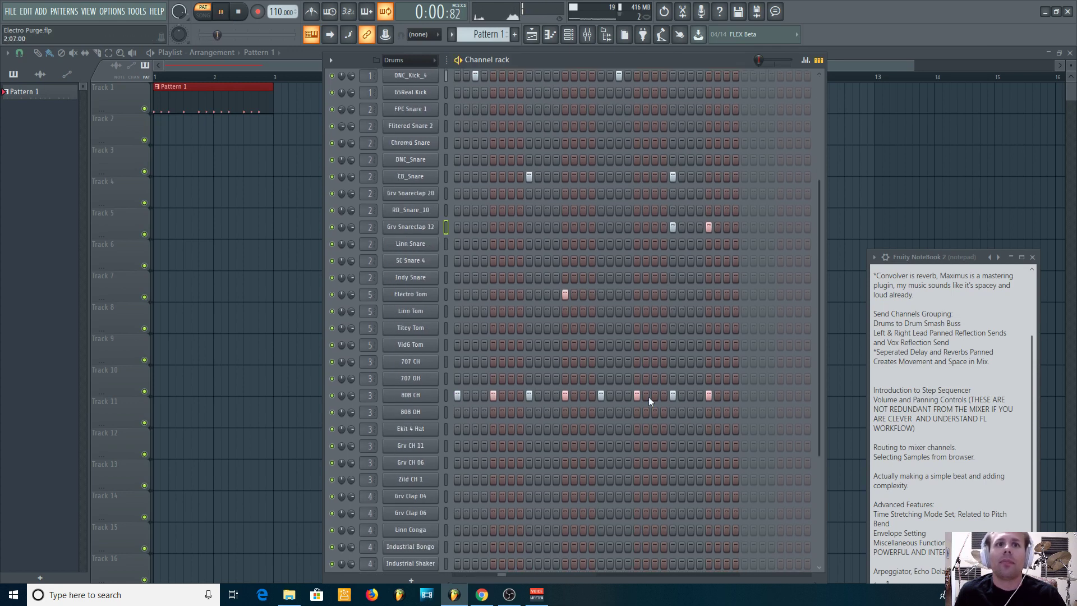
left_click(511, 457)
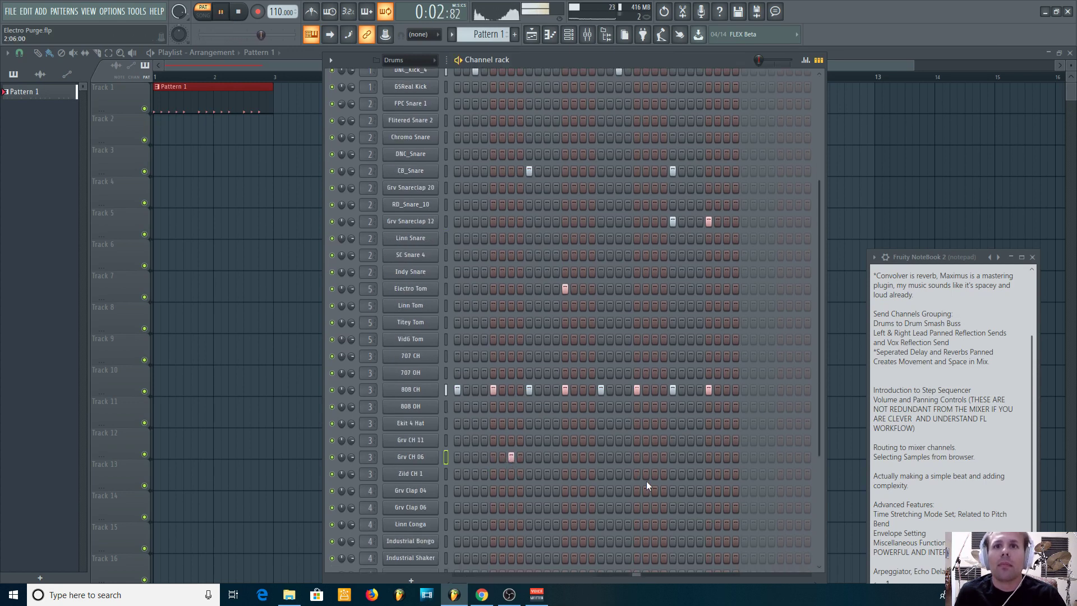
scroll(655, 495, "down", 1)
left_click(673, 473)
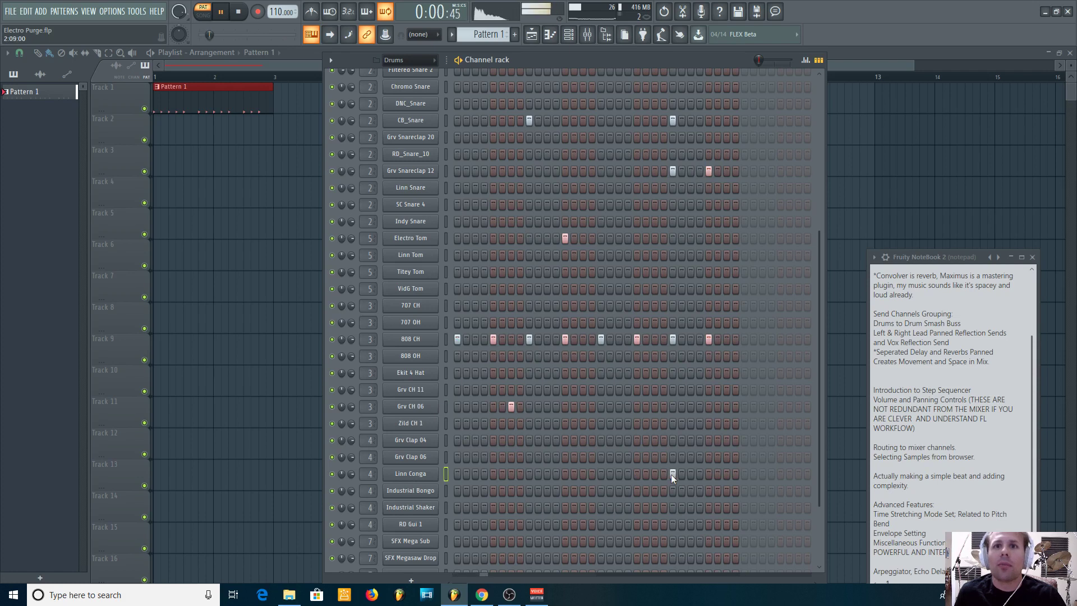
scroll(640, 480, "down", 1)
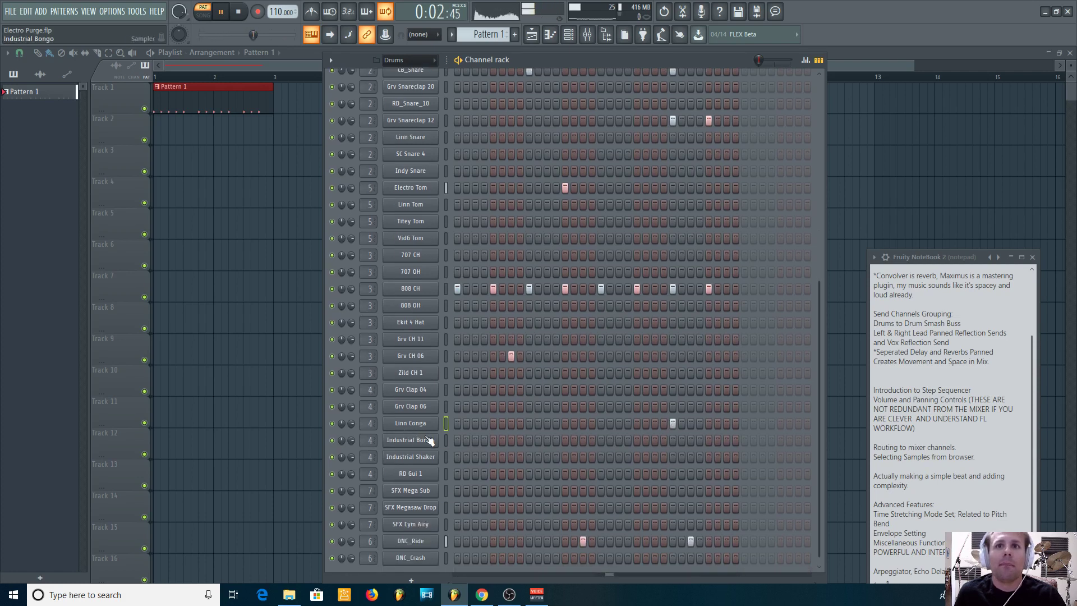
Add 808 OH hits on steps 3, 15 and 31, and fill Vid6 Tom on steps 21 to 25
scroll(473, 473, "up", 3)
left_click(474, 457)
left_click(584, 459)
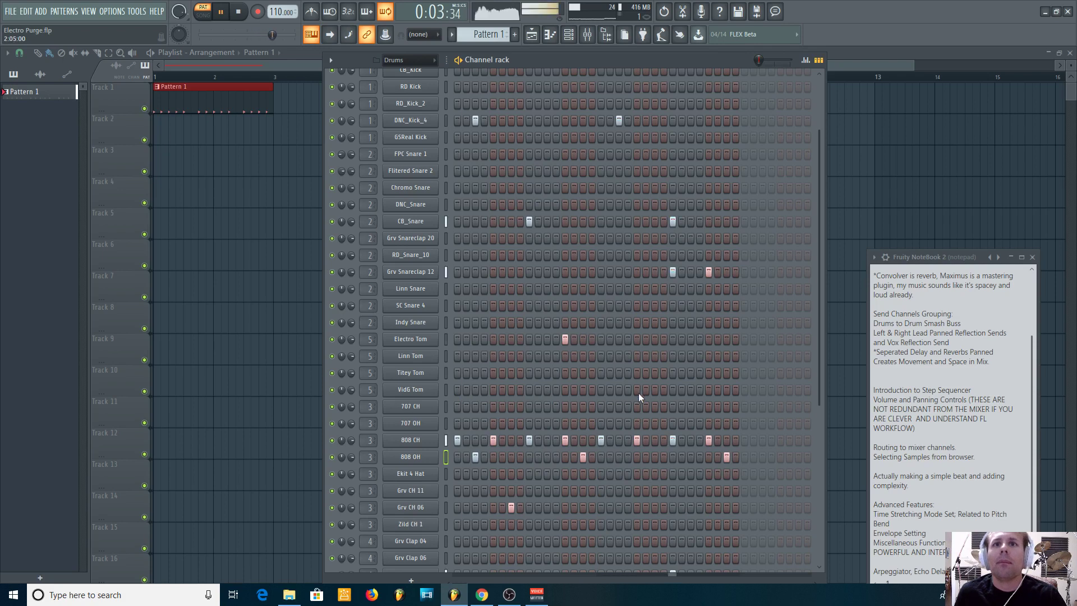
left_click_drag(639, 392, 669, 392)
Add an SFX Cym Airy hit on step 1
scroll(561, 347, "up", 3)
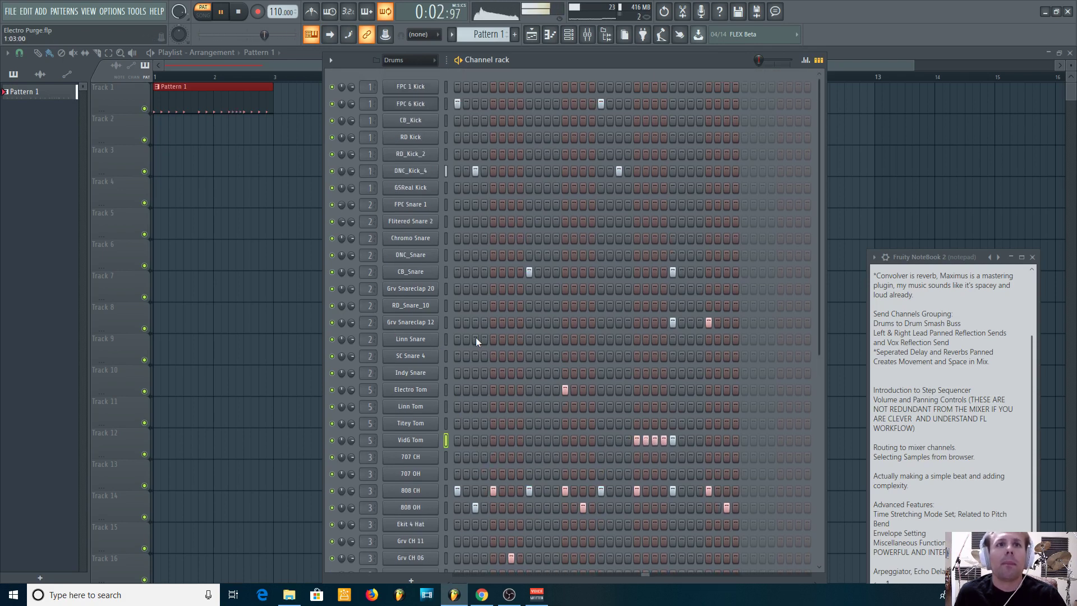
scroll(526, 354, "down", 12)
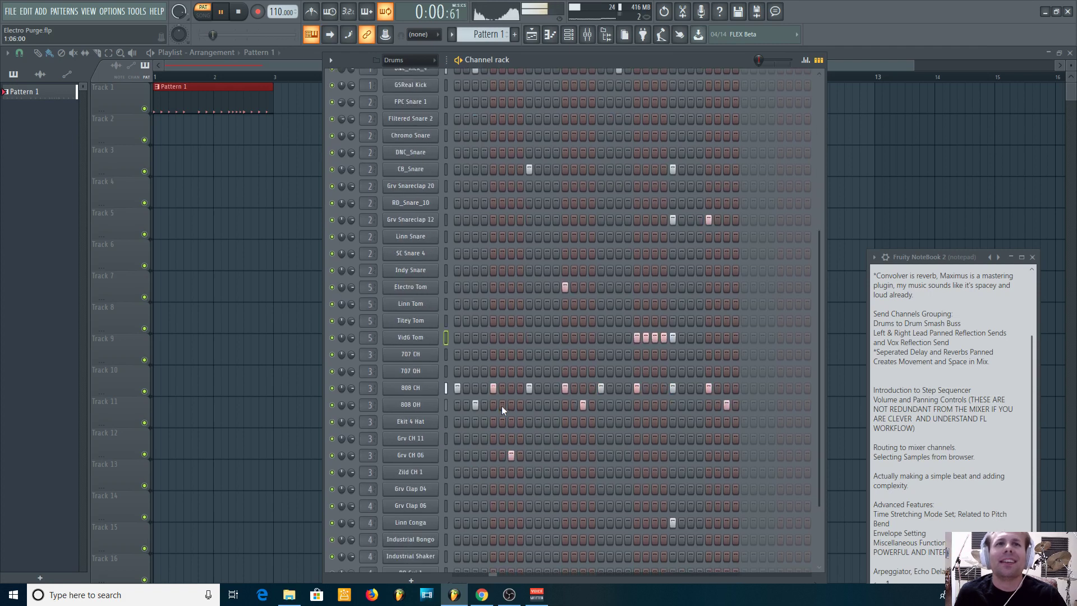
left_click(459, 522)
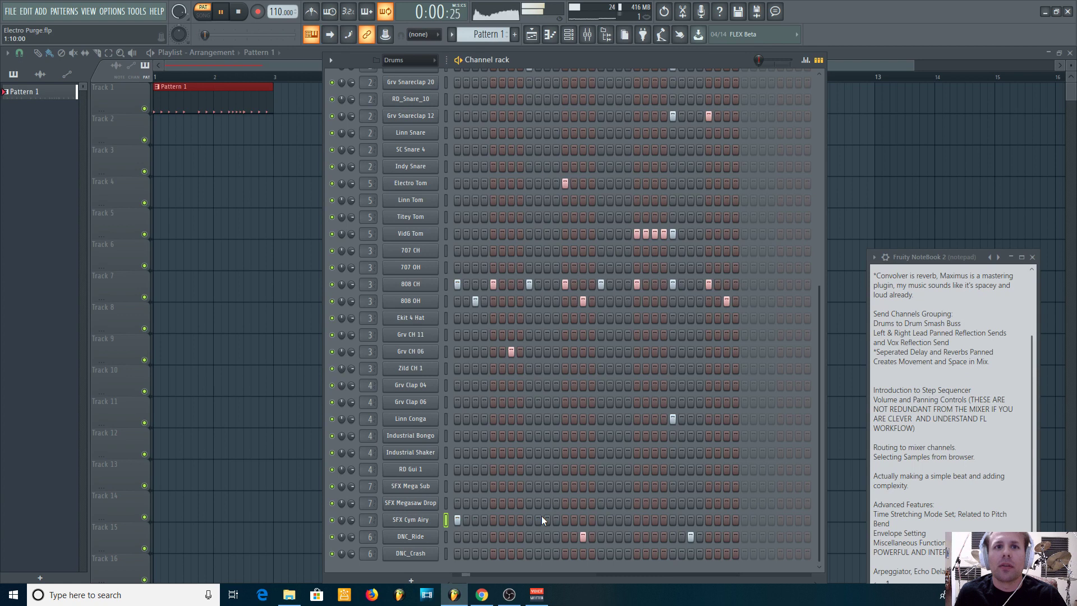
Add GSReal Kick hits on steps 23 and 29, and fill Chromo Snare on steps 13 to 20
scroll(547, 481, "up", 3)
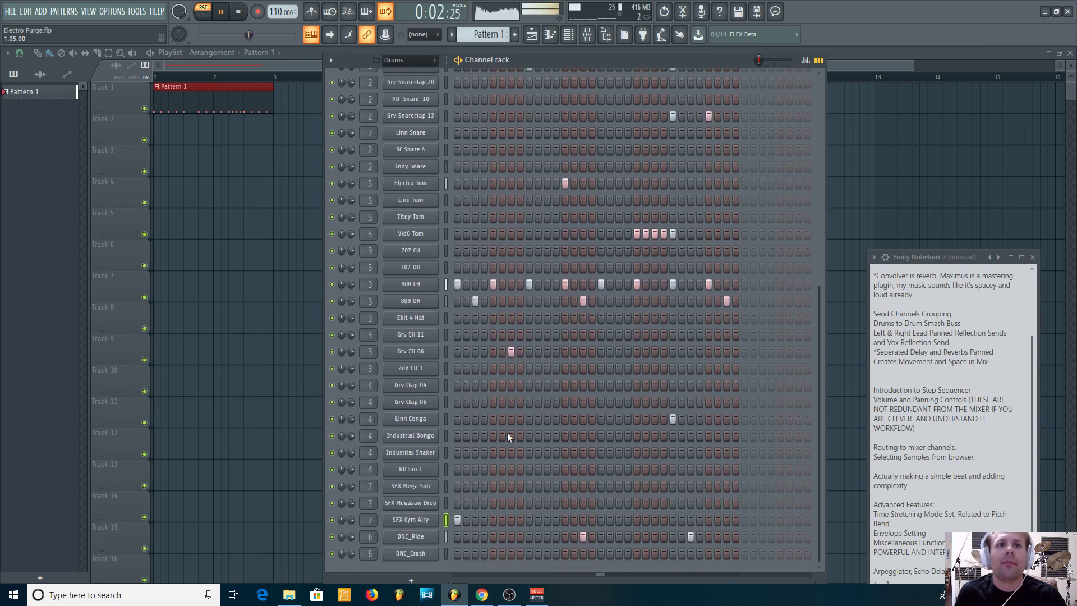
scroll(569, 470, "up", 6)
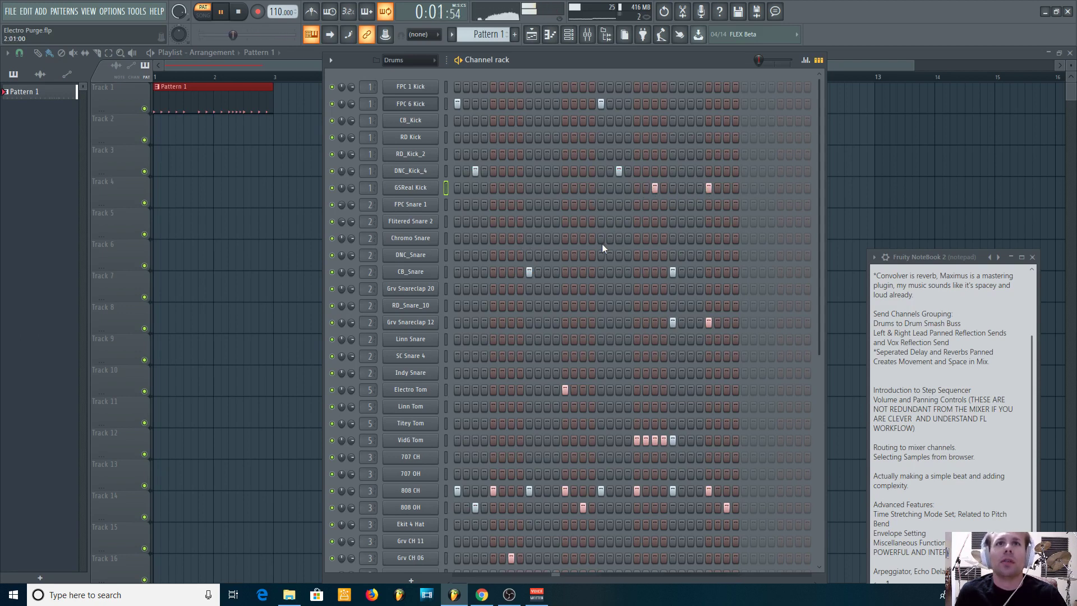
left_click_drag(567, 242, 604, 240)
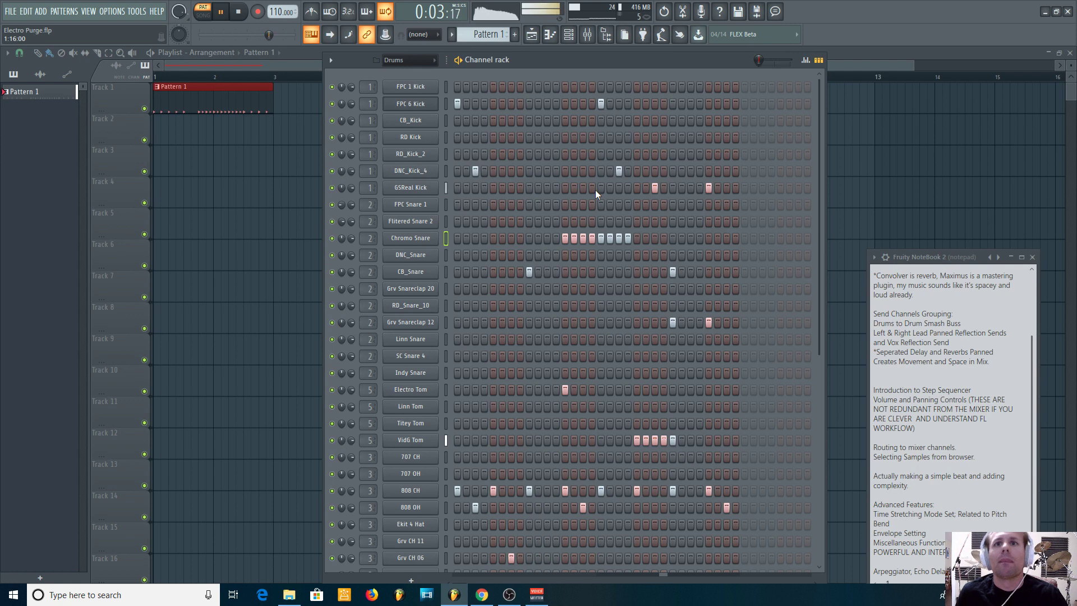
Replace the Linn Snare run on steps 17 to 20 with hits on steps 5, 13, 21 and 29
scroll(540, 238, "down", 1)
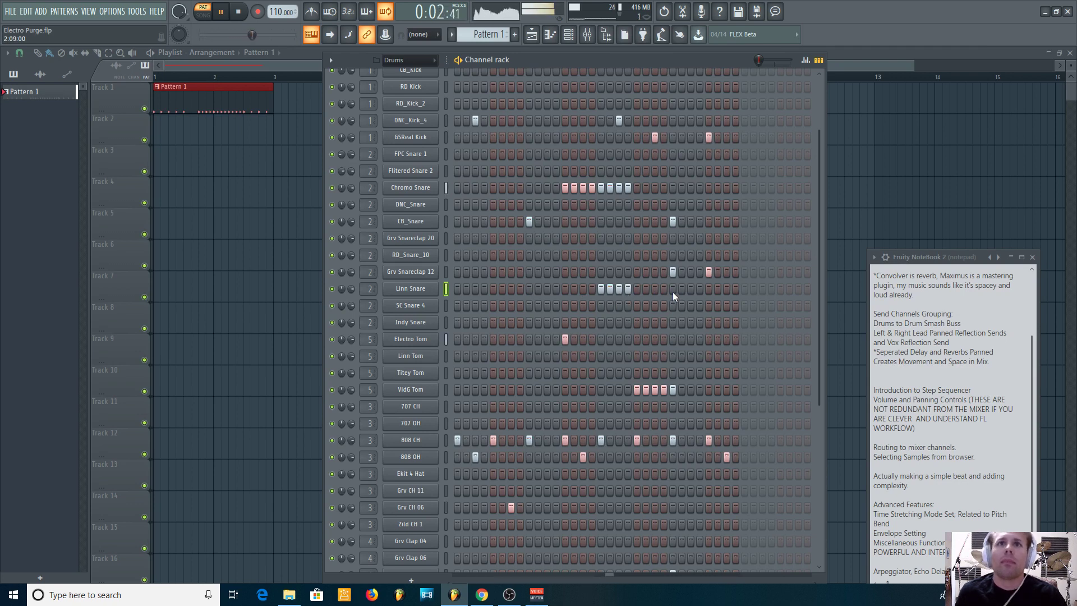
mouse_move(629, 288)
left_mouse_down()
mouse_move(565, 297)
mouse_move(467, 286)
left_mouse_up()
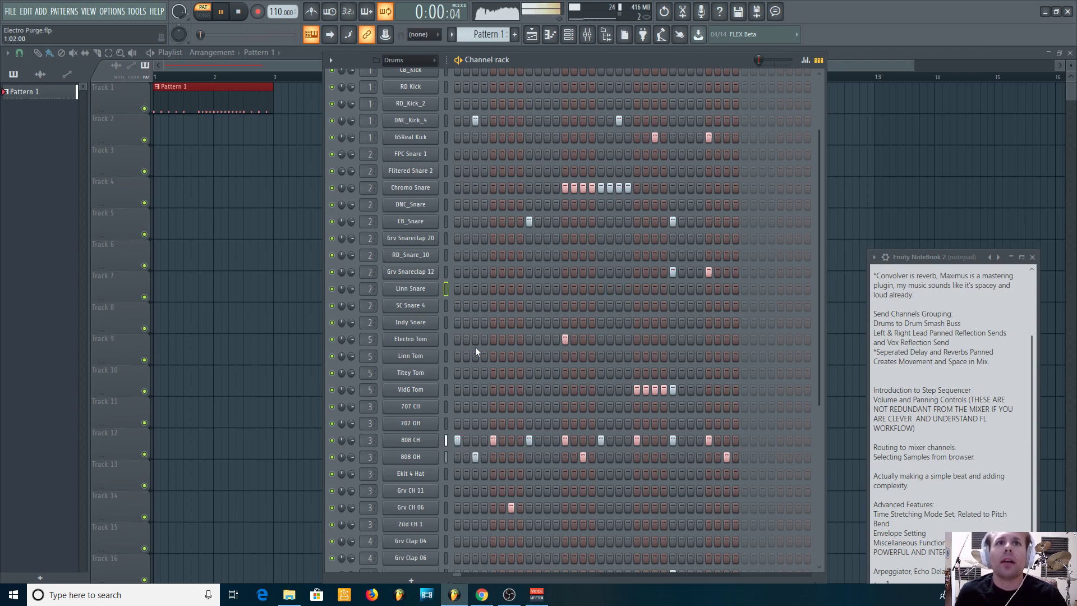
left_click(494, 289)
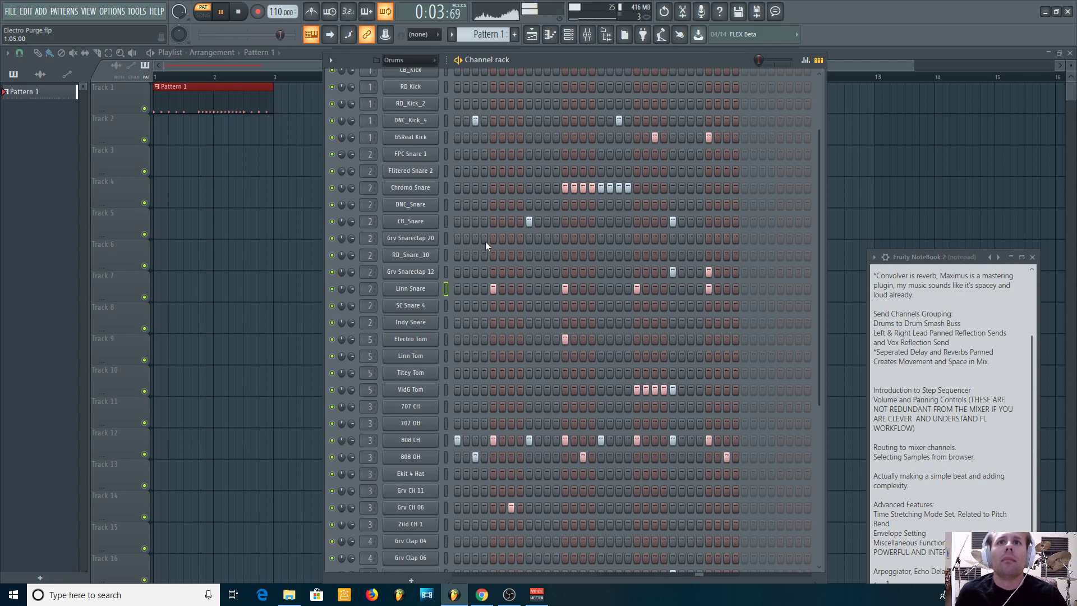
Add Grv Clap 06 hits on steps 5, 13, 21 and 29
scroll(452, 253, "down", 3)
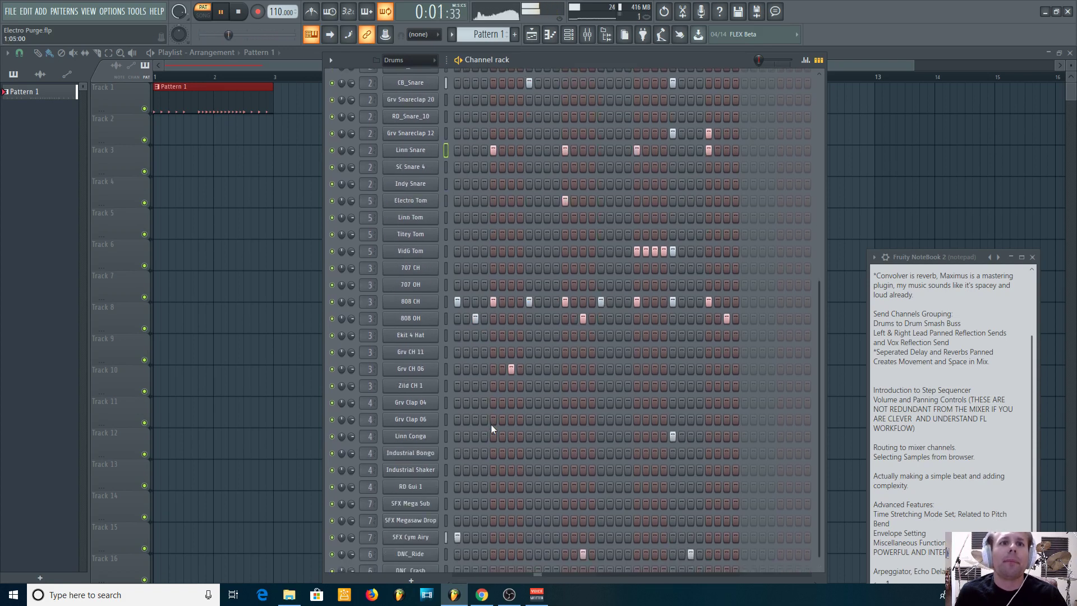
left_click(494, 406)
left_click(565, 407)
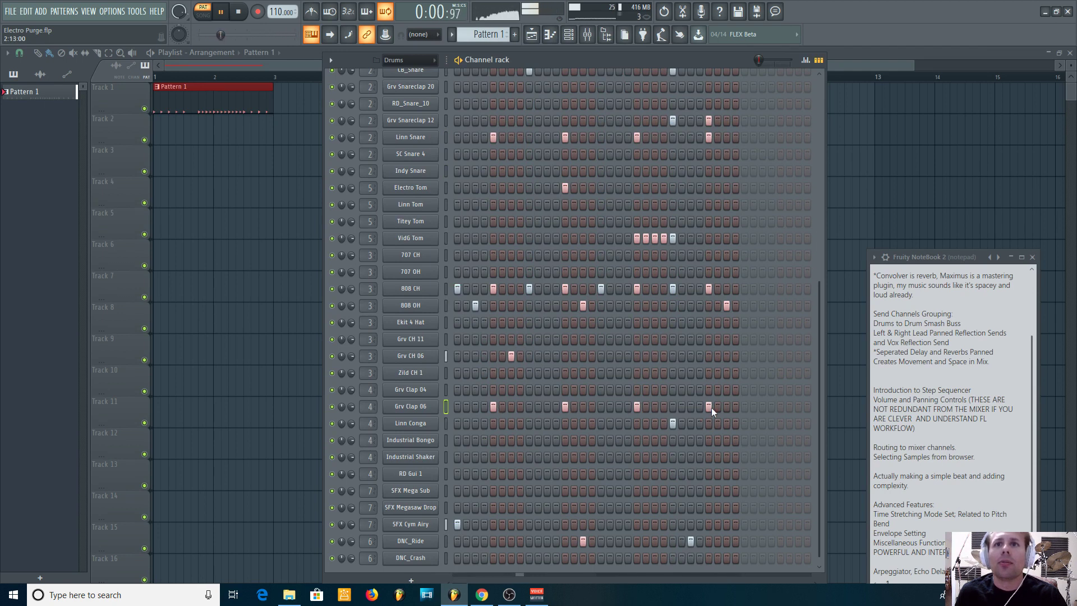
Add Titey Tom hits on steps 19, 27 and 31
scroll(643, 384, "up", 2)
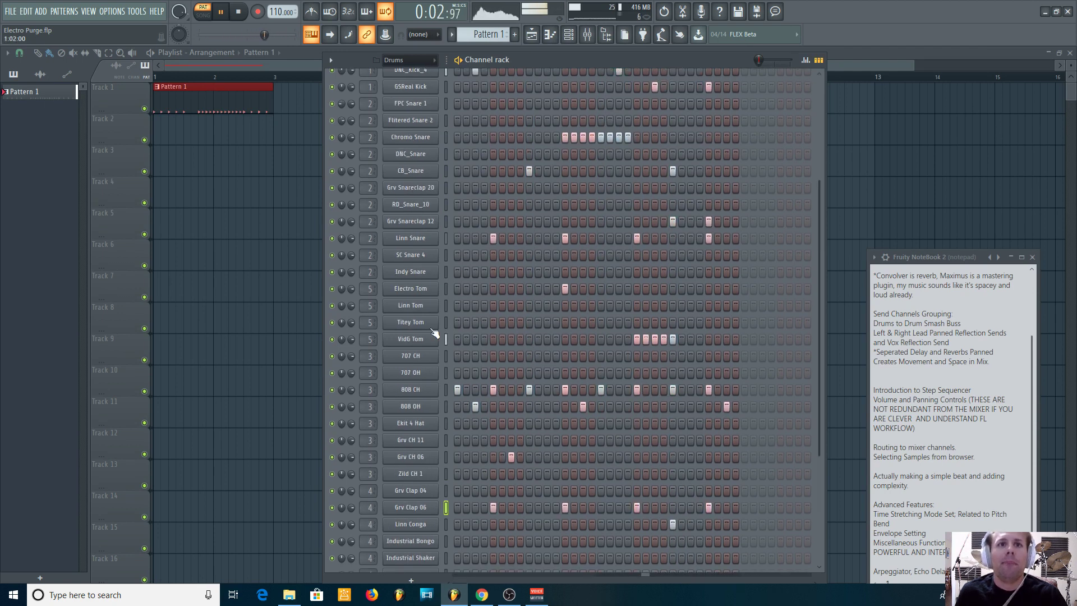
scroll(492, 335, "up", 1)
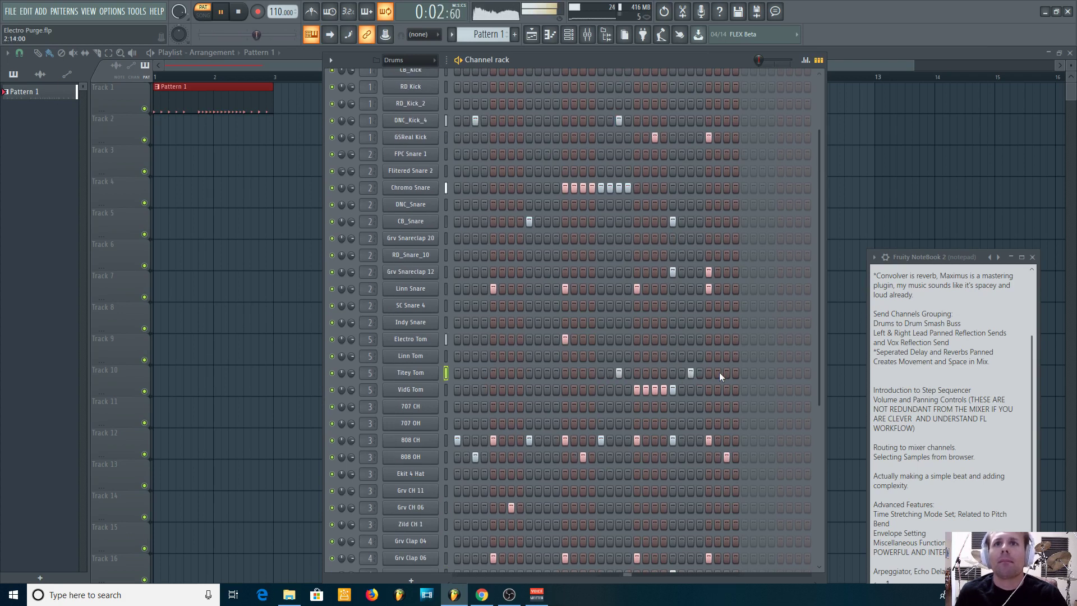
scroll(649, 371, "down", 1)
Try Indy Snare hits in the second half of the pattern
scroll(523, 305, "up", 2)
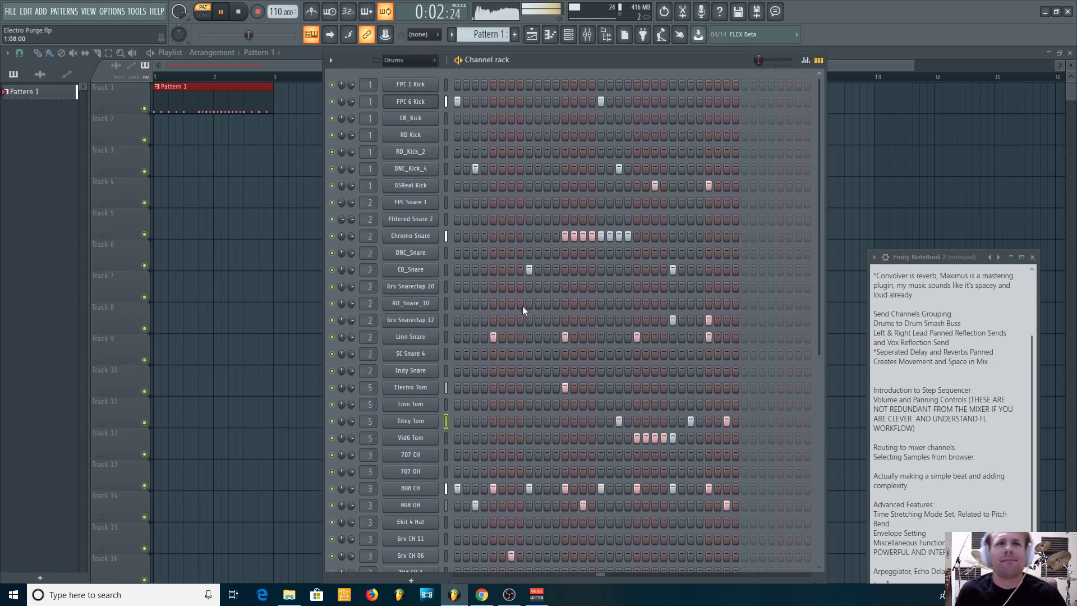
left_click(610, 373)
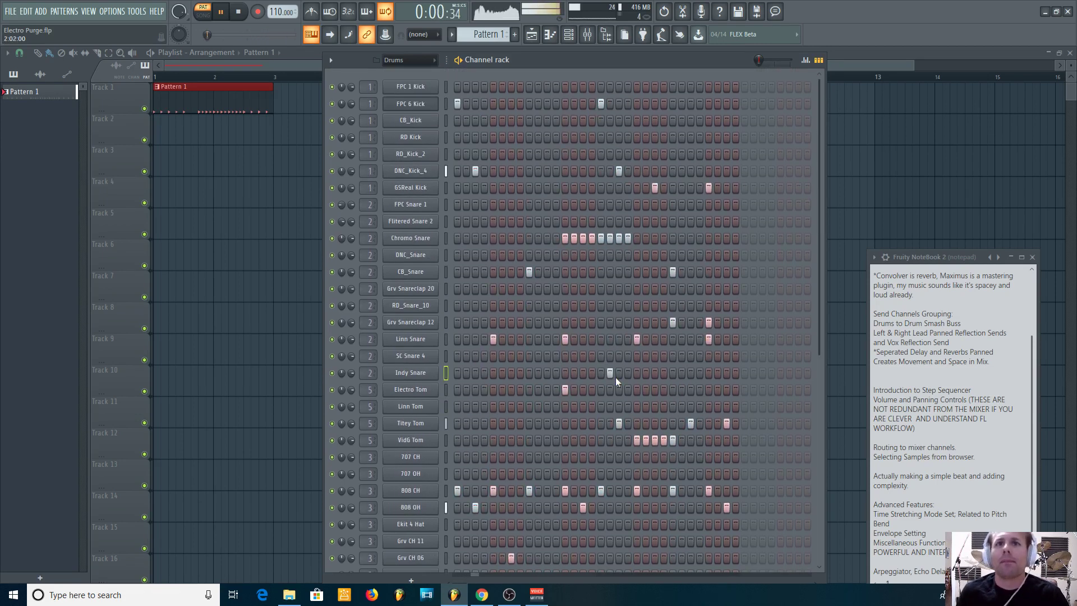
left_click(673, 373)
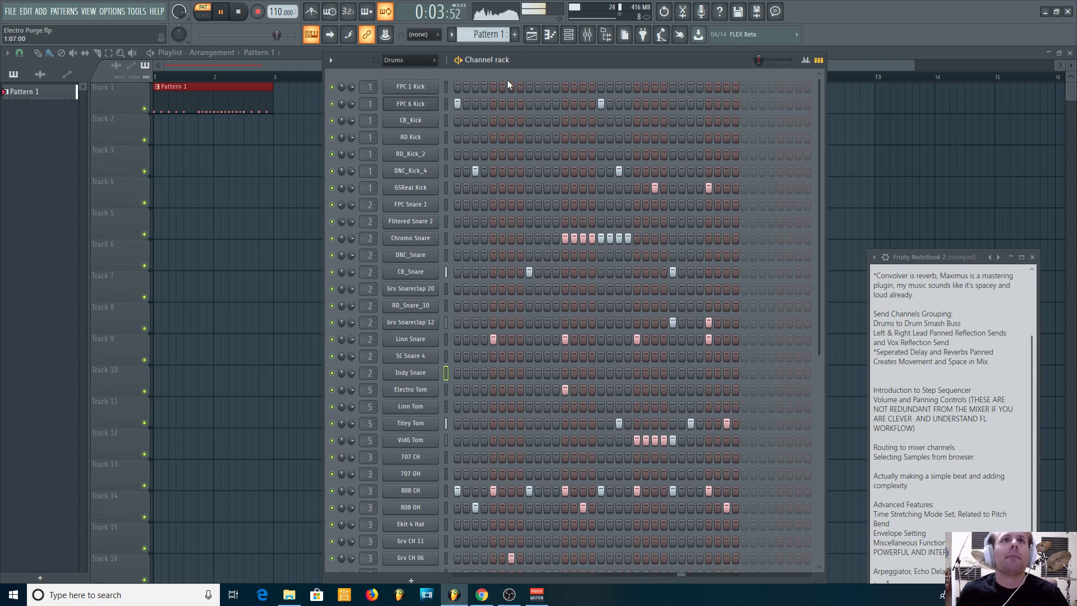
Filter the Channel rack to the Pad Synth group and open the Ghost Pad piano roll
left_click(424, 62)
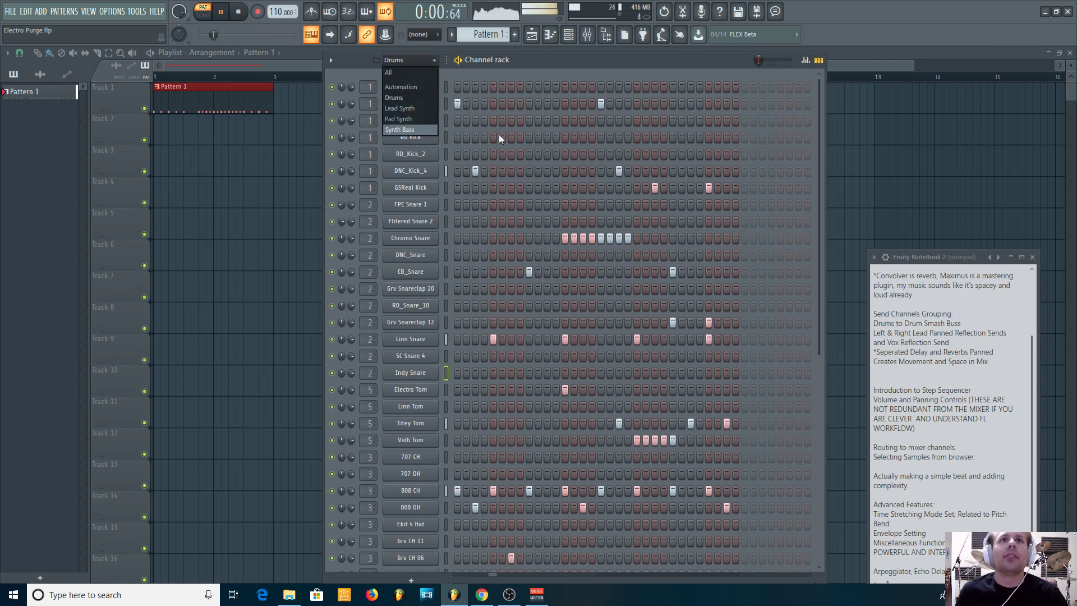
left_click(405, 119)
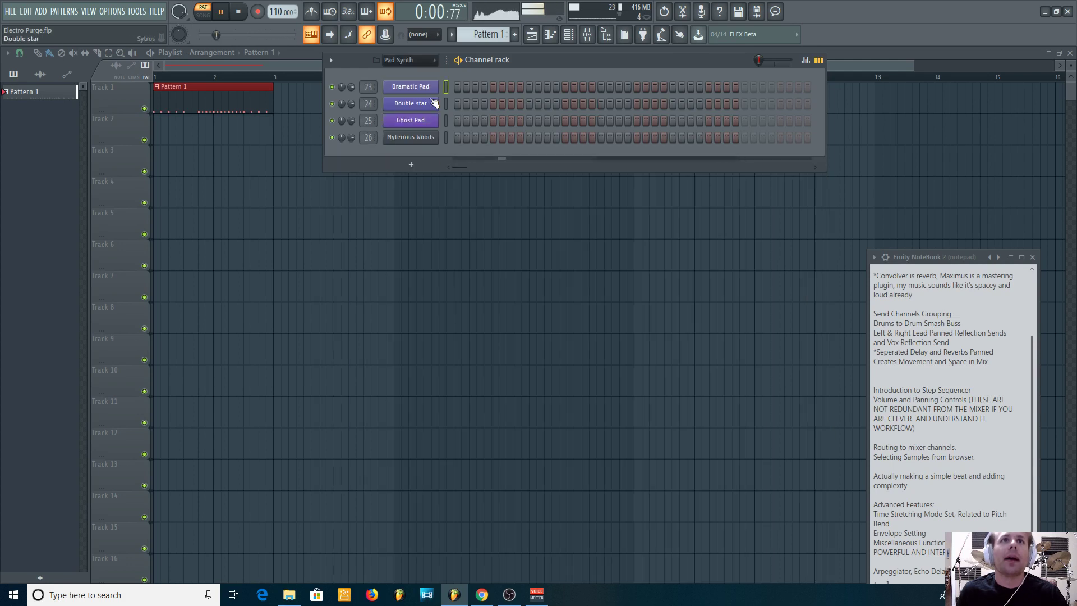
right_click(424, 123)
left_click(468, 117)
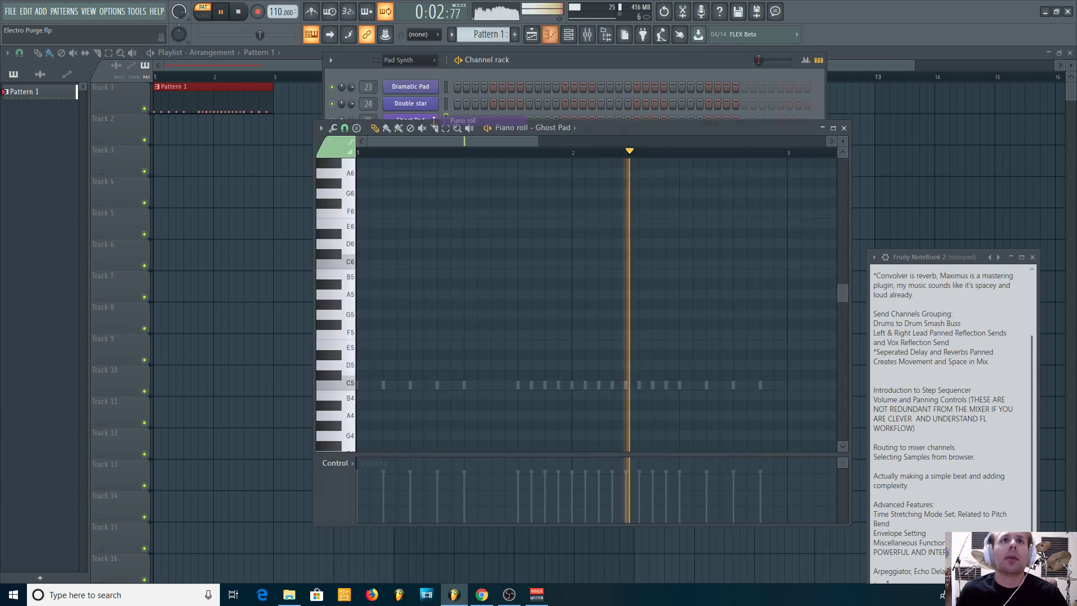
Draw a G3 note spanning bars 1 and 2 for Ghost Pad
scroll(363, 381, "down", 2)
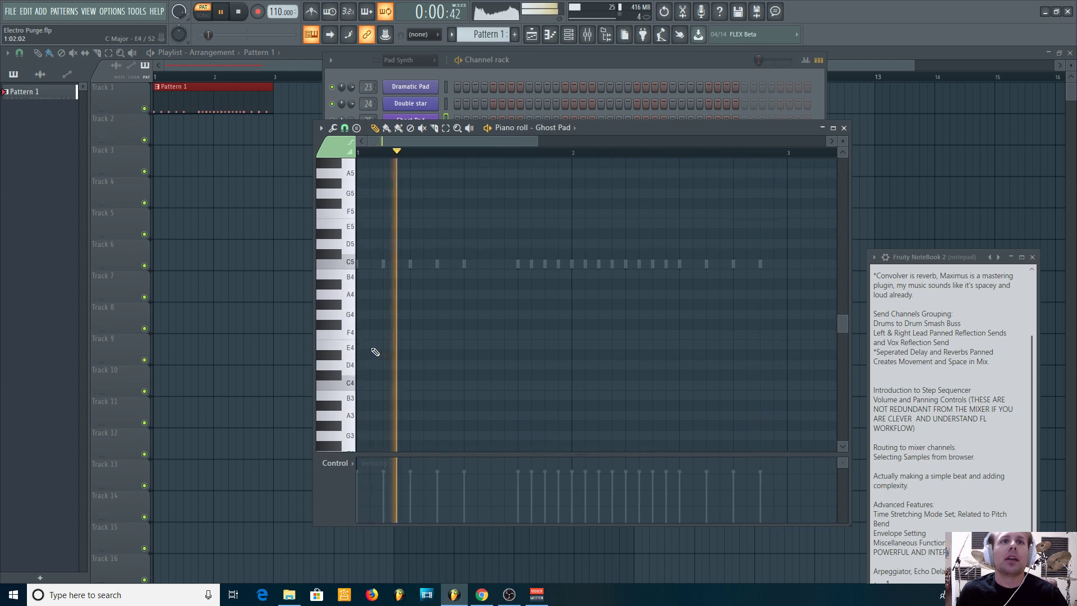
scroll(368, 420, "down", 1)
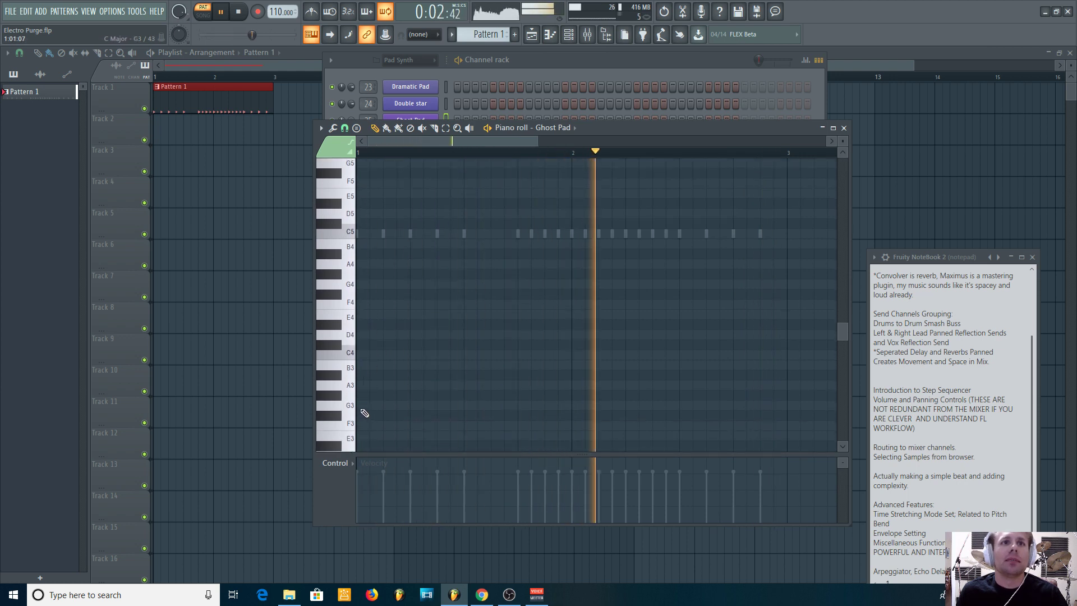
left_click(350, 405)
left_click(363, 405)
left_click_drag(372, 406, 778, 404)
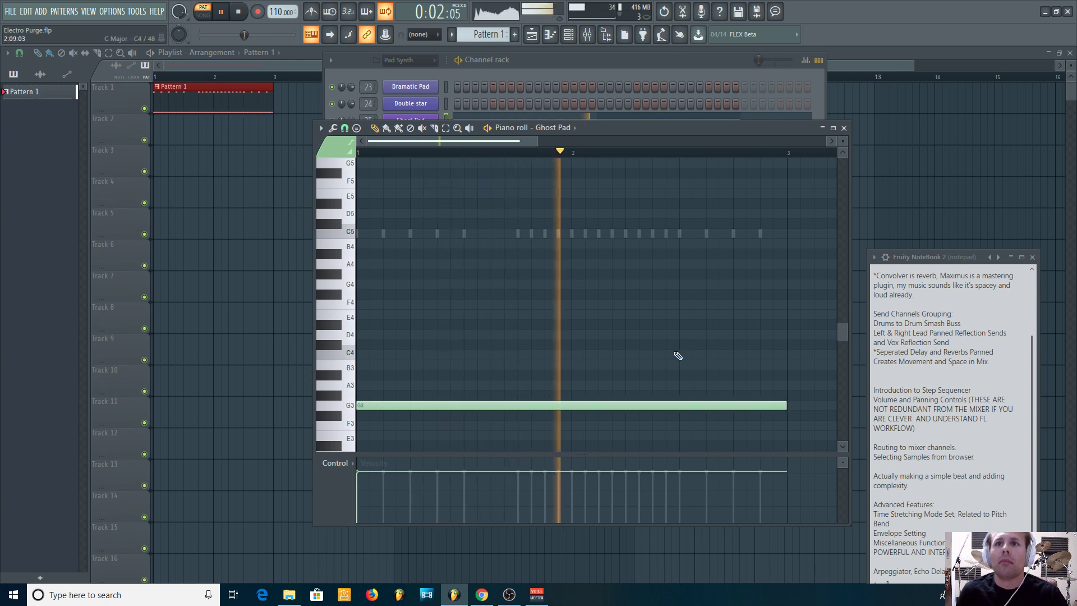
Try a one-bar C4 note in bar 2 of Ghost Pad, shift it to A#3, and delete it
scroll(522, 160, "down", 1)
scroll(521, 162, "down", 1)
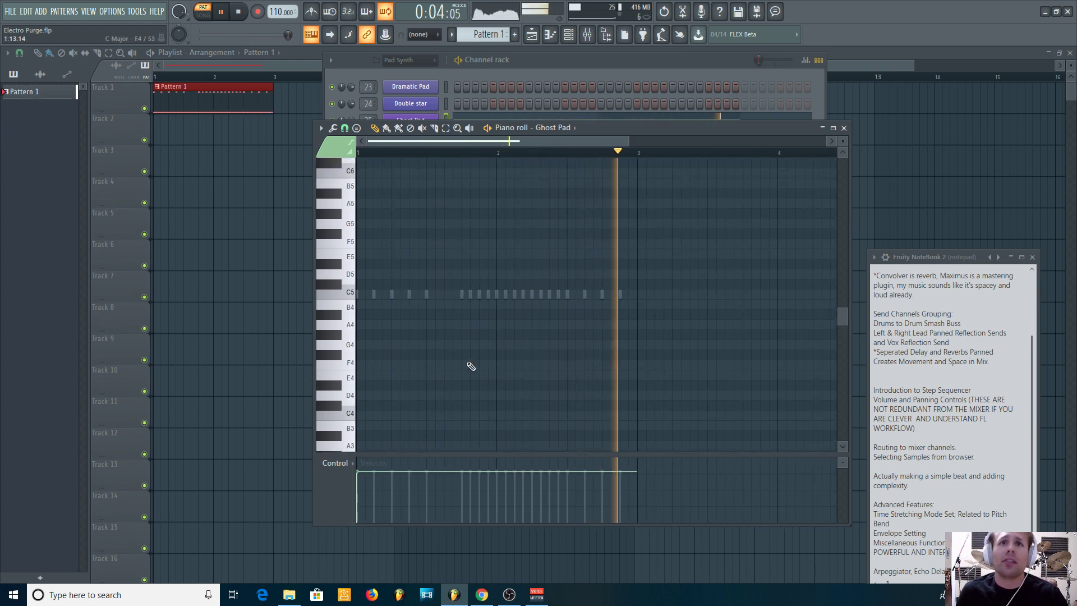
left_click(499, 354)
left_click_drag(774, 353, 637, 354)
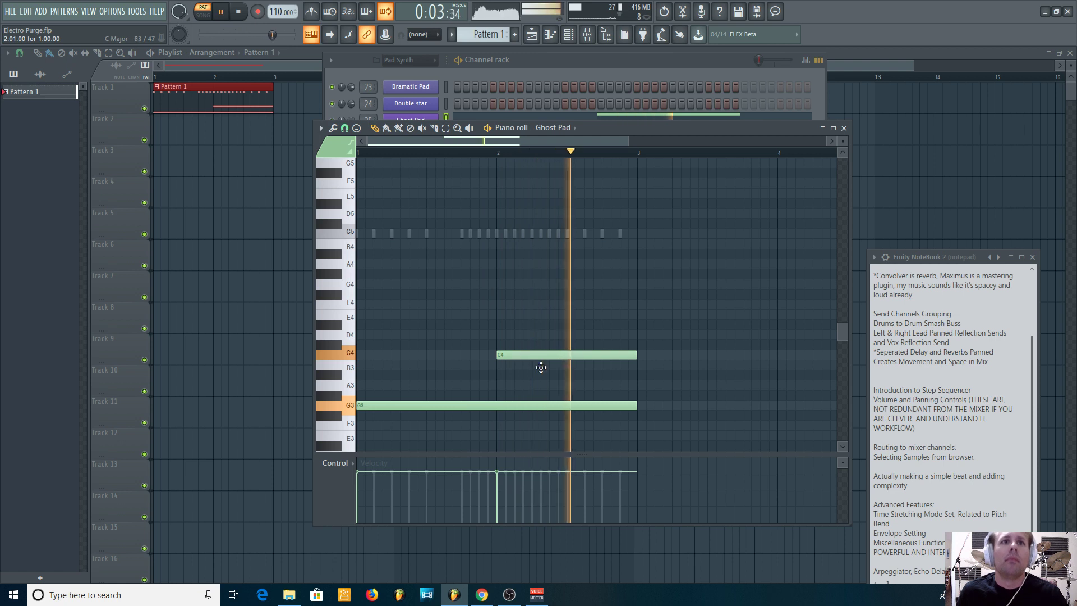
left_click_drag(540, 358, 542, 374)
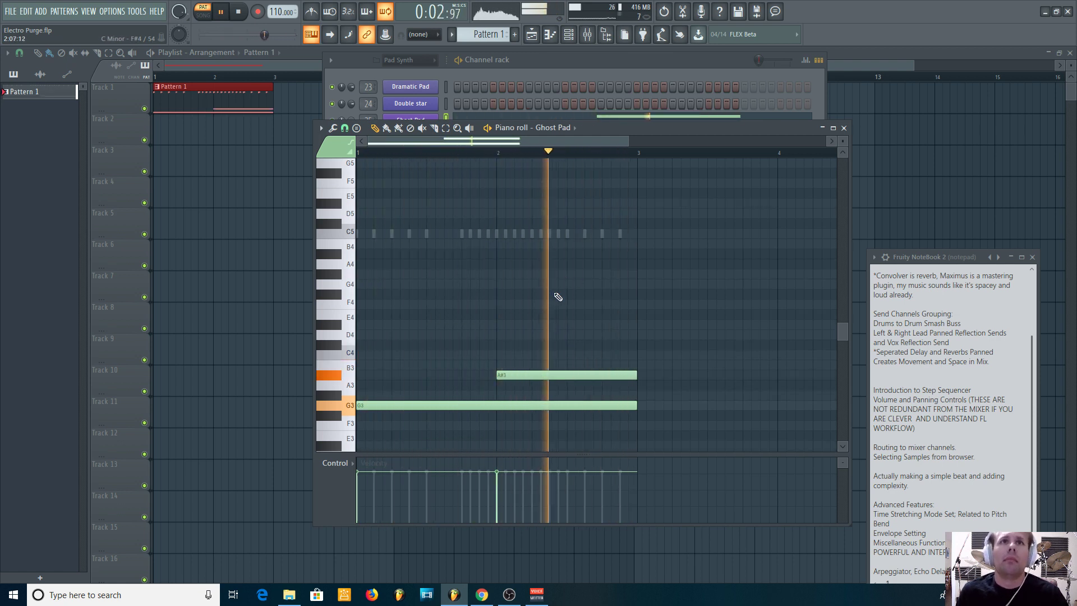
right_click(542, 375)
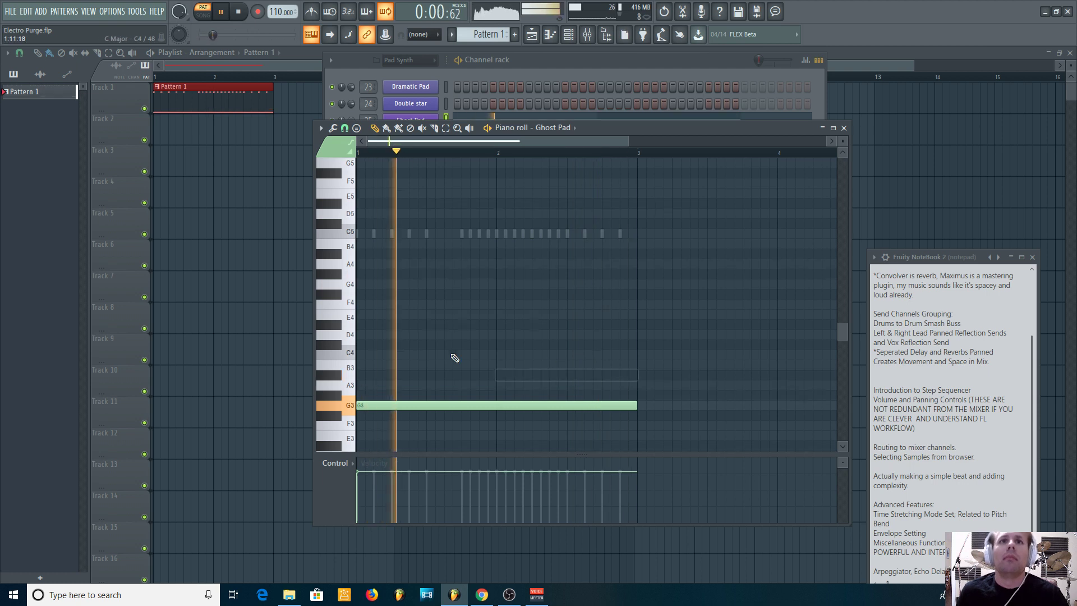
Open the Double star piano roll and draw a G3 note spanning bars 1 and 2
left_click(379, 100)
right_click(416, 105)
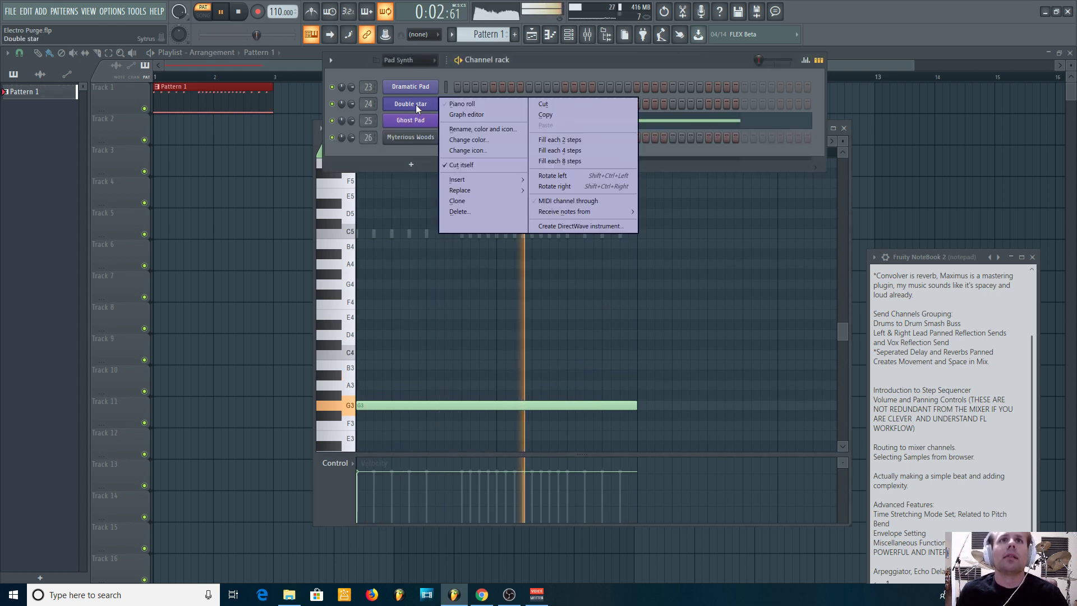
left_click(430, 109)
left_click(358, 406)
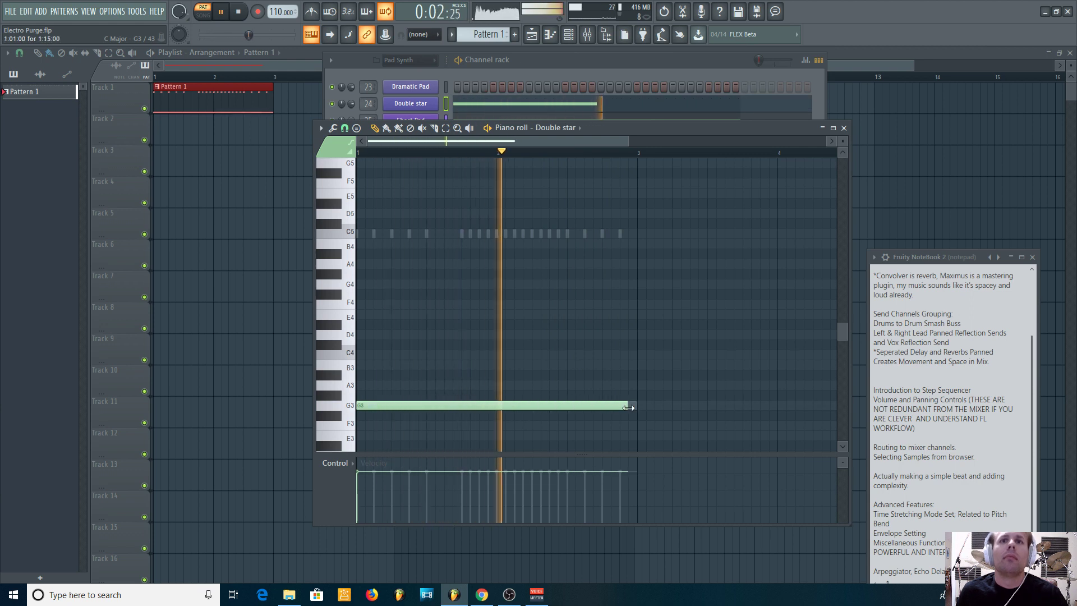
Add a one-bar A#4 note in bar 2 of Double star and lower that channel's volume to about 57%
left_click(498, 264)
left_click_drag(505, 265, 505, 254)
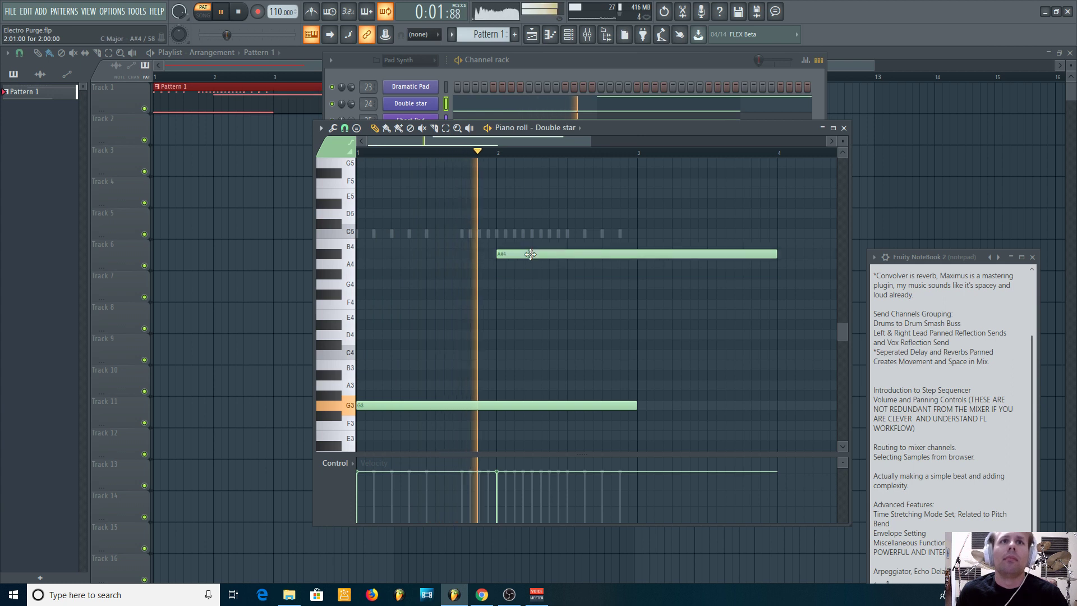
left_click_drag(771, 258, 638, 258)
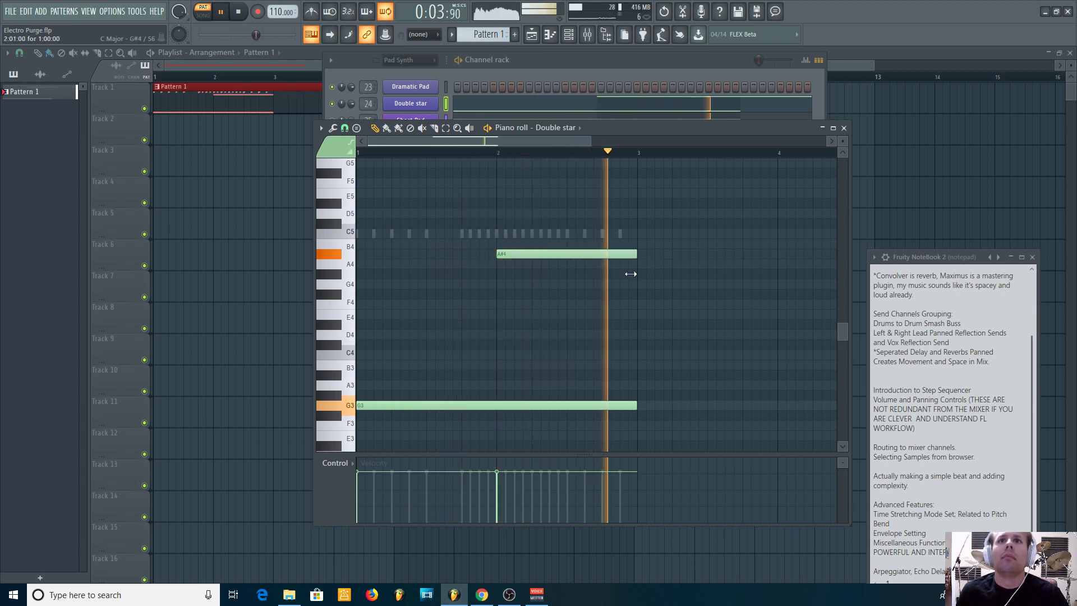
left_click(520, 69)
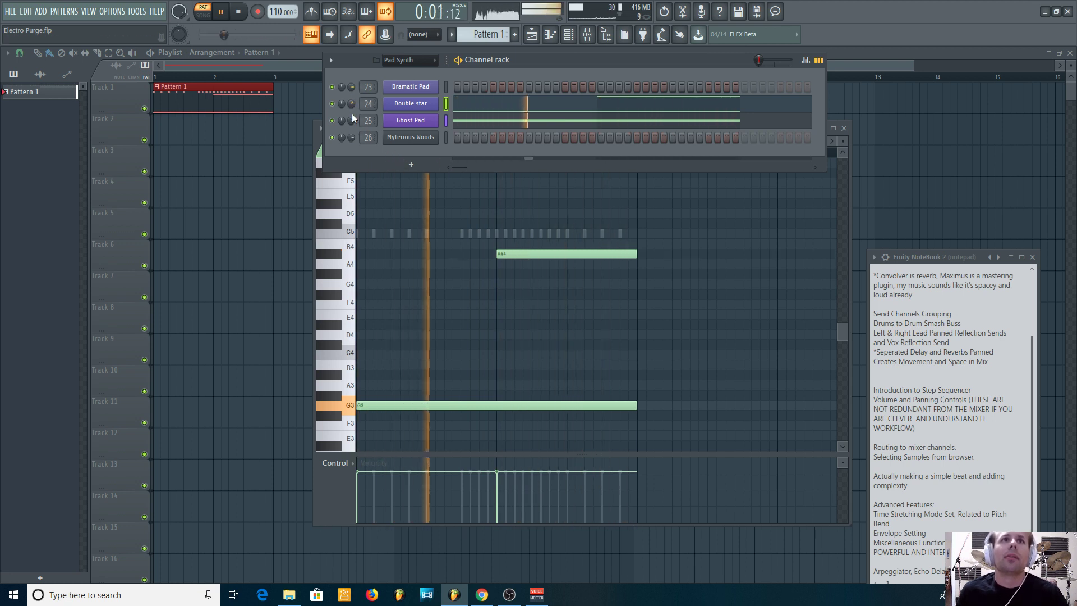
left_click_drag(351, 104, 351, 114)
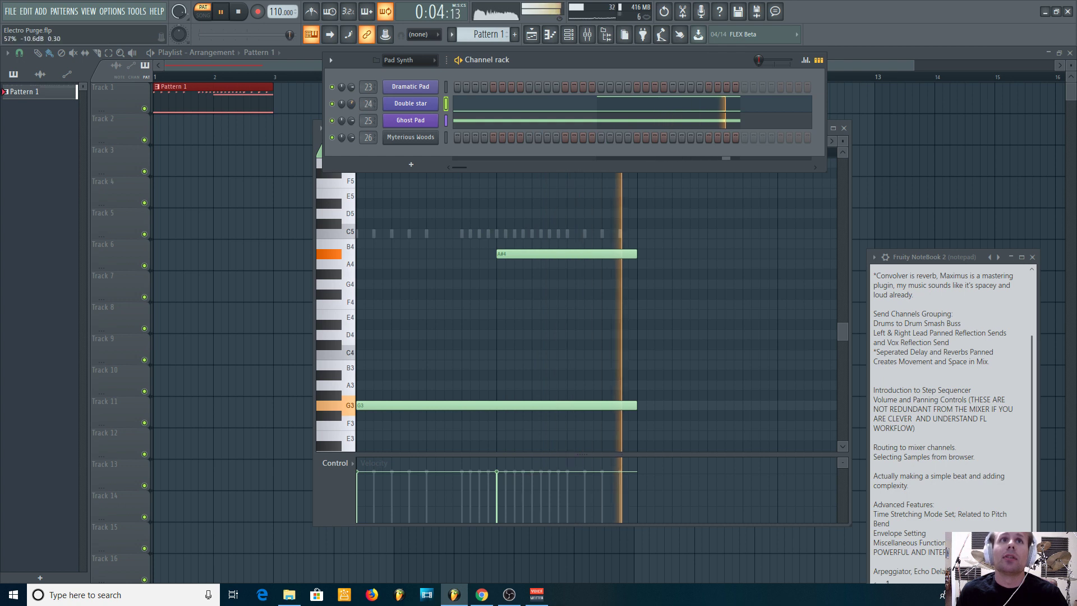
Show the Lead Synth channel group and open the piano roll for Alethea
left_click(406, 60)
left_click(402, 112)
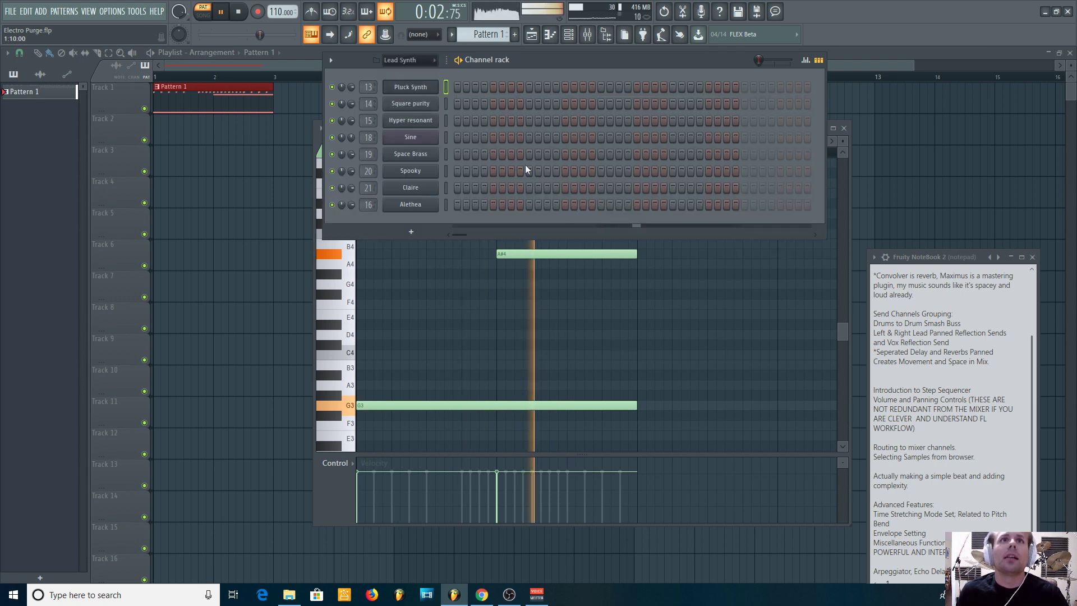
right_click(409, 205)
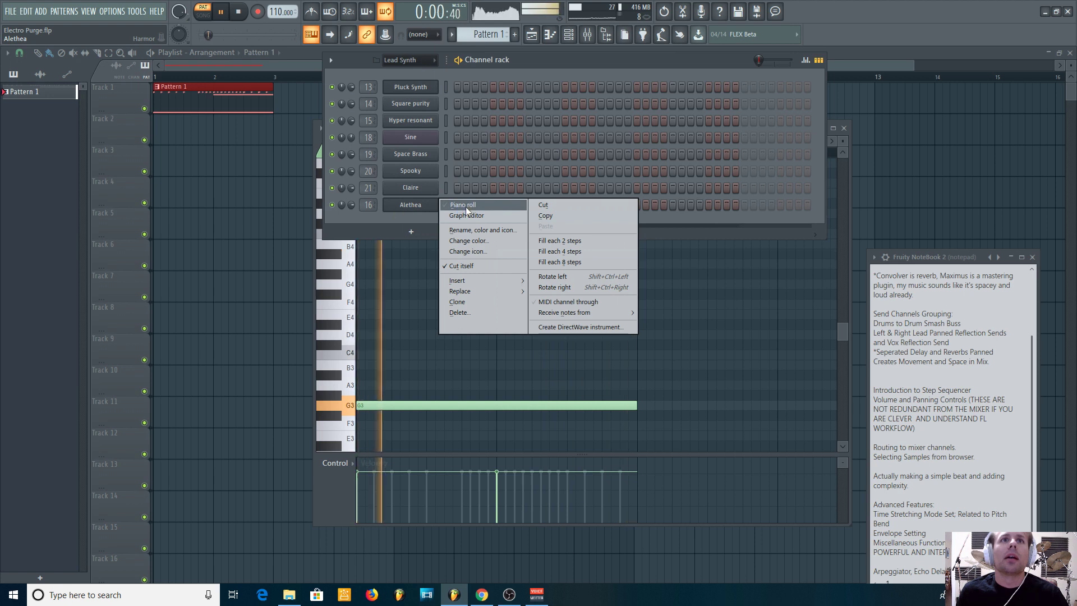
left_click(466, 207)
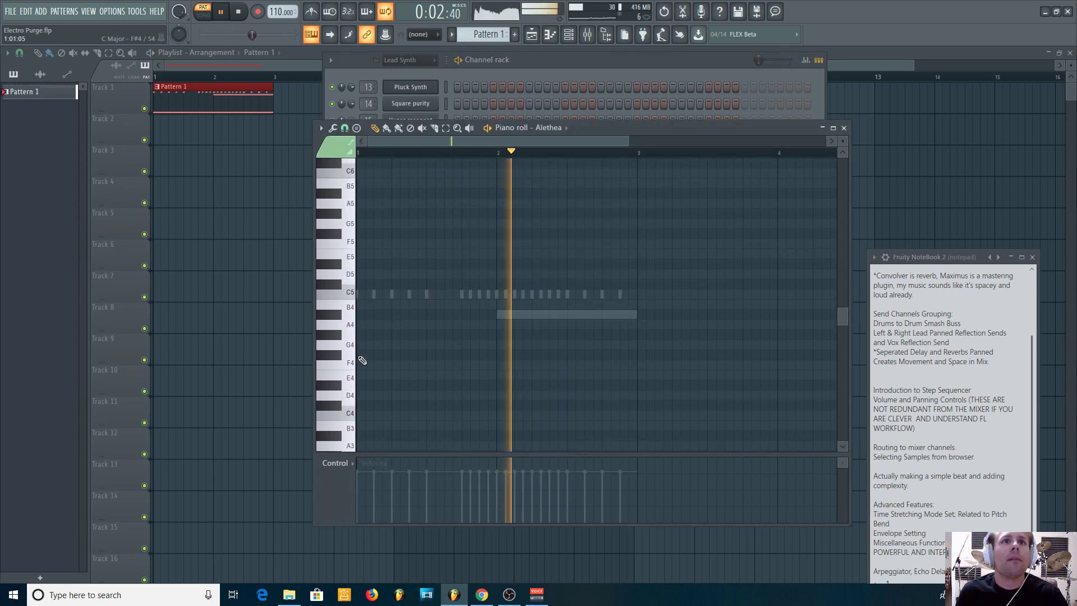
scroll(361, 356, "down", 3)
scroll(360, 289, "up", 3)
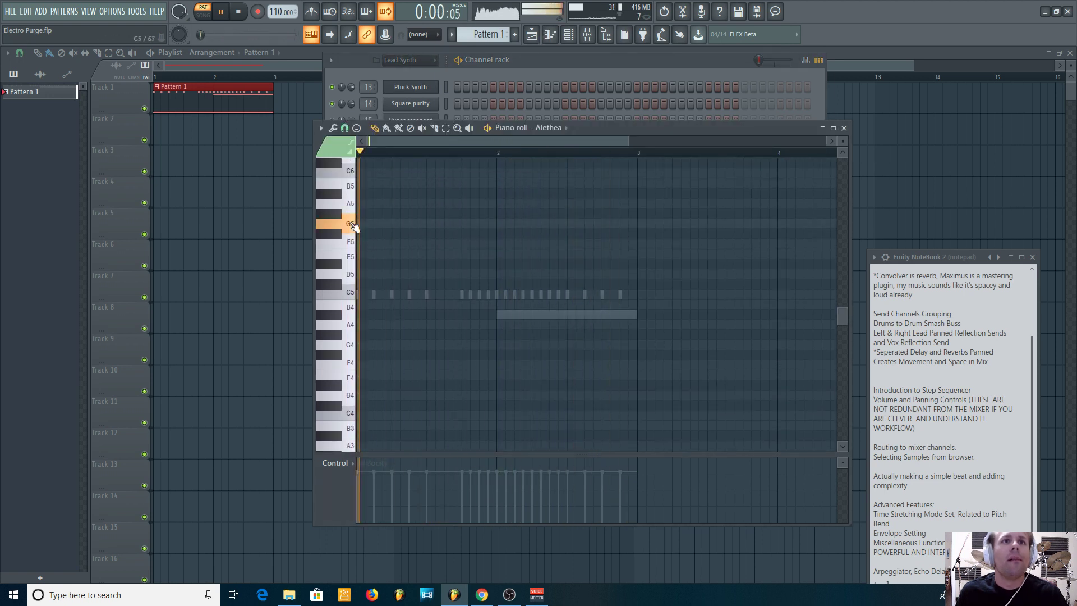
Add two-step Alethea notes: G5 at step 1 and D#5 at step 7 of bar 1, G5 at step 7 and G#5 at step 13 of bar 2
left_click(362, 223)
left_click_drag(494, 225, 373, 224)
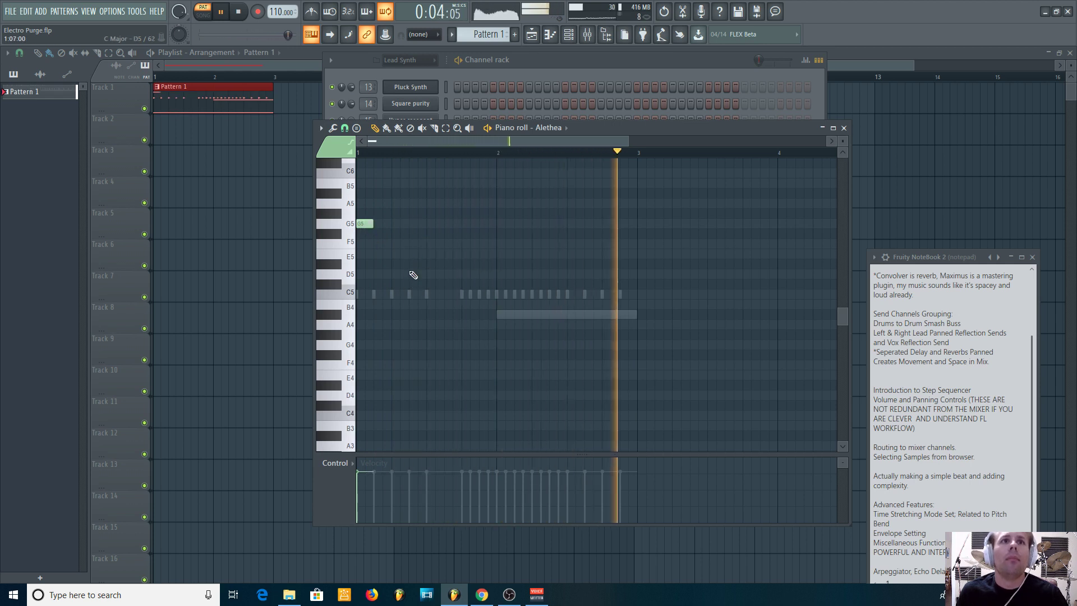
left_click(413, 264)
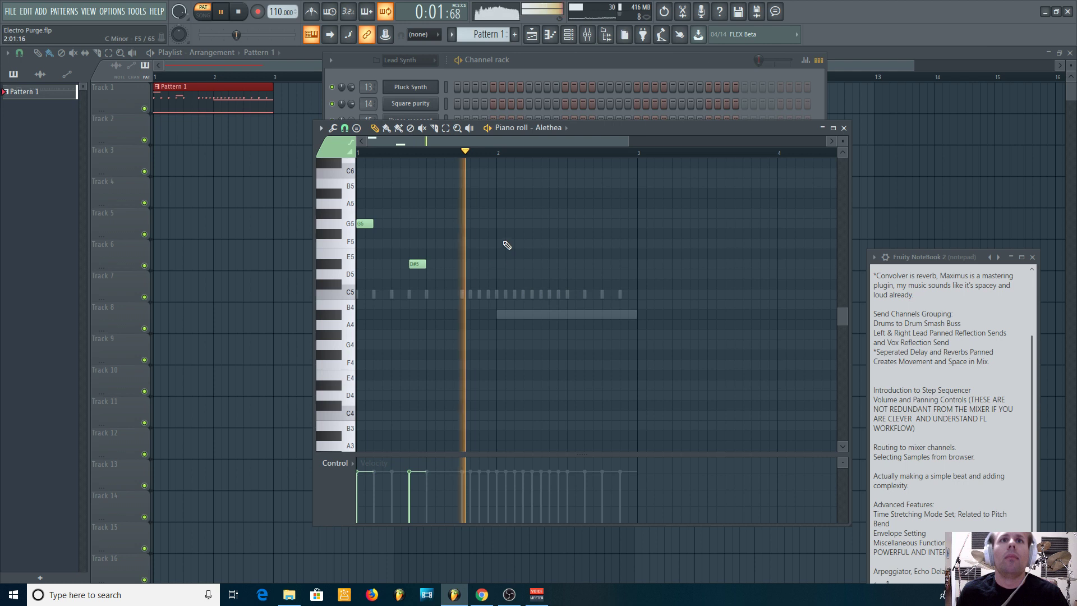
left_click(557, 223)
left_click(607, 213)
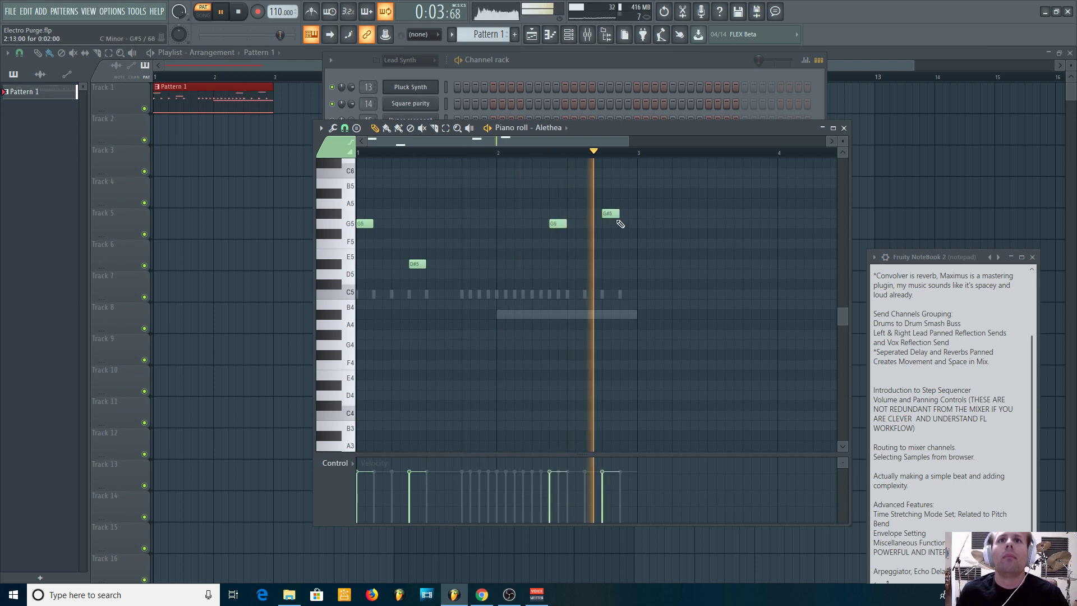
Open the Claire piano roll, try a short G3 note at step 3 of bar 1, and delete it
left_click(561, 69)
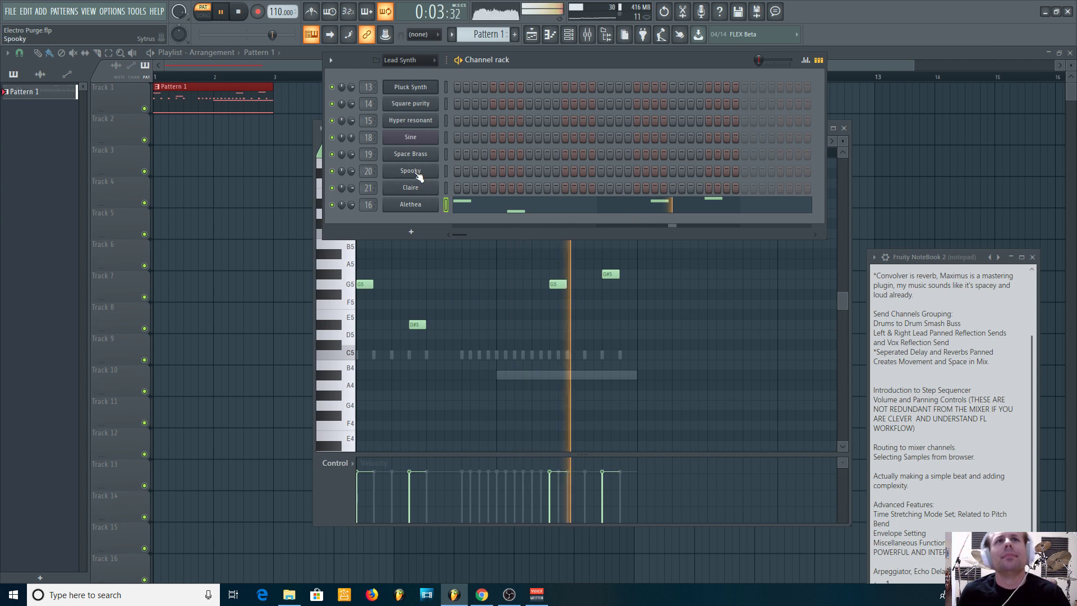
right_click(426, 188)
left_click(457, 192)
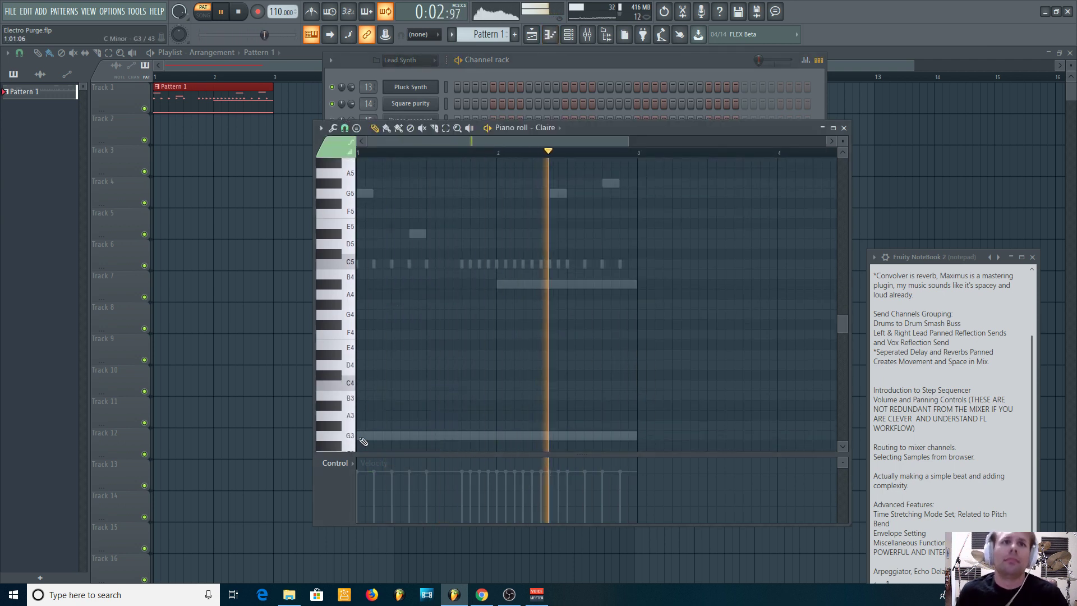
left_click(377, 436)
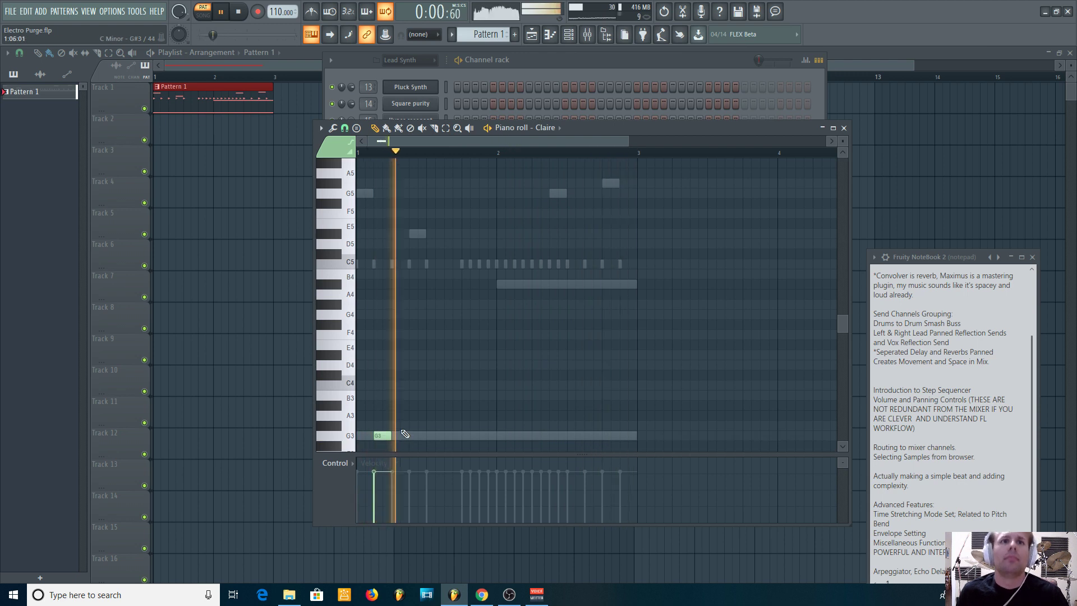
scroll(394, 365, "up", 2)
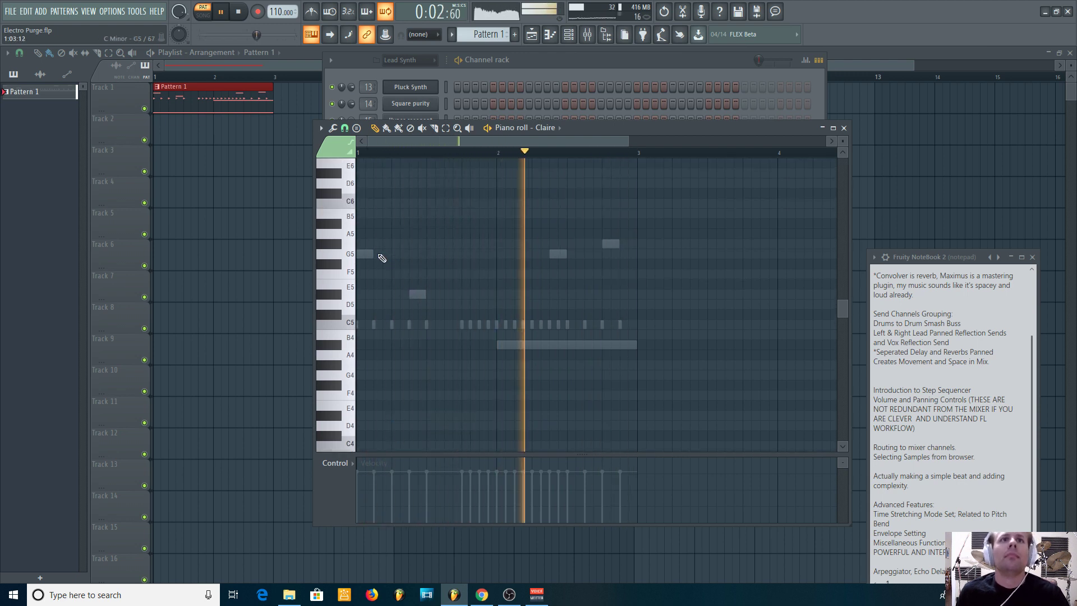
Add a G4 note at step 3 of bar 1 for Claire, try a longer length, and shorten it to two steps
left_click(379, 375)
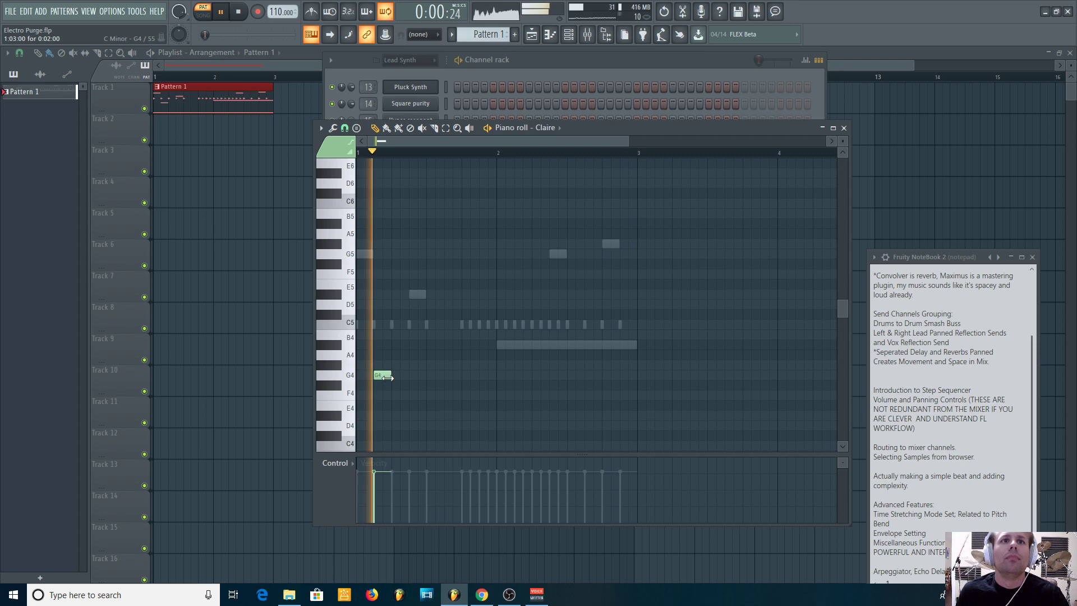
left_click_drag(388, 377, 426, 377)
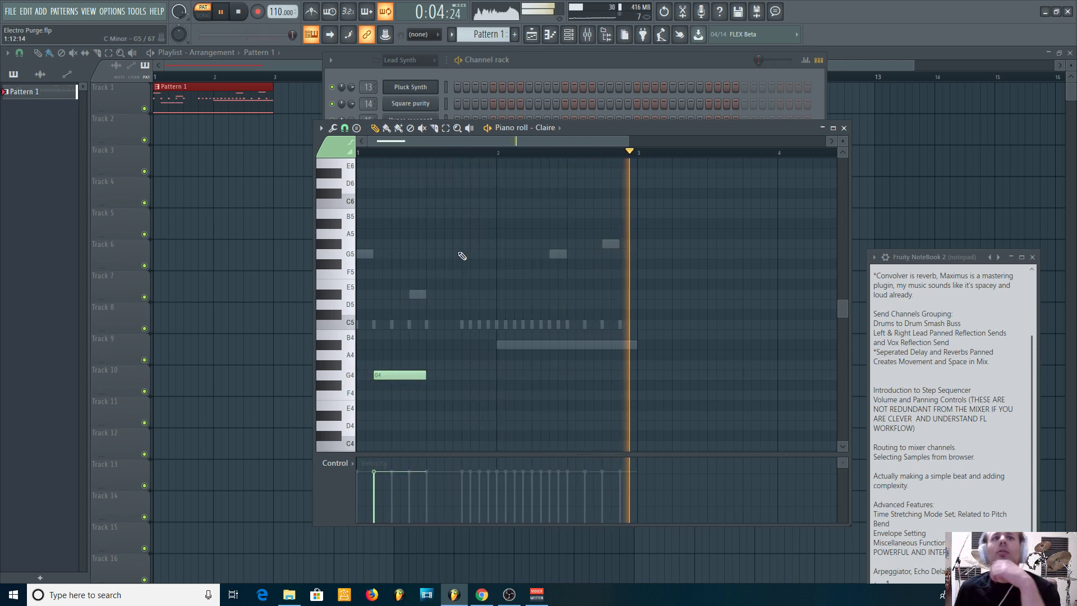
left_click_drag(405, 382, 391, 382)
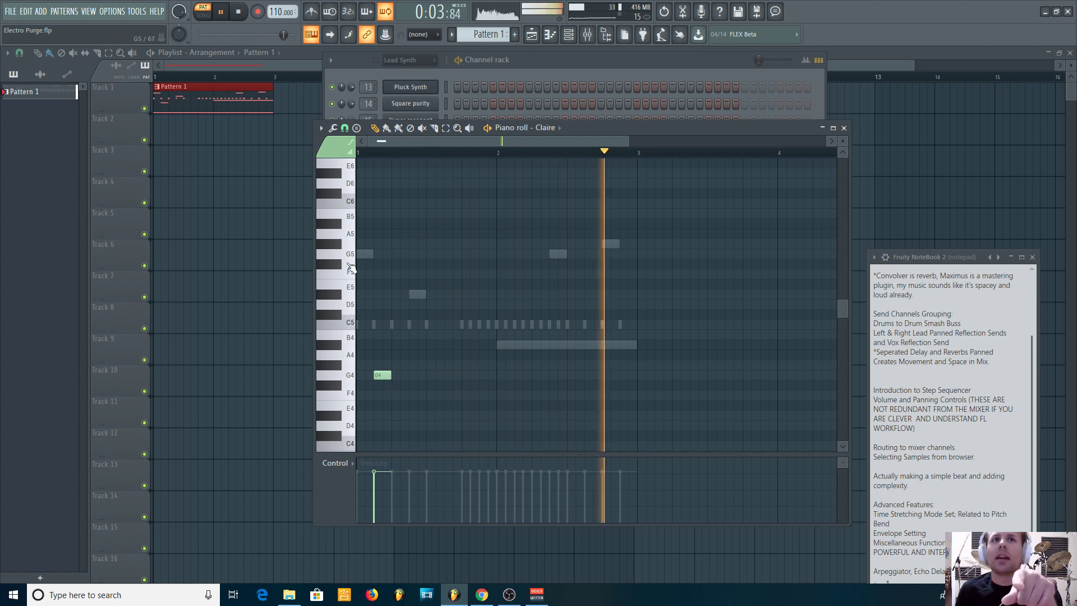
Add two-step Claire notes: C6 at step 11 of bar 1 and D#5 at step 11 of bar 2
scroll(436, 385, "down", 5)
scroll(404, 306, "up", 4)
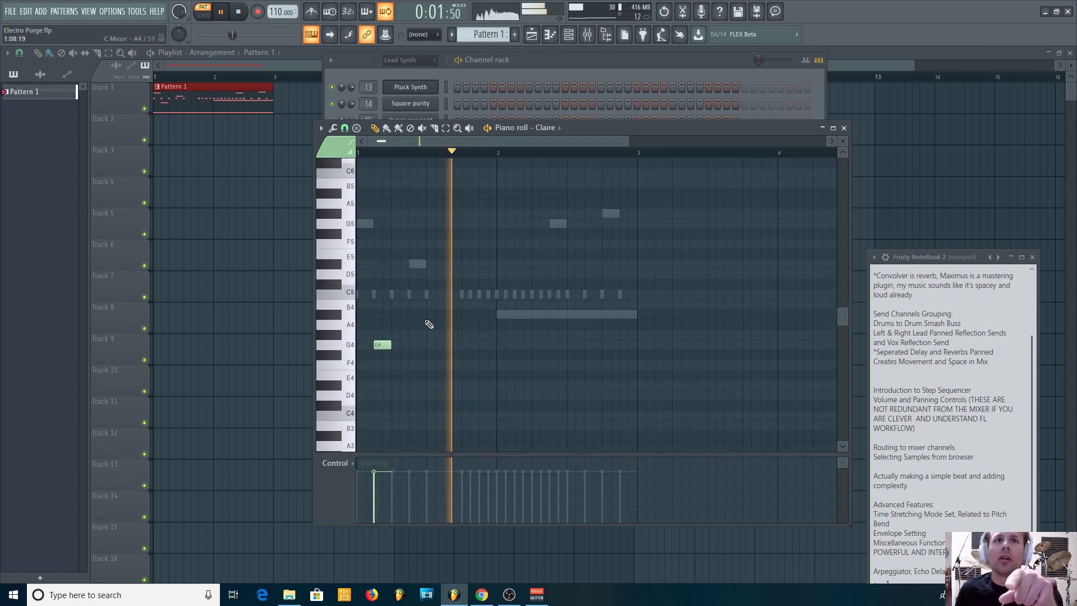
scroll(429, 324, "up", 2)
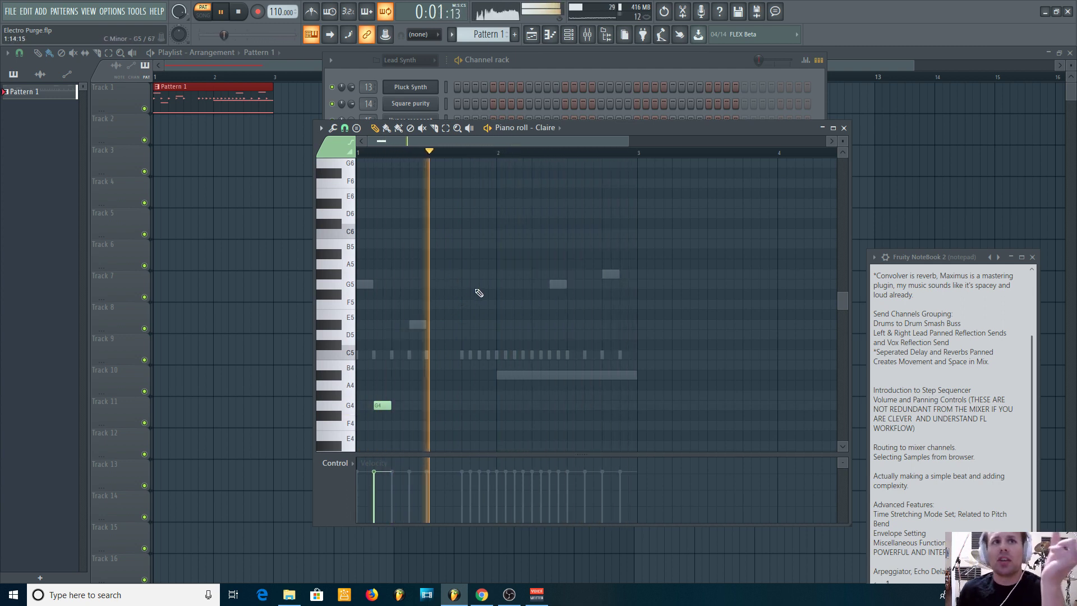
left_click(452, 234)
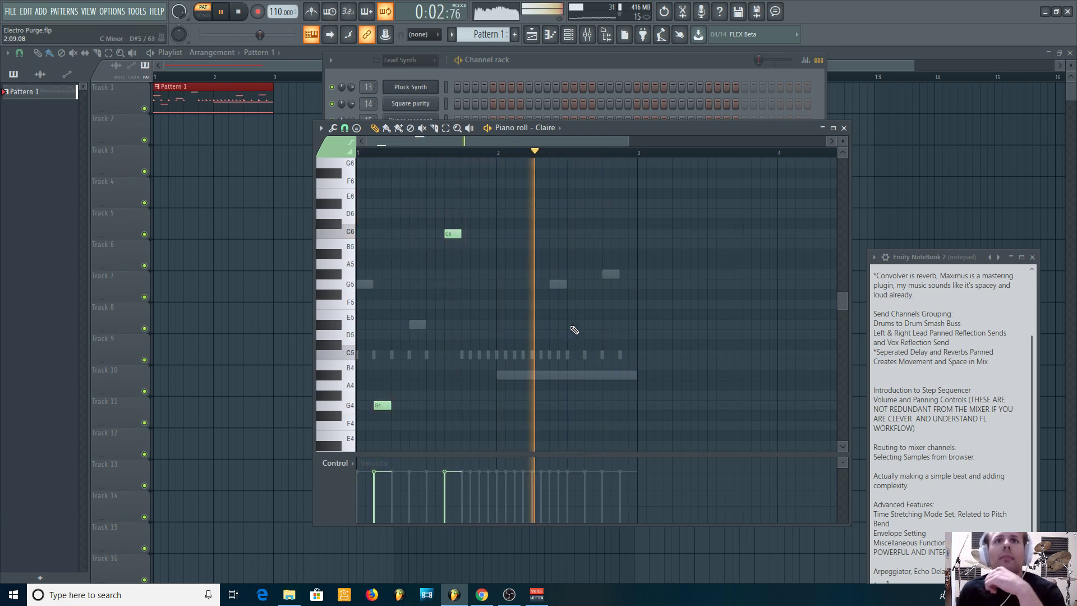
left_click(589, 324)
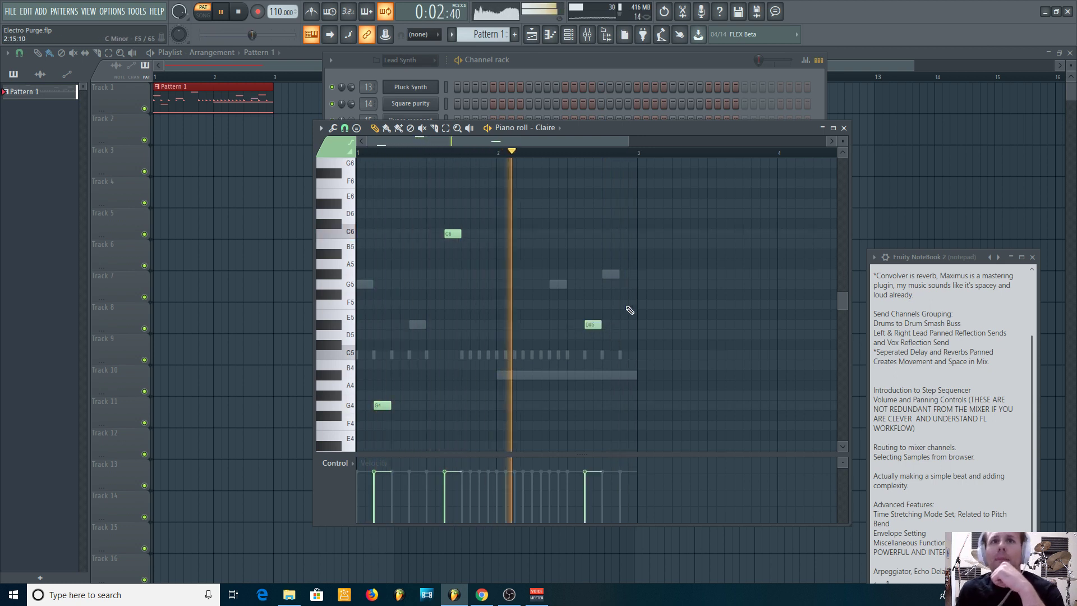
scroll(491, 257, "down", 3)
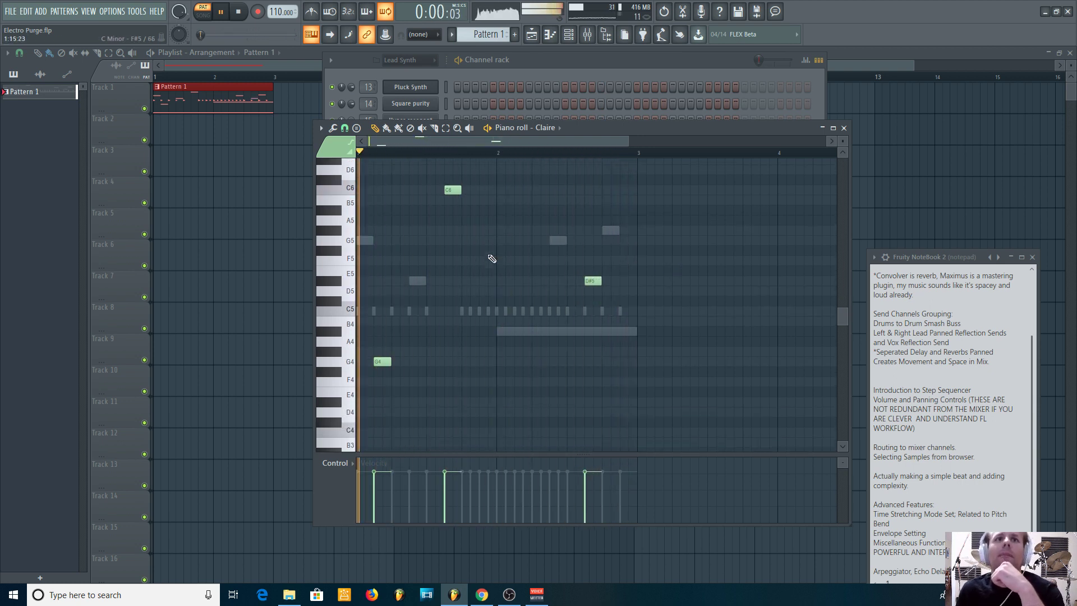
Show the Synth Bass channel group, open the BassMoog piano roll, and halt playback
left_click(561, 59)
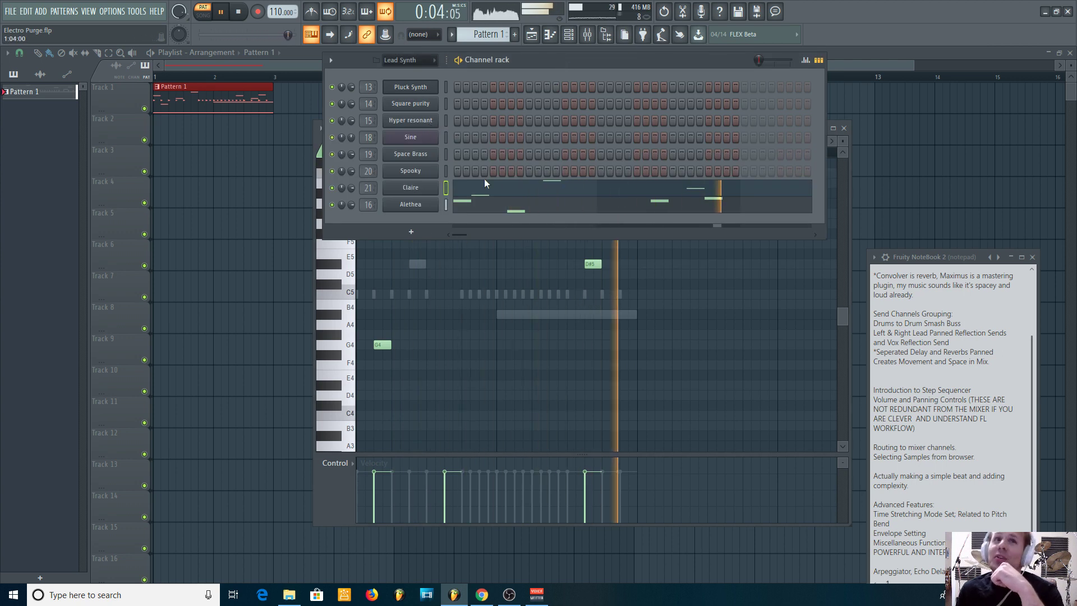
left_click(408, 59)
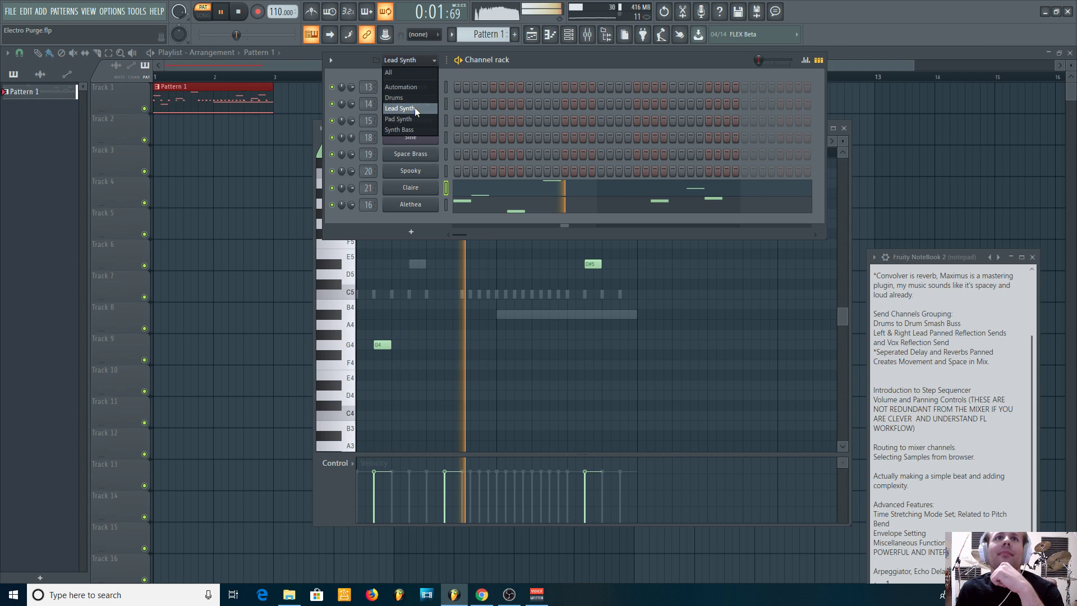
left_click(413, 129)
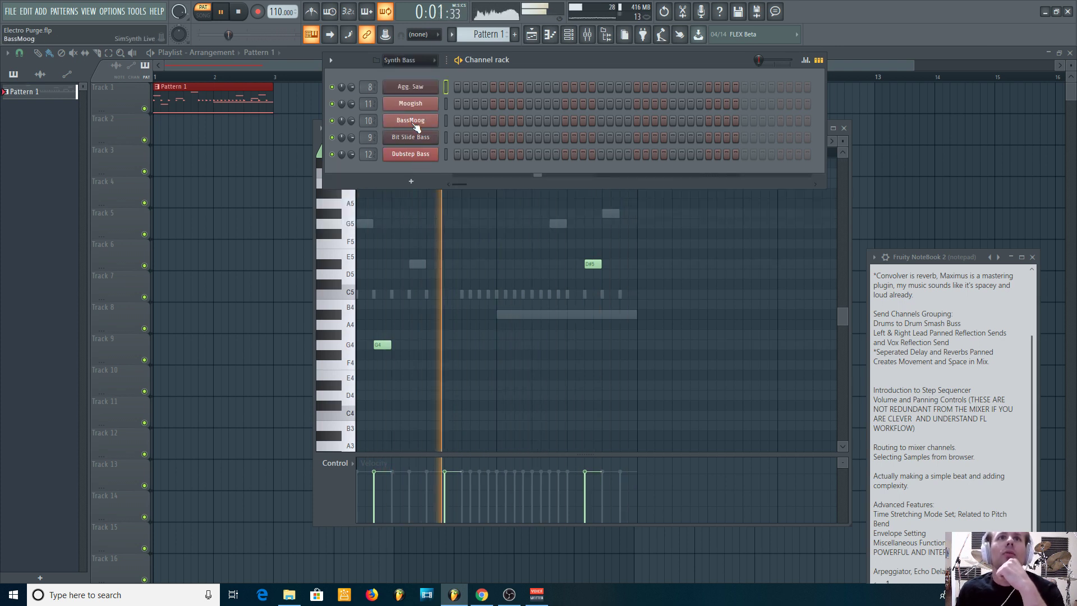
right_click(420, 120)
left_click(468, 120)
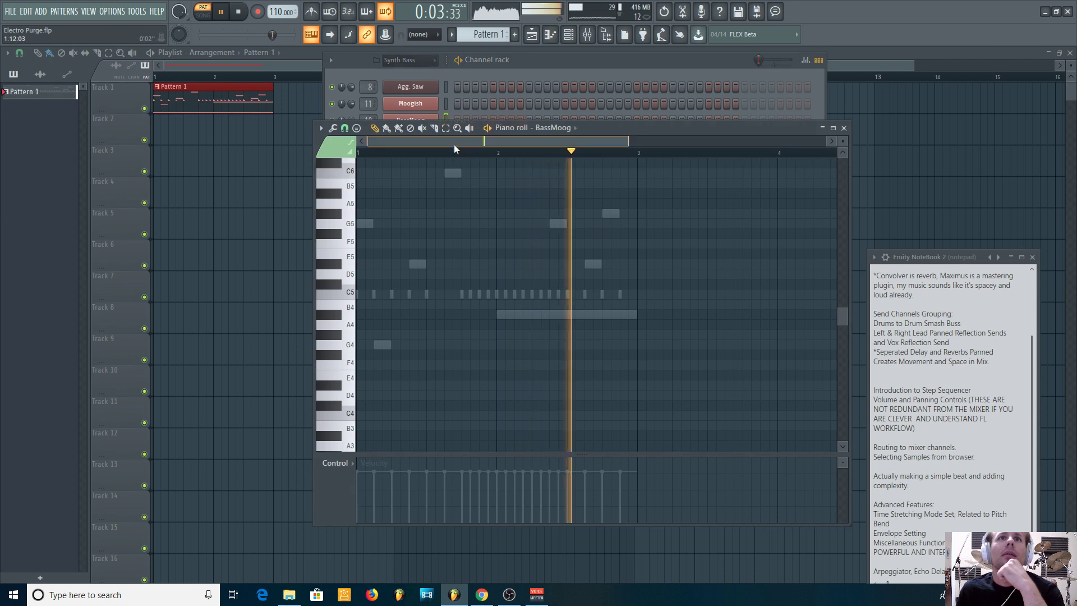
left_click(223, 12)
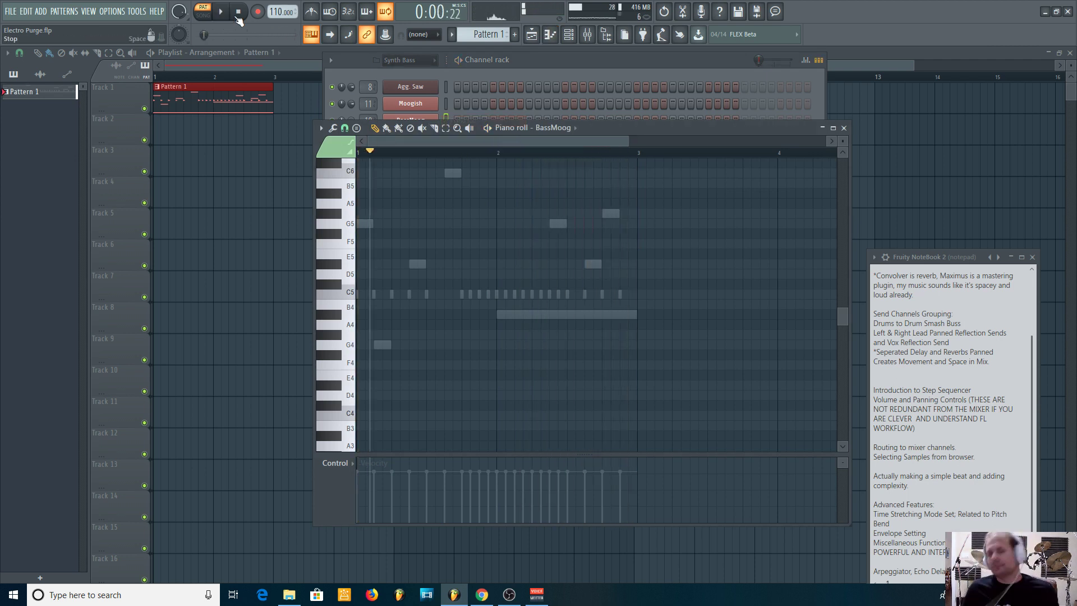
Switch from BassMoog to the Moogish piano roll and close the Moogish plugin window
left_click(483, 73)
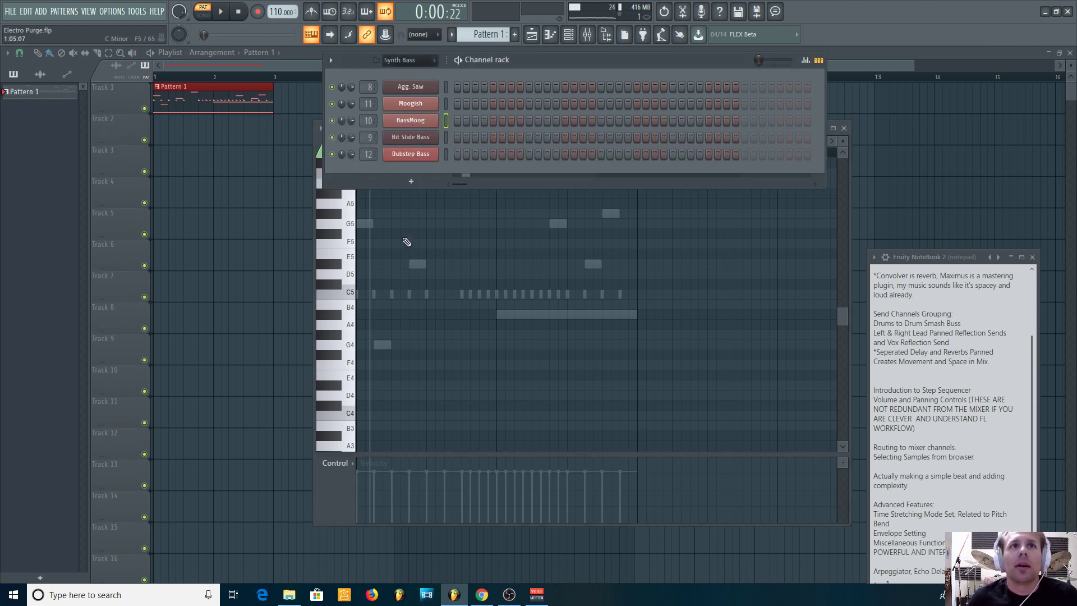
left_click(425, 121)
right_click(425, 121)
left_click(447, 124)
right_click(408, 123)
left_click(413, 115)
left_click(414, 112)
right_click(414, 112)
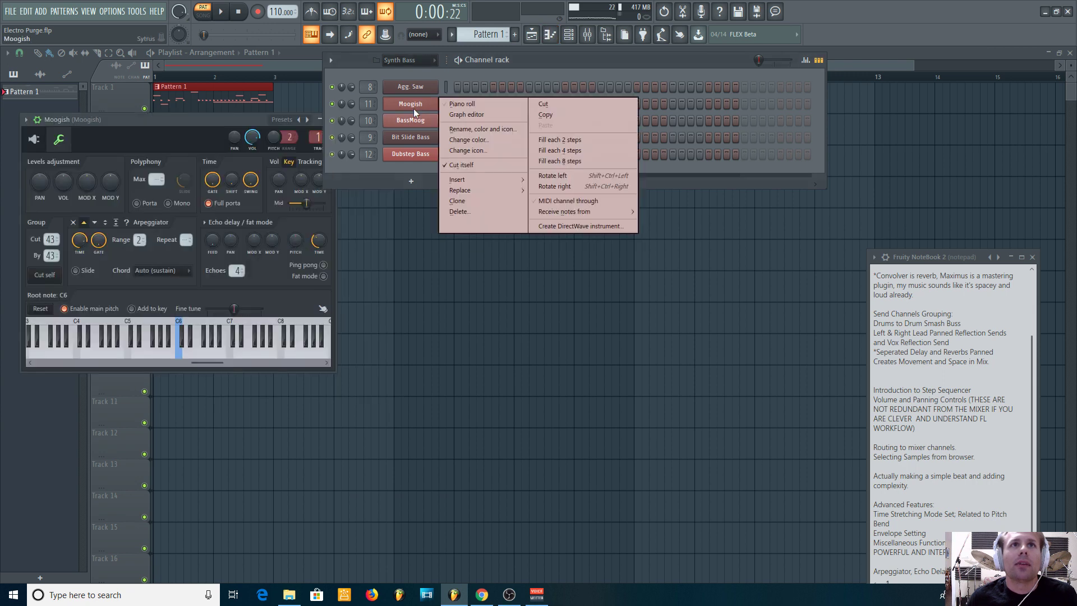
left_click(462, 104)
left_click(237, 123)
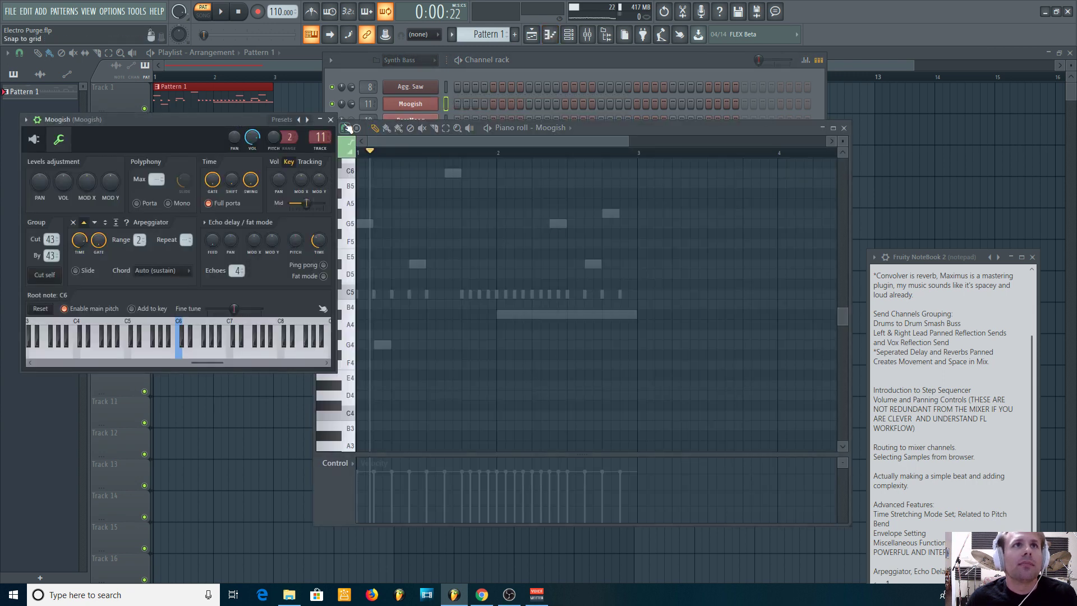
left_click(331, 120)
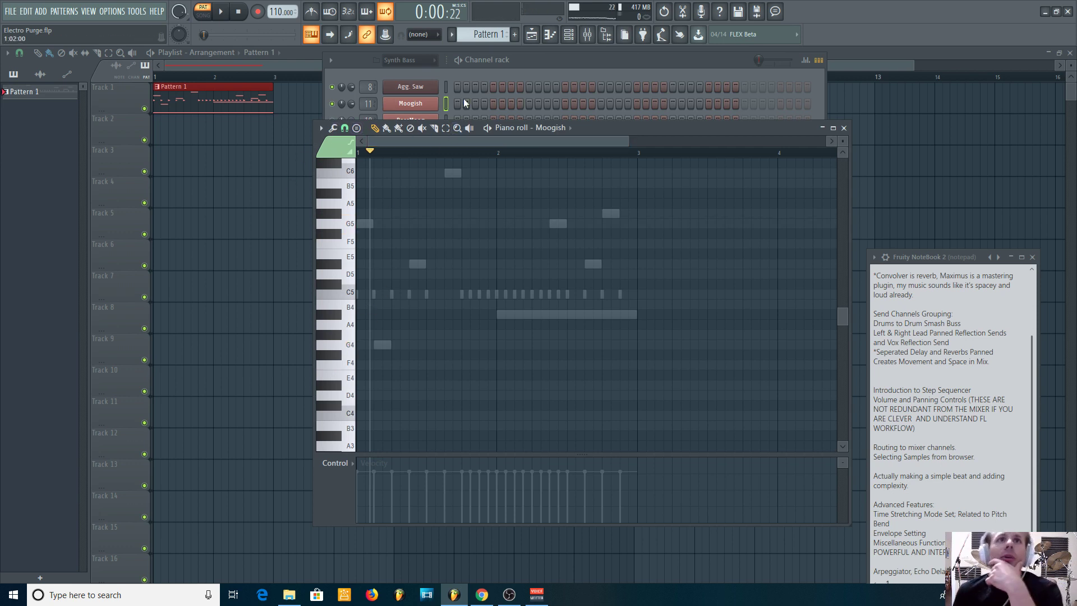
Reopen the Moogish plugin window, place it over the piano roll, and examine its miscellaneous functions page
left_click(498, 90)
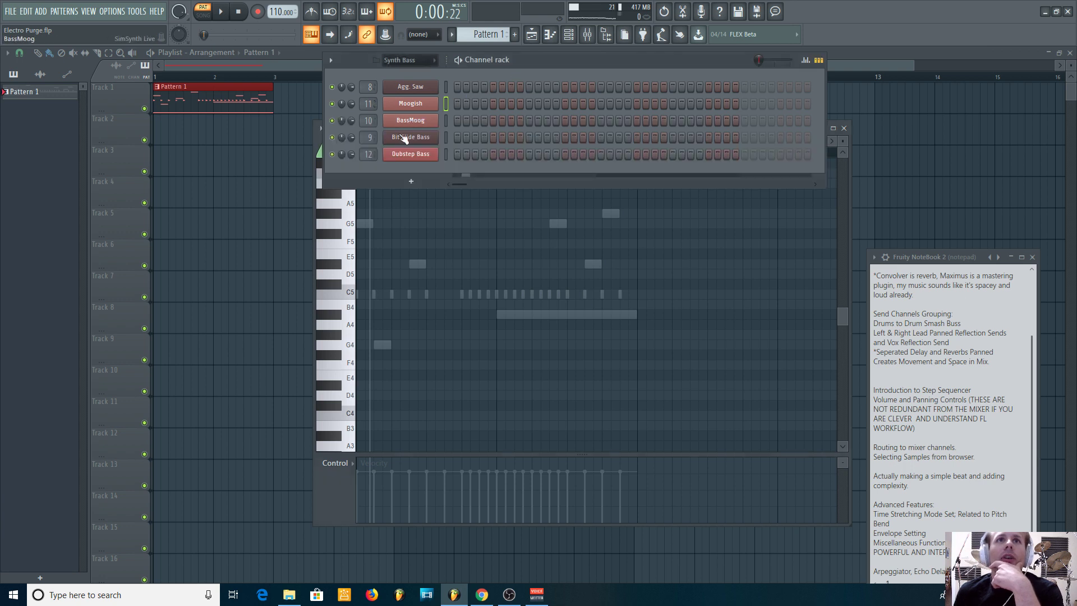
left_click(410, 103)
left_click_drag(200, 124, 489, 138)
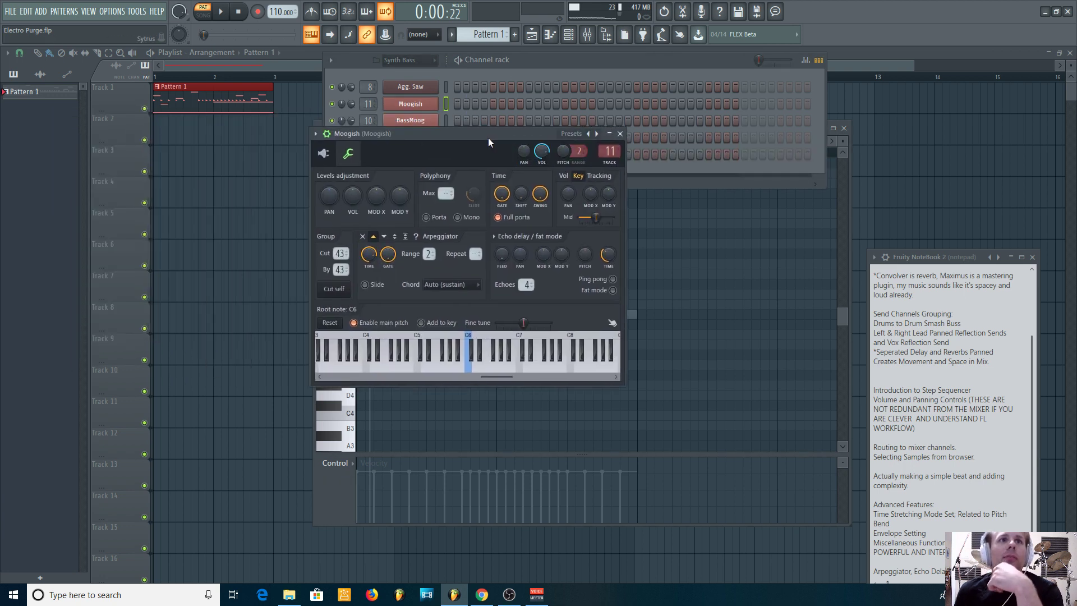
left_click(326, 154)
left_click(348, 156)
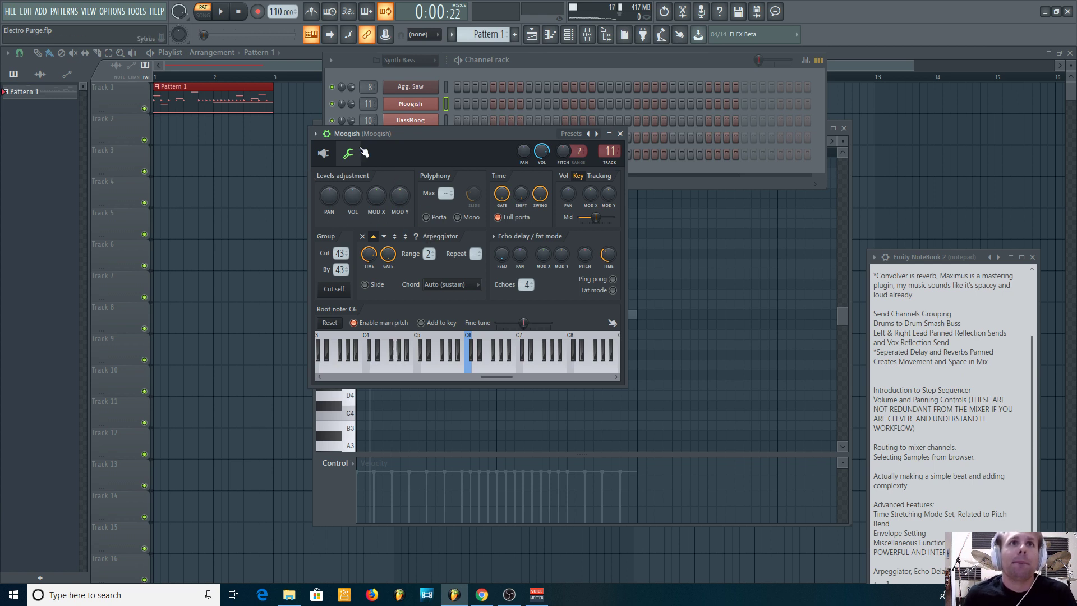
View the Sytrus plugin editor for Moogish, shift its window aside, and hide and reshow the detailed settings
left_click(331, 160)
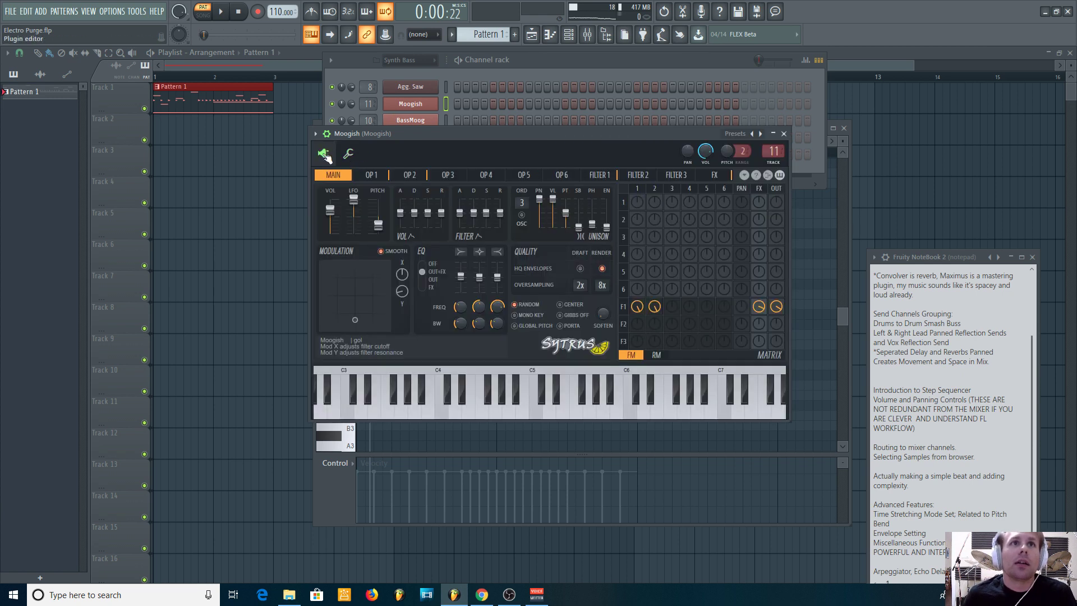
left_click_drag(389, 133, 347, 132)
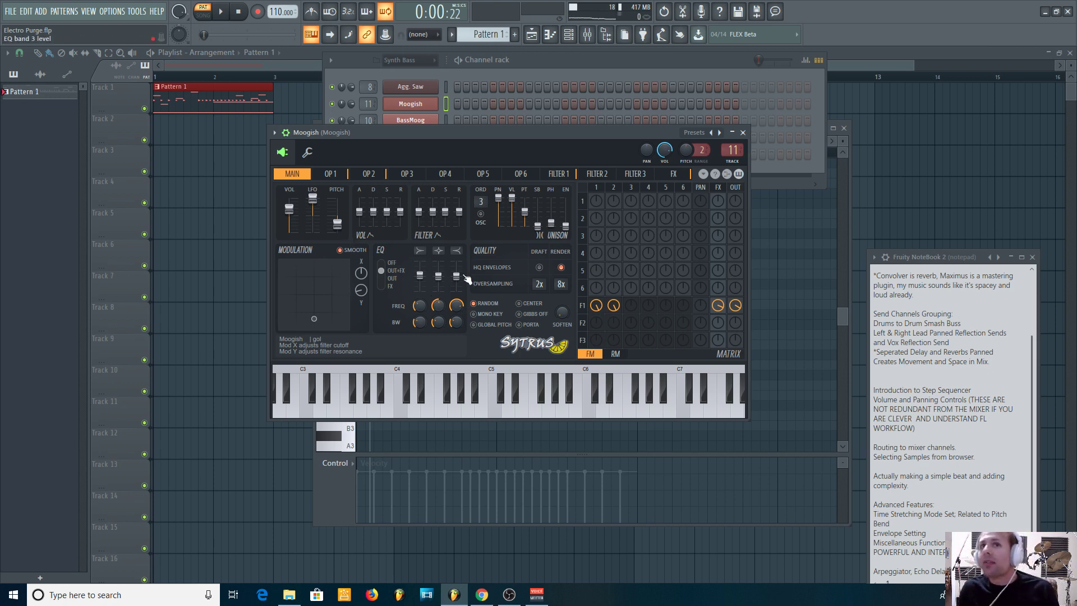
left_click(288, 136)
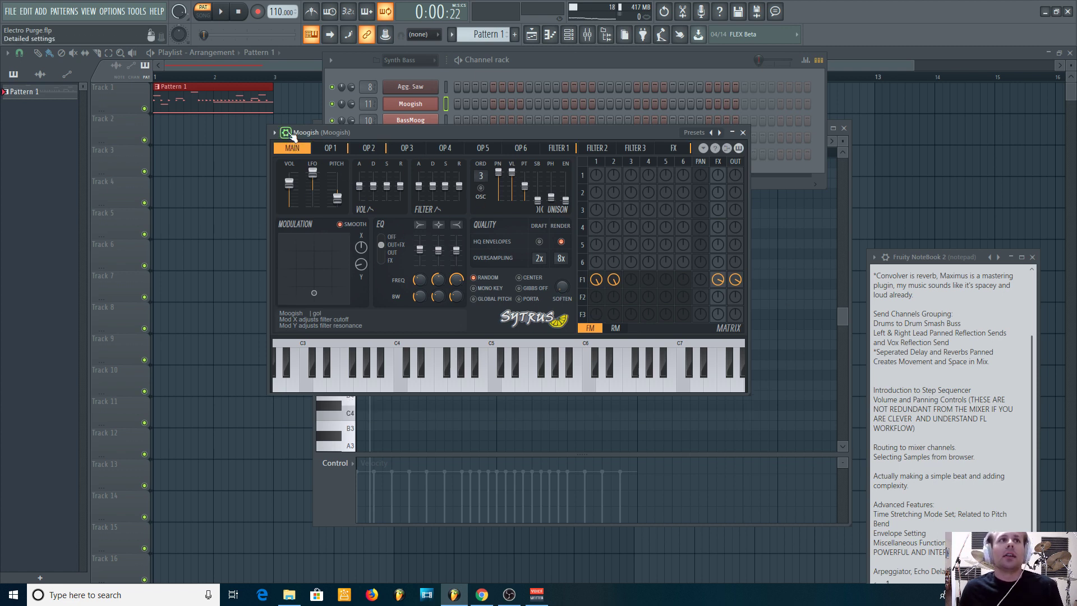
left_click(291, 136)
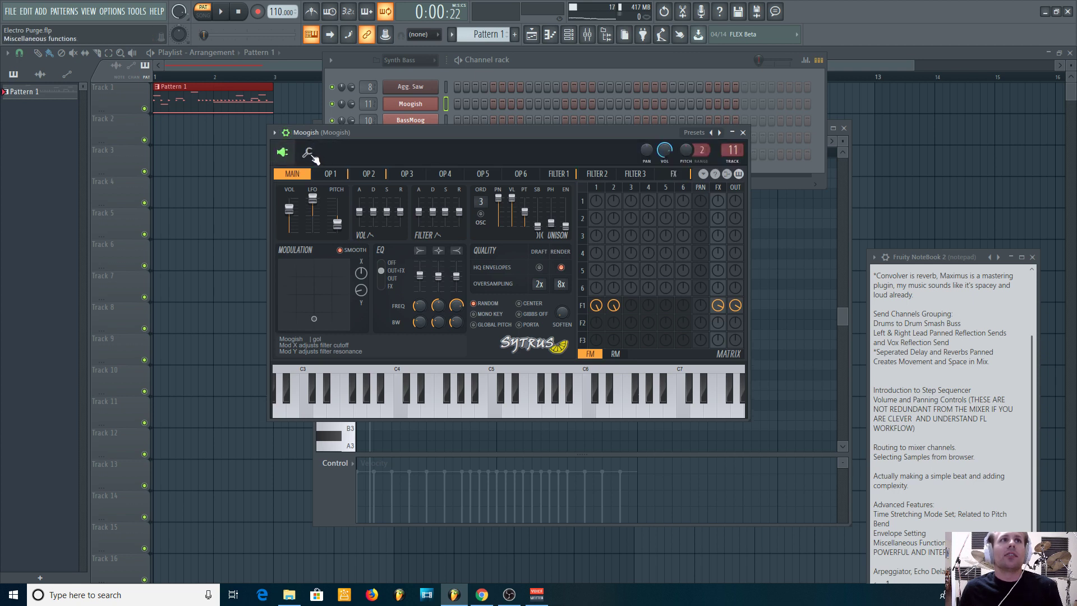
Show Moogish's miscellaneous functions page
left_click(310, 154)
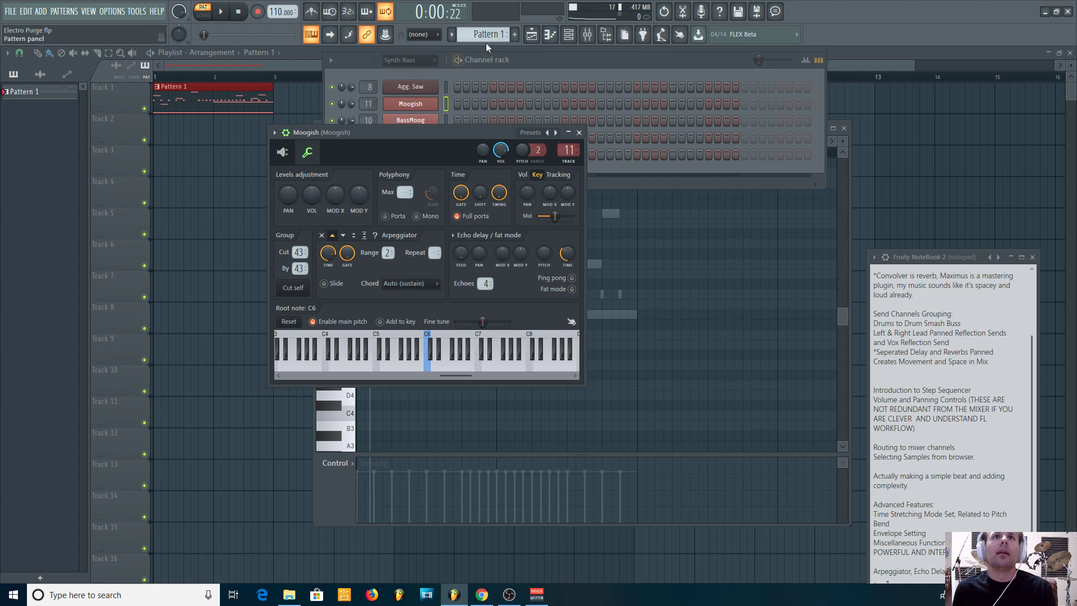
left_click(512, 34)
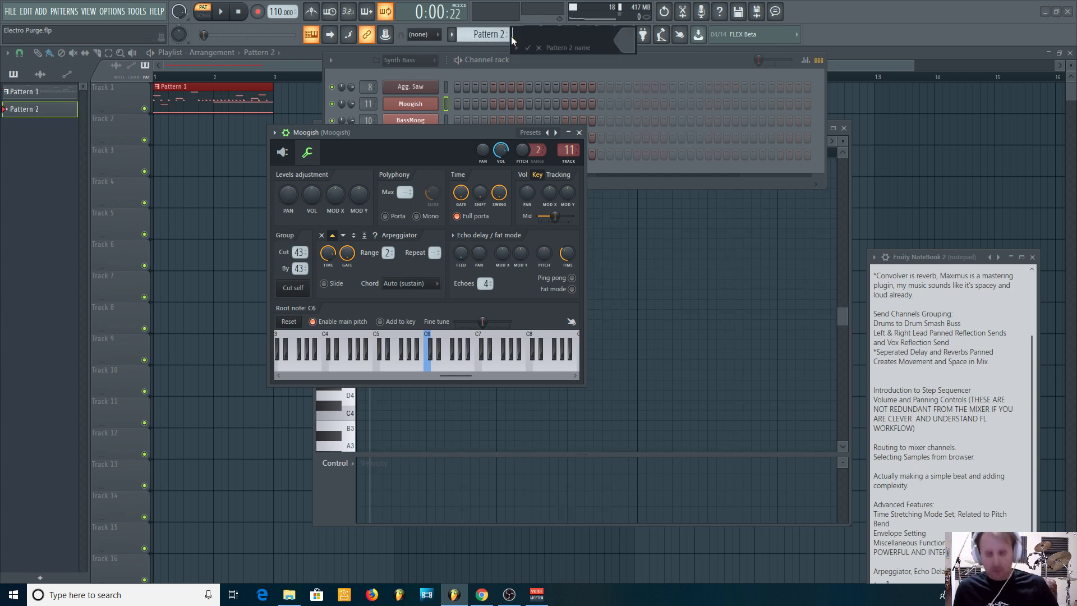
left_click(325, 476)
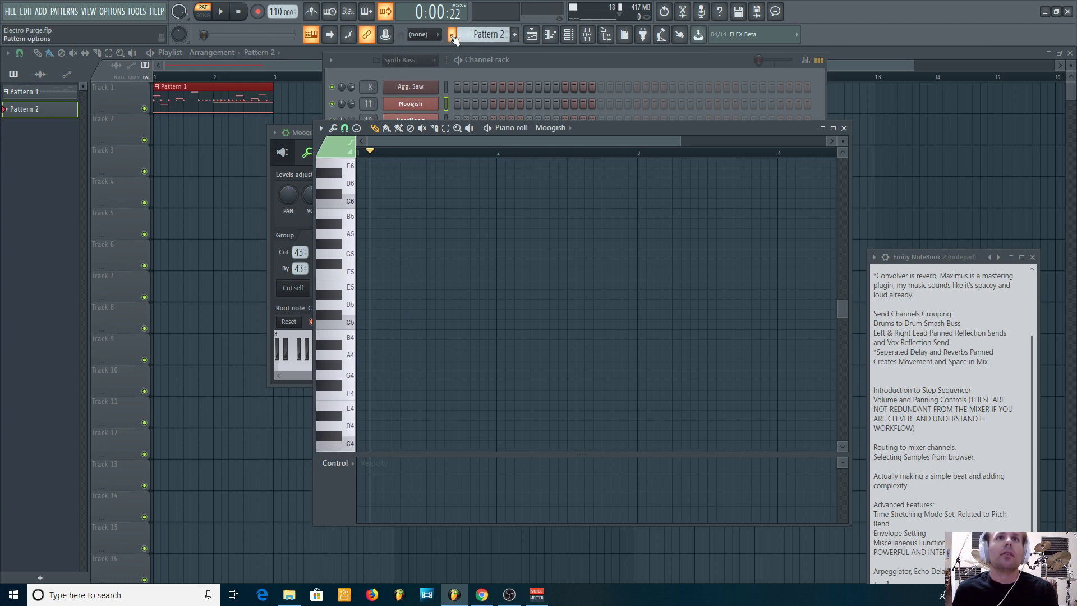
left_click(452, 35)
left_click(479, 50)
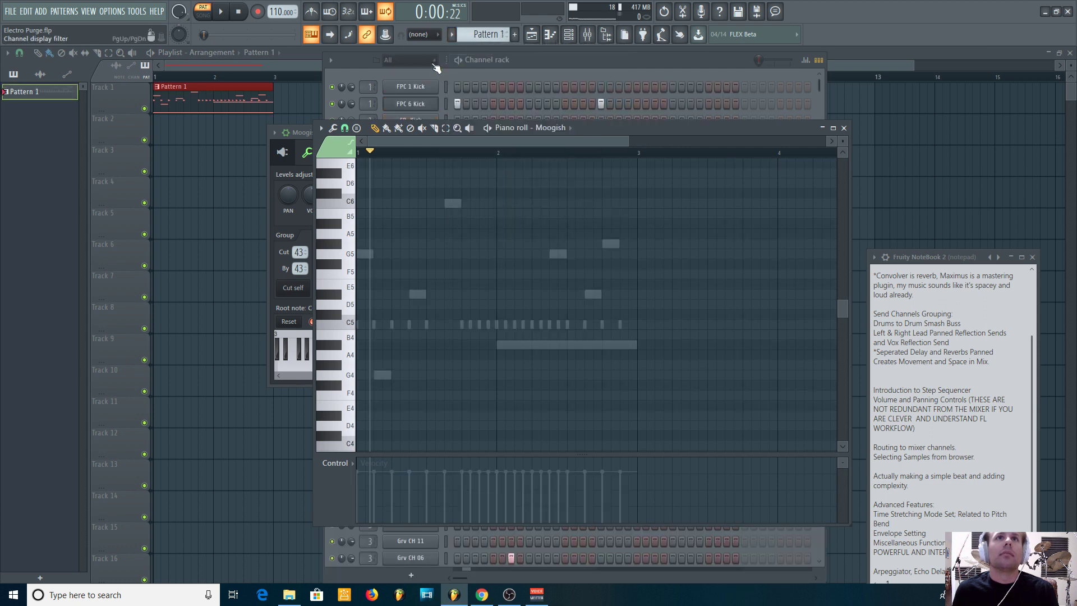
left_click(427, 62)
left_click(427, 61)
left_click(399, 130)
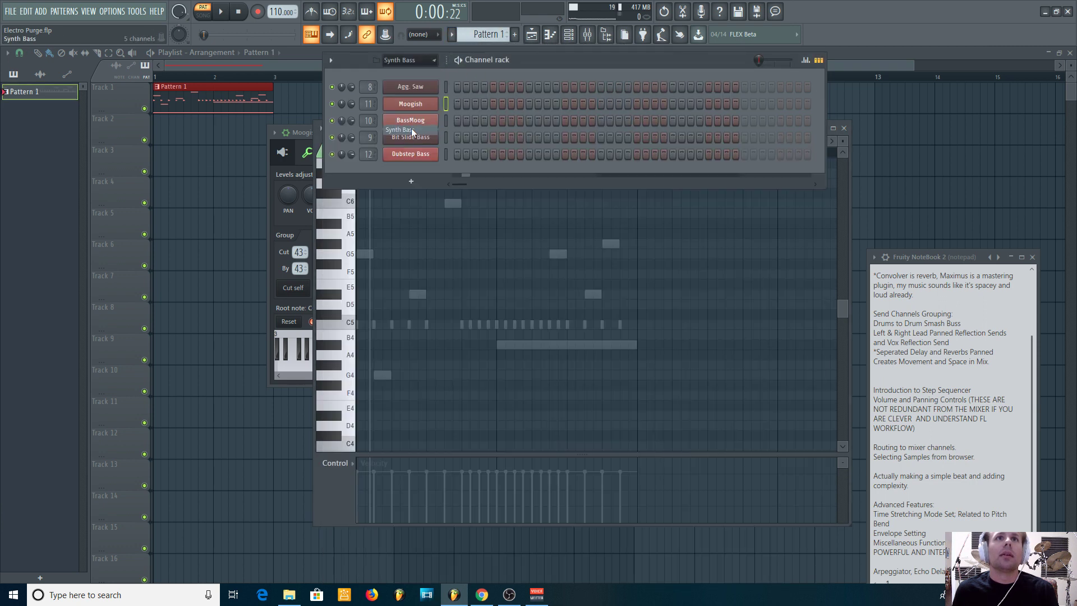
Solo the Moogish channel and reopen its plugin window
right_click(331, 105)
left_click(324, 114)
left_click(426, 105)
left_click(427, 104)
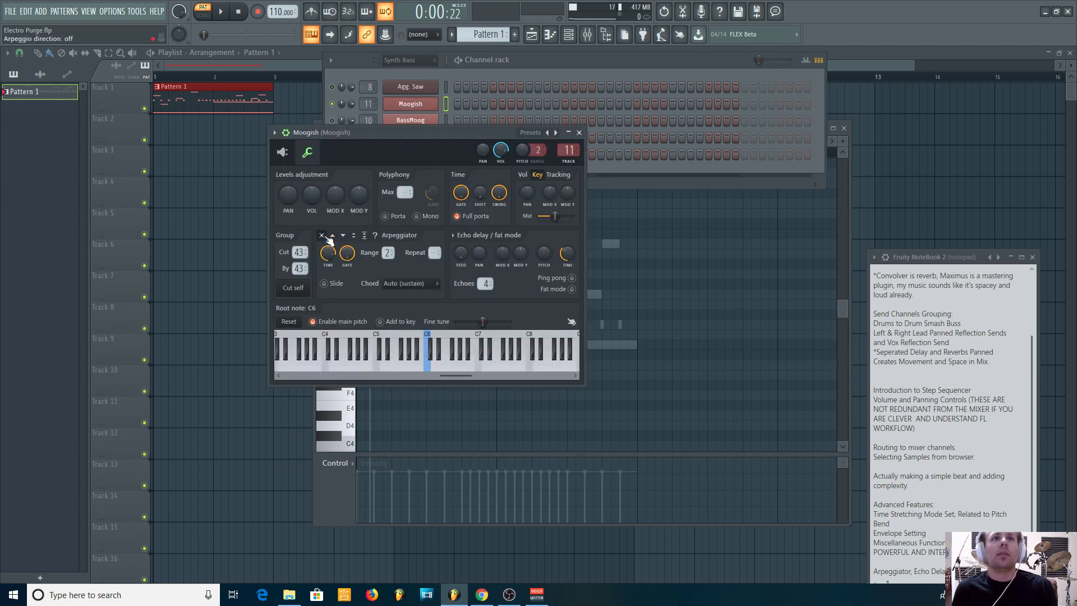
Turn off Moogish's arpeggiator and choose Auto (sustain) as its arpeggio chord
left_click(324, 237)
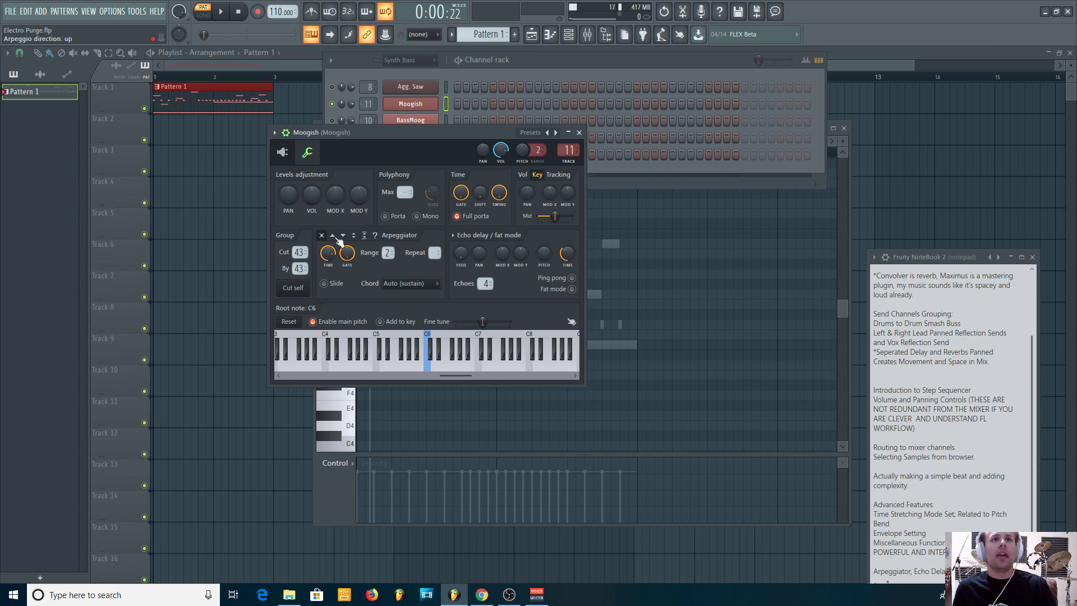
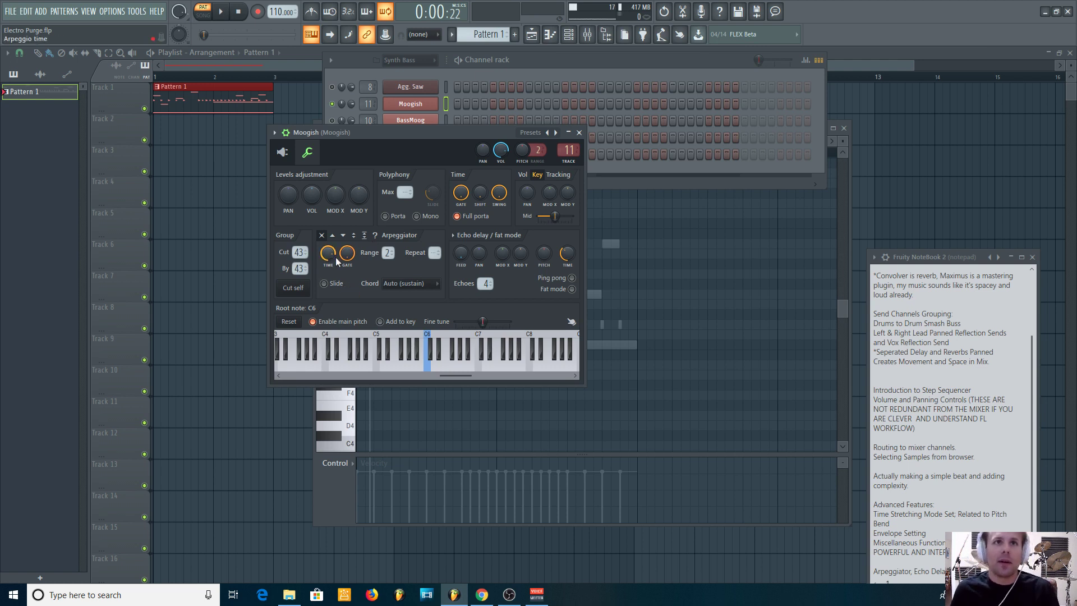
left_click(393, 283)
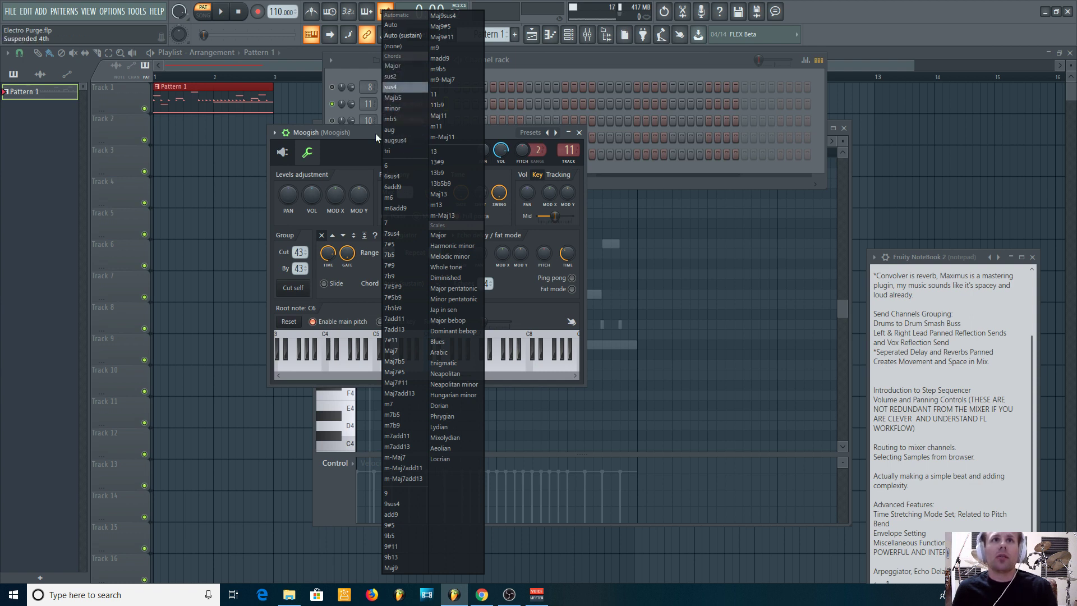
left_click(404, 36)
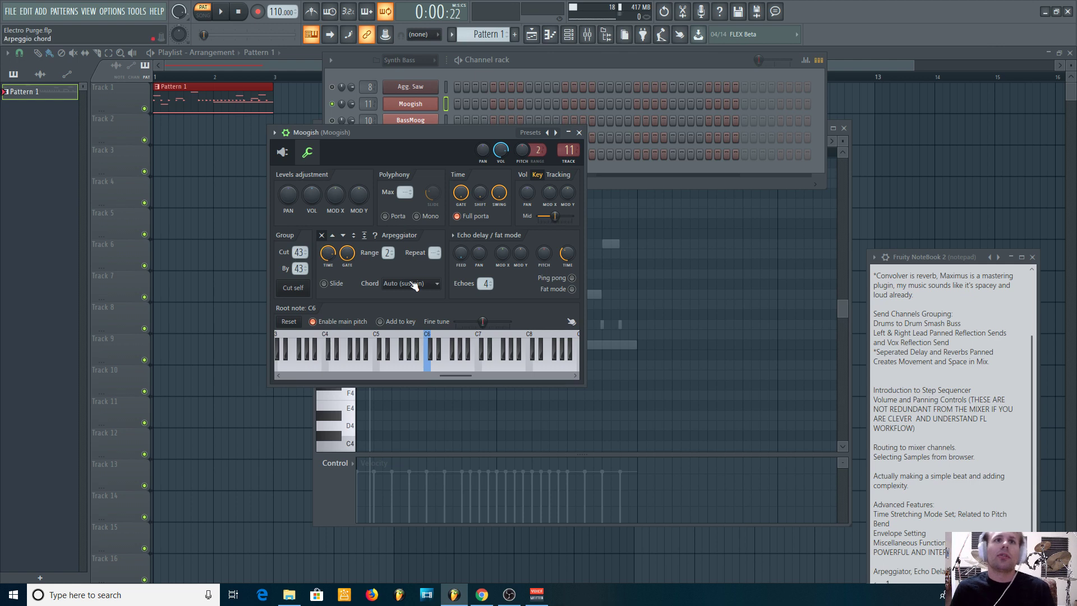
Draw a one-bar G4 note in bar 1 and a one-bar C4 note in bar 2 for Moogish, and play the pattern from the start
left_click(339, 488)
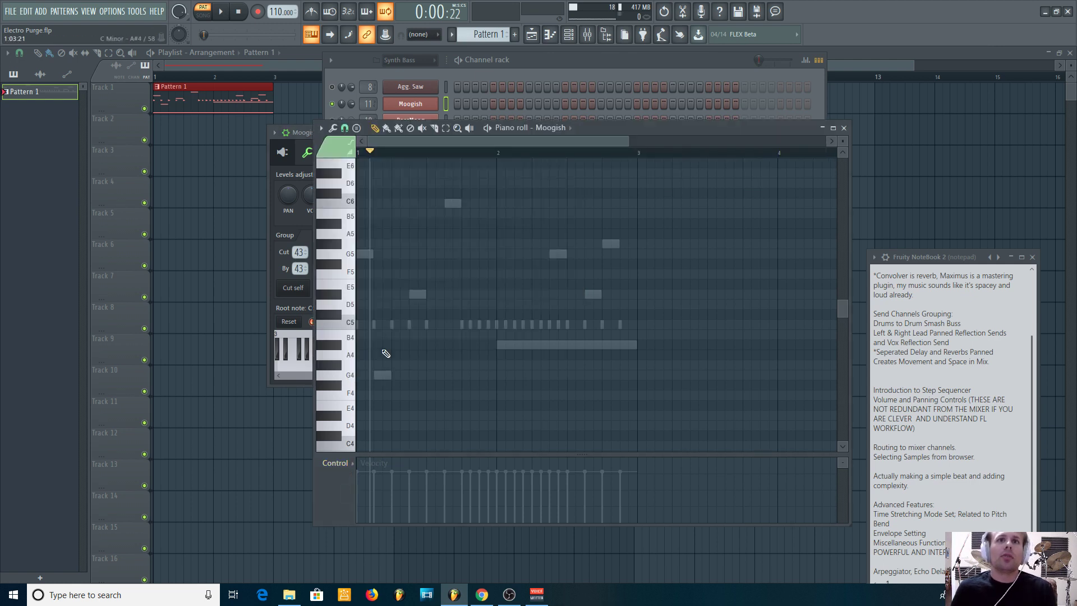
scroll(385, 351, "down", 1)
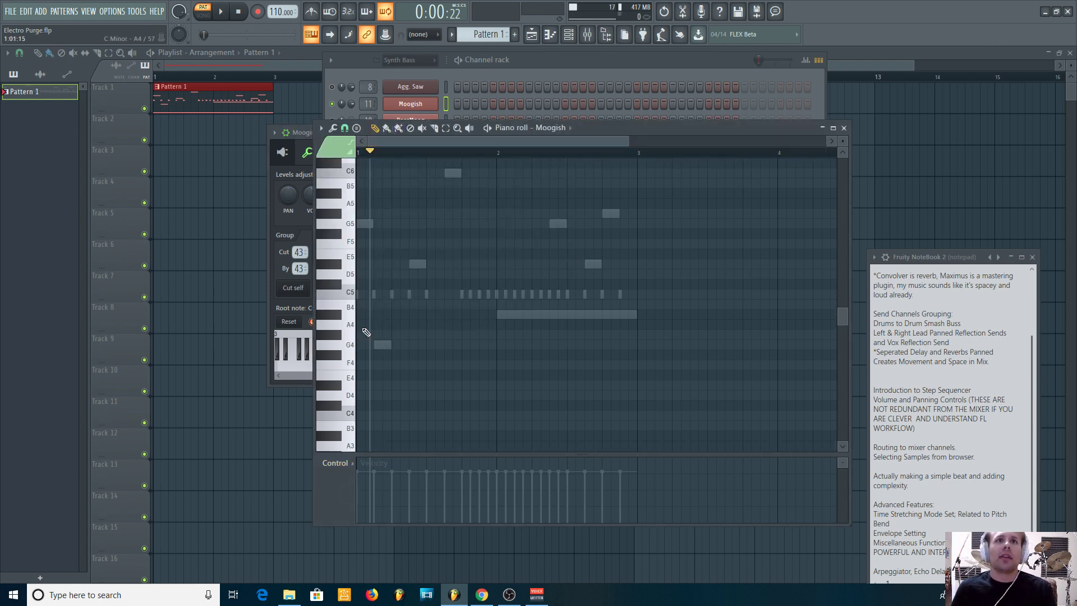
left_click(367, 344)
left_click_drag(377, 346, 493, 352)
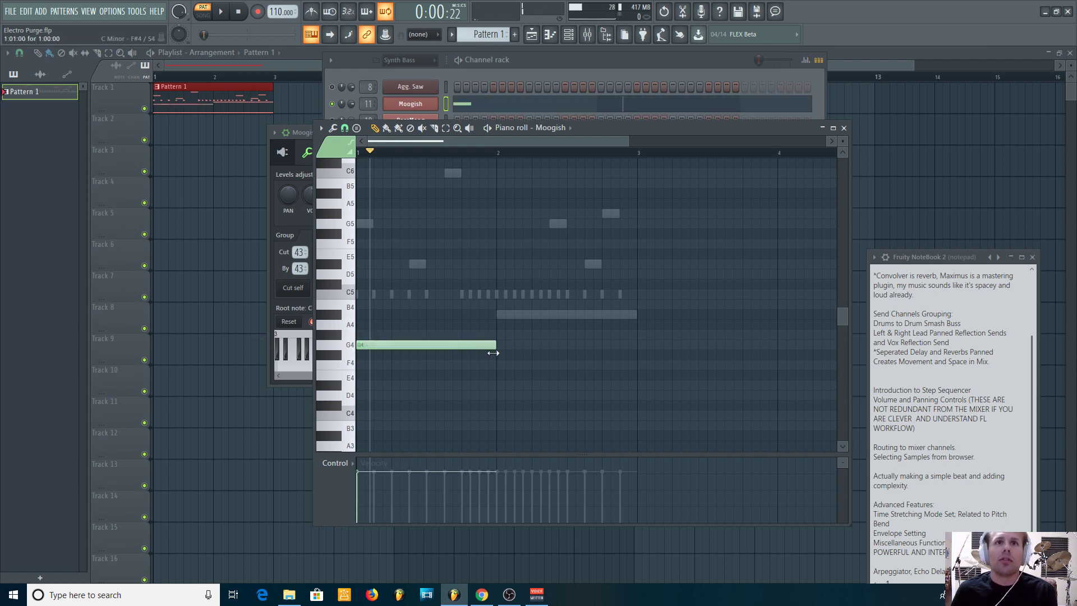
scroll(493, 389, "down", 1)
left_click(498, 386)
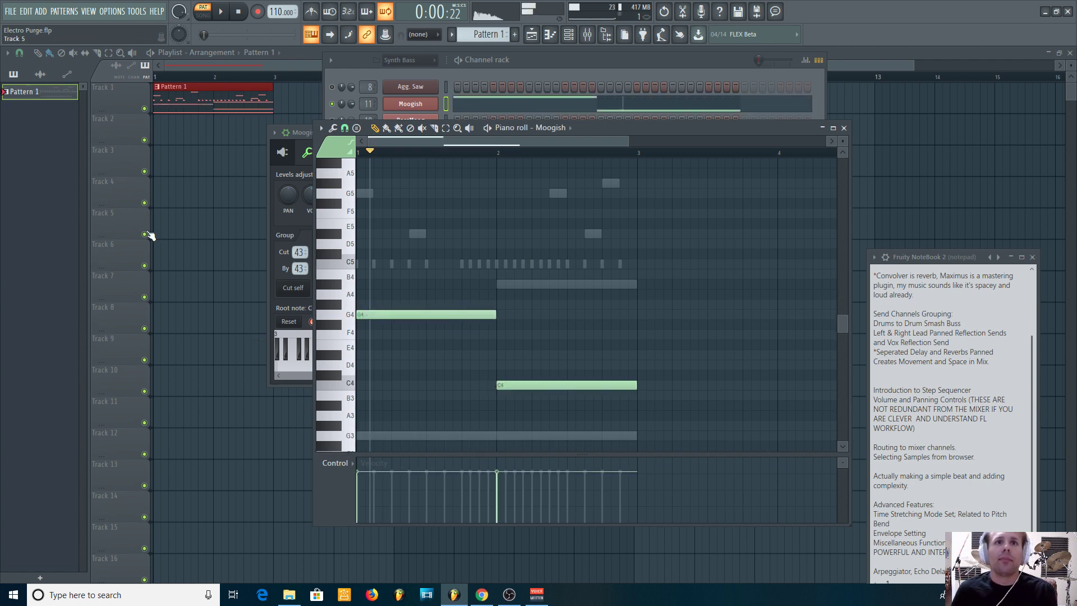
left_click(238, 13)
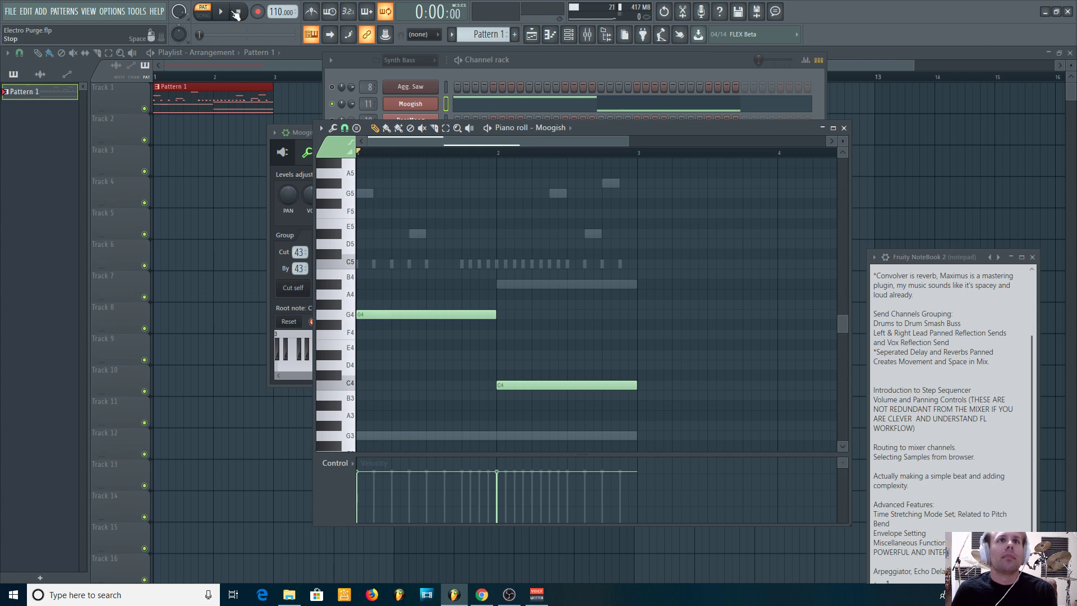
key("space")
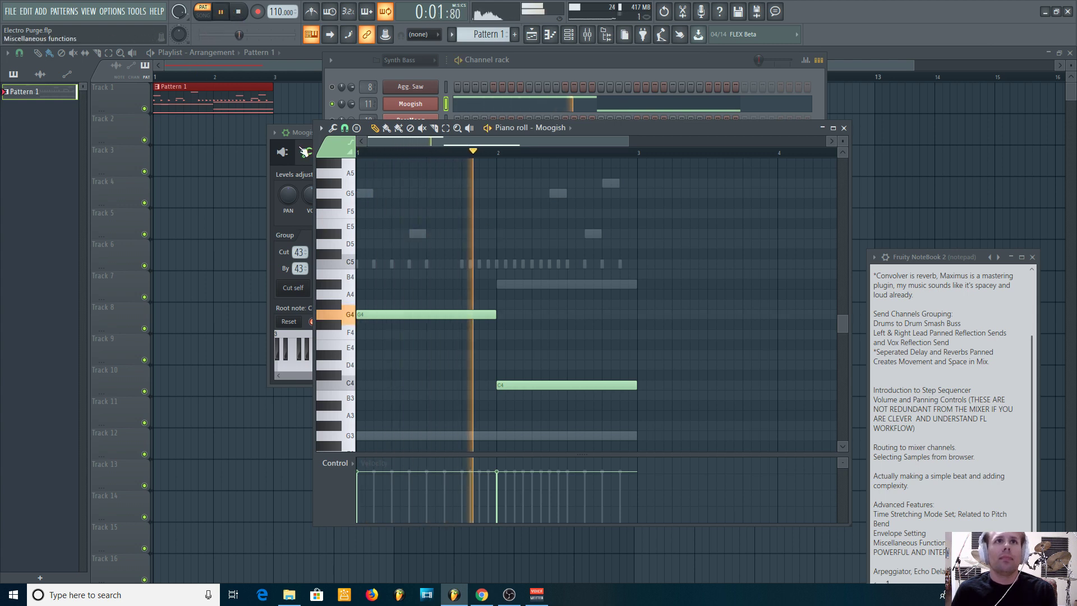
Set Moogish's arpeggio direction to up and move the plugin window away from the drawn notes
left_click(271, 289)
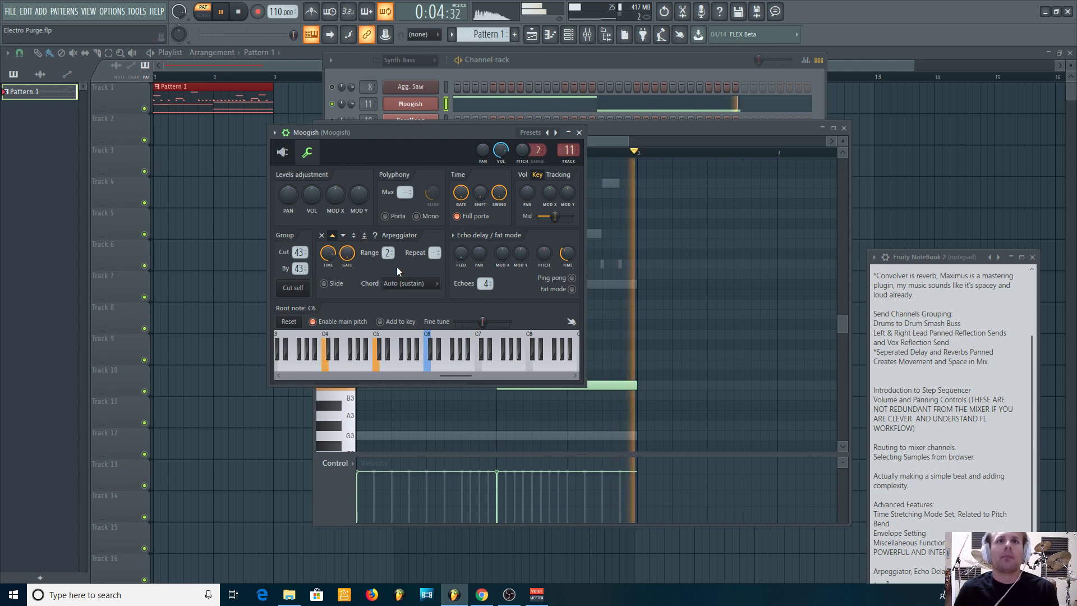
left_click_drag(419, 132, 763, 67)
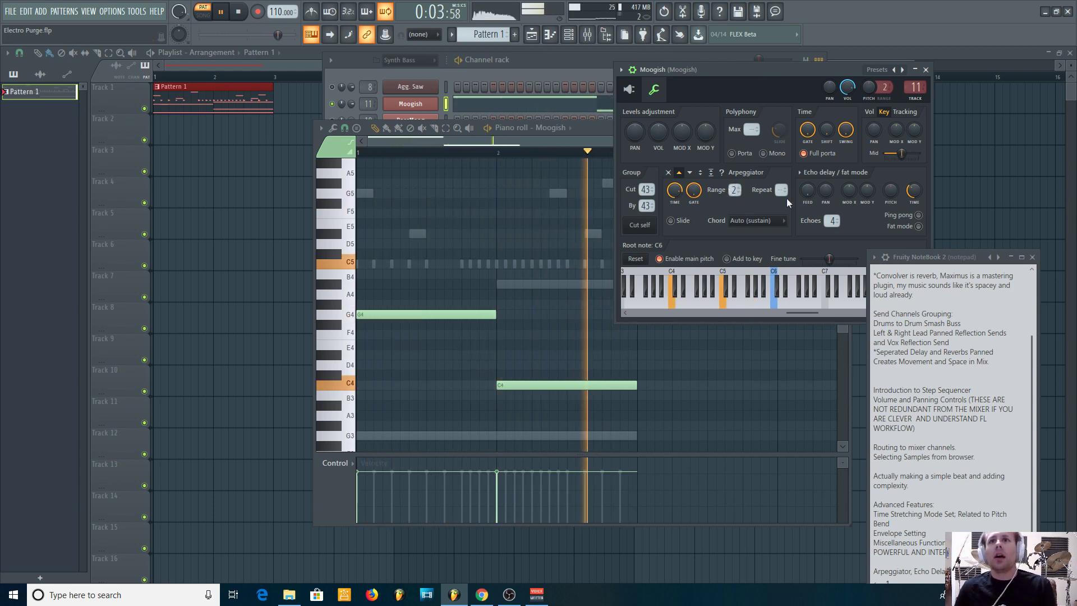
Try arpeggio repeat values of 2 and 3 on Moogish, and clear the repeat again
scroll(782, 190, "up", 1)
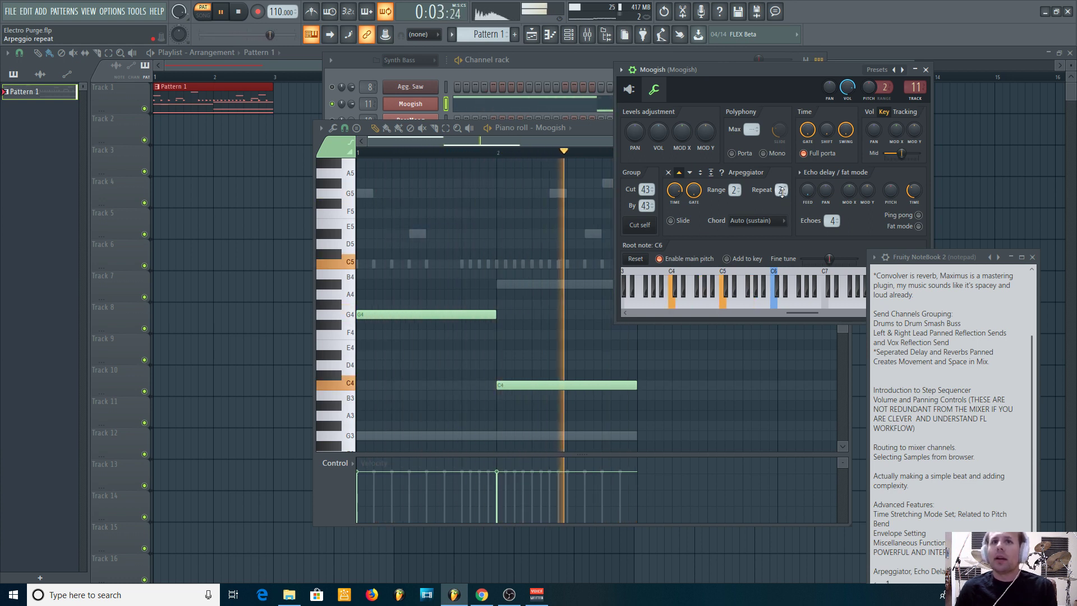
scroll(782, 191, "up", 1)
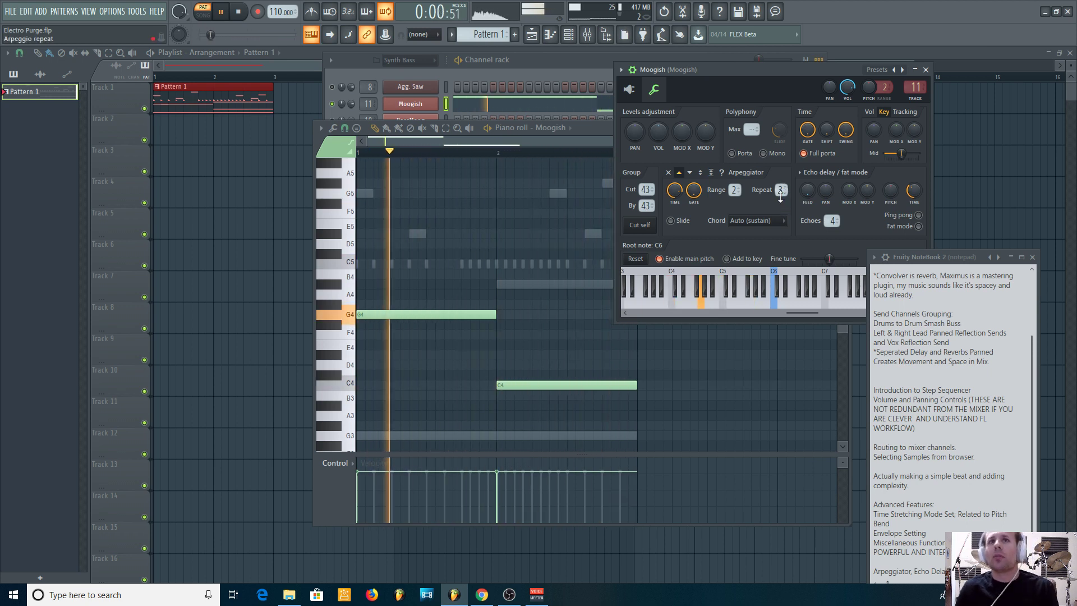
scroll(780, 192, "down", 3)
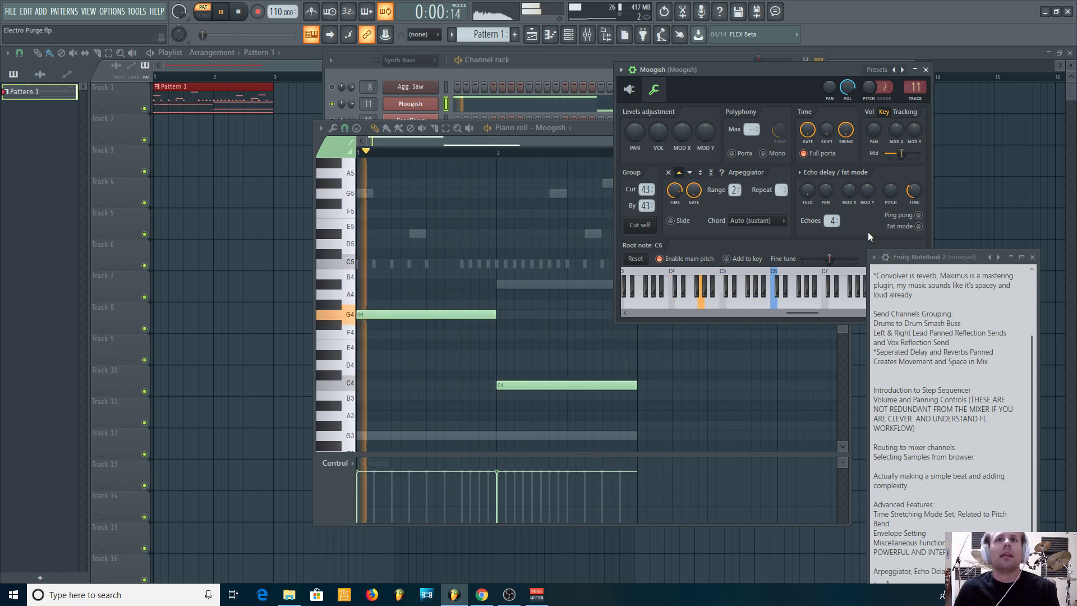
Try arpeggio times of 2 steps and 4 steps on Moogish during playback
right_click(675, 192)
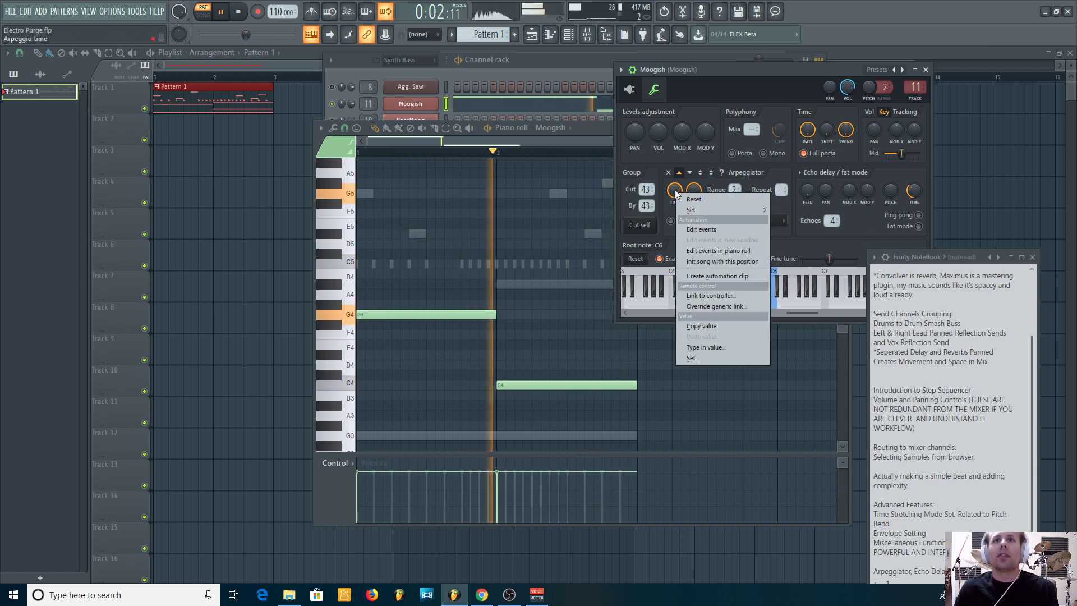
mouse_move(692, 212)
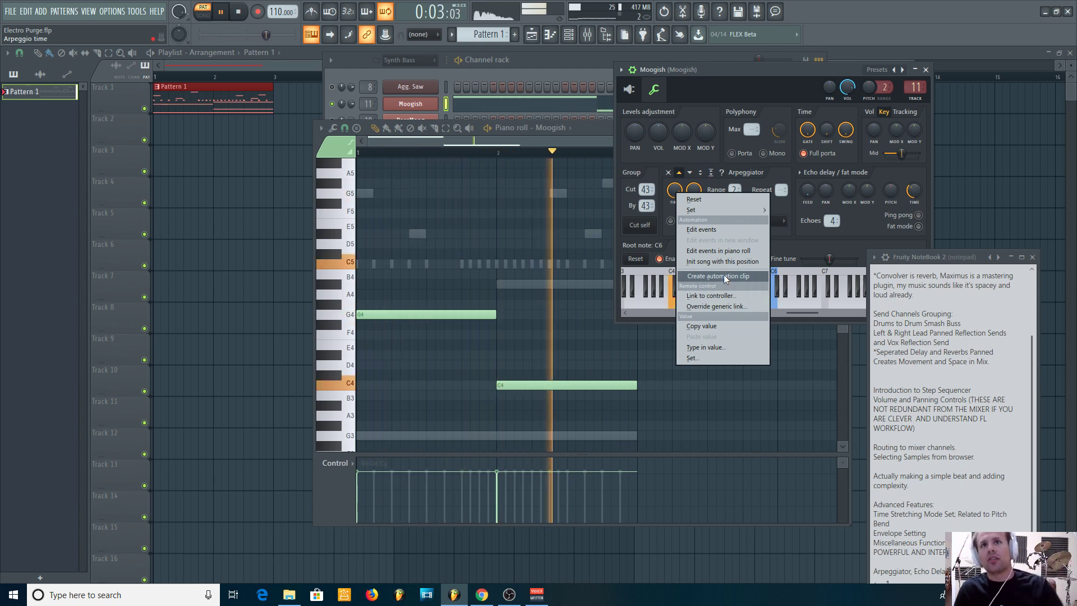
mouse_move(718, 211)
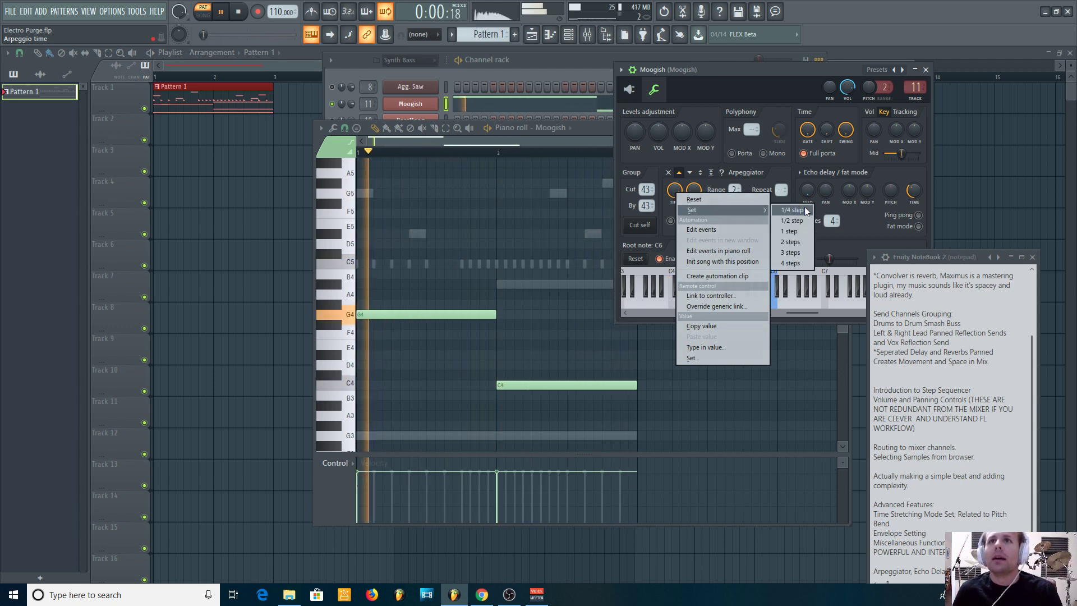
left_click(800, 241)
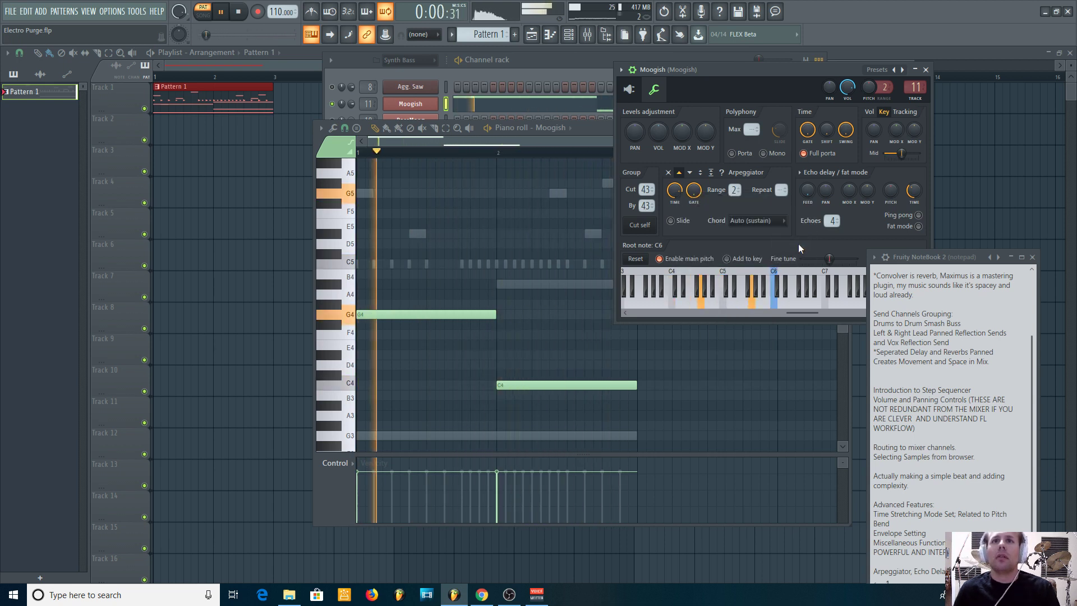
right_click(691, 200)
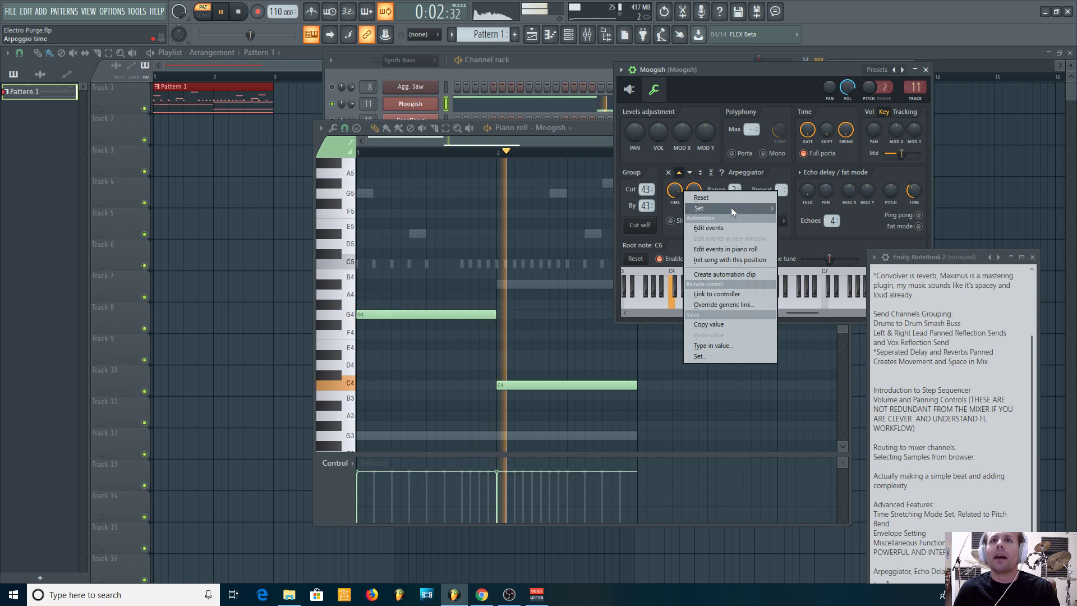
mouse_move(731, 208)
left_click(799, 261)
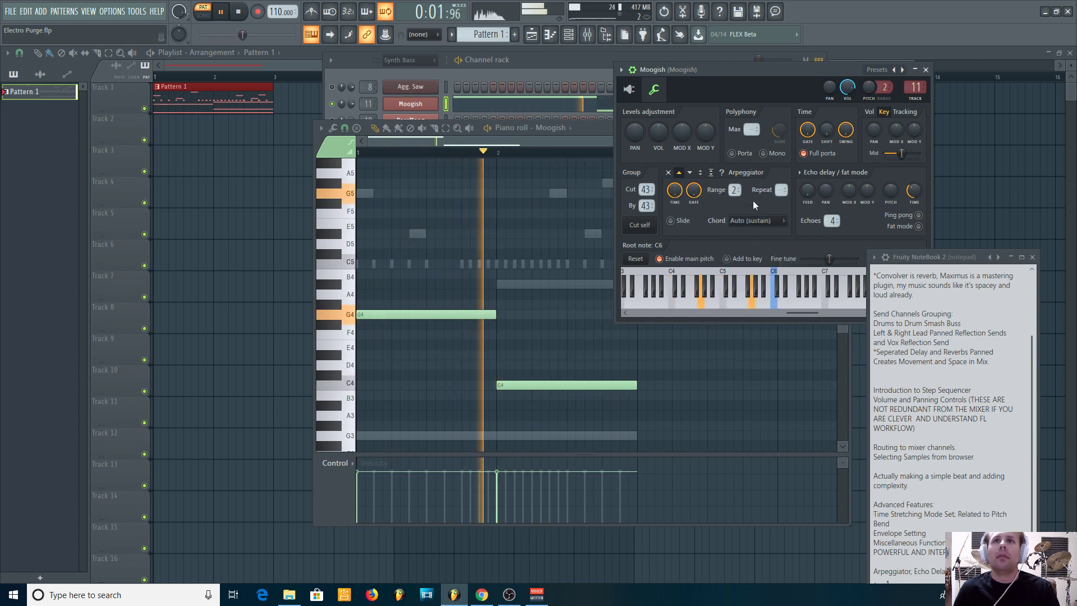
Set Moogish's arpeggio time to 1 step and pause playback
right_click(675, 194)
mouse_move(695, 208)
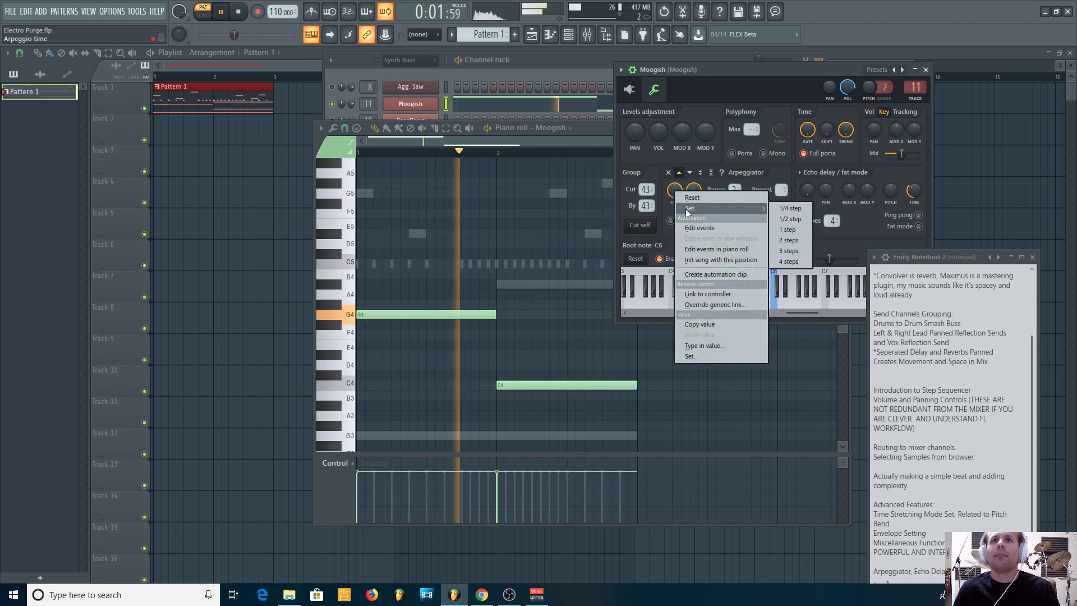
left_click(789, 229)
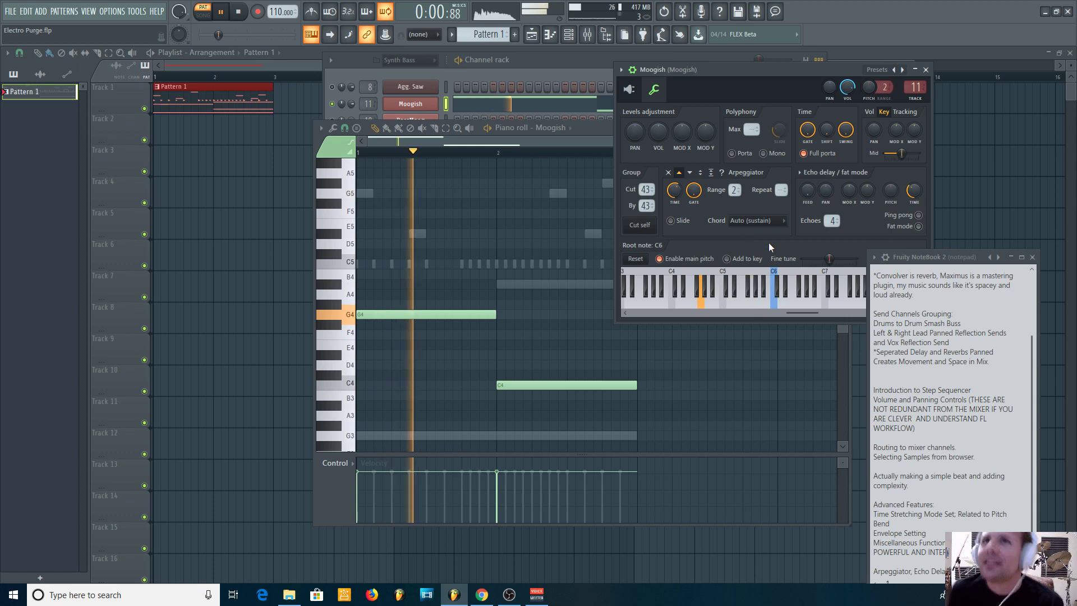
key("ctrl+space")
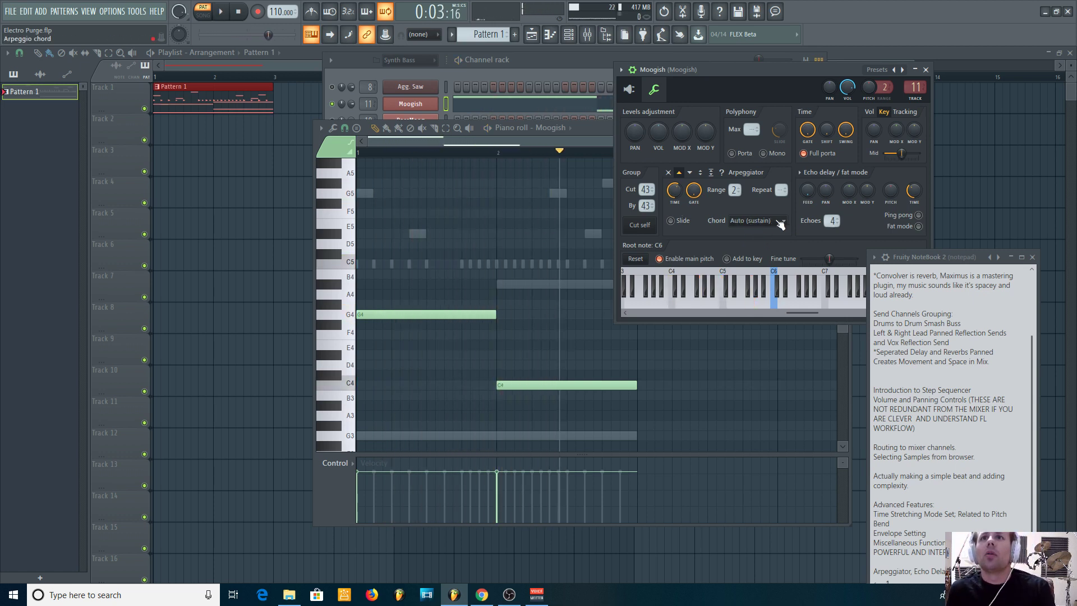
Add half-bar notes C5 in the second half of bar 1 and D#5 in the second half of bar 2, and resume playback
left_click(431, 264)
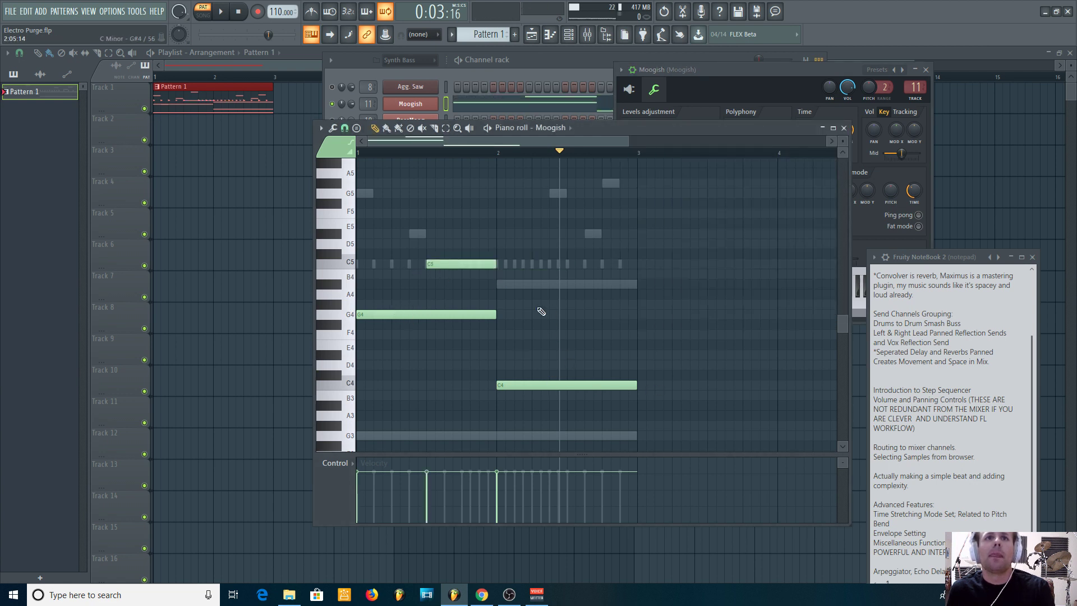
left_click(577, 235)
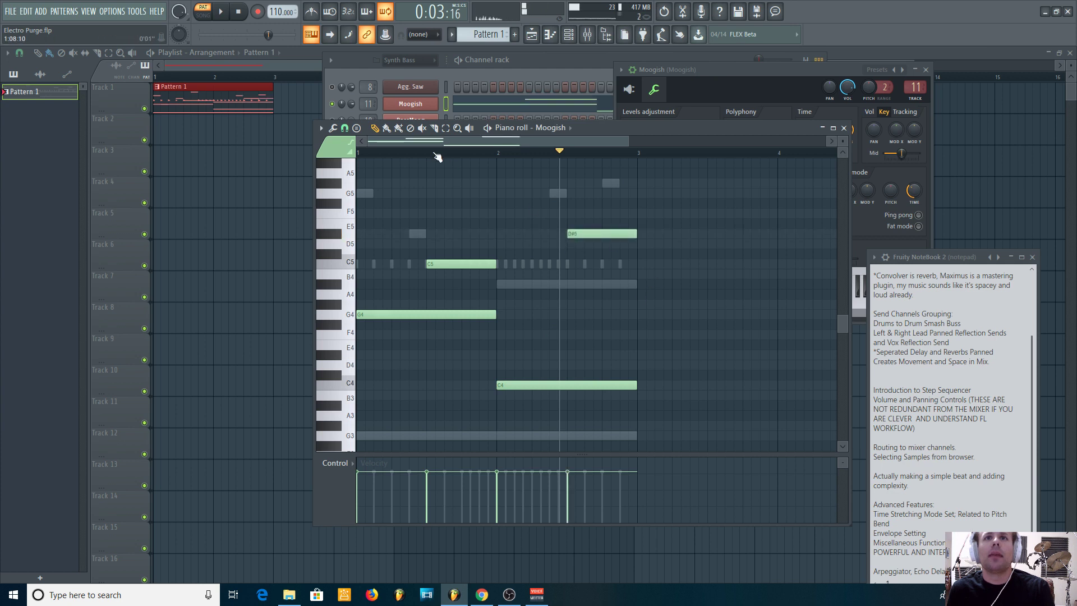
left_click(220, 12)
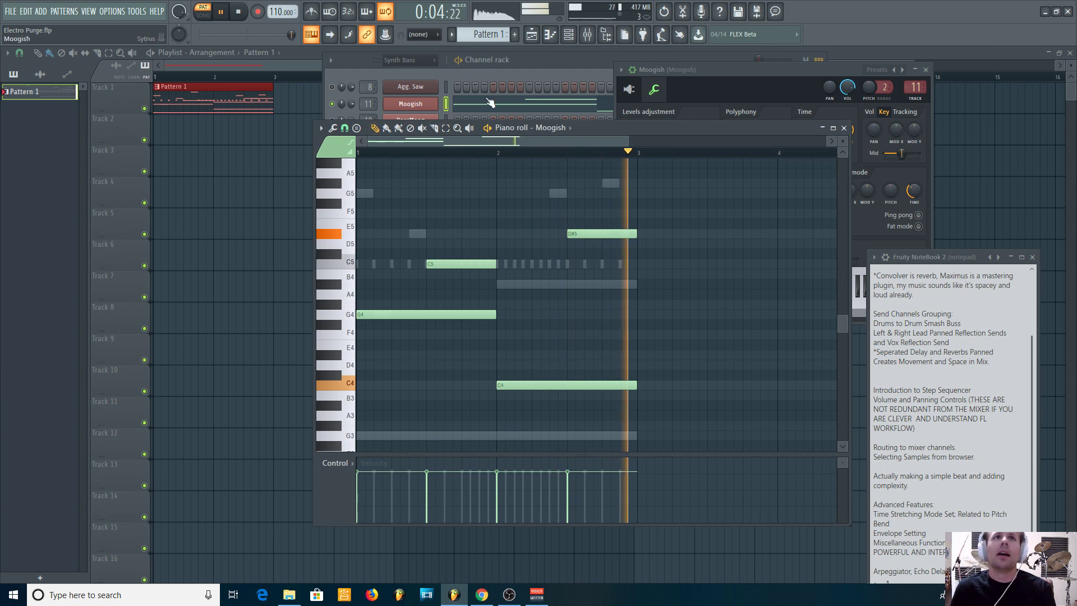
Turn off solo on the Moogish channel so all the channels play together
left_click(735, 83)
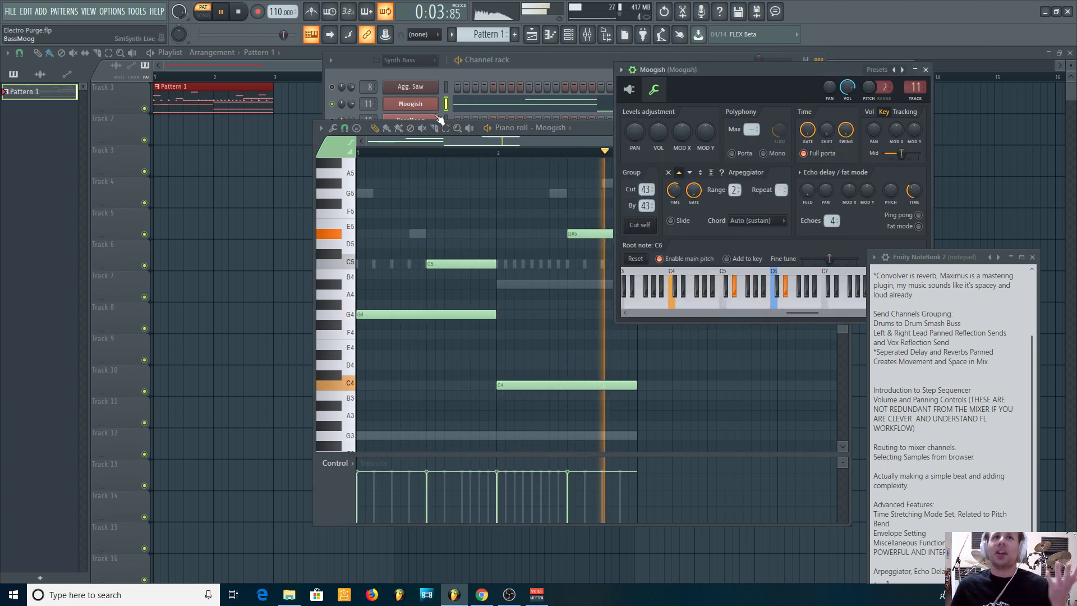
right_click(332, 104)
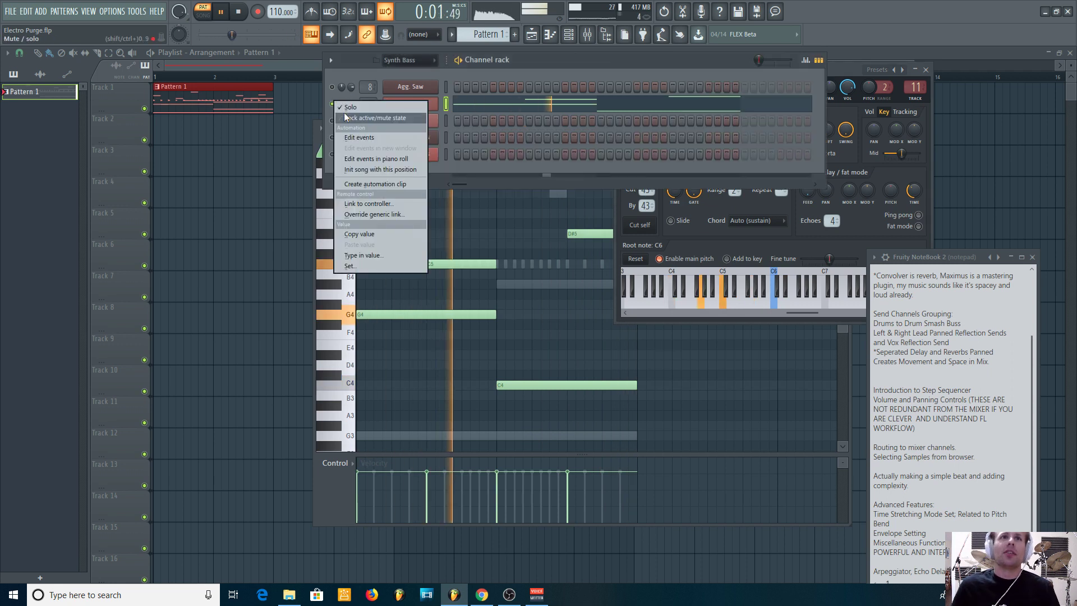
left_click(350, 108)
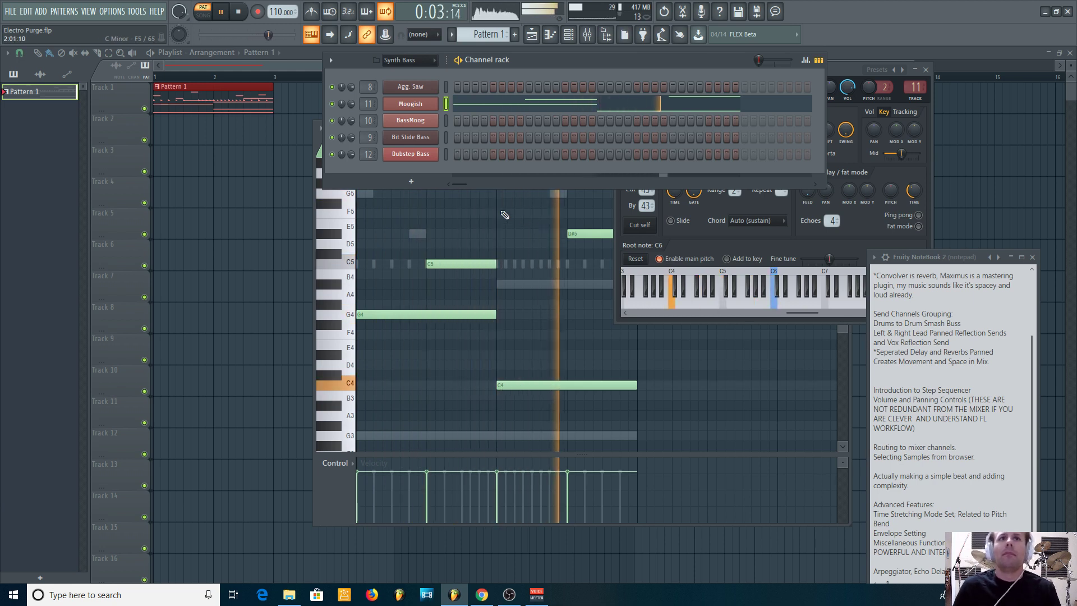
Set Moogish's arpeggio time to 1 step while the pattern plays
left_click(742, 242)
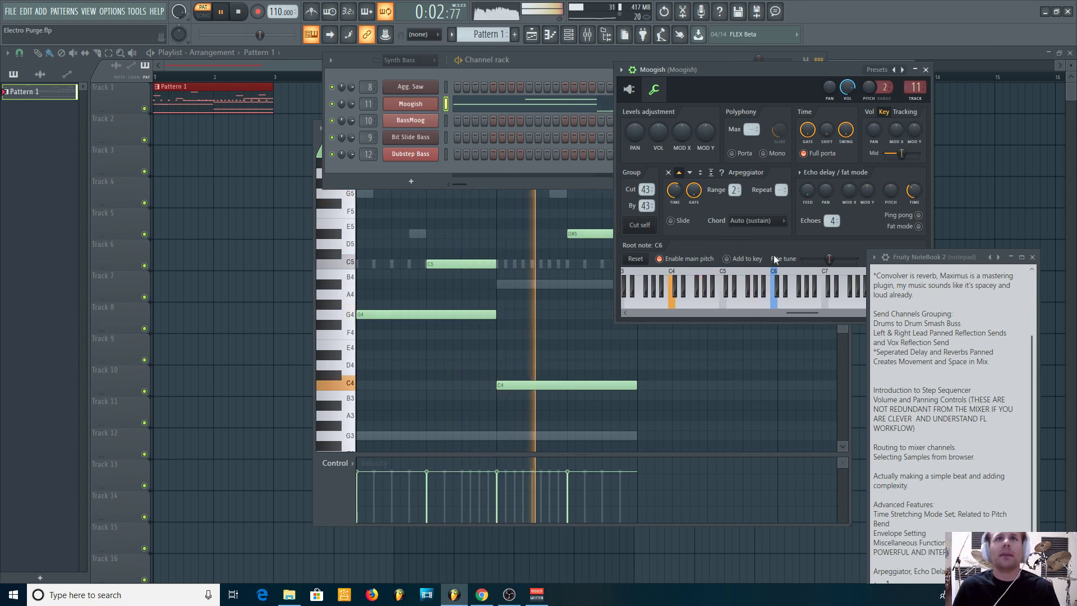
right_click(680, 192)
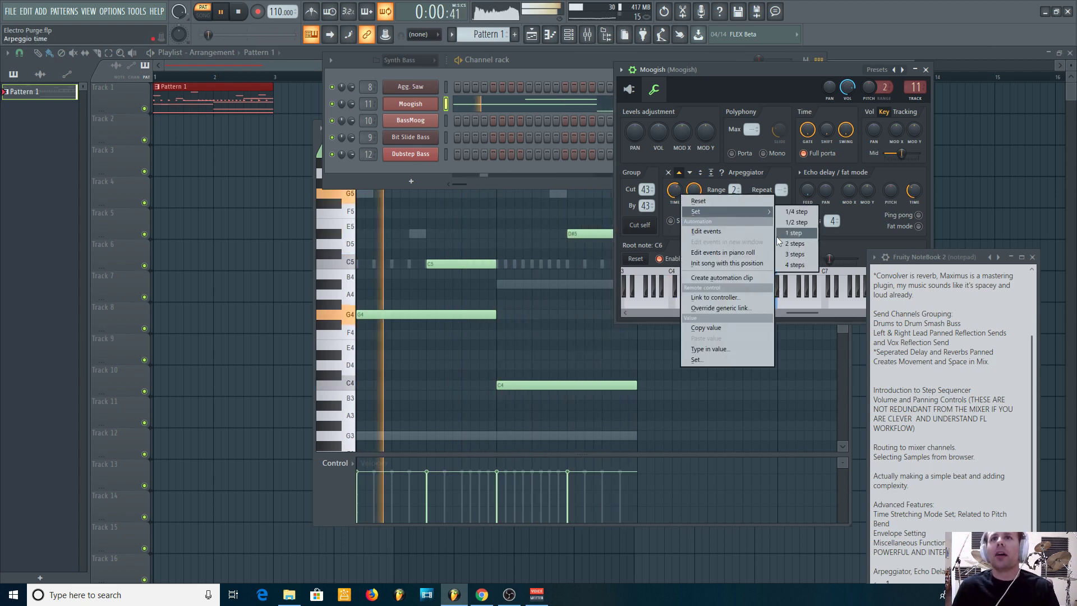
left_click(787, 233)
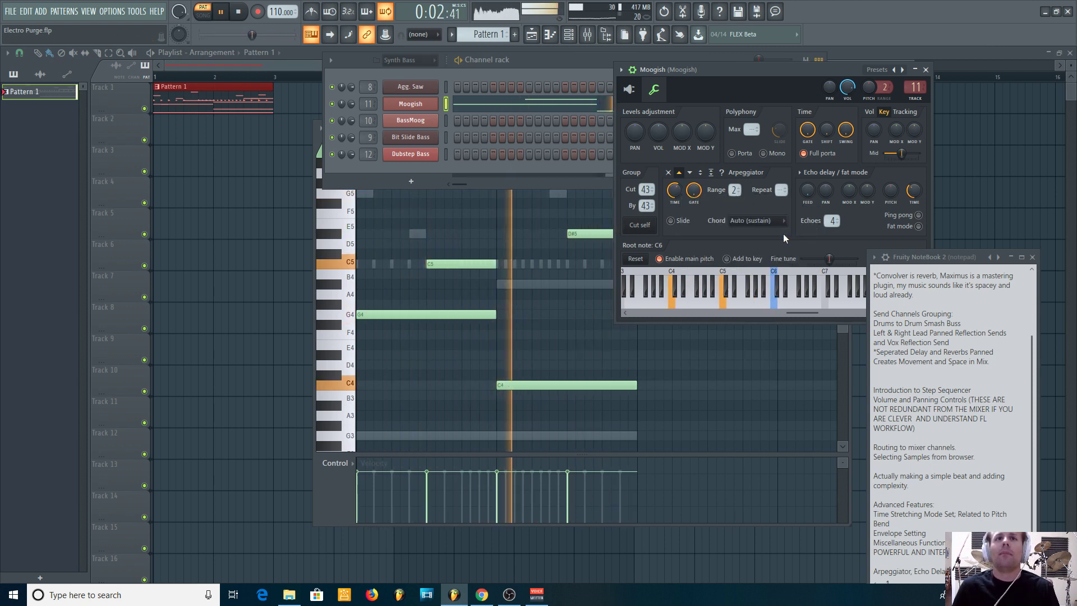
right_click(677, 191)
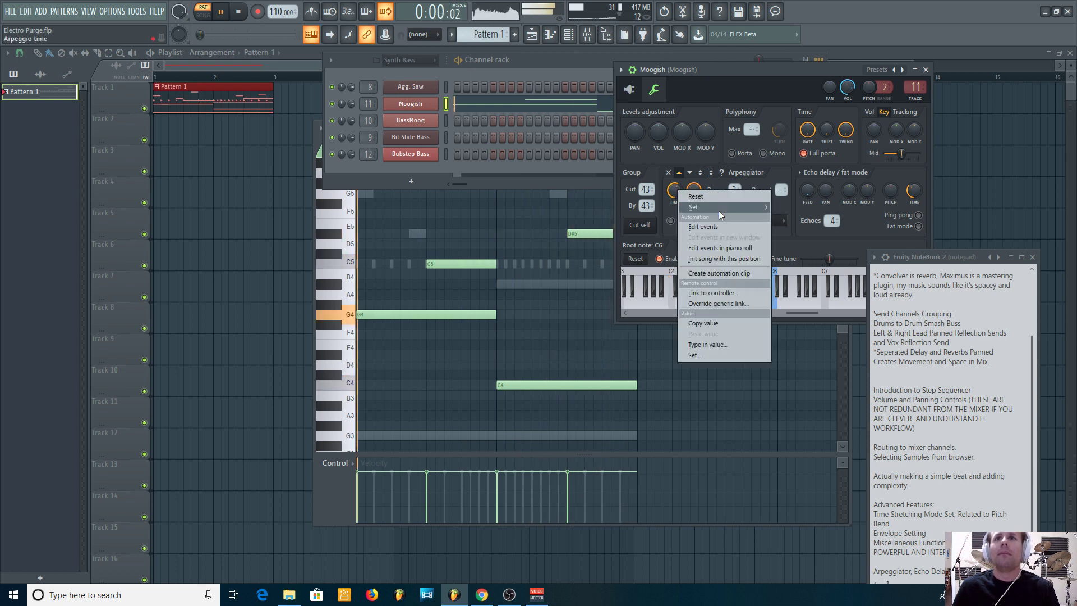
mouse_move(719, 208)
left_click(775, 228)
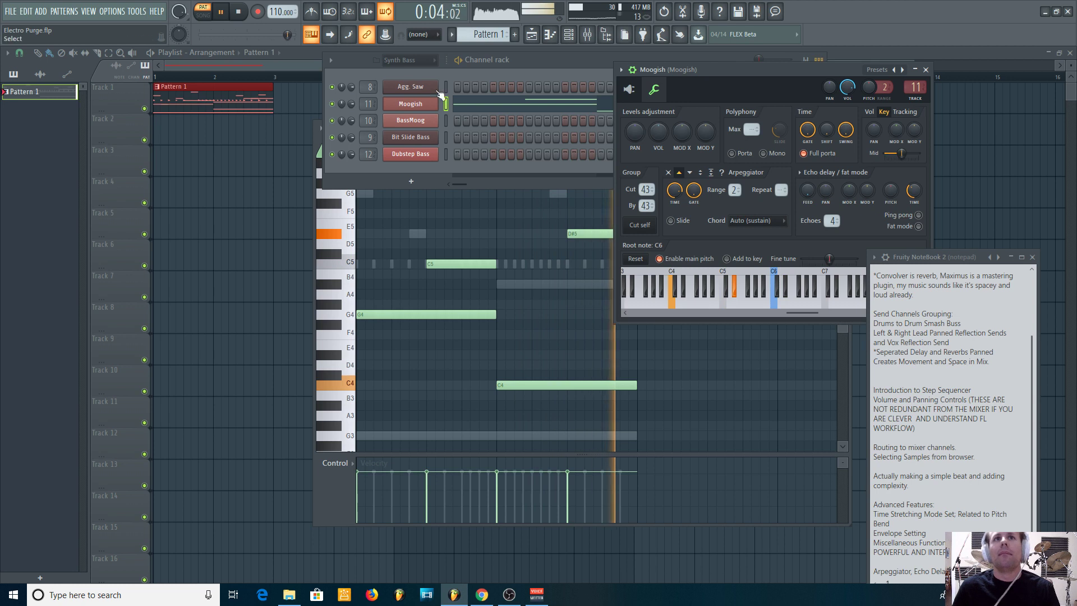
Pause playback, reapply the 1 step arpeggio time with Moogish muted, and unmute the channel
left_click(222, 13)
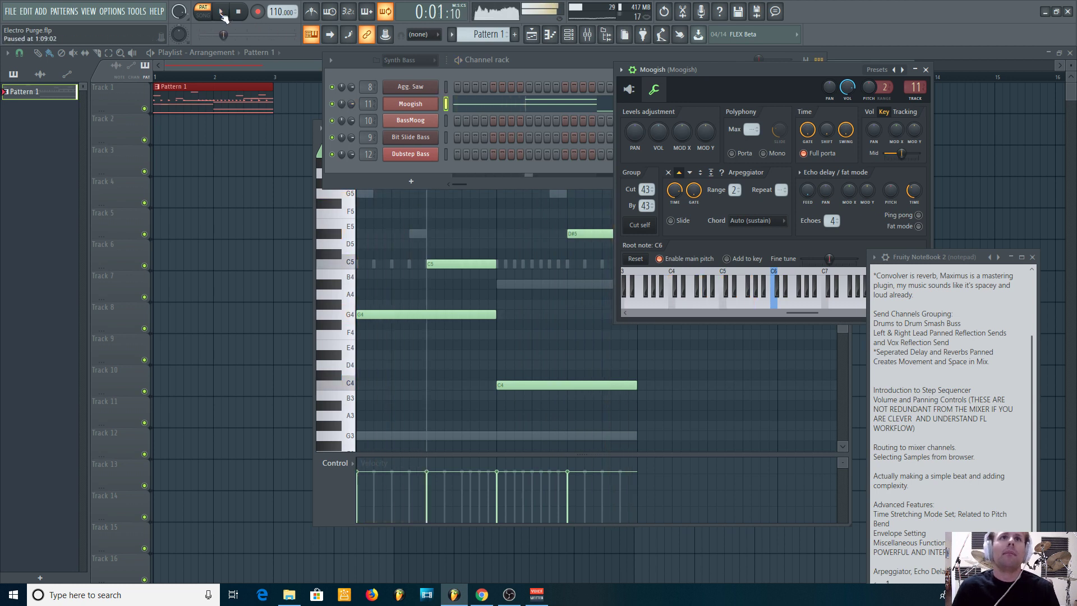
left_click(334, 105)
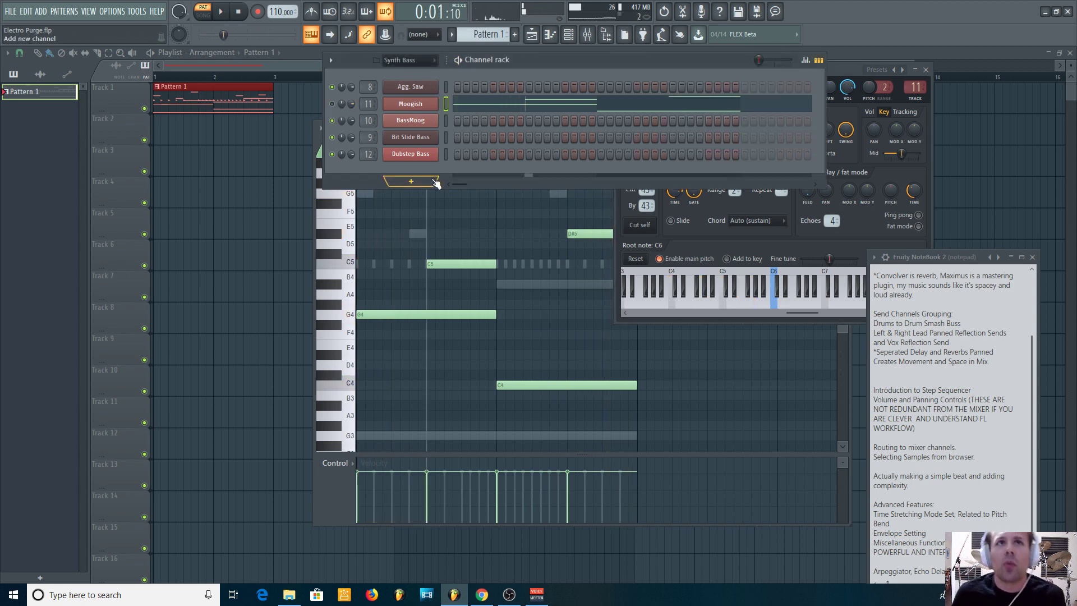
right_click(675, 196)
mouse_move(689, 216)
left_click(786, 236)
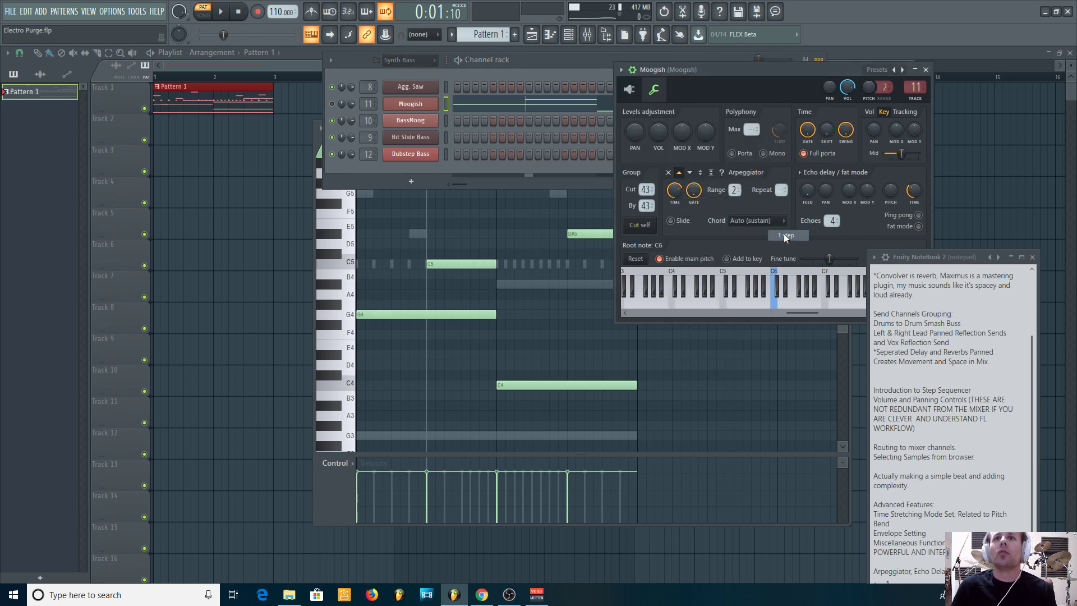
left_click(335, 110)
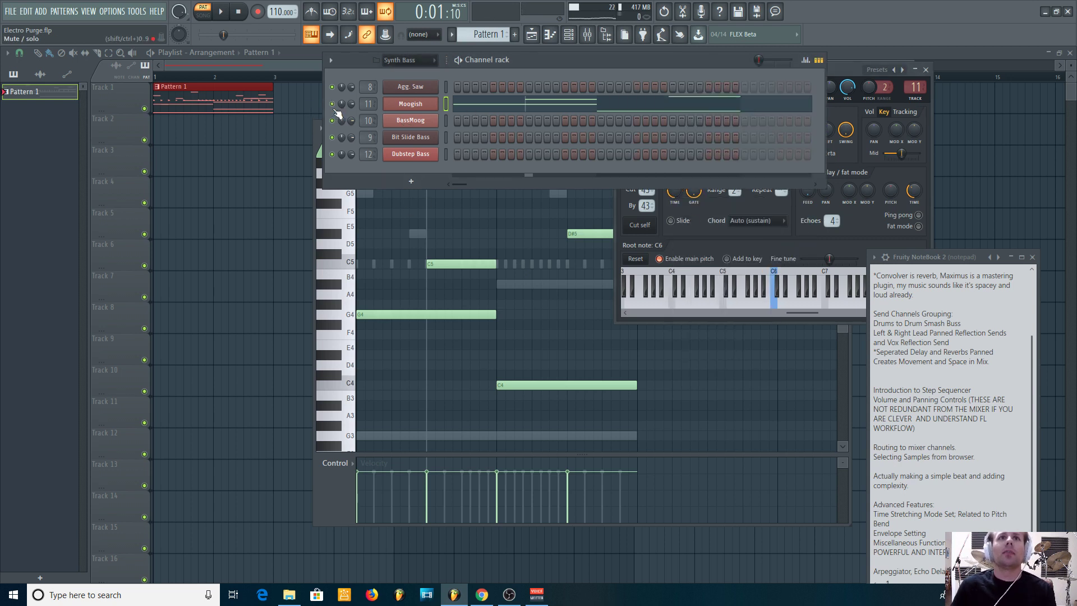
Bring back the channel rack, show the Pad Synth group, and delete the note on Ghost Pad
left_click(269, 65)
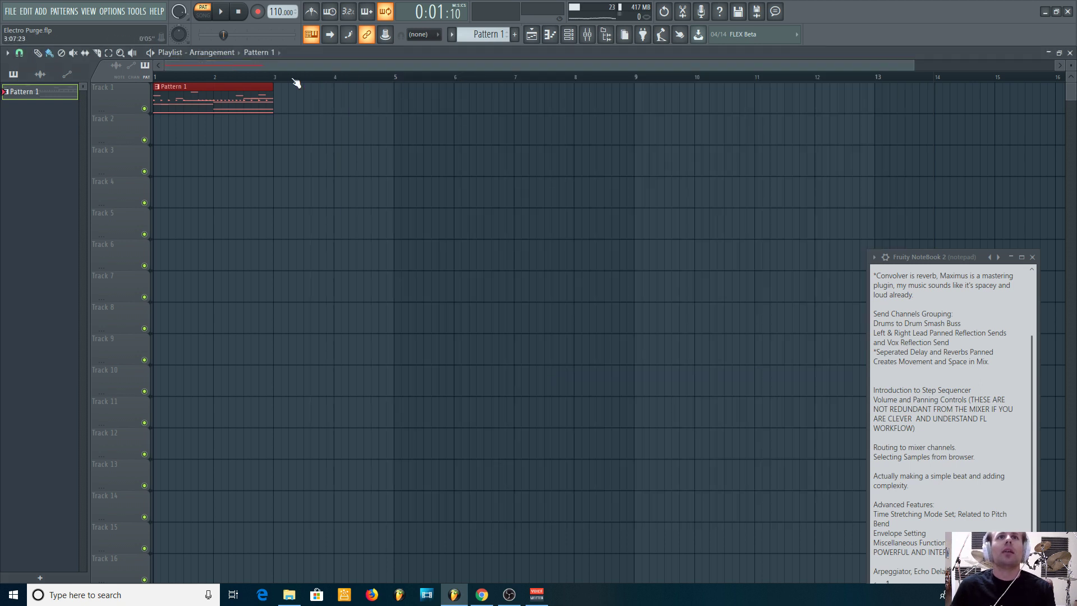
scroll(280, 69, "down", 2)
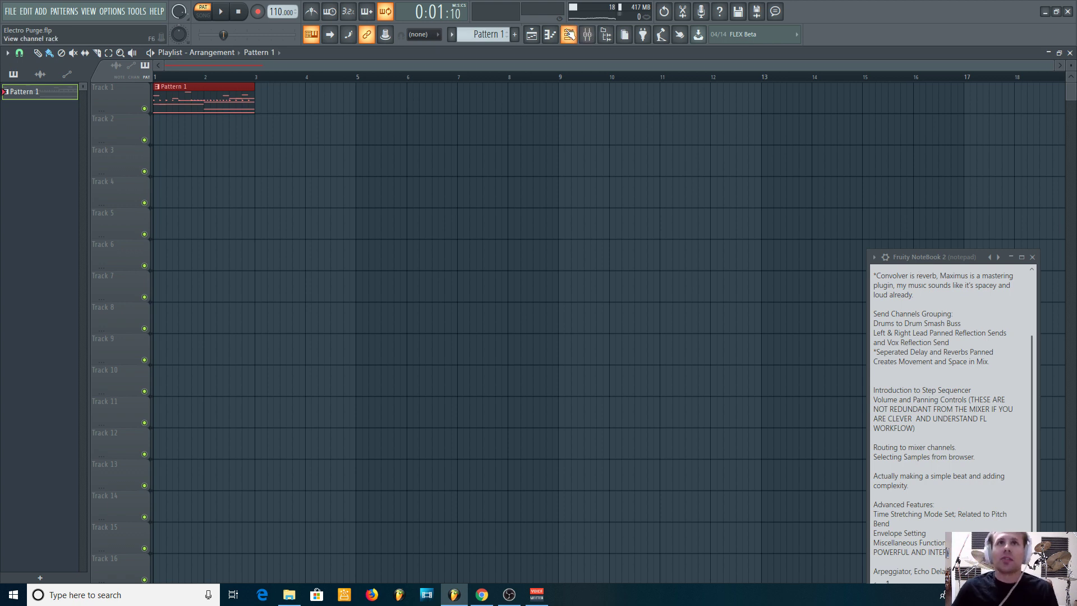
left_click(568, 35)
left_click(550, 35)
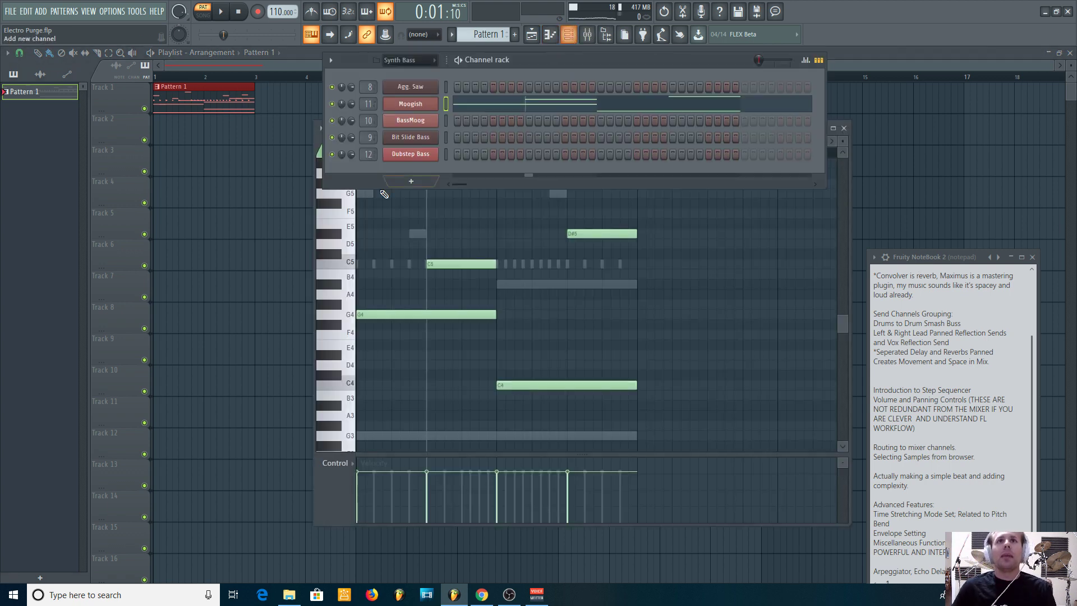
left_click(396, 63)
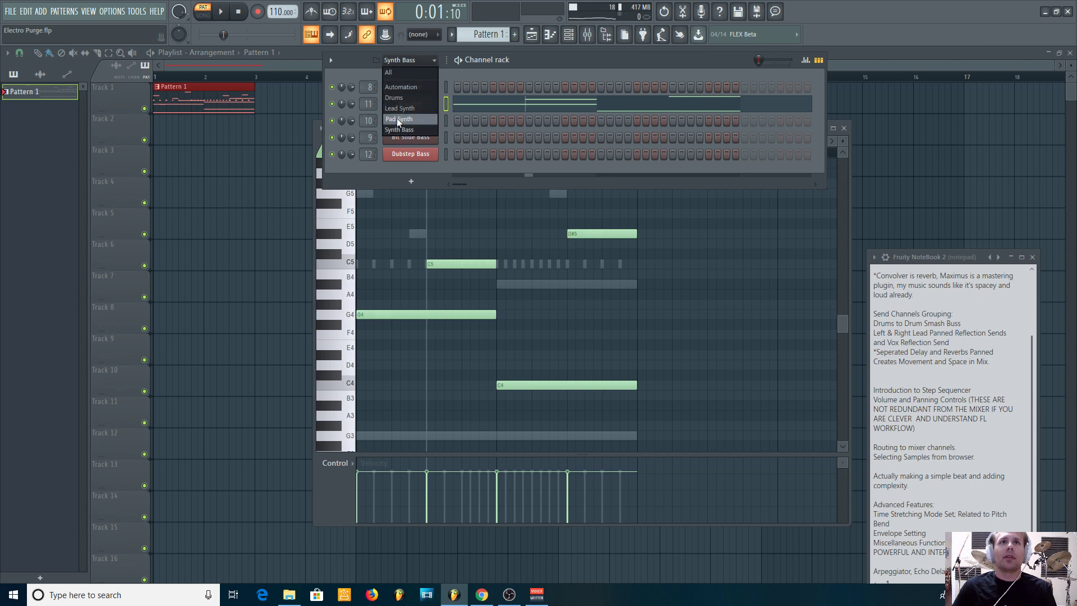
left_click(400, 119)
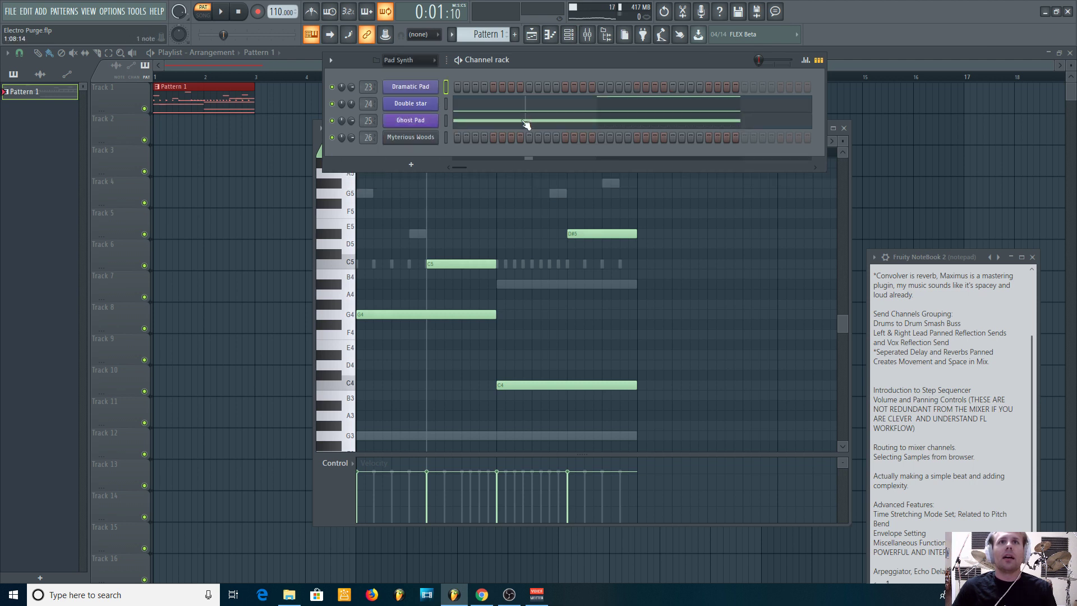
left_click(479, 127)
scroll(432, 246, "down", 3)
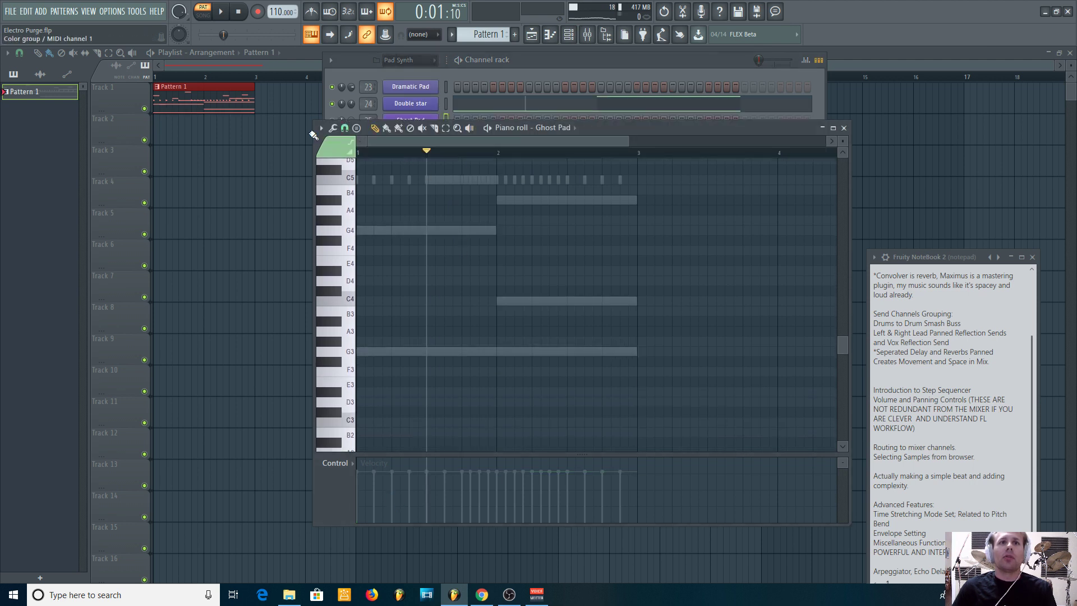
Play the pattern while going through the Lead Synth, Automation and Drums channel groups
left_click(222, 11)
left_click(580, 93)
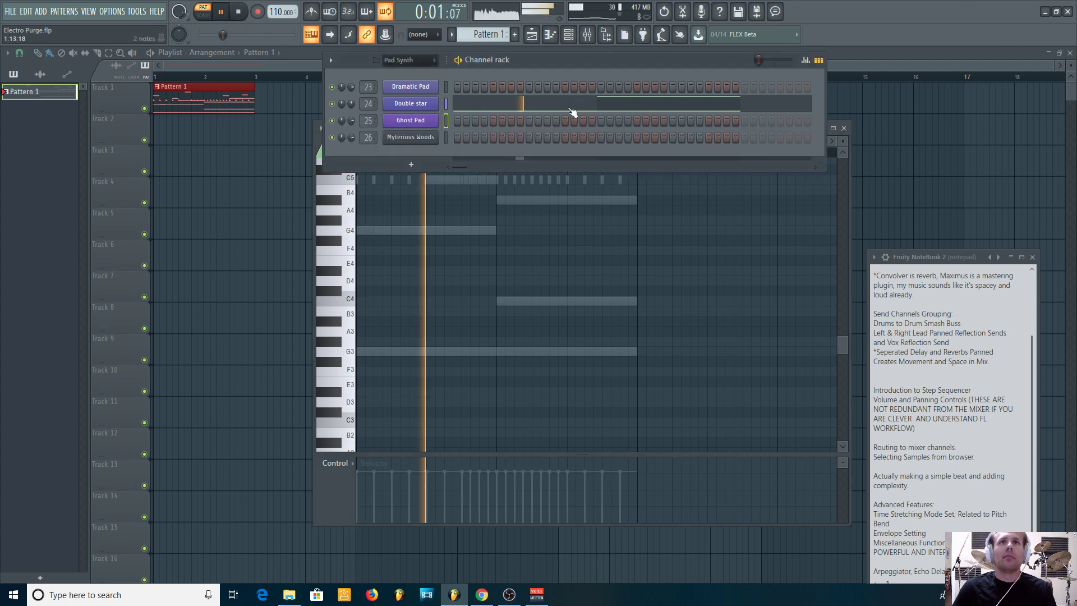
left_click(409, 61)
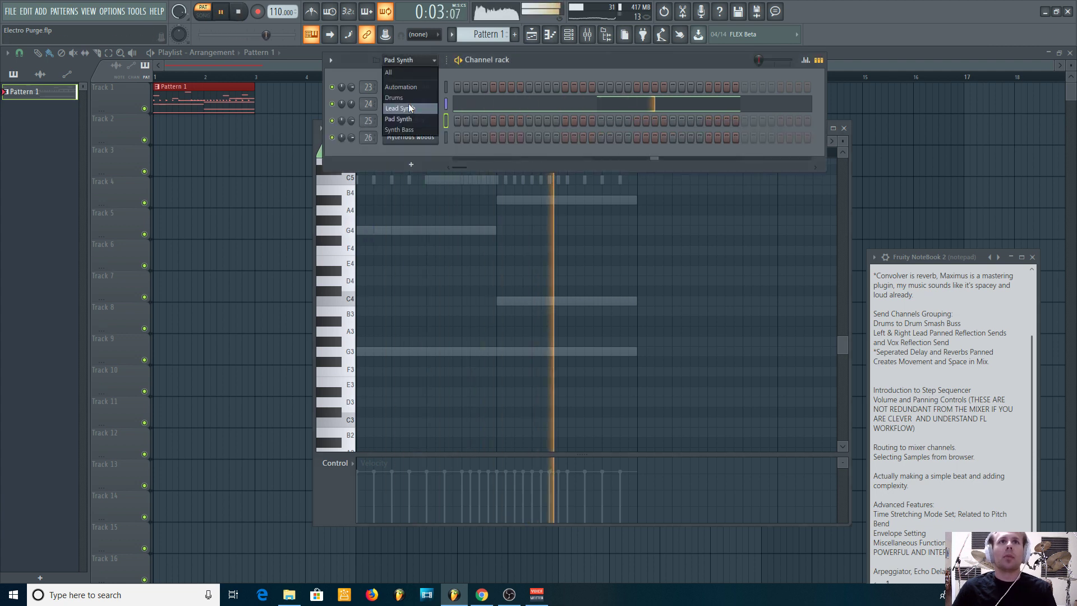
left_click(409, 104)
left_click(410, 60)
left_click(413, 87)
left_click(425, 60)
left_click(412, 96)
Pause playback, look through the steps of the drum channels, and return to the playlist
left_click(226, 11)
scroll(676, 382, "down", 5)
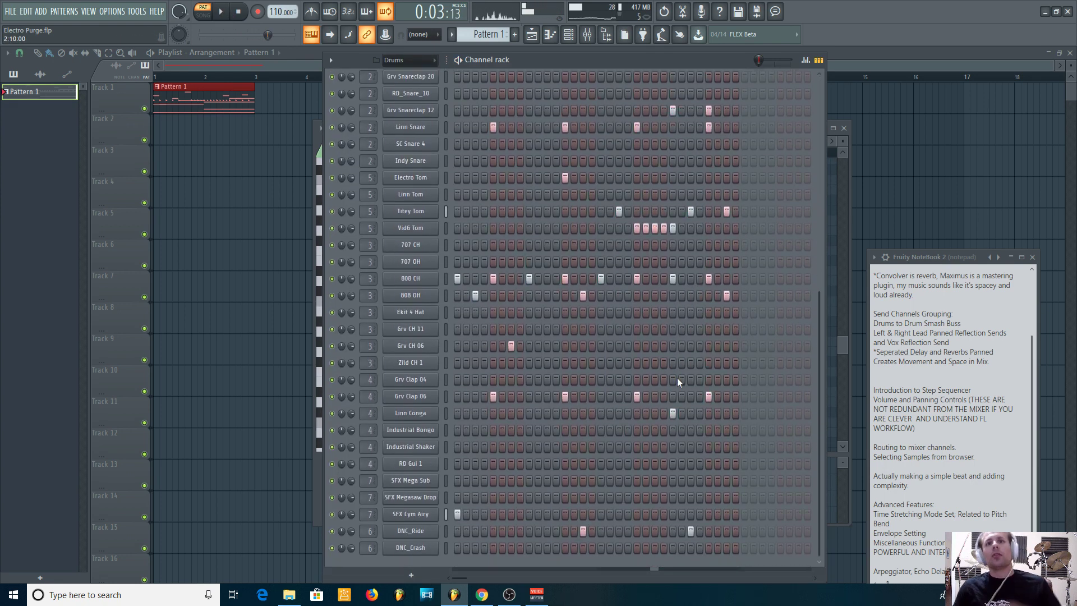
scroll(676, 383, "up", 5)
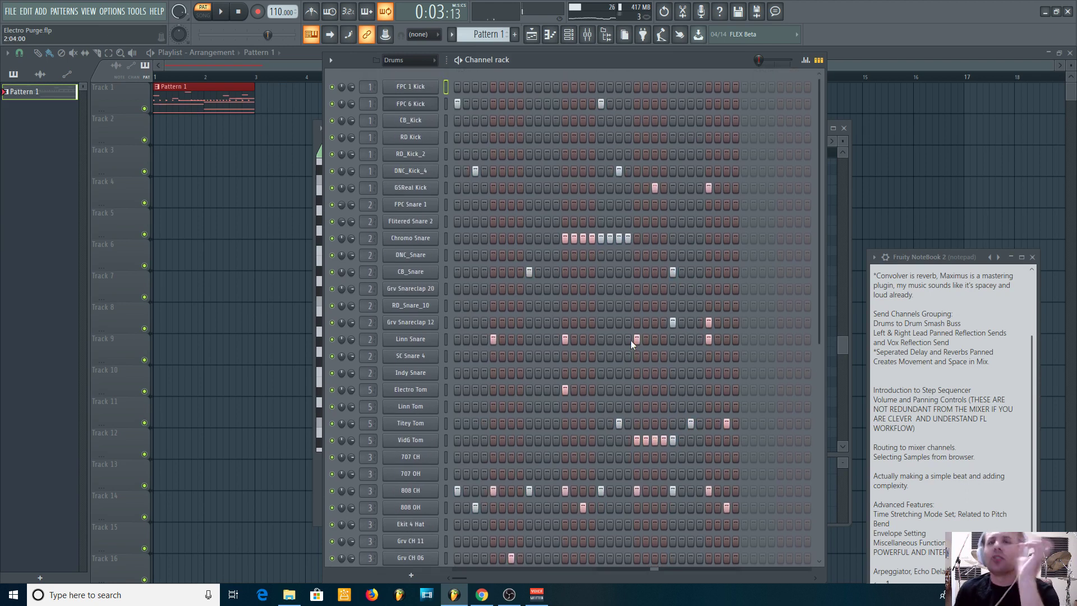
left_click_drag(823, 216, 753, 203)
left_click(213, 67)
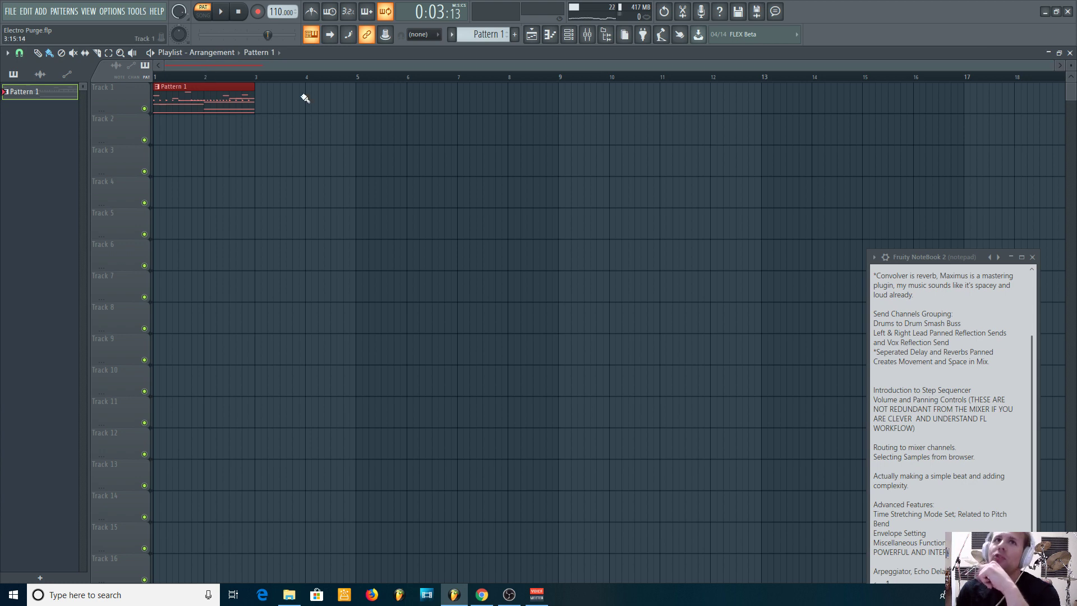
Clone Pattern 1 and split the cloned pattern by channel
left_click(452, 36)
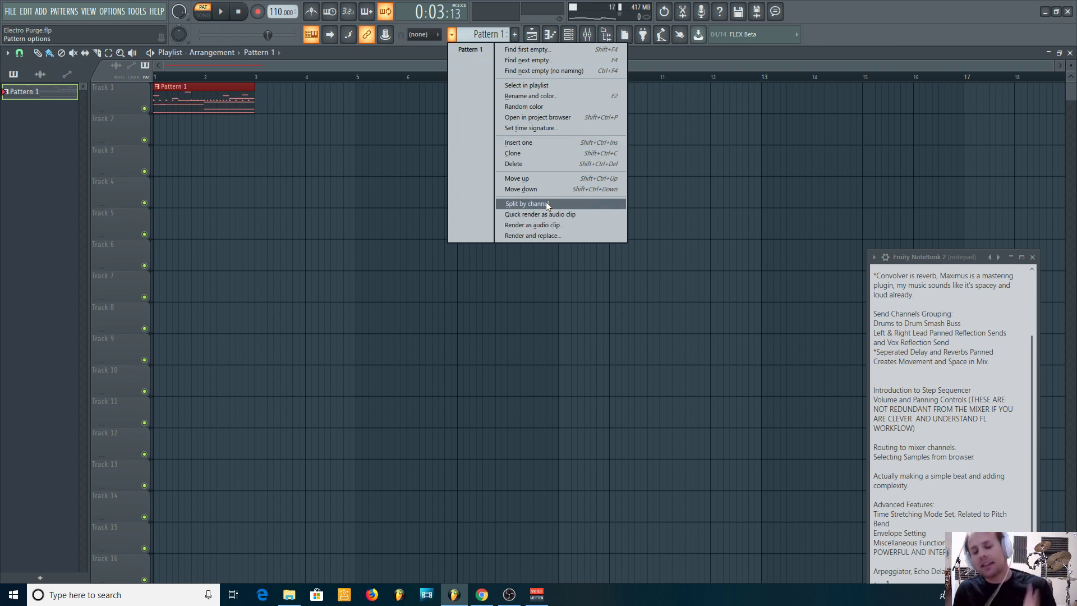
left_click(417, 49)
left_click(453, 36)
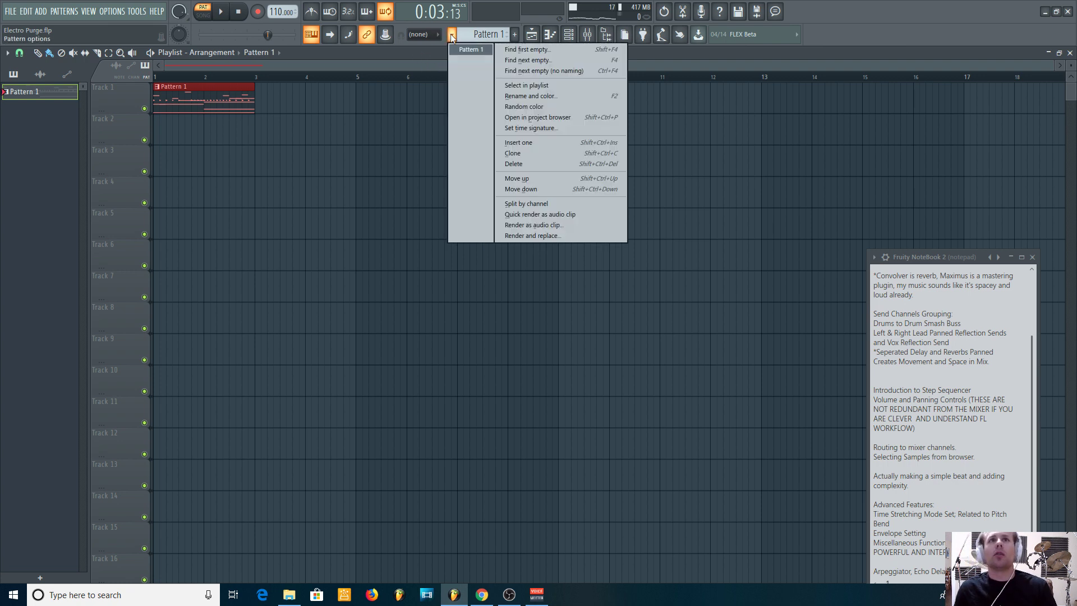
left_click(508, 157)
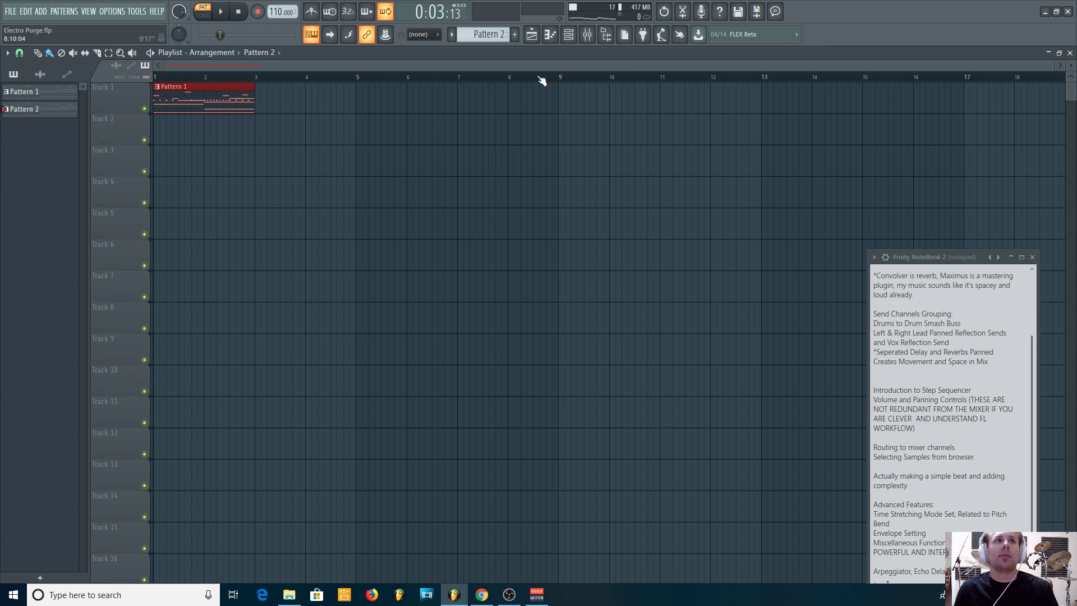
left_click(453, 35)
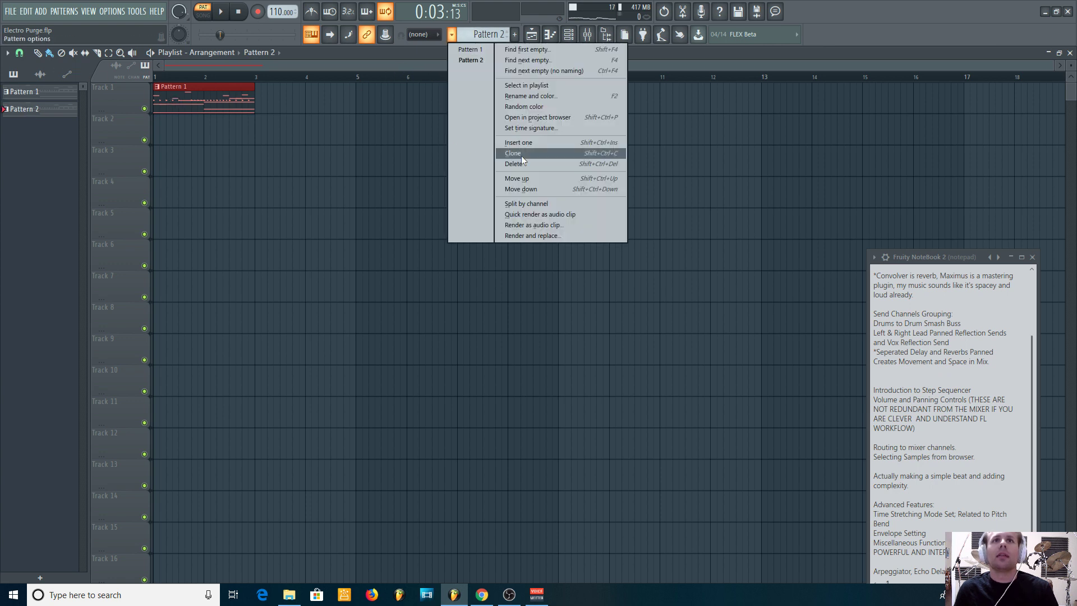
left_click(552, 205)
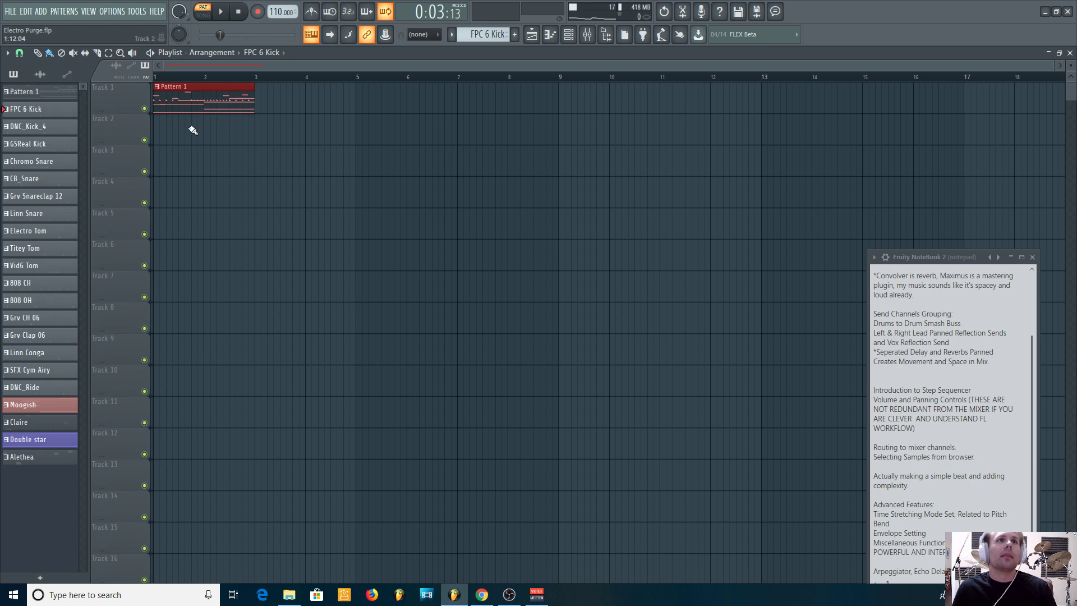
Remove the Pattern 1 clip from the playlist
left_click_drag(218, 94, 257, 157)
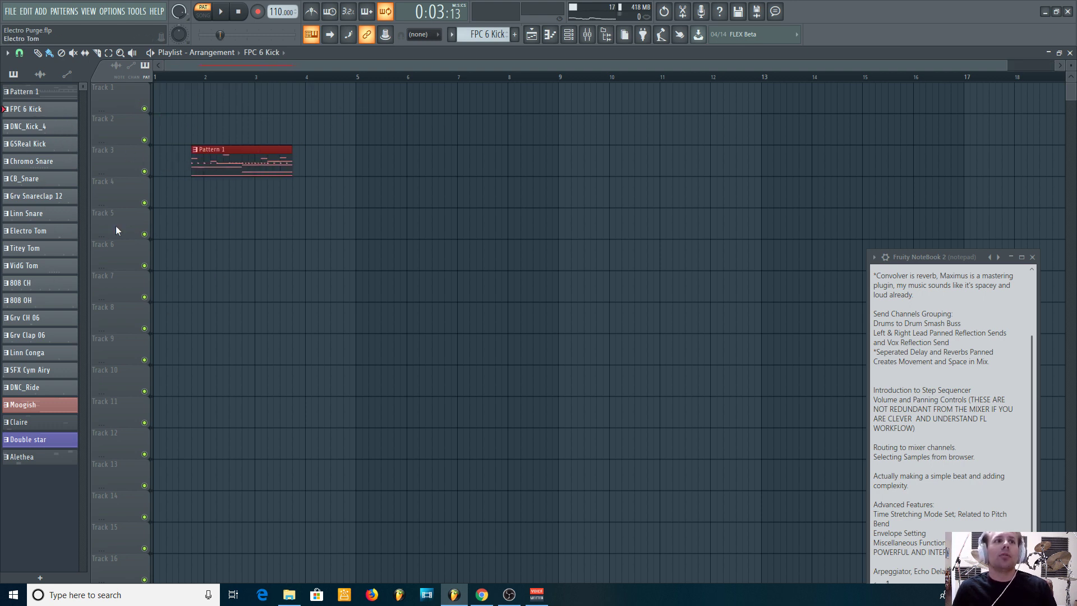
left_click_drag(225, 173, 187, 110)
right_click(203, 88)
Place FPC 6 Kick, DNC_Kick_4, GSReal Kick, Chromo Snare, CB_Snare and Grv Snareclap 12 on playlist tracks 1 to 6 at bar 1
left_click_drag(69, 110, 126, 95)
left_click_drag(40, 127, 111, 159)
left_click_drag(45, 167, 106, 216)
left_click_drag(39, 203, 107, 248)
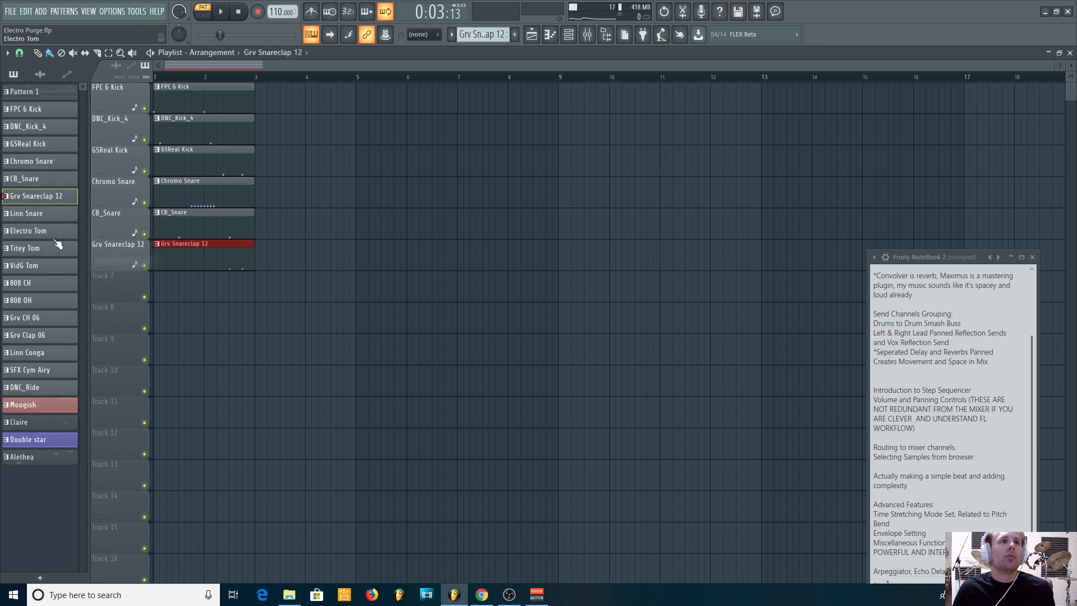
Place Linn Snare, Electro Tom, Titey Tom, VidG Tom, 808 CH and 808 OH on playlist tracks 7 to 12 at bar 1
left_click(34, 230)
left_click_drag(35, 219, 102, 279)
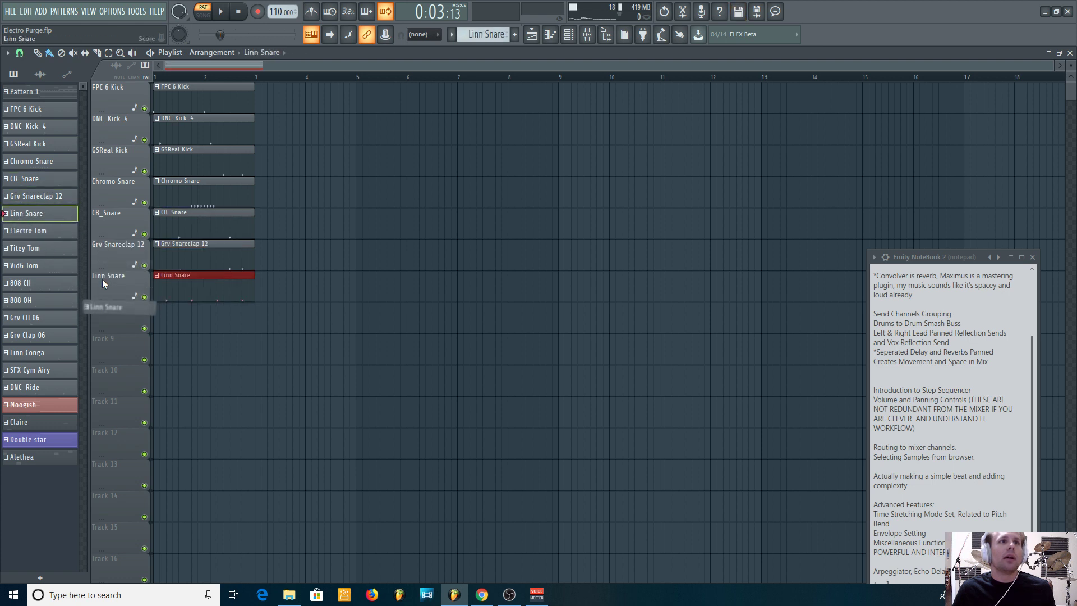
left_click_drag(36, 232, 79, 314)
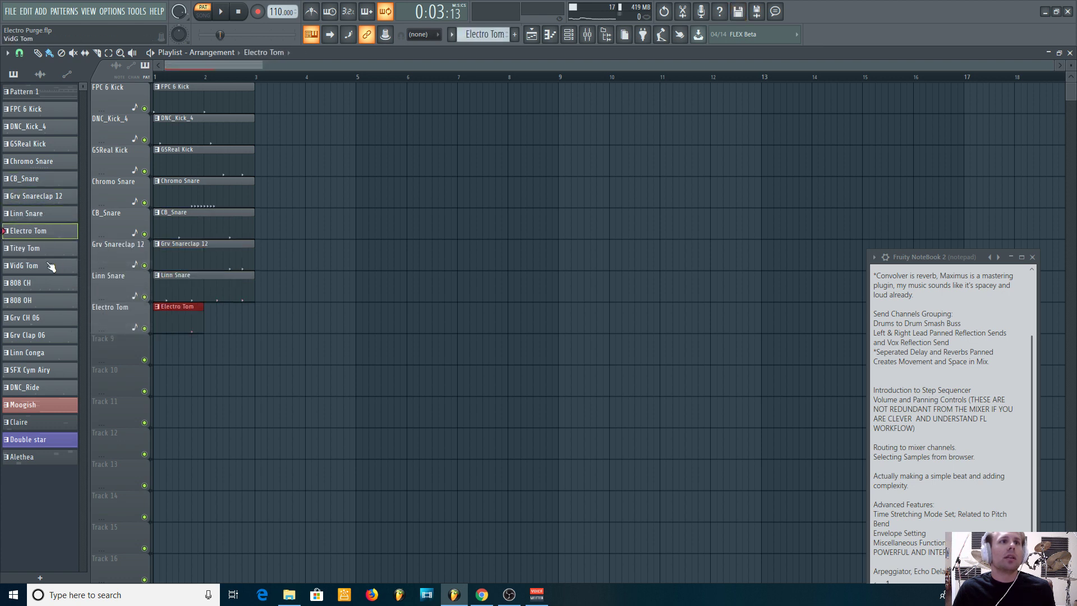
left_click_drag(32, 256, 101, 382)
left_click_drag(30, 291, 59, 359)
left_click_drag(116, 433, 116, 434)
Add the Grv CH 06 pattern to the playlist and move its track up to directly below 808 OH
left_click_drag(24, 318, 123, 490)
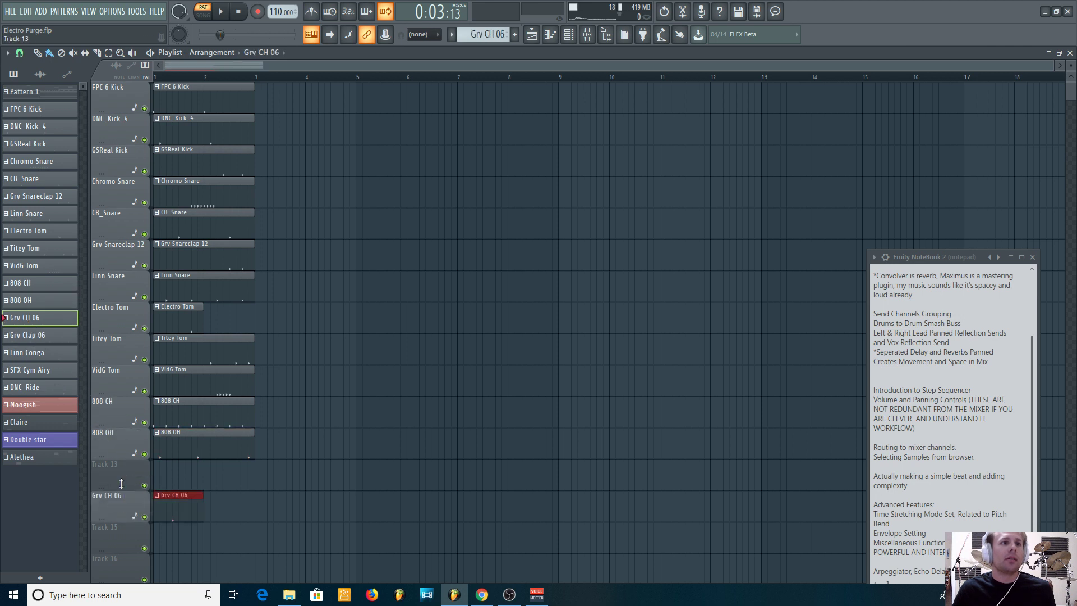
right_click(106, 499)
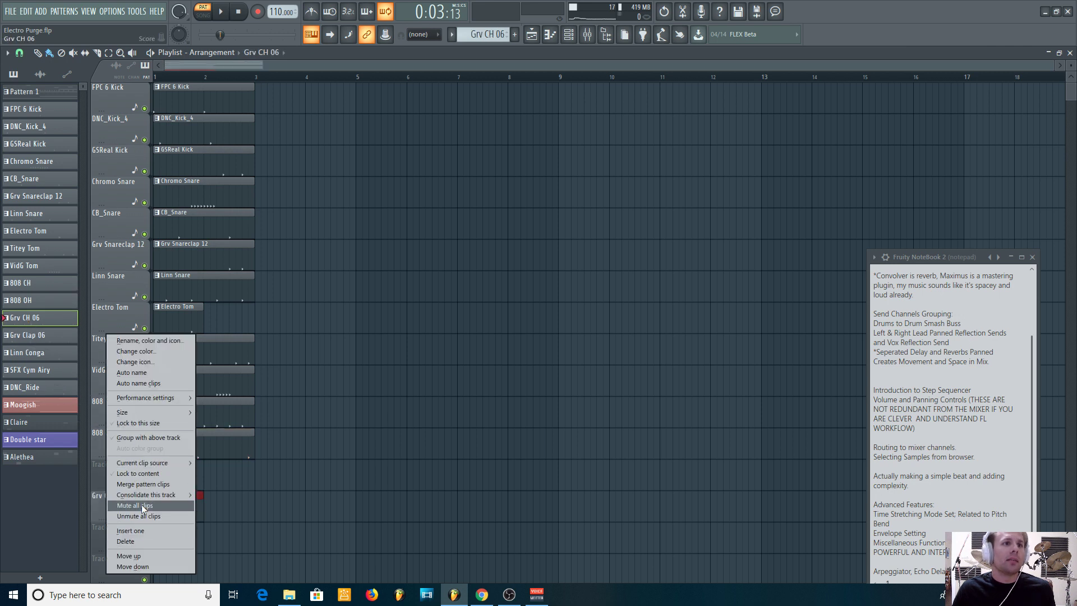
left_click(135, 558)
Place the Grv Clap 06, Linn Conga and SFX Cym Airy patterns on playlist tracks 14 to 16 at bar 1
left_click_drag(31, 344, 123, 507)
left_click_drag(28, 354, 105, 526)
left_click_drag(23, 370, 110, 562)
scroll(413, 368, "down", 4)
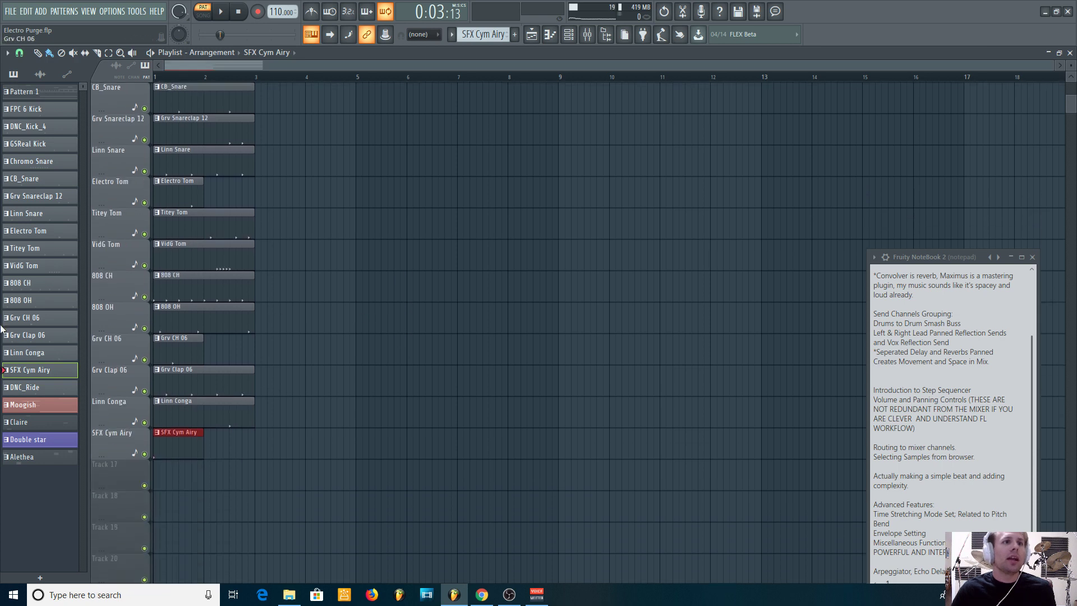
Place the DNC_Ride, Moogish, Claire, Double star and Alethea patterns on playlist tracks 17 to 21 at bar 1
left_click_drag(23, 387, 123, 479)
left_click_drag(24, 413, 80, 463)
left_click_drag(21, 409, 130, 540)
left_click_drag(112, 547, 113, 552)
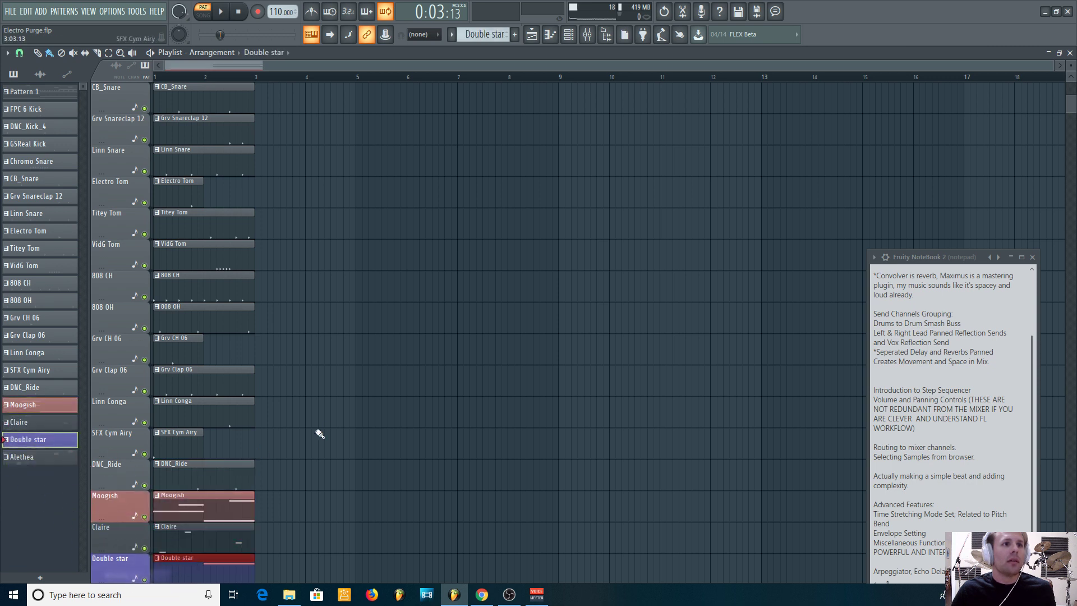
scroll(262, 449, "down", 2)
left_click_drag(24, 457, 160, 541)
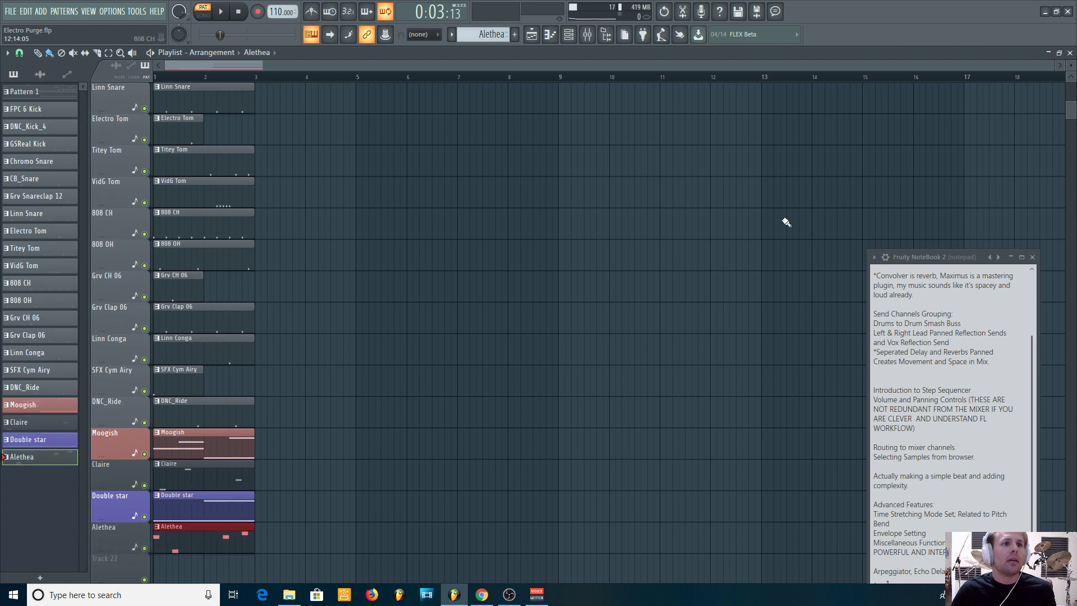
Select all clips at bar 1 on the 21 tracks and duplicate them every two bars up to bar 17
left_click_drag(1071, 72, 1071, 66)
scroll(606, 202, "up", 3)
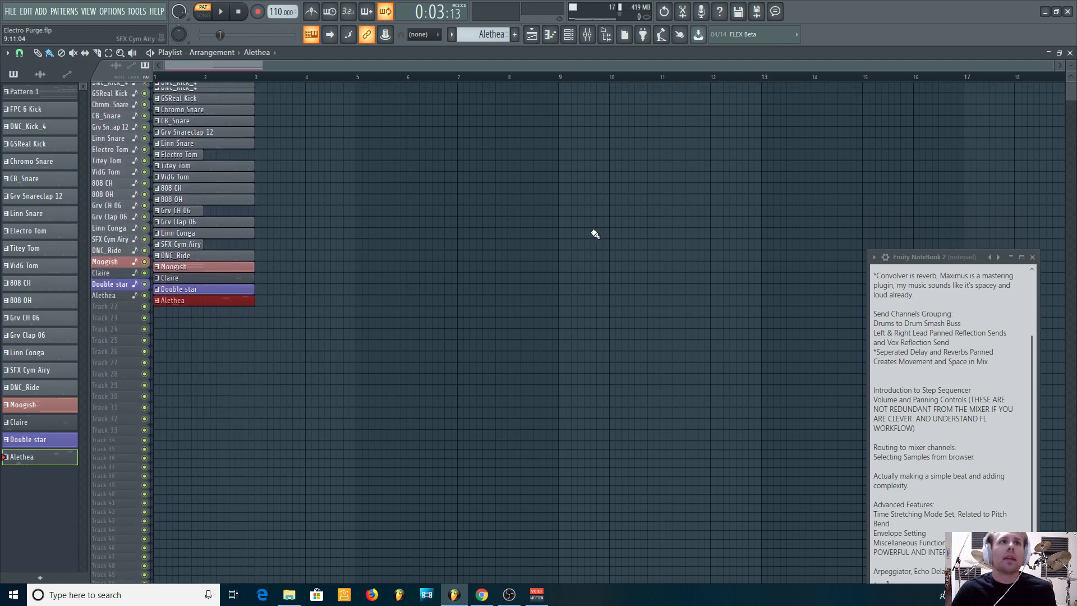
left_click(108, 53)
left_click_drag(144, 96, 308, 319)
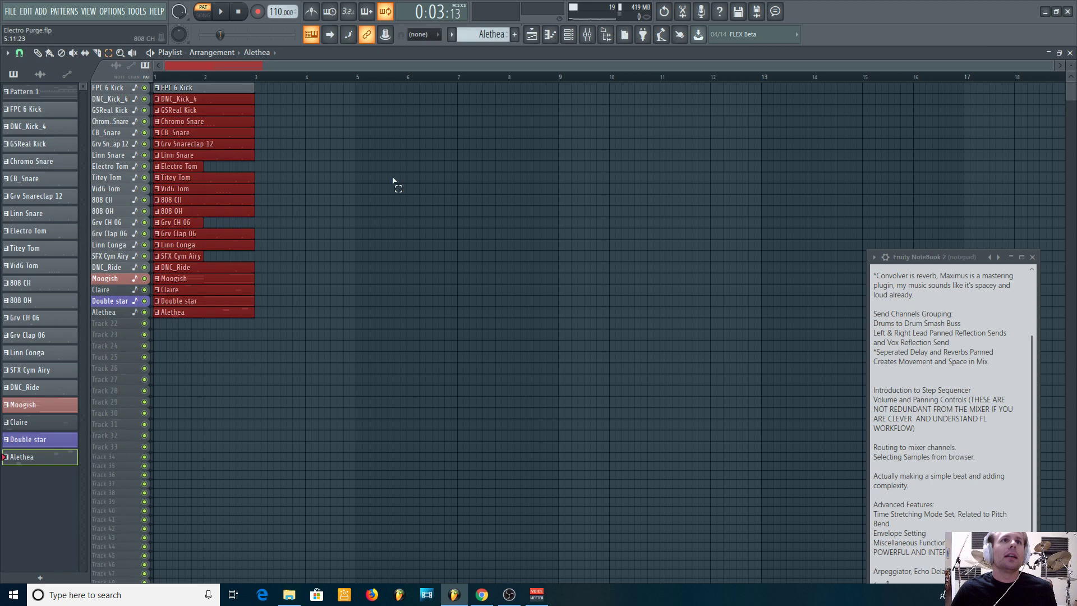
left_click(428, 163)
left_click_drag(272, 85, 138, 329)
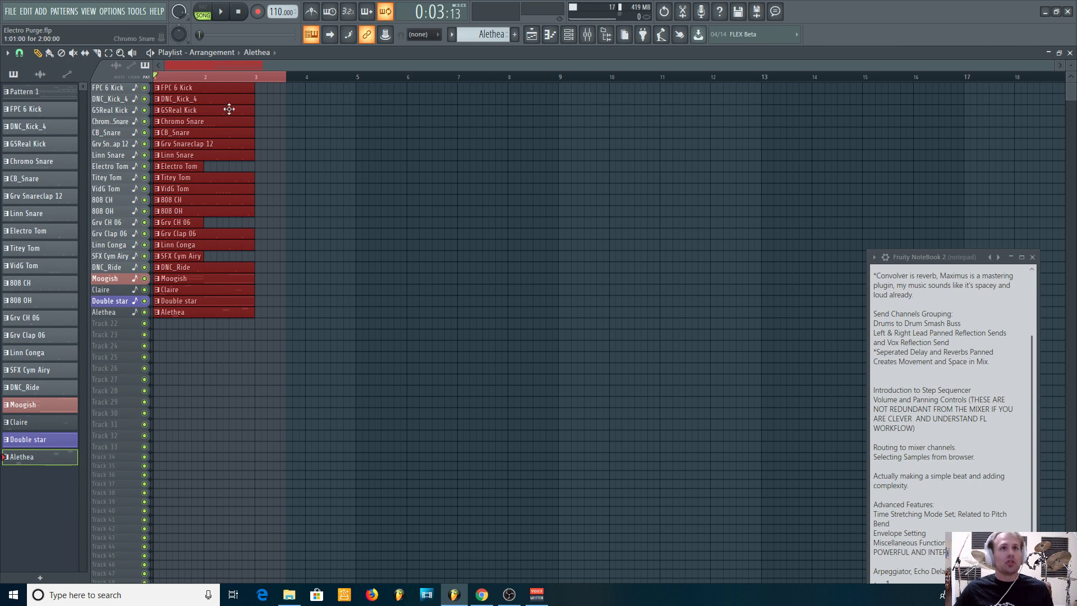
left_click_drag(190, 86, 993, 87)
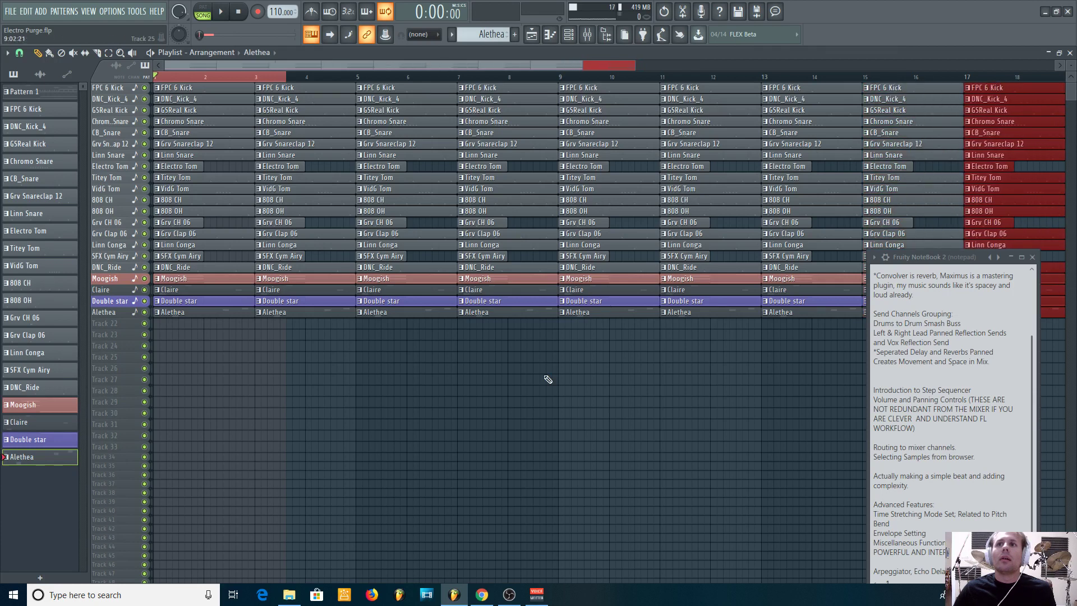
left_click(543, 437)
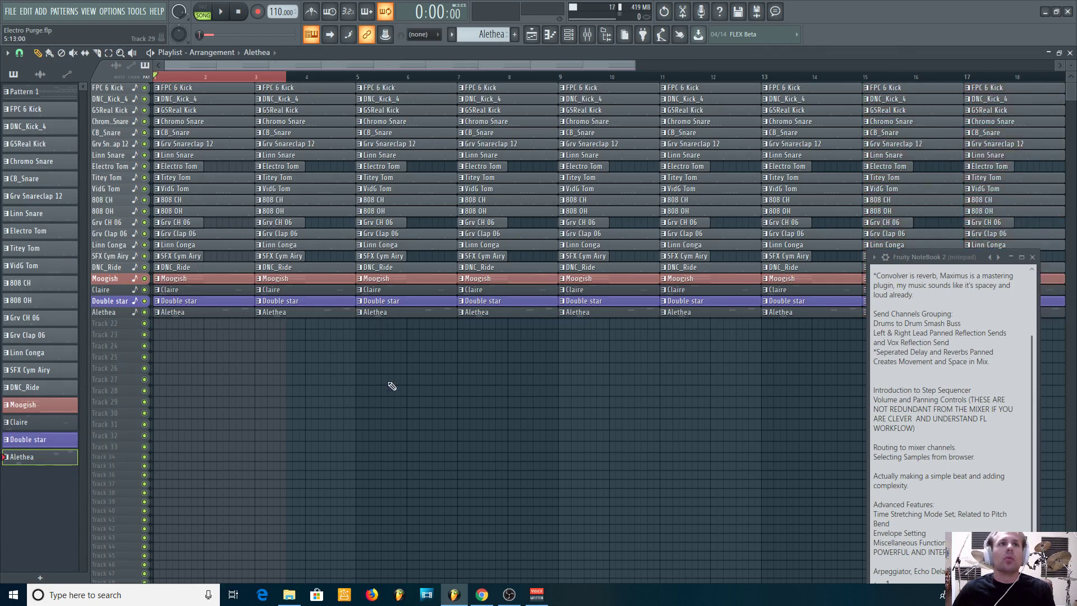
Mute the Chromo Snare, Titey Tom, VidG Tom, 808 CH and 808 OH clips at bar 1
left_click(198, 77)
scroll(185, 65, "up", 3)
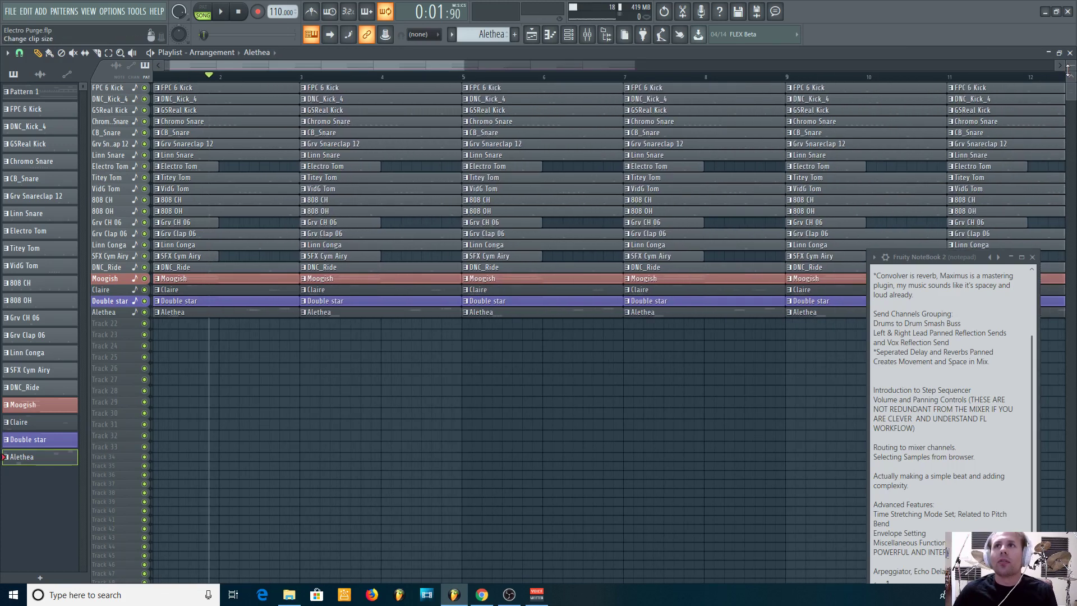
scroll(1070, 66, "up", 2)
scroll(1070, 66, "up", 2)
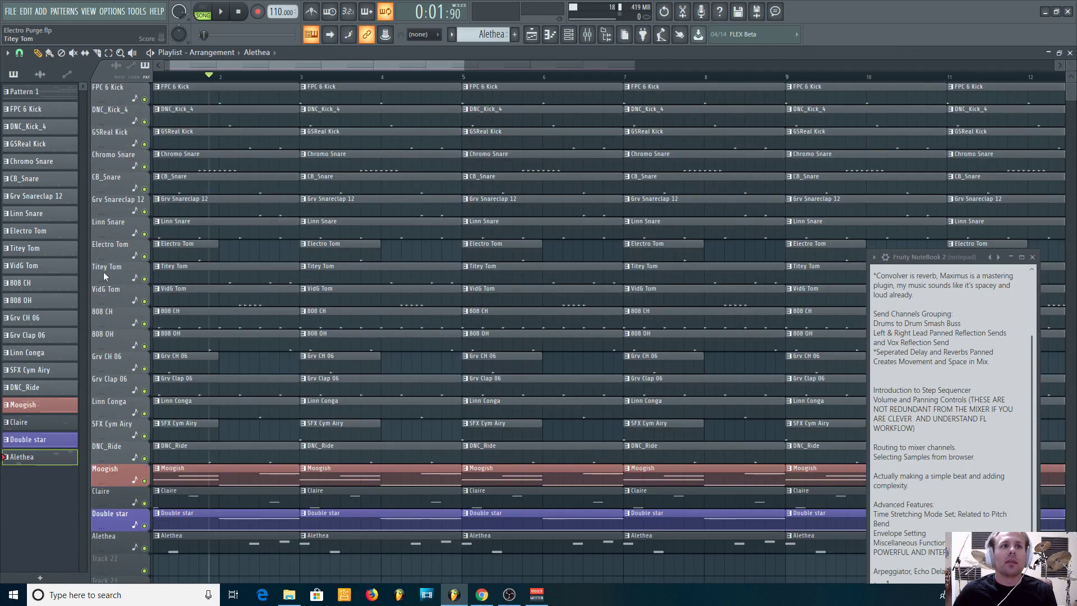
left_click(73, 52)
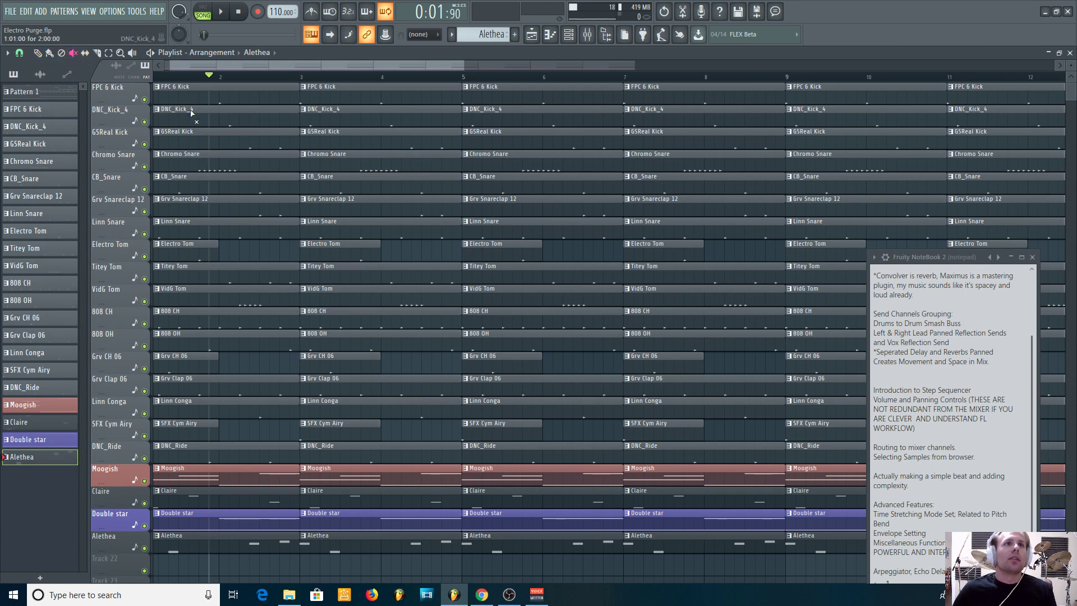
left_click(197, 166)
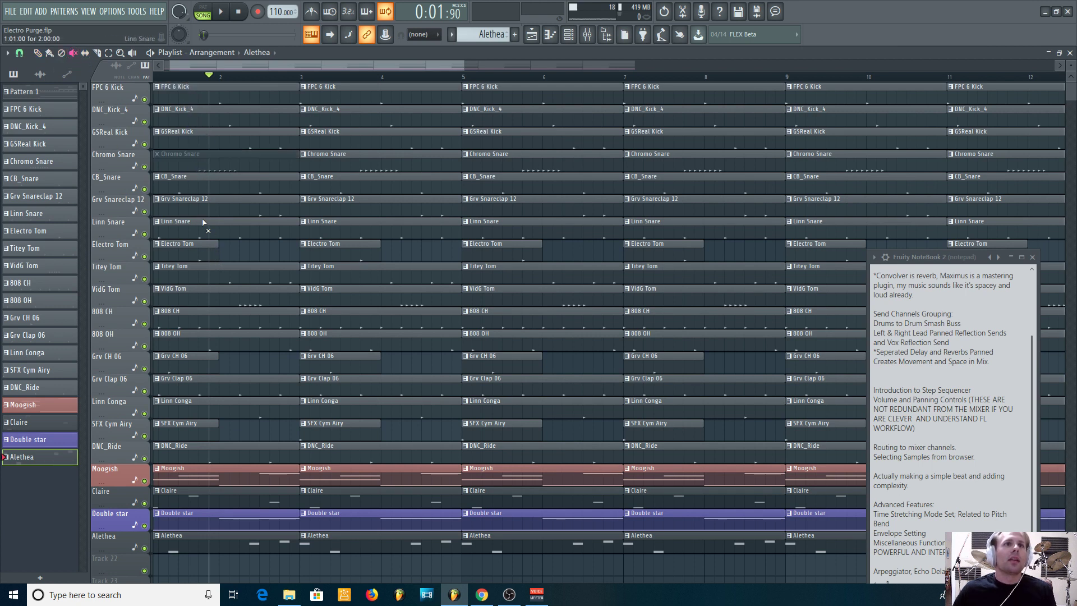
left_click(212, 305)
left_click(205, 271)
left_click(199, 317)
left_click(196, 339)
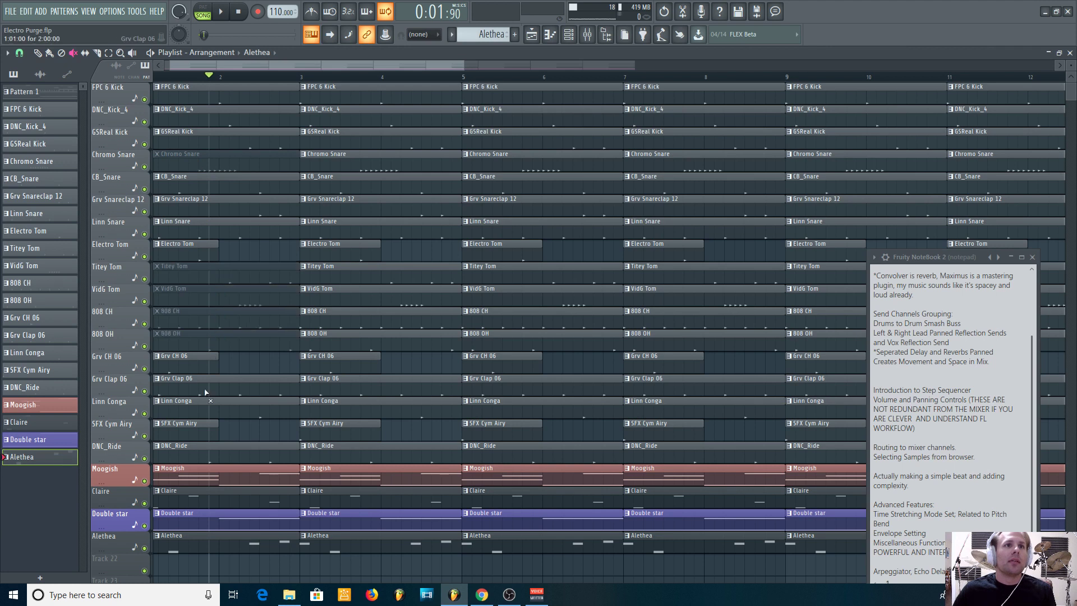
Mute the Grv CH 06, Grv Clap 06, Linn Conga, SFX Cym Airy and DNC_Ride clips at bar 1
left_click(191, 368)
left_click(192, 384)
left_click(192, 405)
left_click(191, 428)
left_click(190, 450)
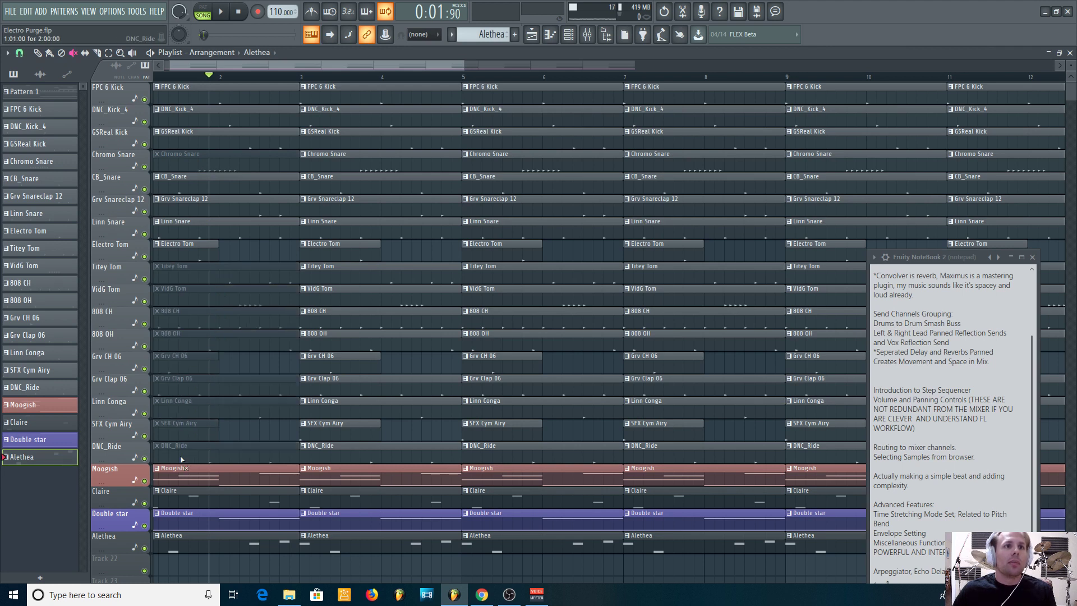
Mute the Claire, Double star and Alethea clips at bar 1, keeping Moogish active
left_click(172, 505)
left_click(191, 545)
left_click(178, 503)
left_click(181, 543)
left_click(181, 521)
left_click(185, 540)
left_click(197, 496)
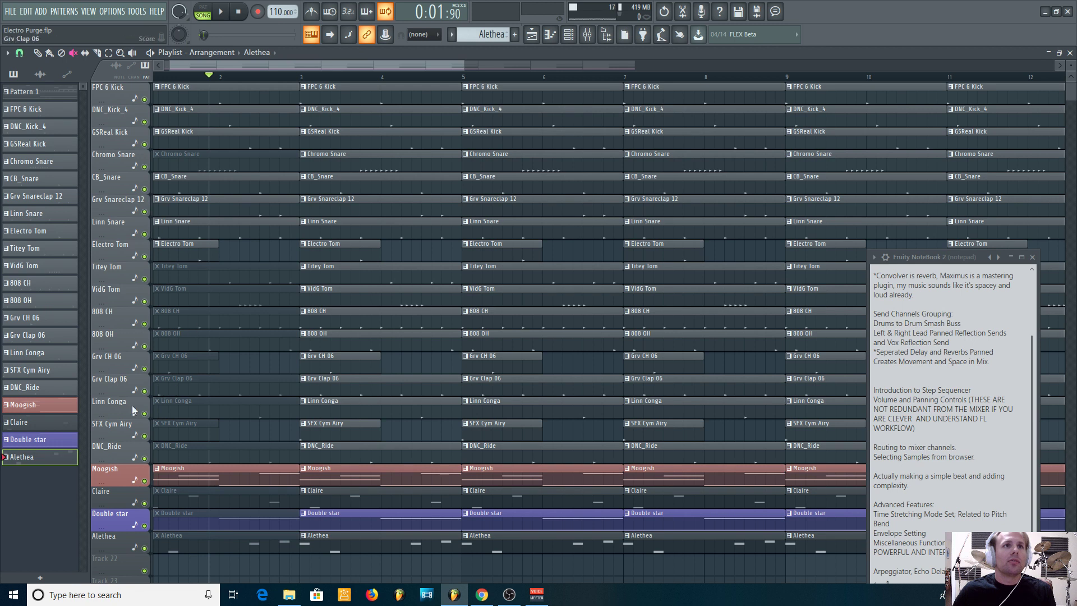
Mute the bar 3 clips of Chromo Snare, Titey Tom through DNC_Ride, Claire, Double star and Alethea
left_click_drag(370, 113, 368, 365)
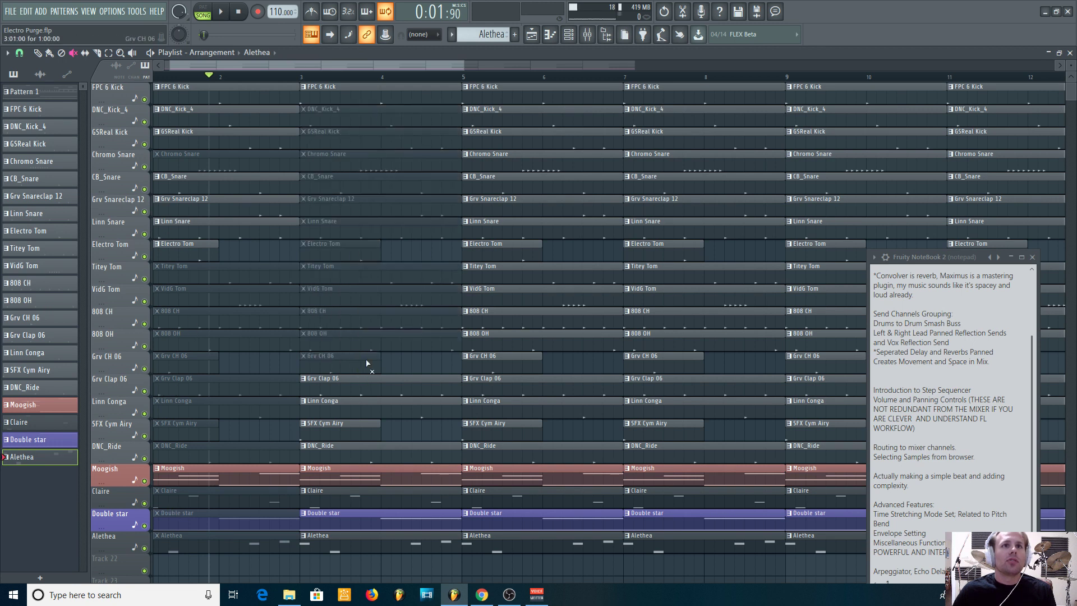
key("ctrl+z")
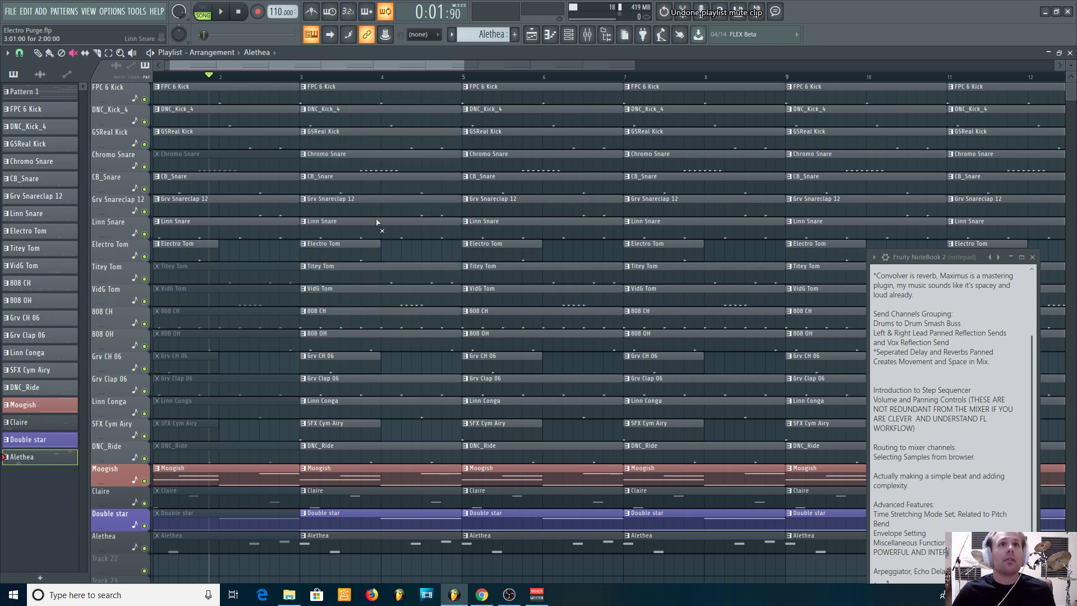
left_click(330, 161)
left_click_drag(337, 272, 324, 466)
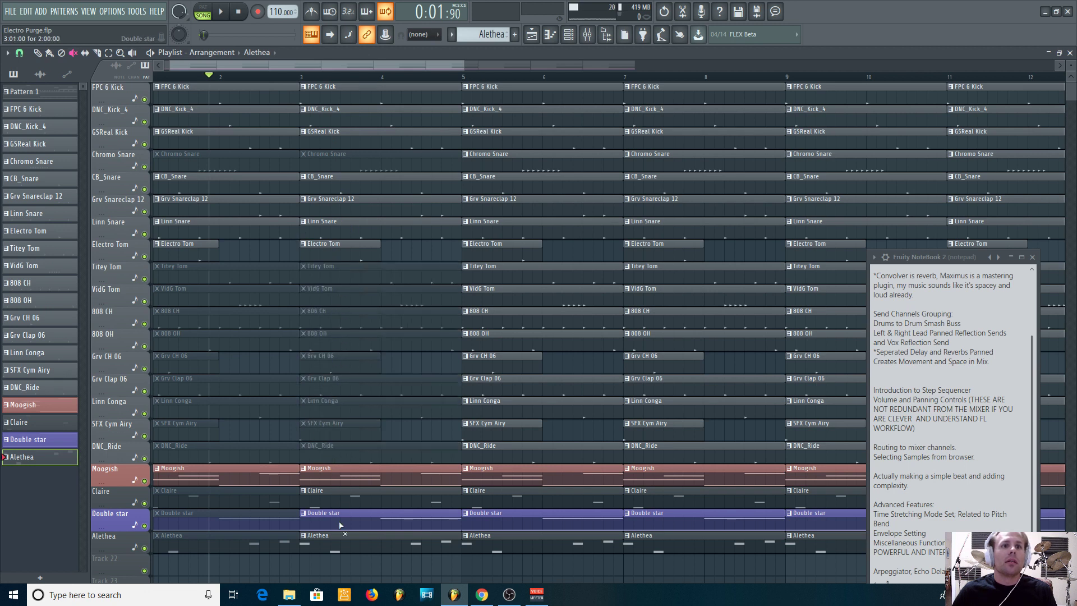
left_click(327, 542)
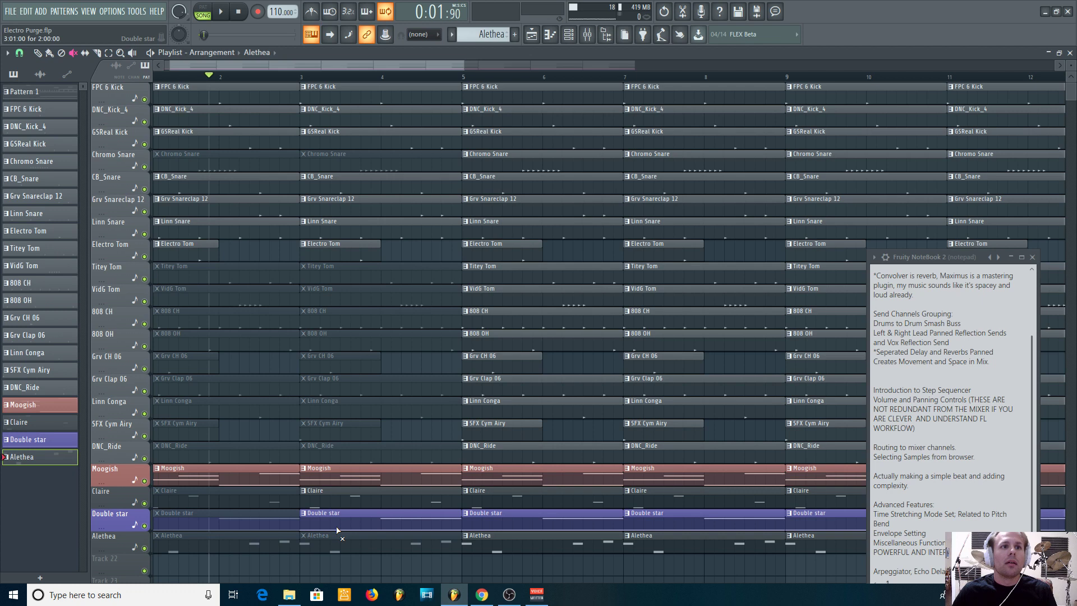
left_click_drag(337, 530, 342, 506)
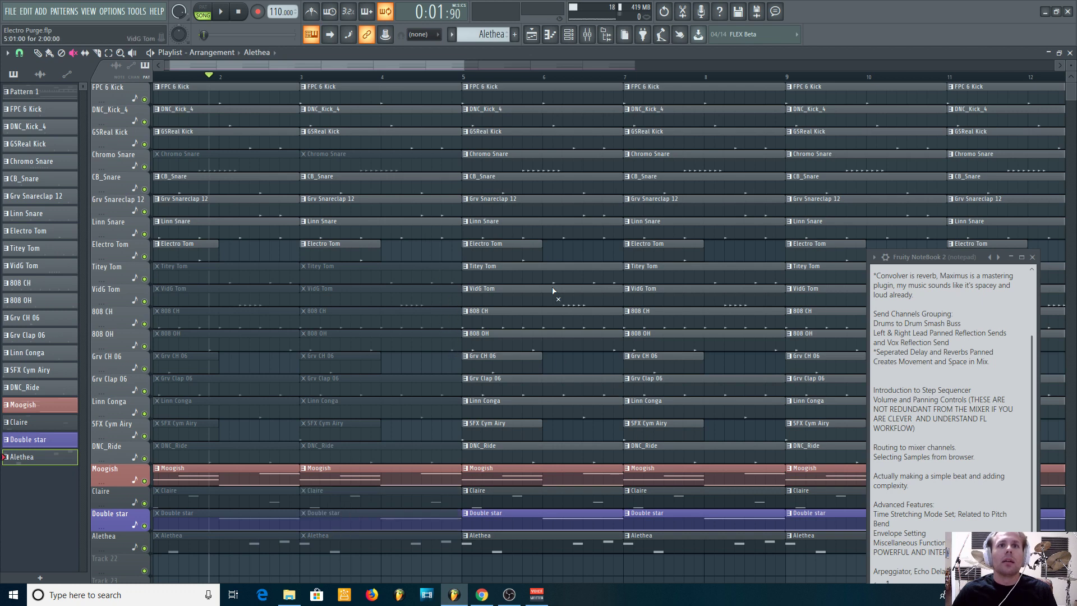
Mute the bar 5 clips from 808 OH through DNC_Ride, plus Claire and Alethea
left_click_drag(488, 354, 496, 435)
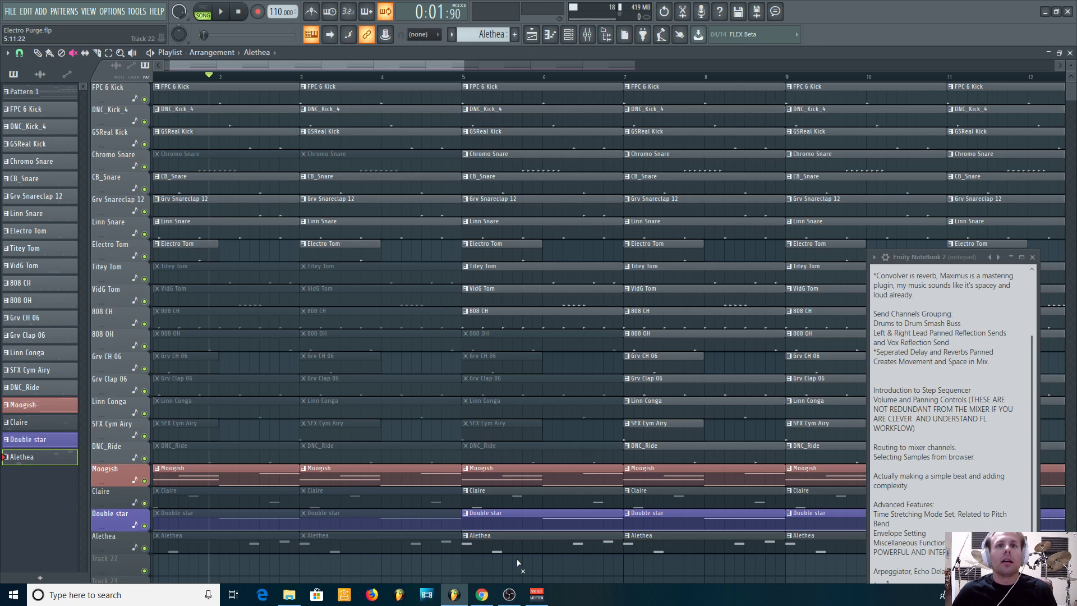
left_click(502, 541)
left_click(498, 500)
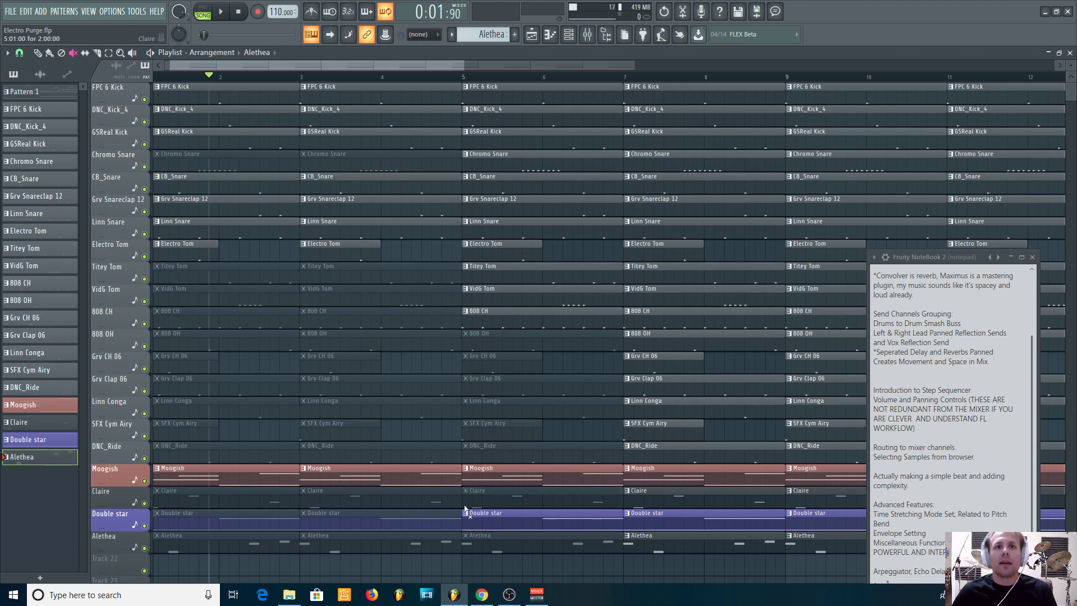
Move the notebook window off the bar 7 clips and mute 808 OH through DNC_Ride, Claire and Alethea there
left_click(712, 517)
left_click_drag(924, 256, 73, 105)
left_click(673, 519)
left_click(651, 497)
left_click(651, 550)
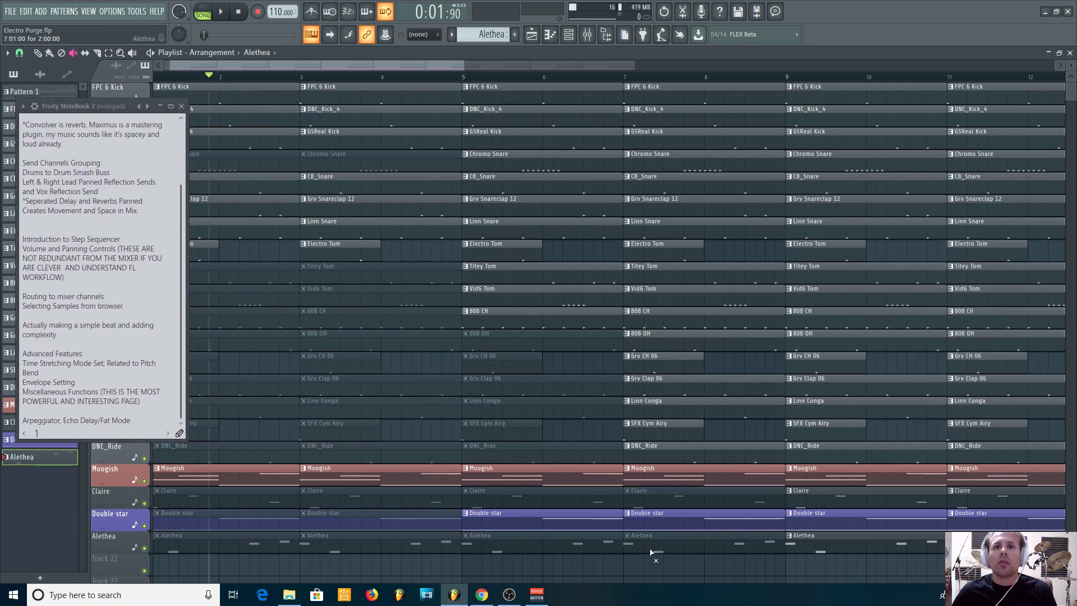
left_click_drag(651, 451, 658, 284)
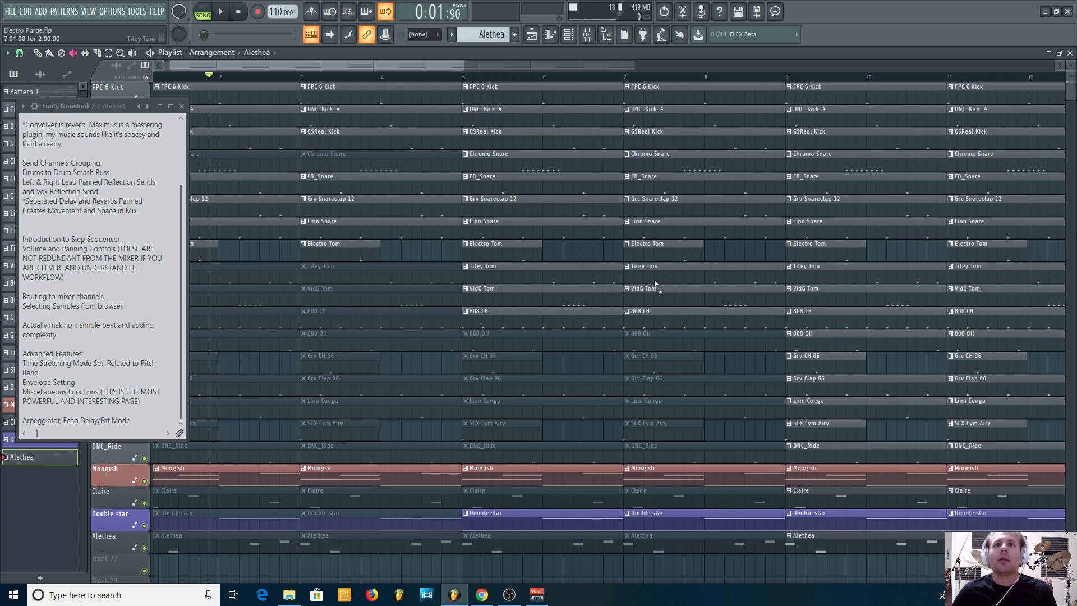
Mute the Chromo Snare clip at bar 5 and keep the one at bar 7 unmuted
left_click_drag(526, 167, 673, 161)
left_click_drag(395, 64, 444, 66)
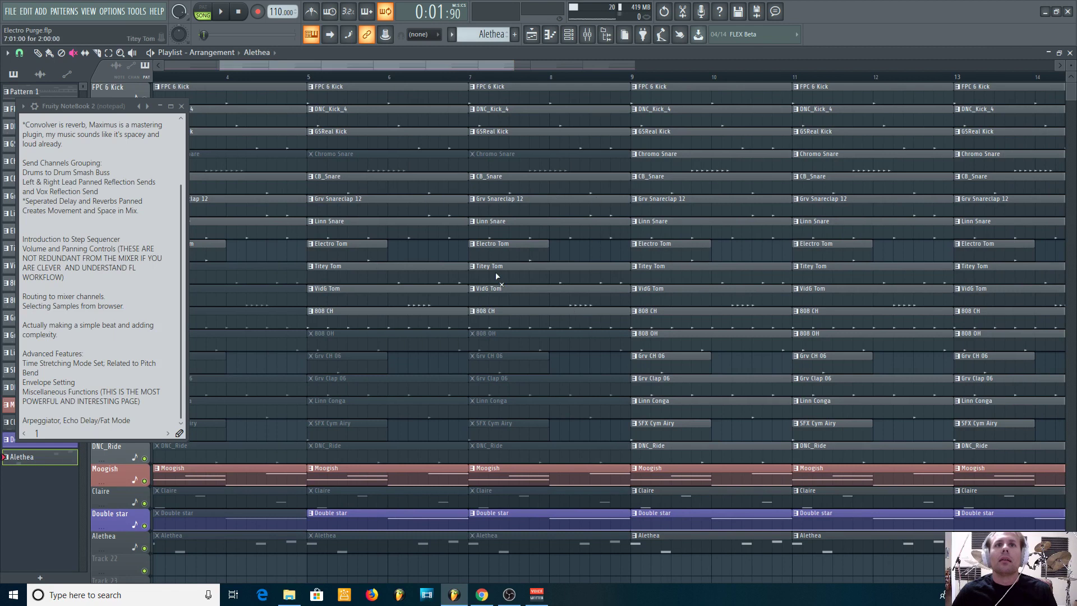
left_click(594, 172)
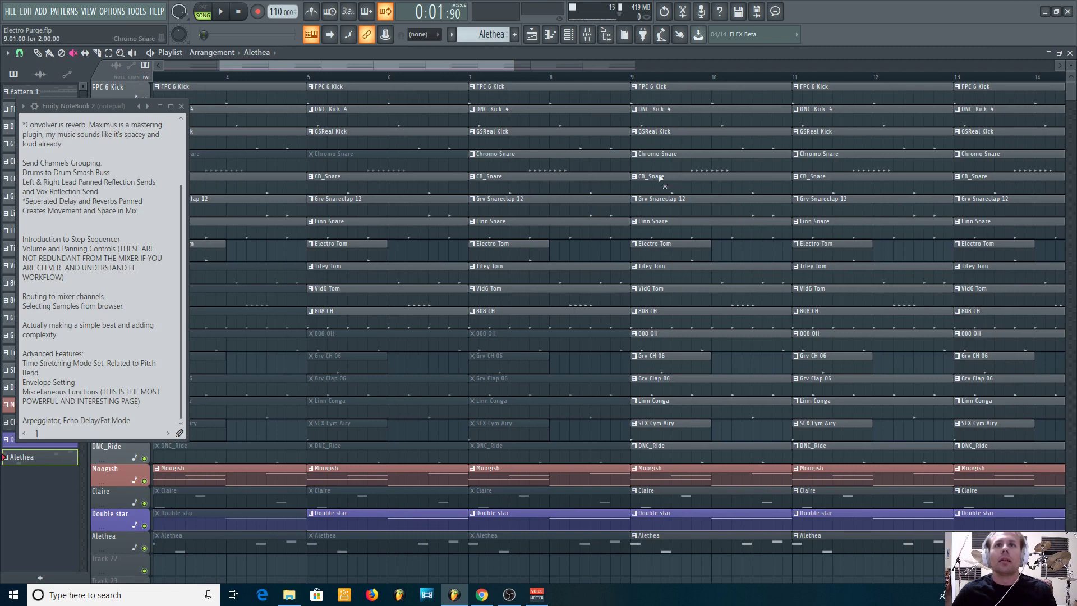
Mute the Chromo Snare clips and the 808 OH through DNC_Ride clips at bars 9 and 11
mouse_move(690, 339)
left_mouse_down()
mouse_move(677, 364)
mouse_move(673, 448)
left_mouse_up()
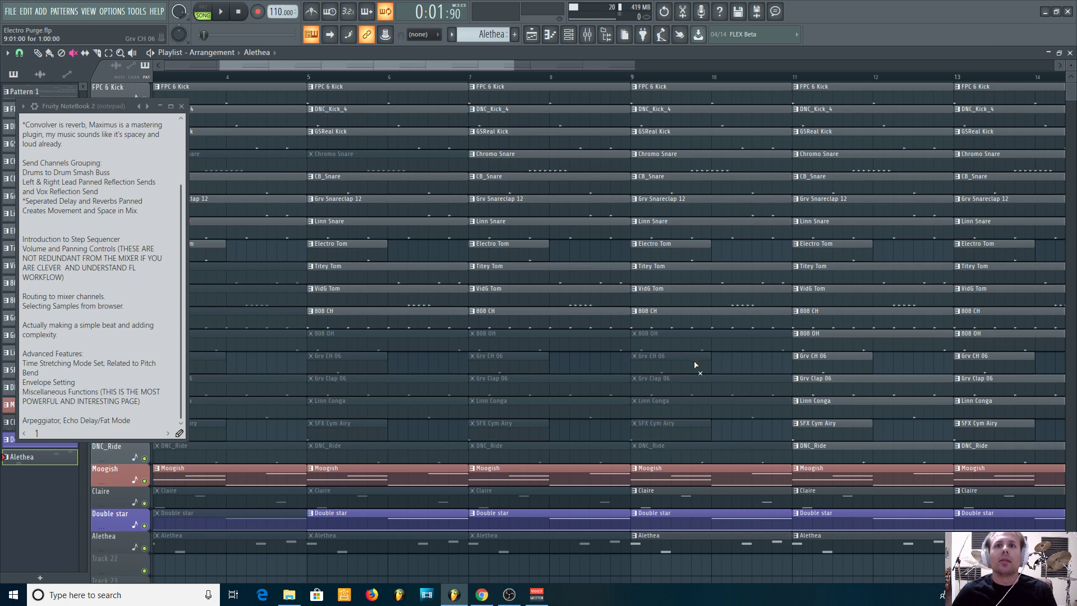
left_click(680, 170)
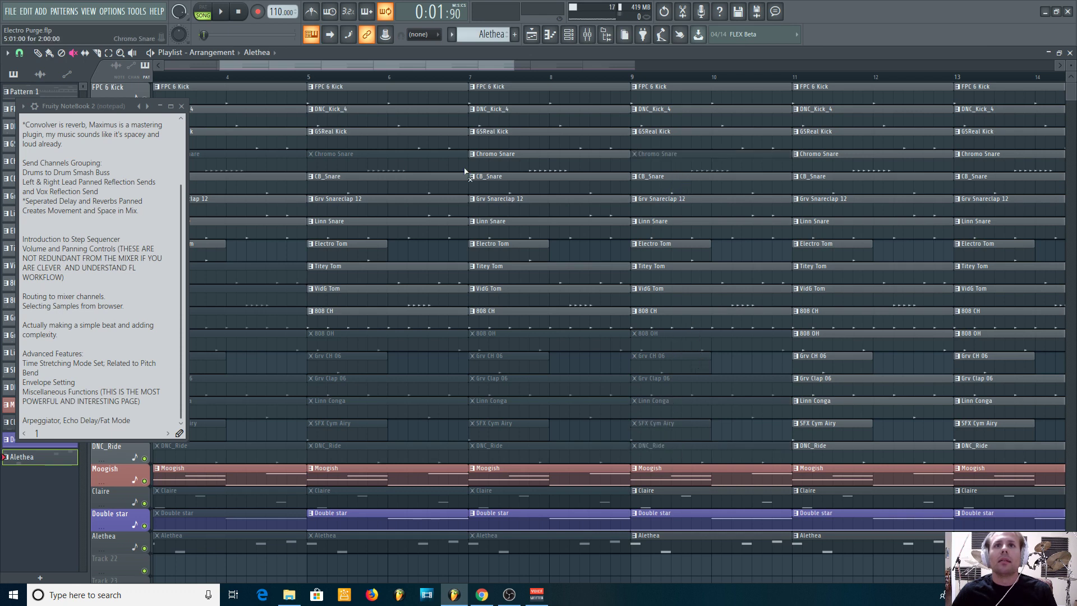
left_click(821, 170)
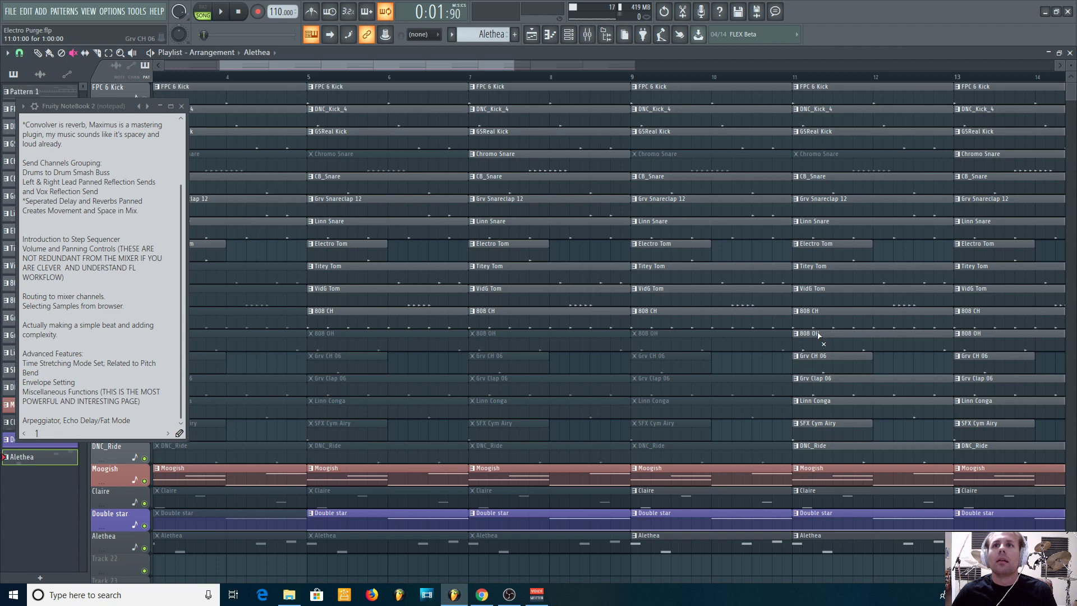
left_click_drag(831, 361, 823, 448)
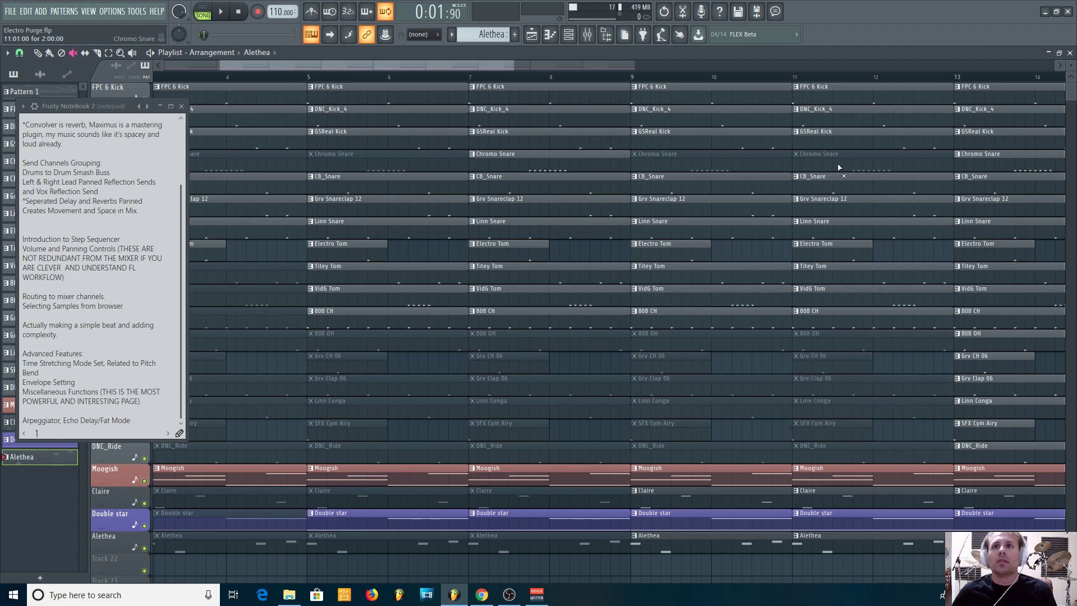
Delete the clips at bar 17 on all tracks so the arrangement ends after bar 16
scroll(836, 78, "down", 3)
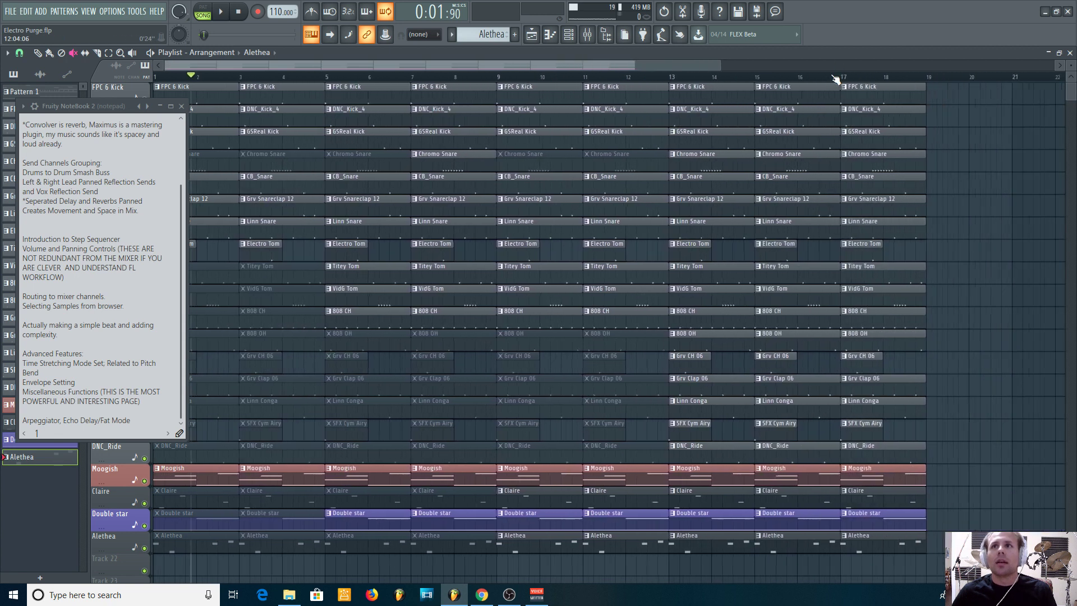
left_click(36, 54)
mouse_move(926, 87)
left_mouse_down()
mouse_move(928, 531)
mouse_move(876, 250)
left_mouse_up()
scroll(571, 83, "up", 4)
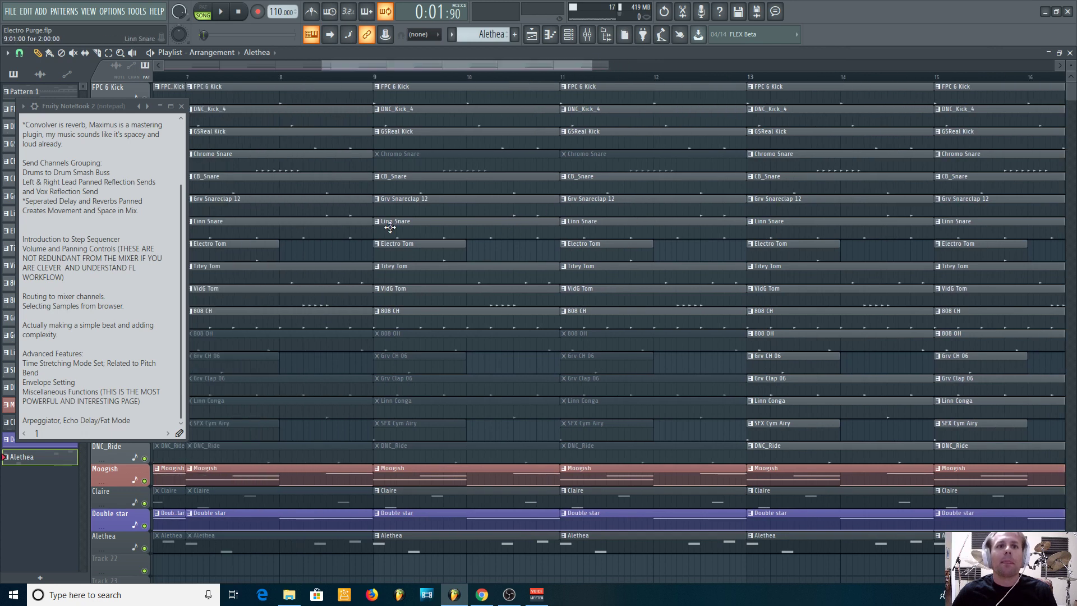
scroll(373, 80, "down", 8)
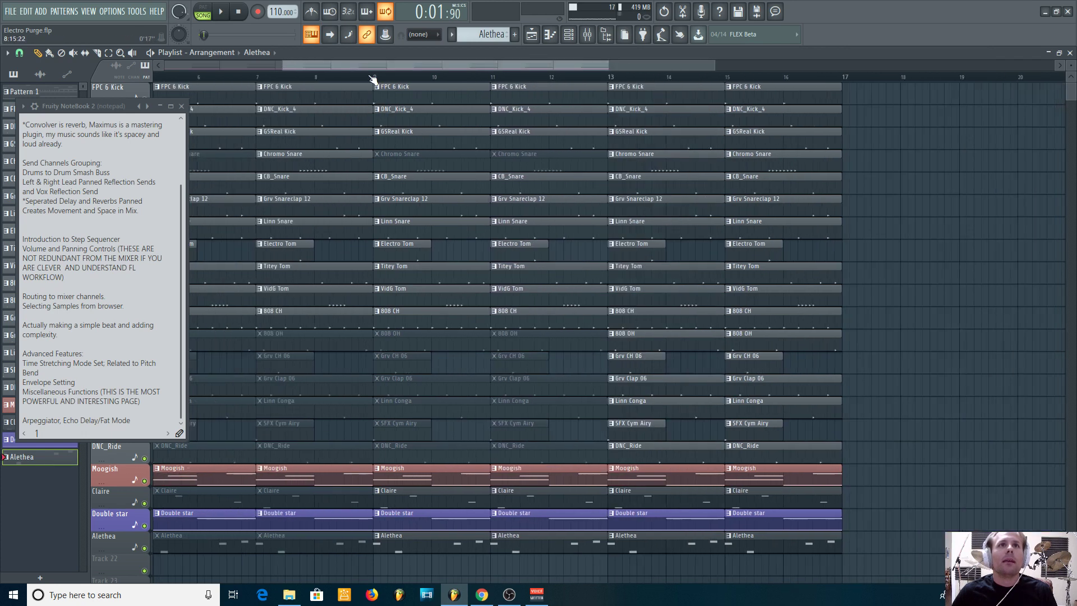
Move the notebook window to the empty area past the clips and play the arrangement with the Mute tool active
left_click_drag(222, 106, 849, 102)
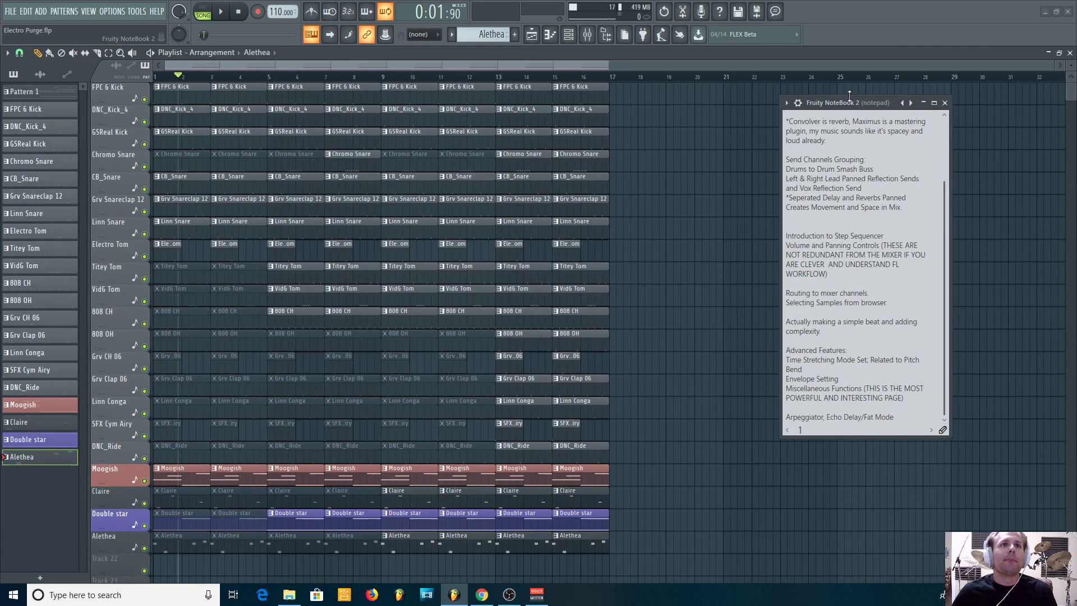
left_click(222, 12)
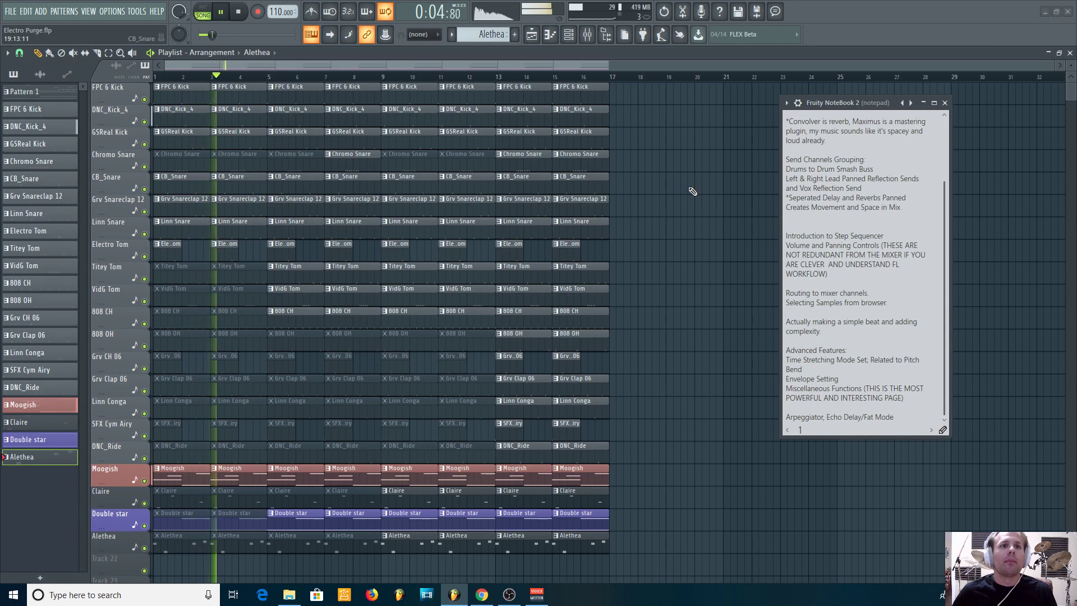
left_click(73, 53)
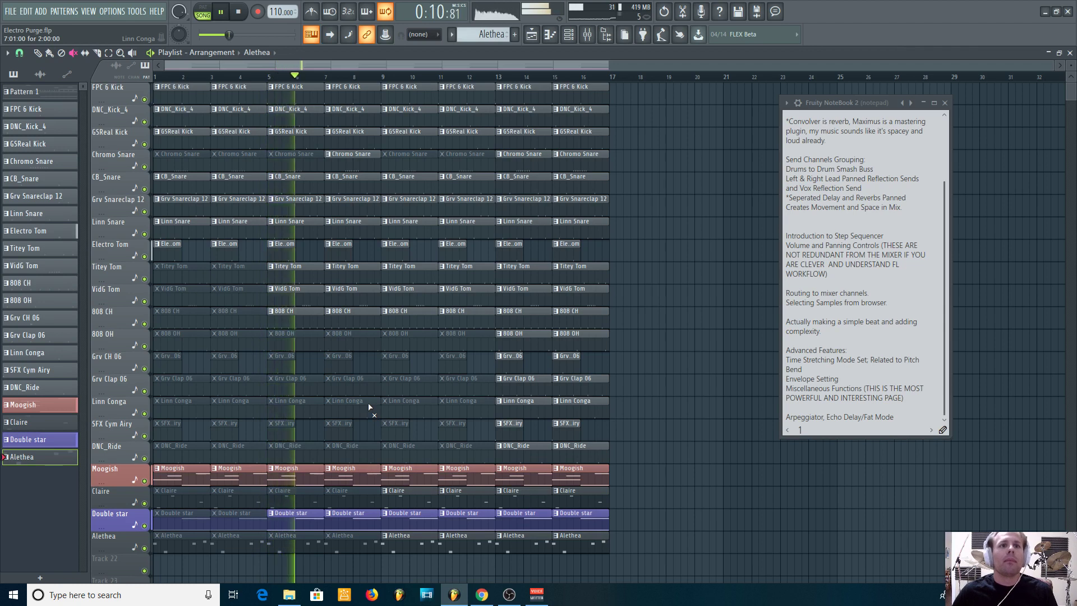
Filter the channel rack to the Pad Synth group while the song plays, and return to the playlist to watch the arrangement
left_click(551, 35)
left_click(568, 35)
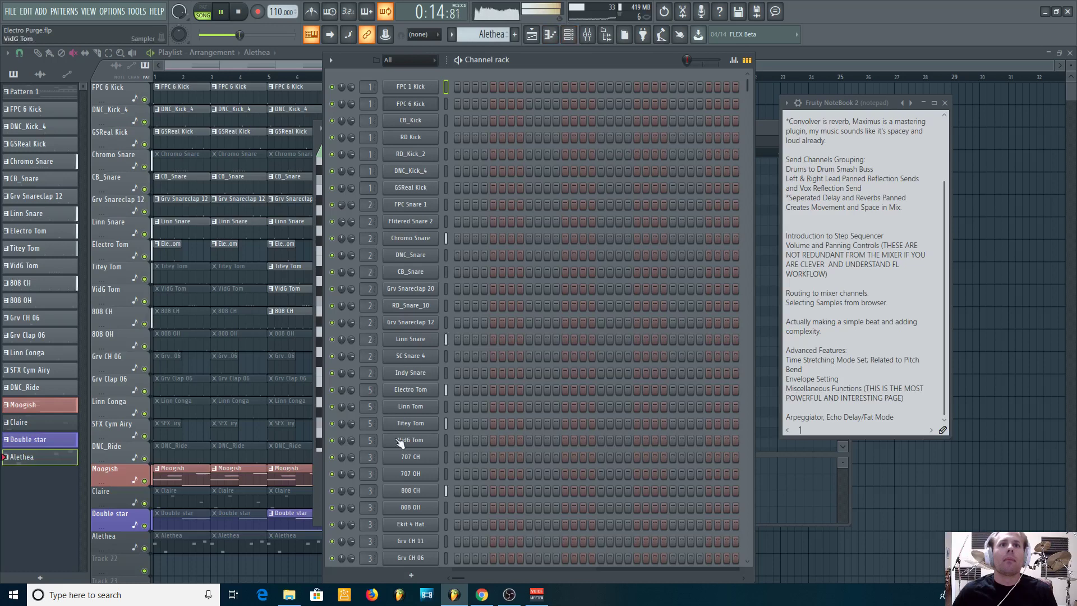
left_click(409, 60)
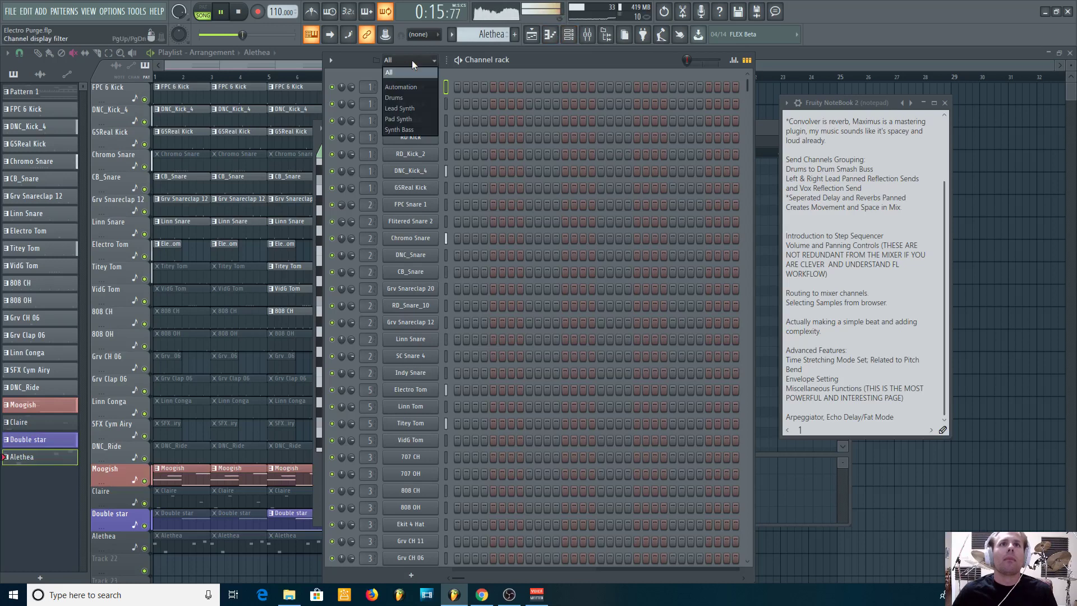
left_click(409, 120)
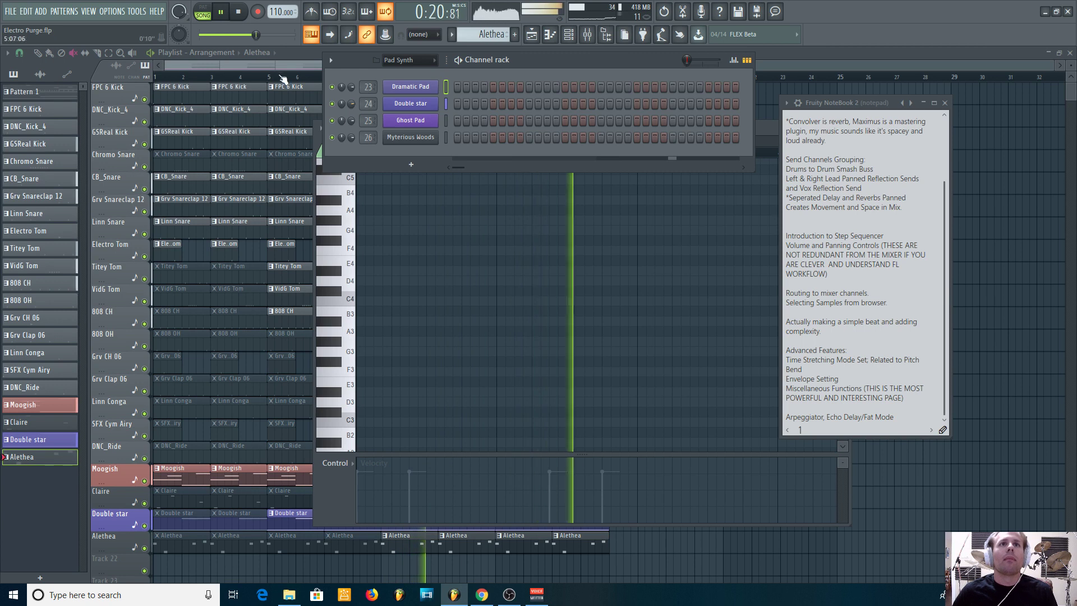
left_click(267, 62)
scroll(725, 356, "down", 1)
scroll(714, 449, "up", 1)
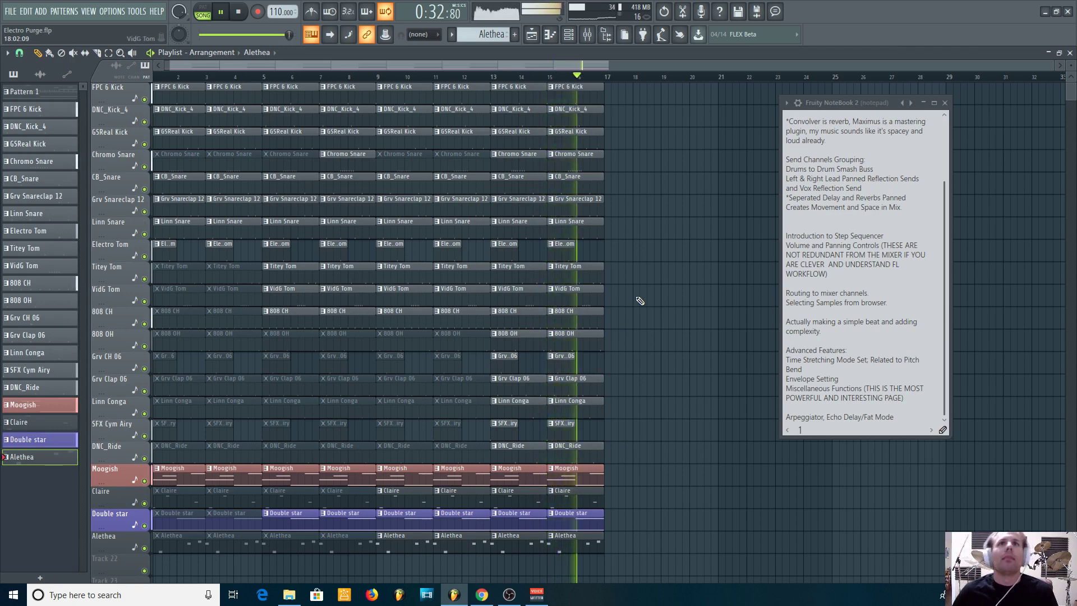
Stop playback and copy the clips in bars 1–4 on all tracks to bar 17, filling bars 17–20
key("space")
left_click(109, 53)
left_click_drag(161, 84, 250, 546)
key("p")
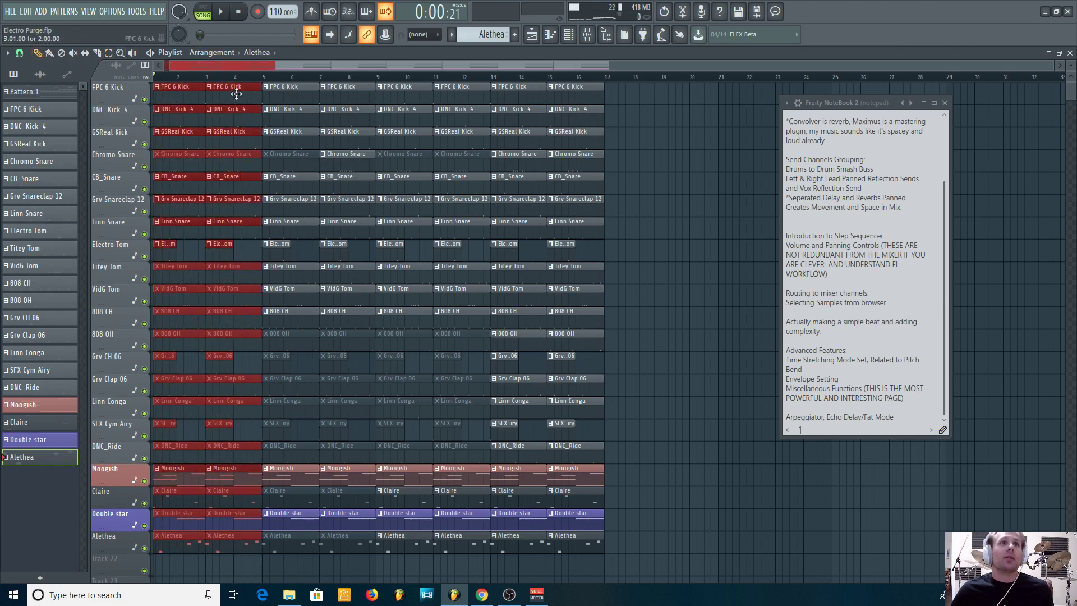
left_click_drag(236, 94, 688, 89)
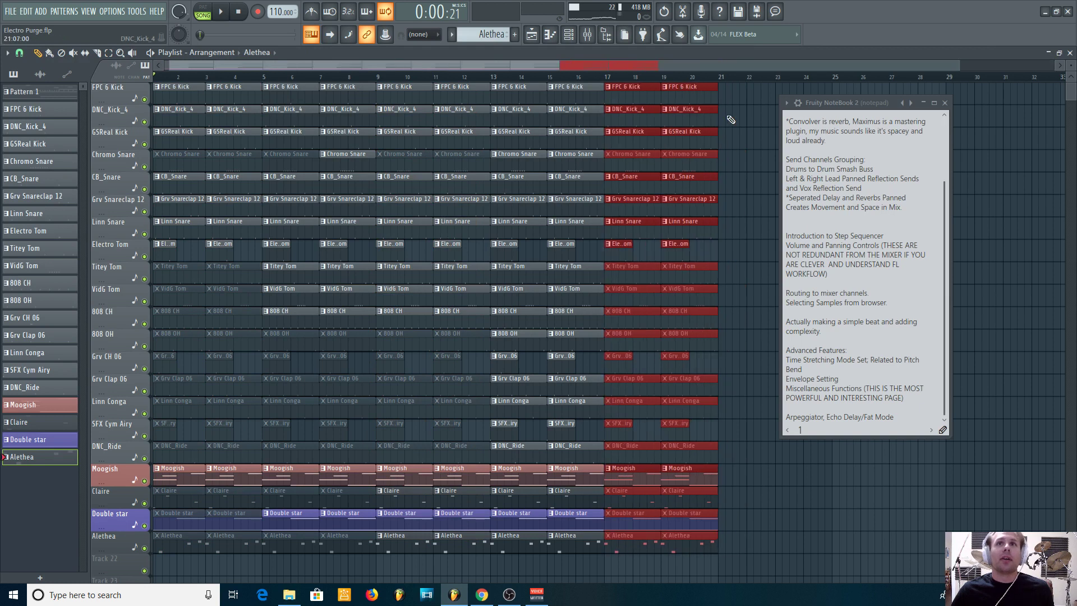
key("ctrl+b")
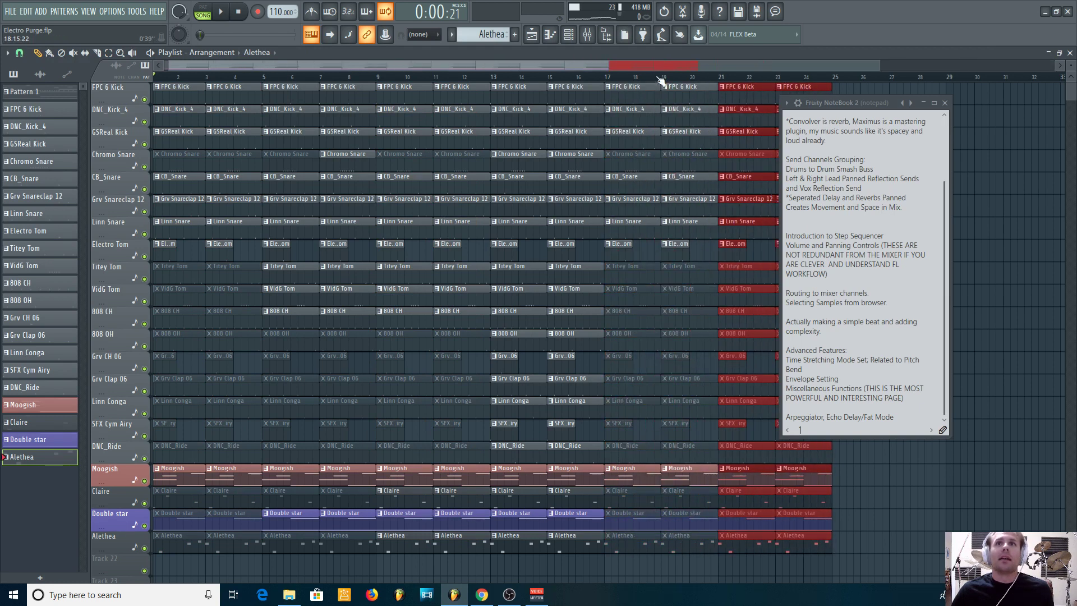
scroll(731, 108, "right", 3)
mouse_move(731, 108)
left_mouse_down()
mouse_move(666, 106)
mouse_move(744, 152)
mouse_move(665, 183)
mouse_move(725, 189)
mouse_move(641, 361)
mouse_move(656, 270)
mouse_move(686, 250)
mouse_move(710, 319)
mouse_move(689, 503)
mouse_move(697, 560)
mouse_move(673, 401)
mouse_move(664, 440)
mouse_move(645, 427)
left_mouse_up()
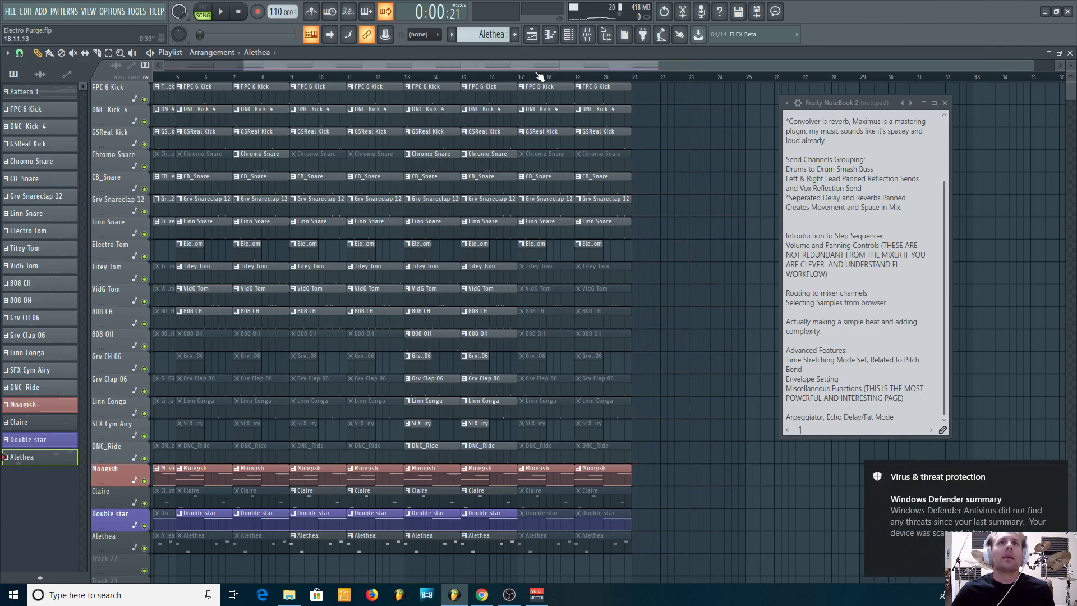
Add a time marker named "Verse" at bar 17
left_click(523, 78)
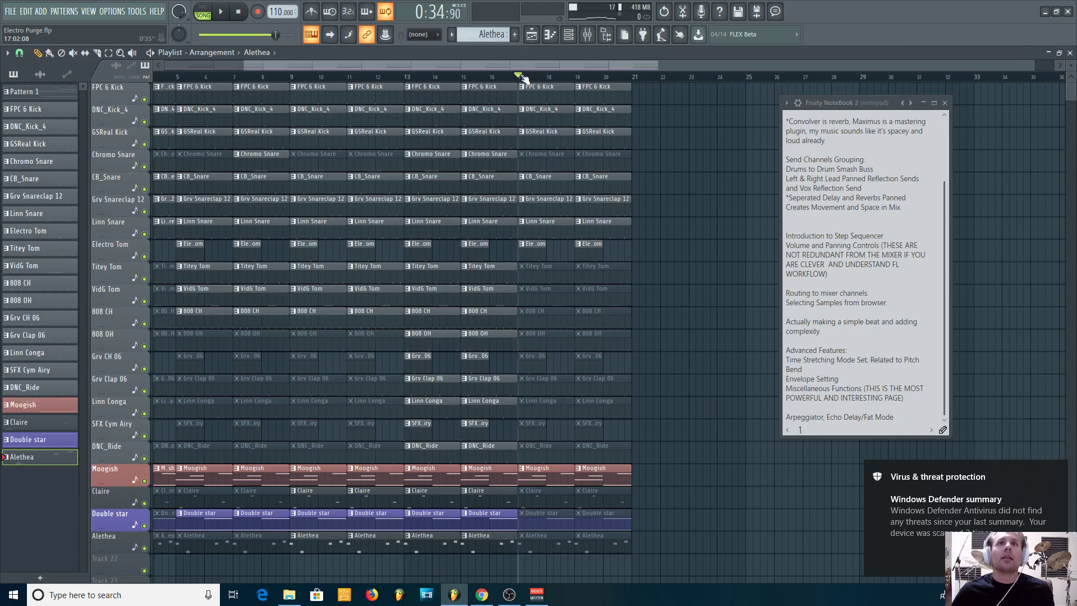
left_click(7, 53)
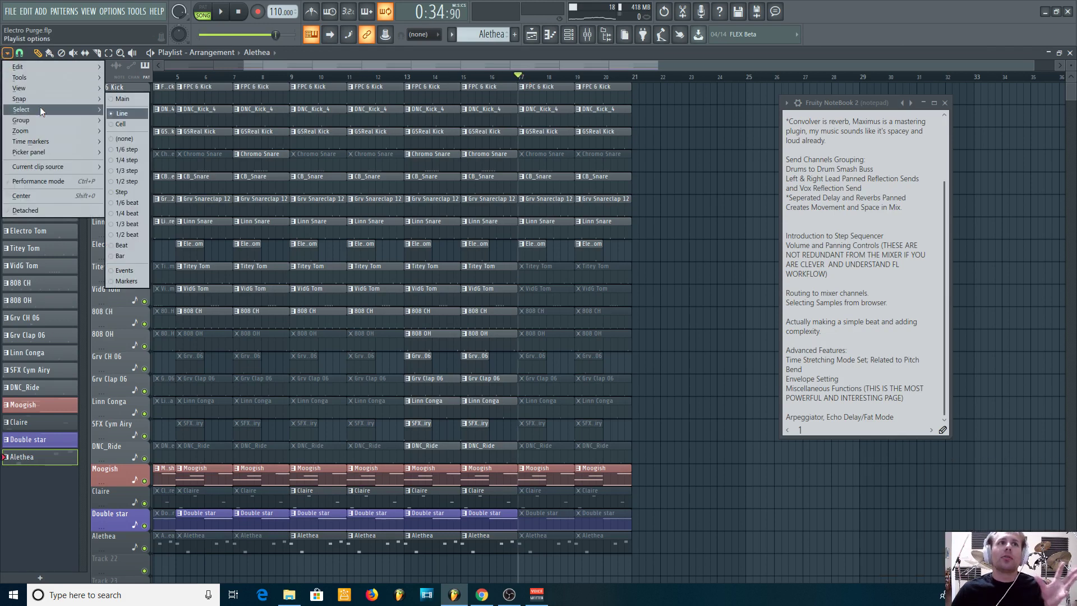
mouse_move(52, 139)
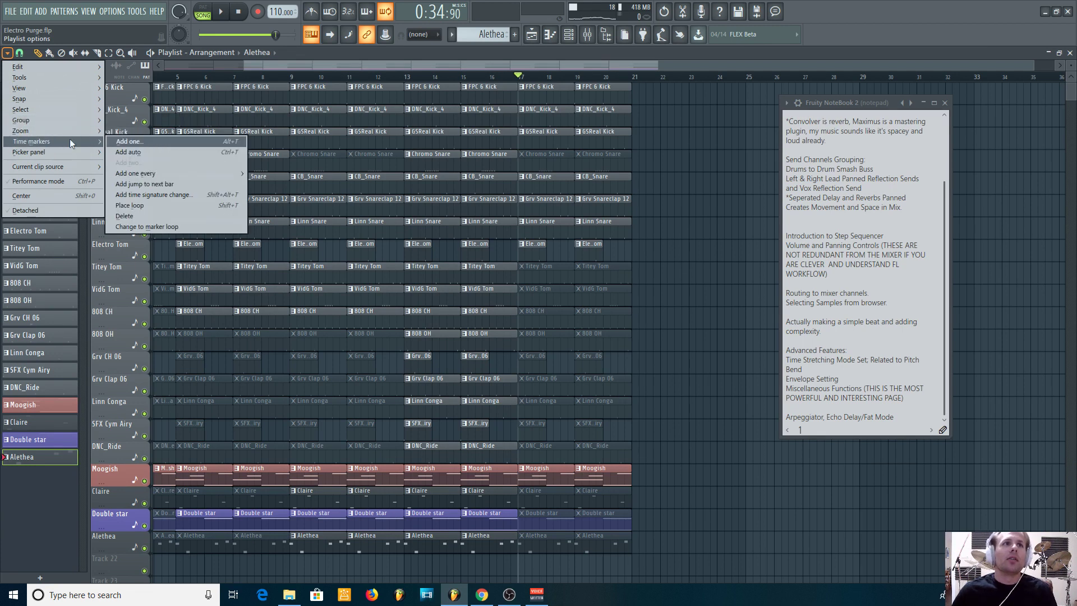
left_click(123, 143)
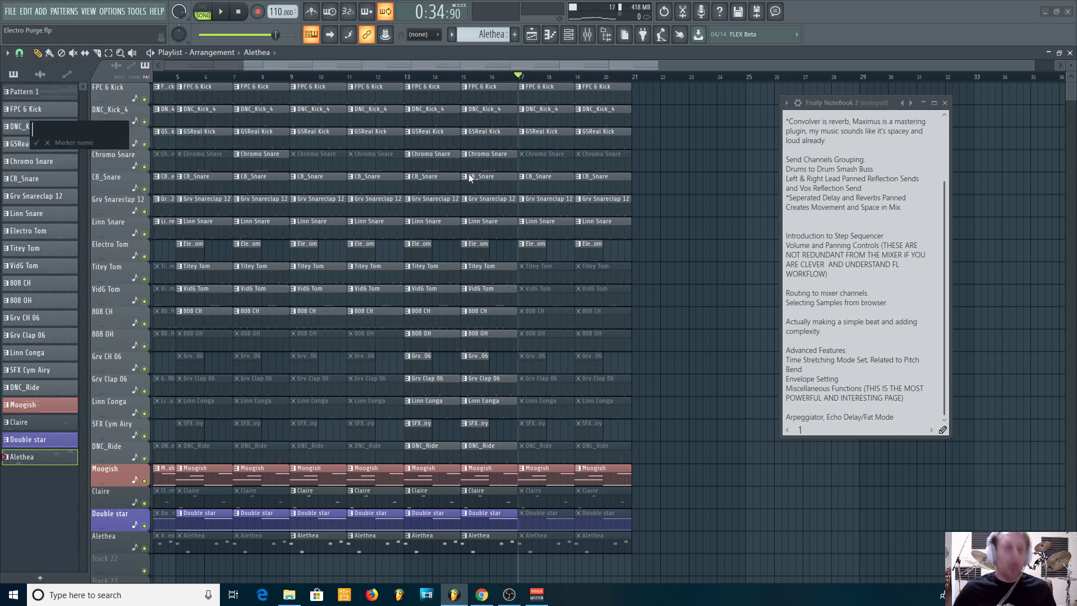
type("Verse")
key("Return")
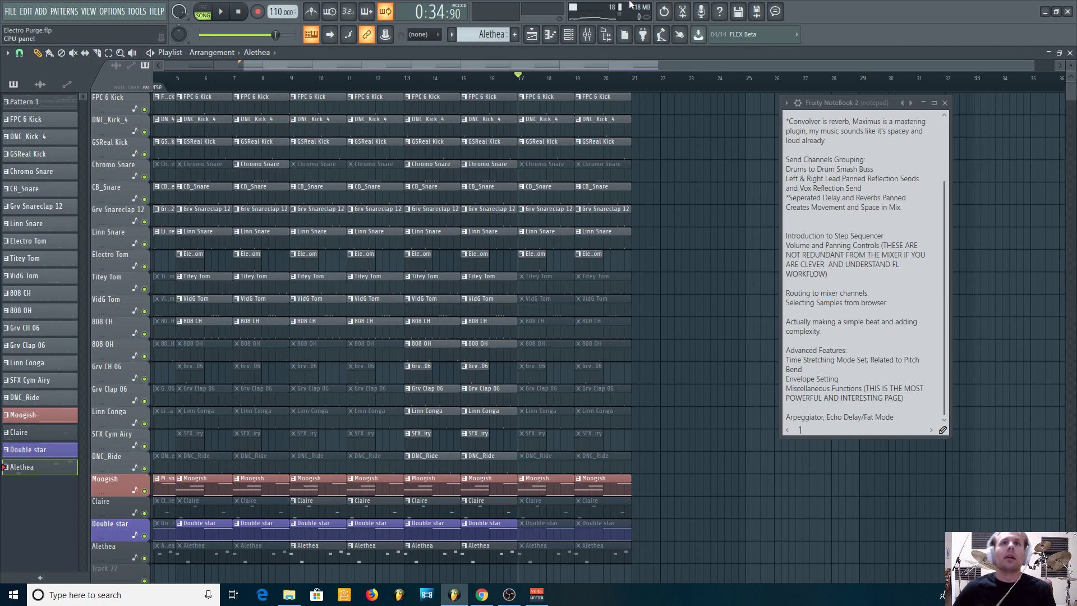
scroll(242, 63, "left", 1)
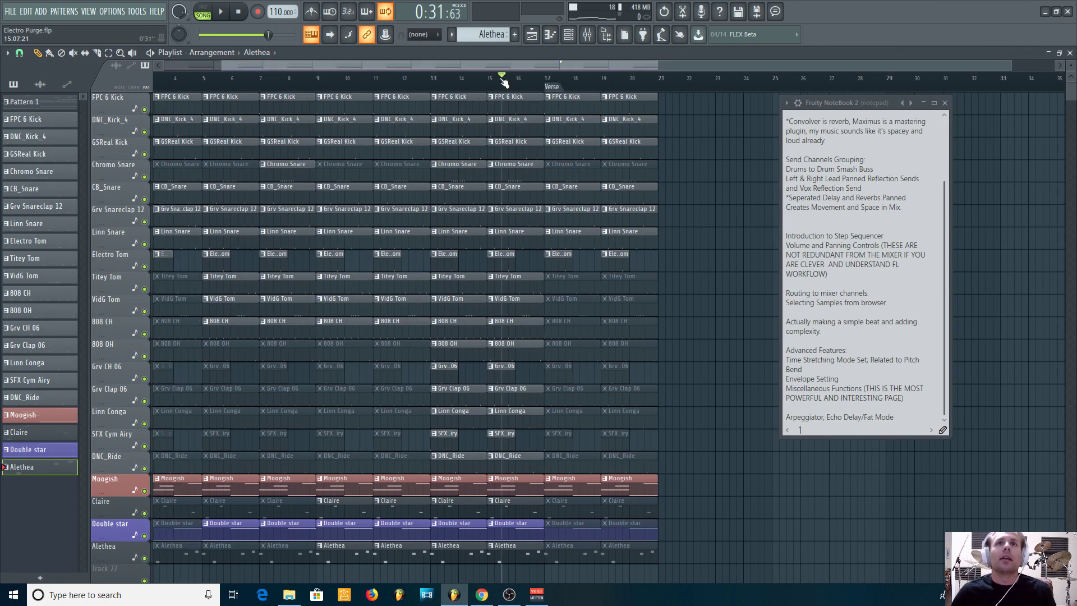
scroll(504, 81, "down", 1)
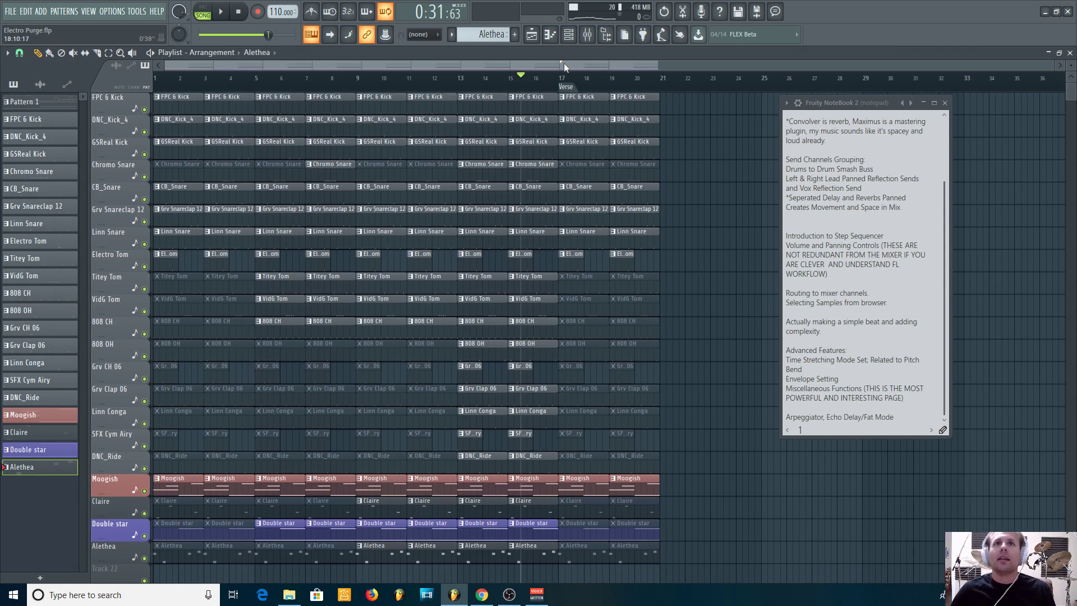
scroll(604, 460, "right", 1)
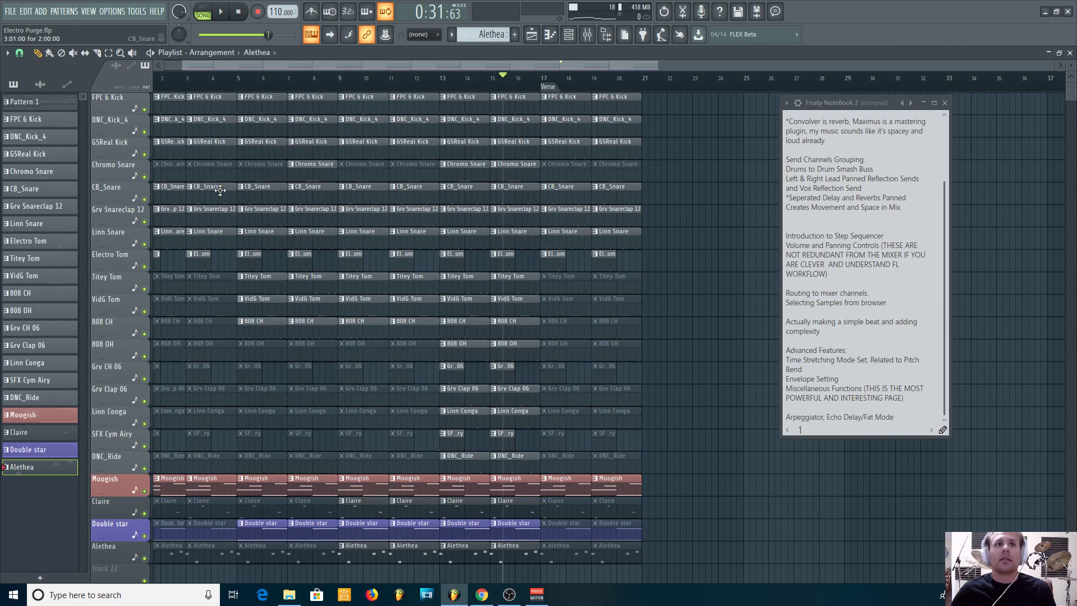
scroll(367, 271, "left", 1)
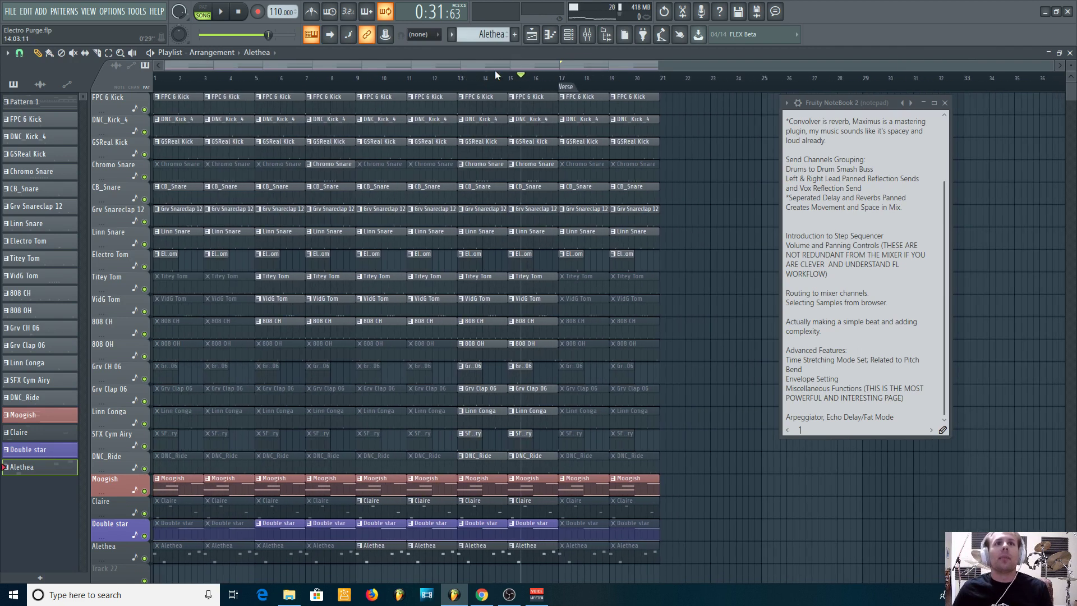
left_click_drag(580, 166, 505, 112)
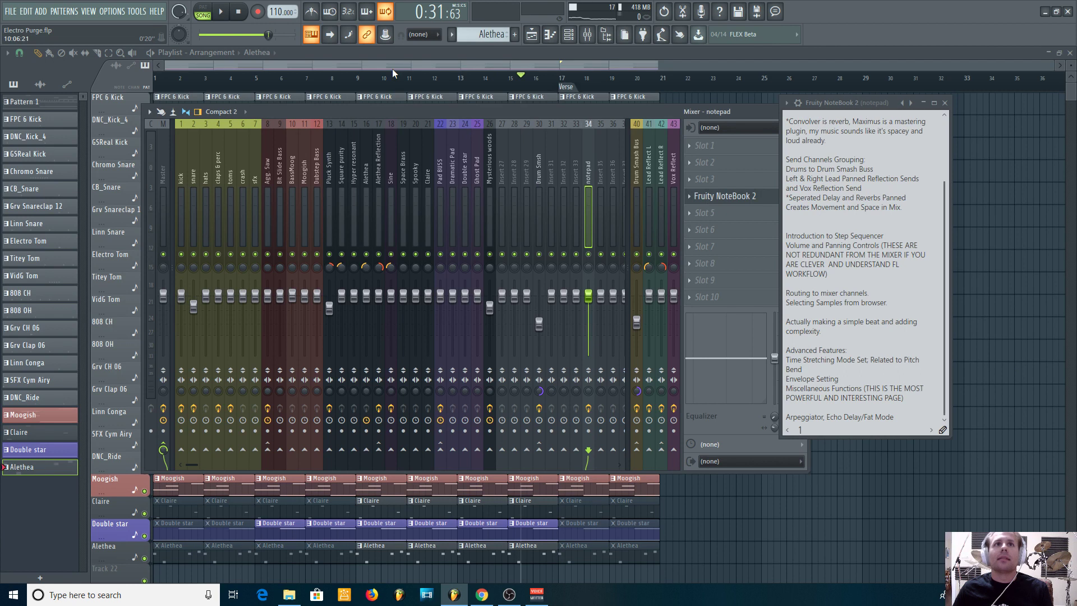
key("F9")
Create a new pattern with the default name and show only the Drums group in the channel rack
left_click(515, 35)
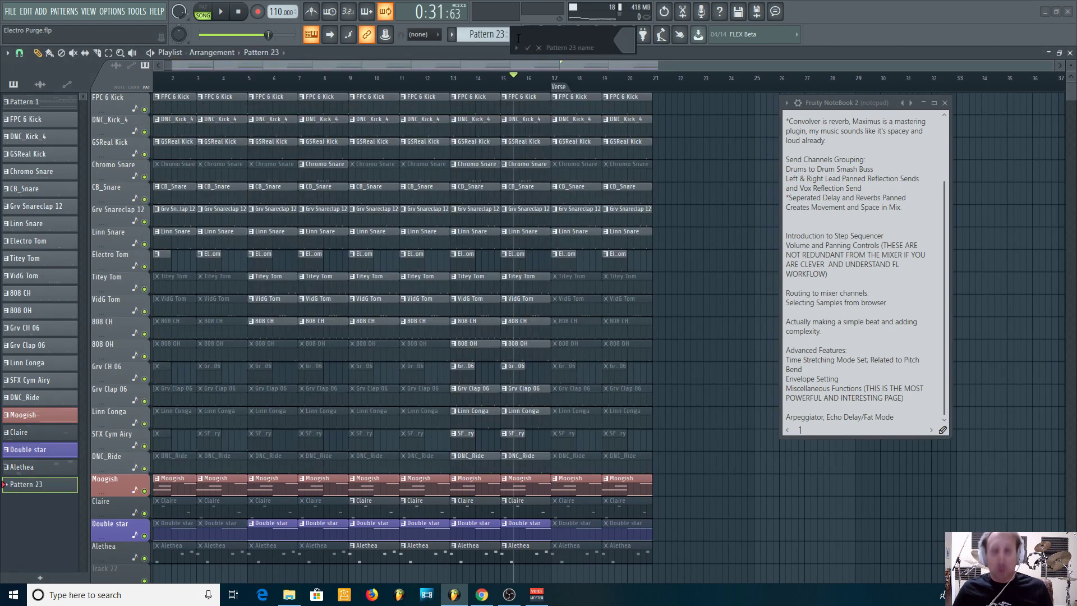
key("Return")
left_click(578, 35)
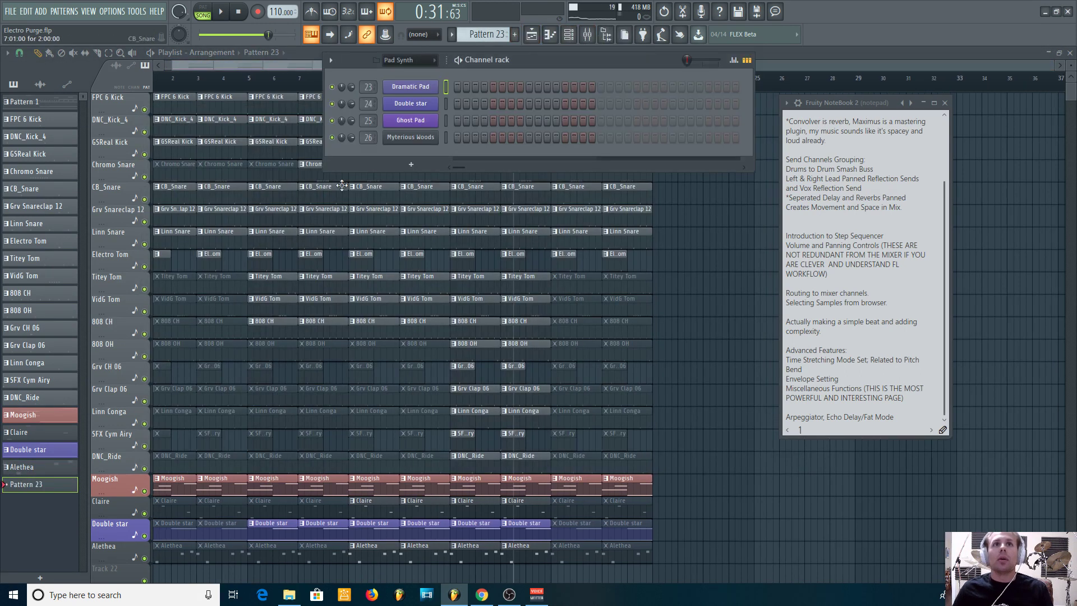
left_click(409, 60)
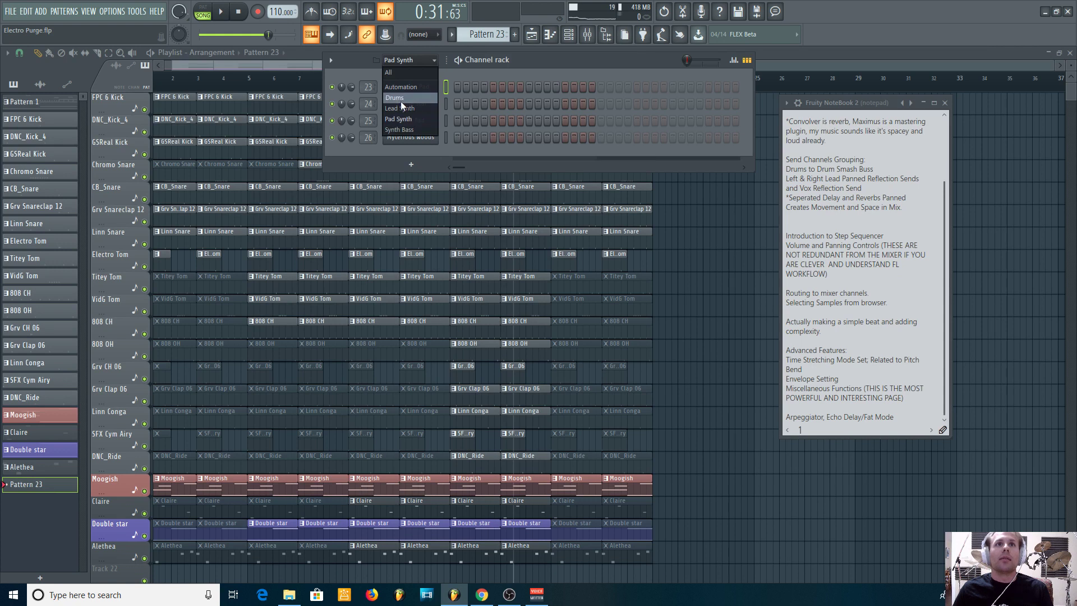
left_click(394, 98)
Switch to pattern mode, fill steps 9–16 of the Grv Snareclap 20 channel and play the pattern
left_click(195, 9)
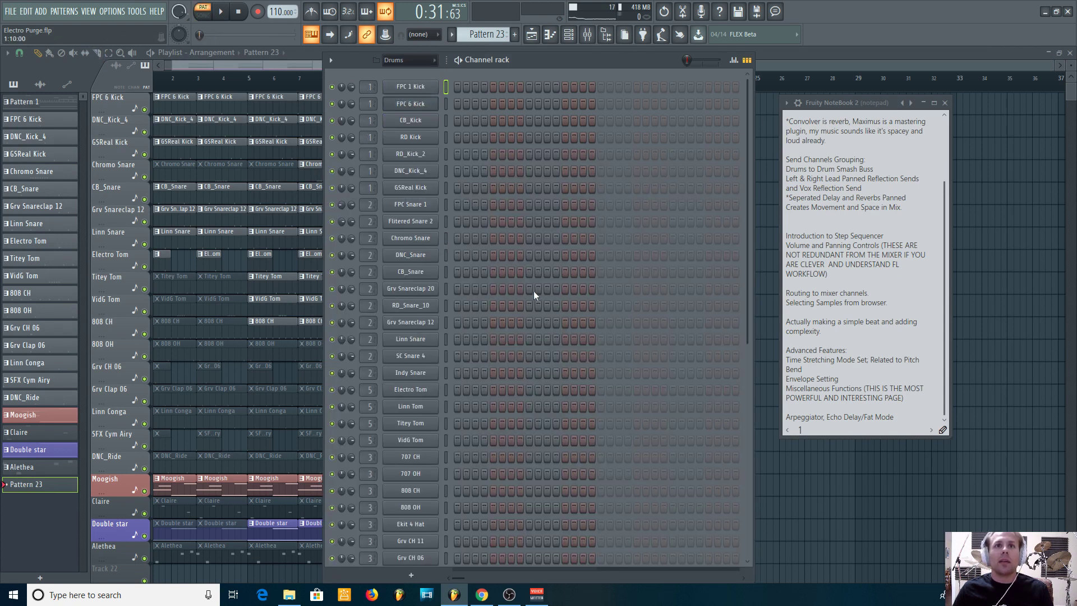
left_click_drag(532, 291, 590, 292)
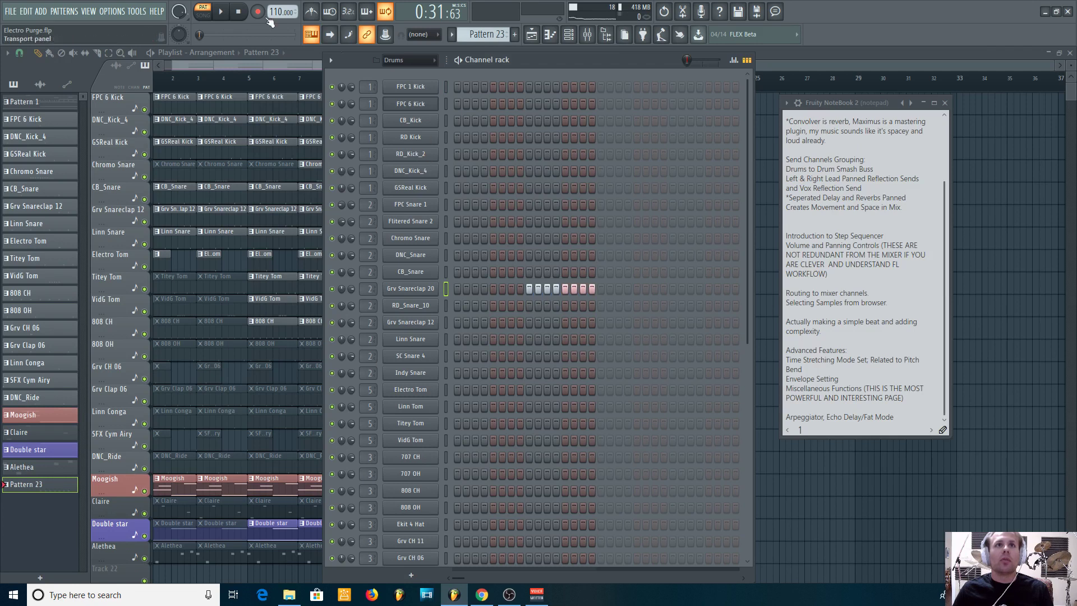
key("space")
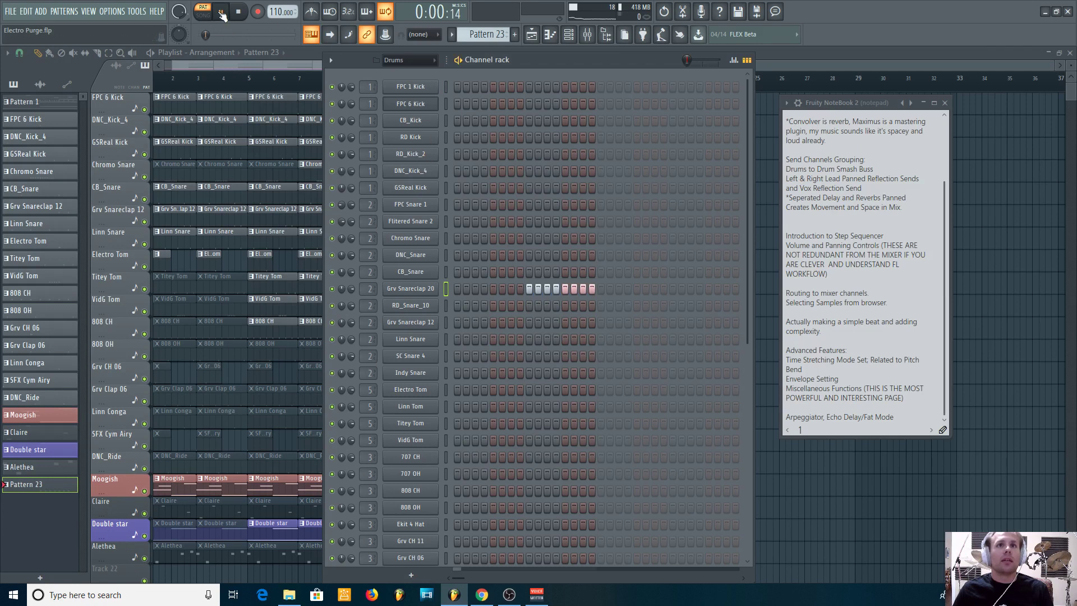
Open the miscellaneous functions of the Grv Snareclap 20 channel and raise its echo delay feedback
left_click(429, 294)
left_click(117, 198)
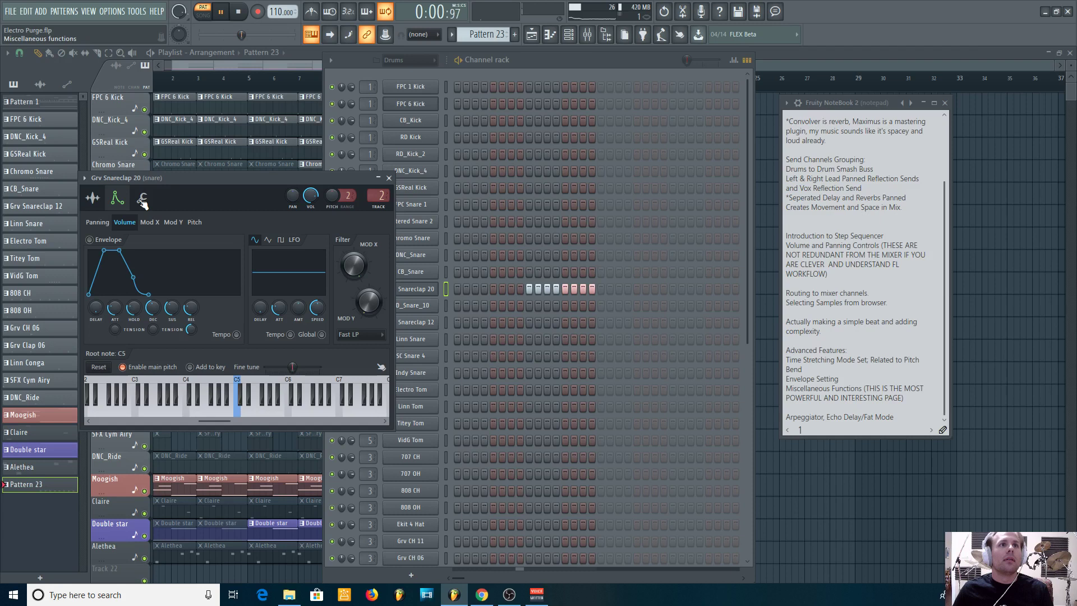
left_click(142, 200)
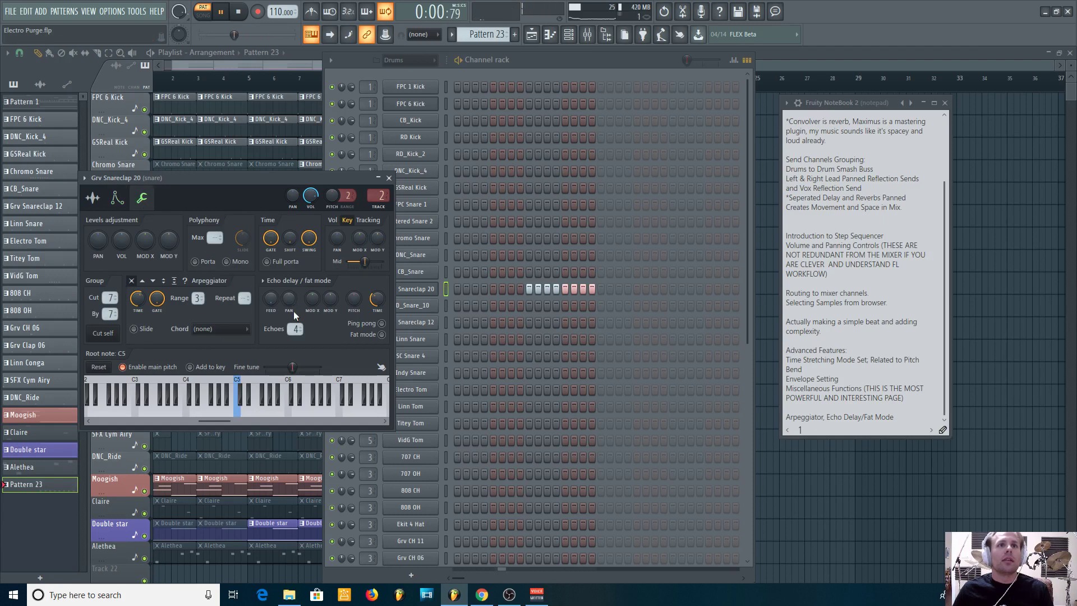
left_click_drag(271, 298, 276, 290)
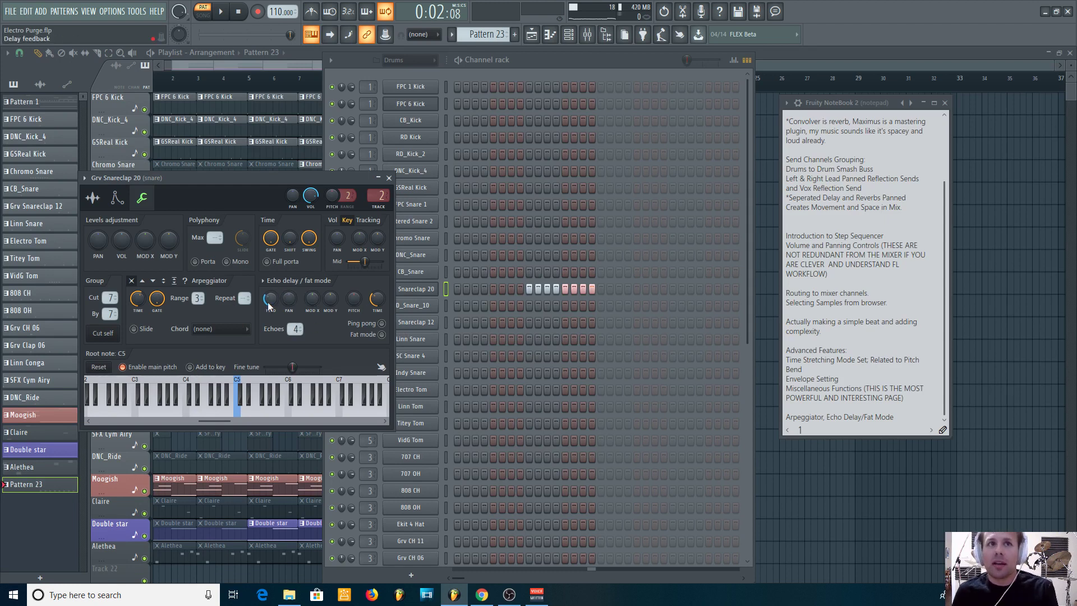
Remove Grv Snareclap 20 steps so that only steps 9 and 13 remain
left_click(548, 289)
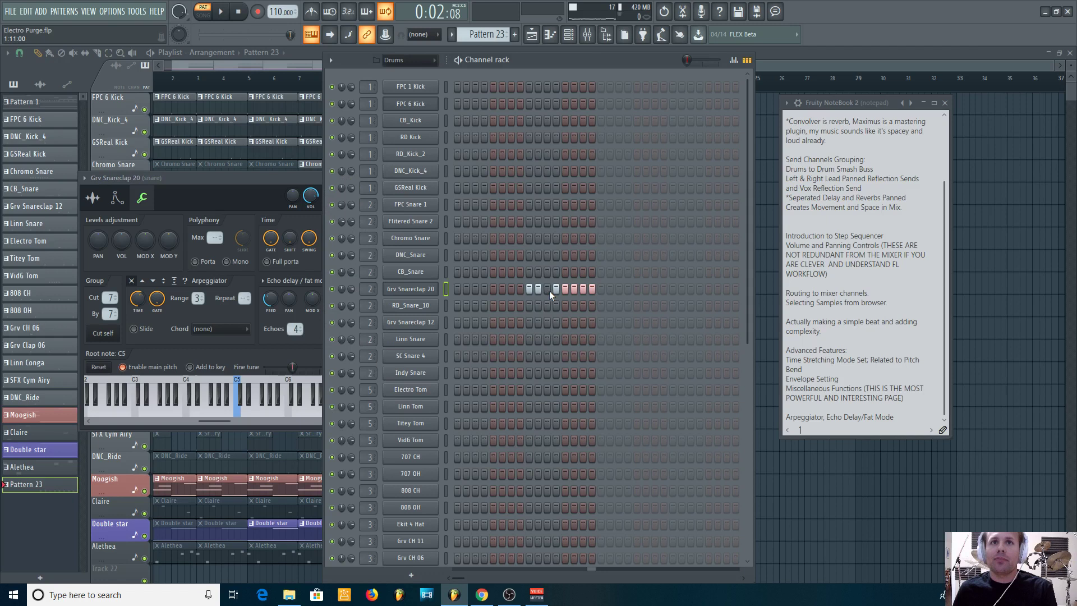
left_click(592, 289)
Enable Ping pong and lower the echo delay pitch for Grv Snareclap 20, and audition the pattern
left_click(214, 177)
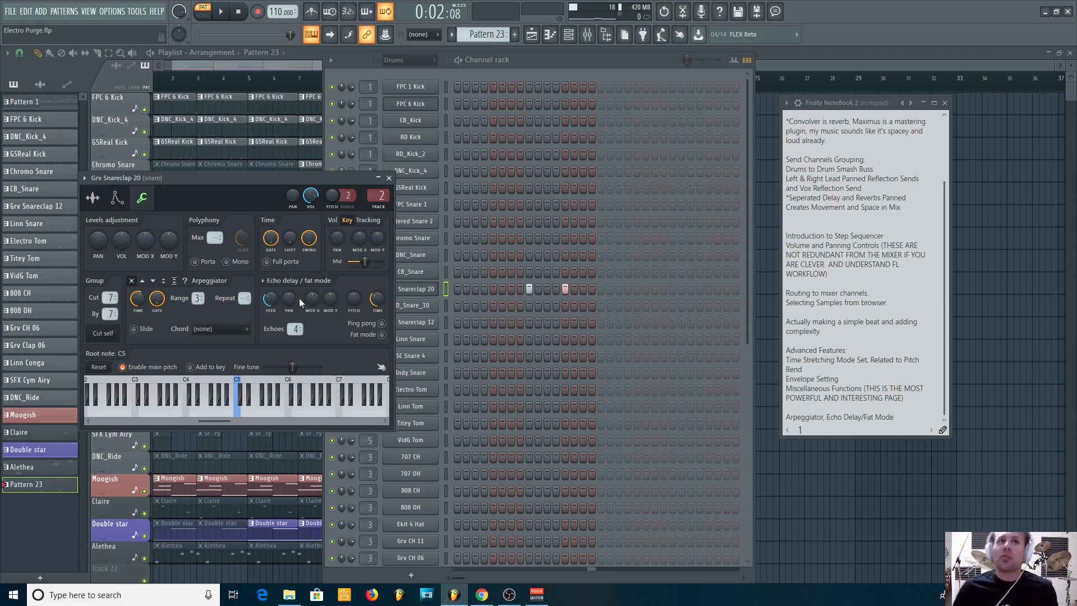
left_click(382, 323)
left_click(347, 299)
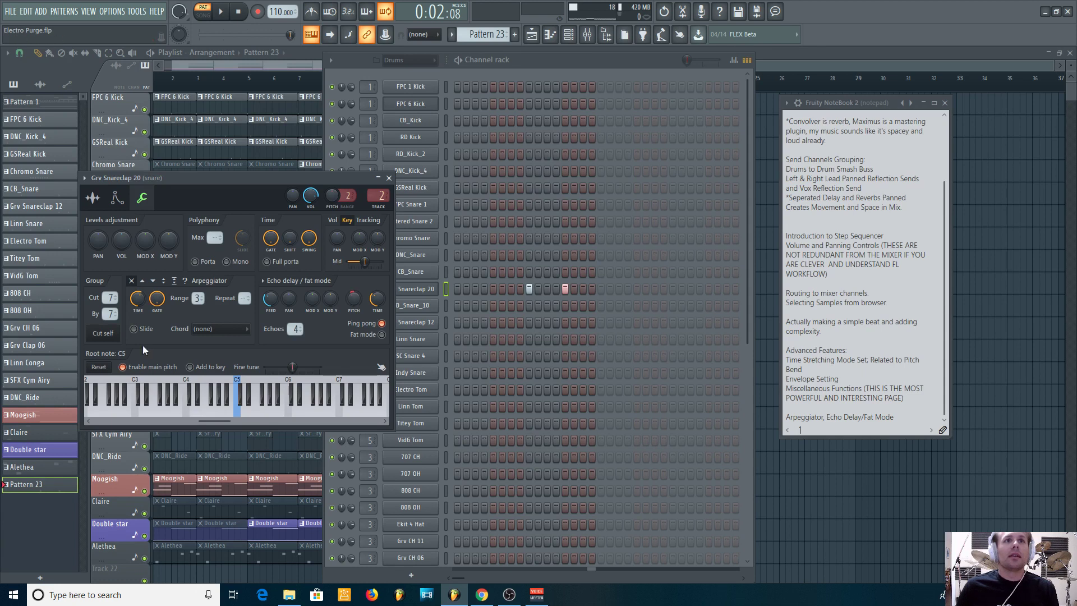
key("space")
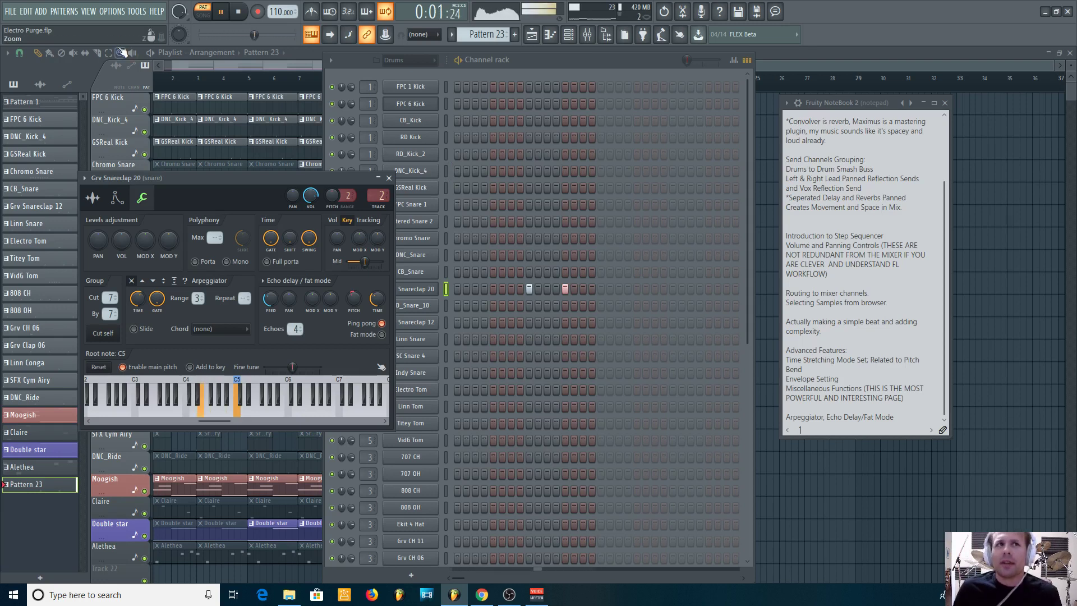
key("space")
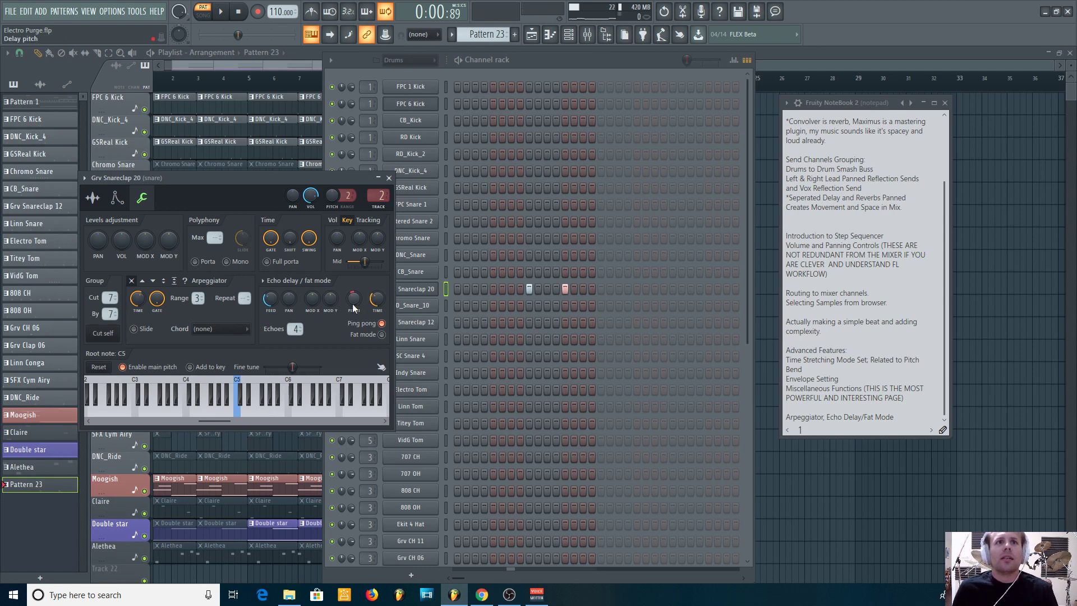
Set the echo delay's Mod X to about -47% on Grv Snareclap 20 and play the pattern
left_click(314, 305)
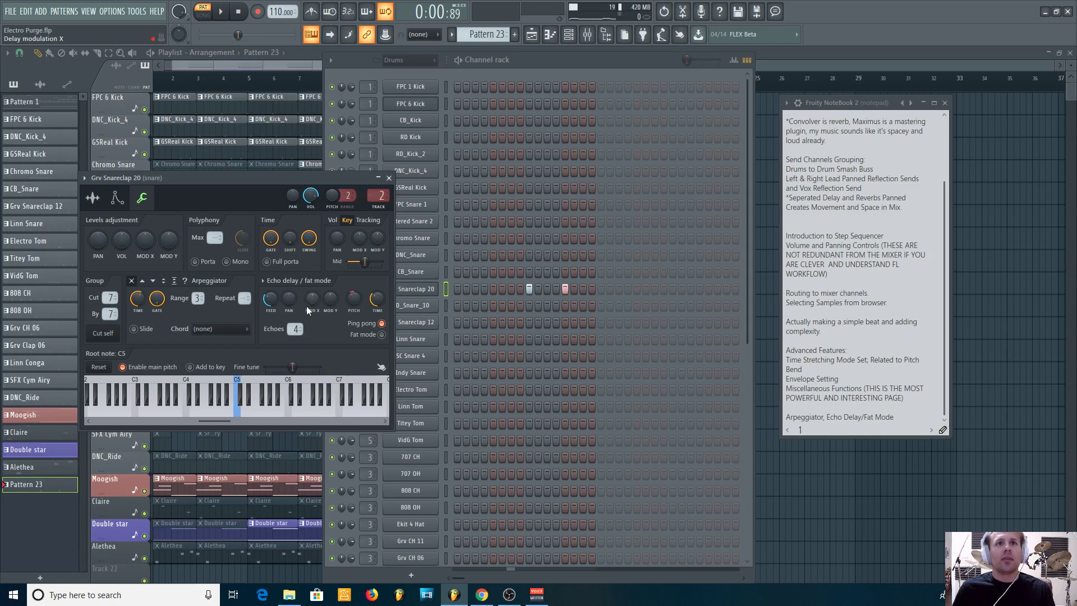
mouse_move(312, 299)
left_mouse_down()
mouse_move(312, 314)
mouse_move(312, 305)
left_mouse_up()
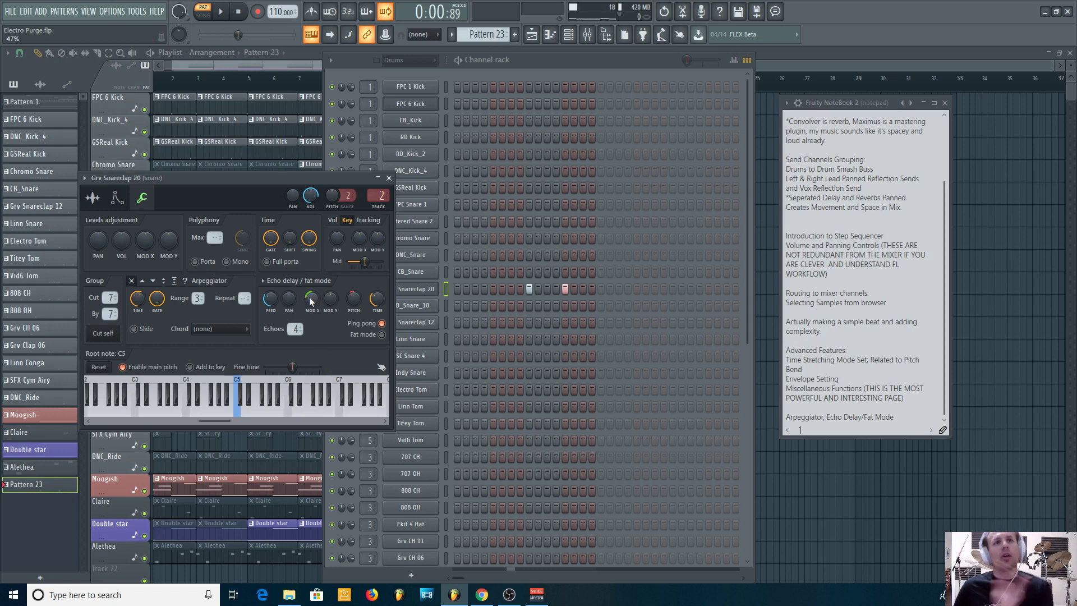
left_click(222, 14)
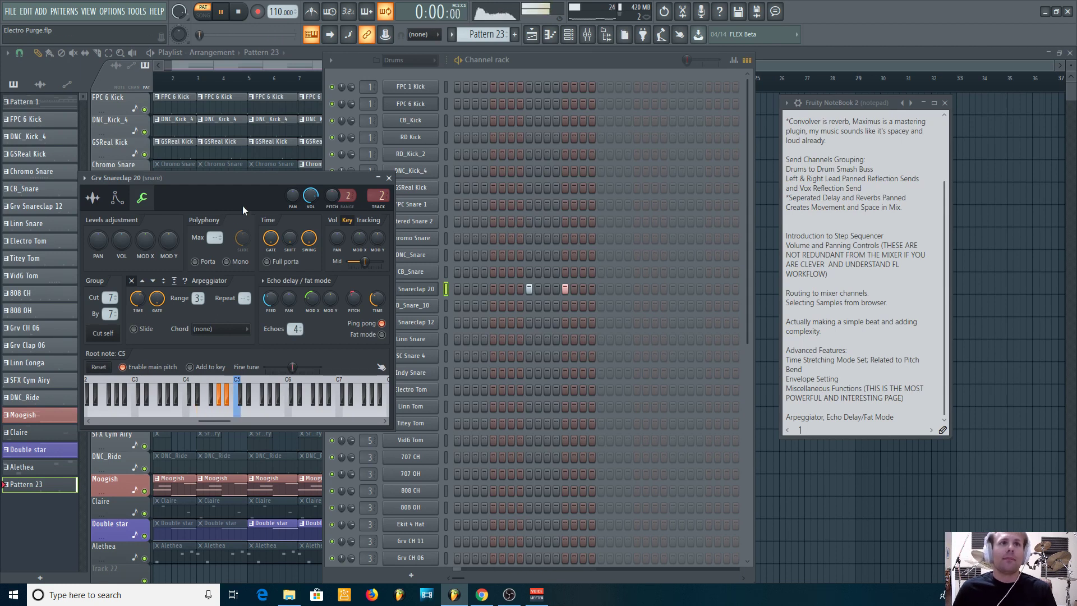
Set the filter type of the Grv Snareclap 20 channel to HP in its envelope / instrument settings
left_click(92, 198)
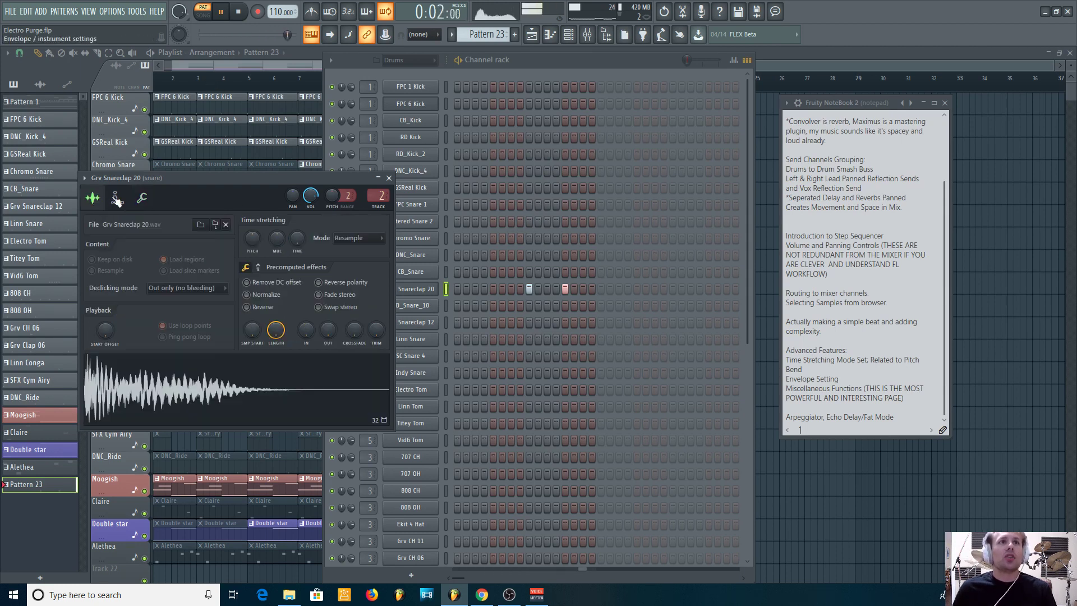
left_click(116, 198)
left_click(368, 335)
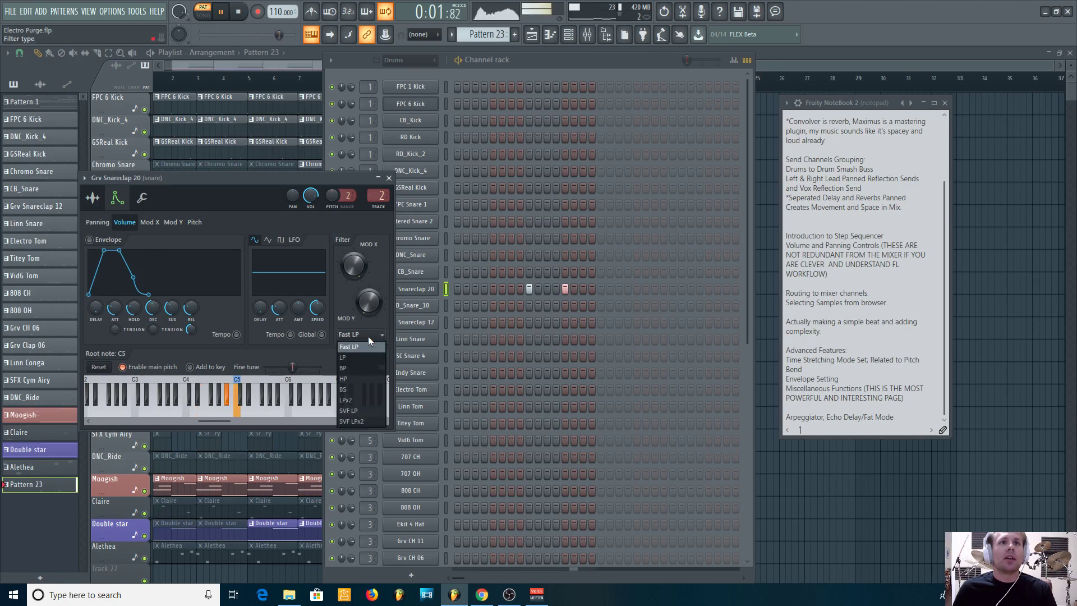
left_click(353, 380)
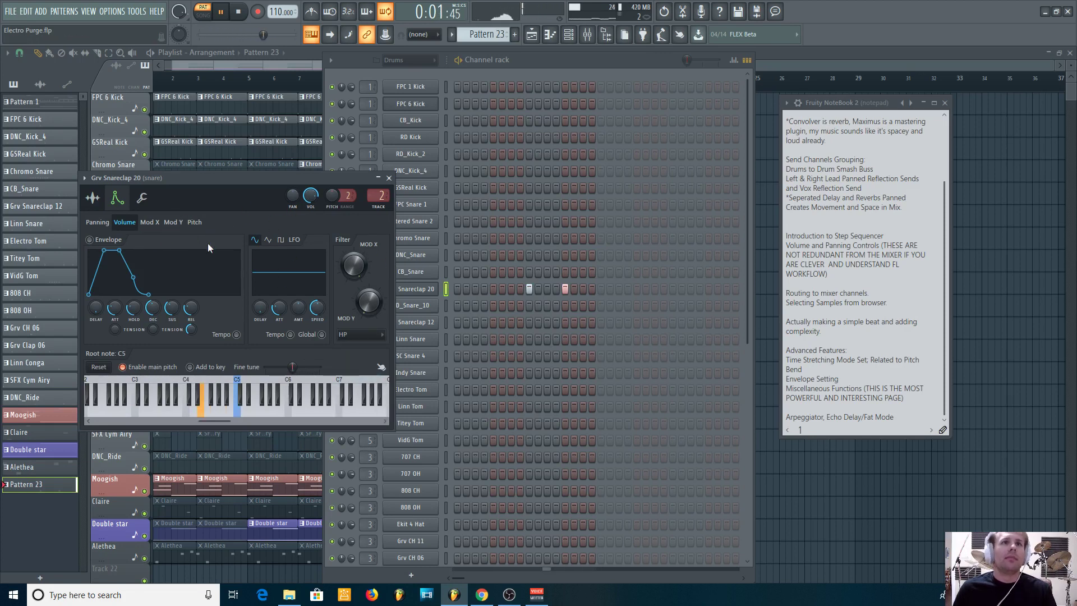
Check the pitch envelope of Grv Snareclap 20, return to its miscellaneous functions and pause playback
left_click(194, 222)
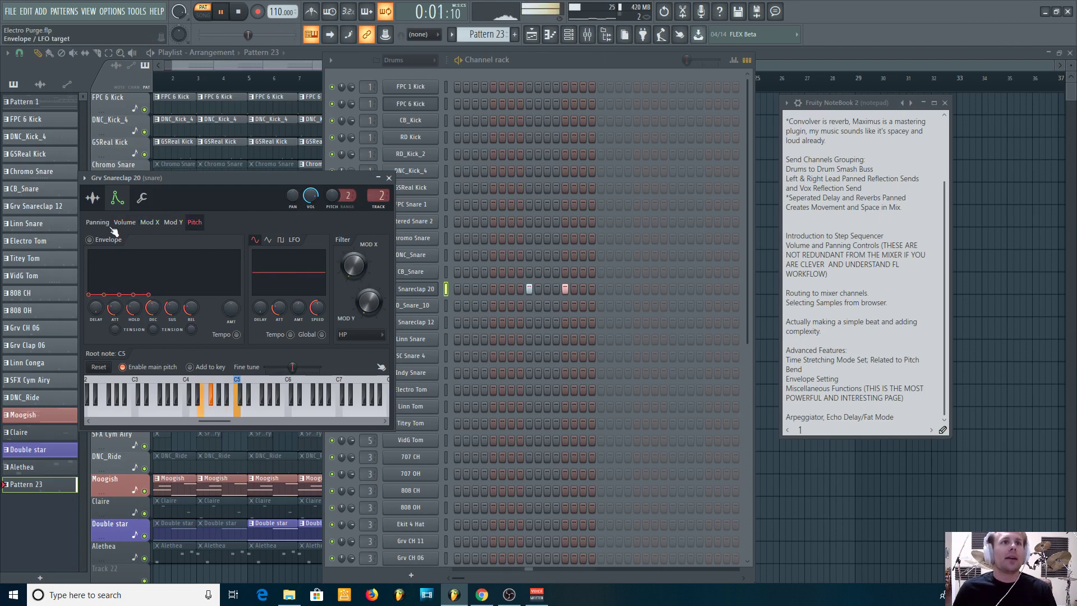
left_click(141, 198)
left_click(222, 13)
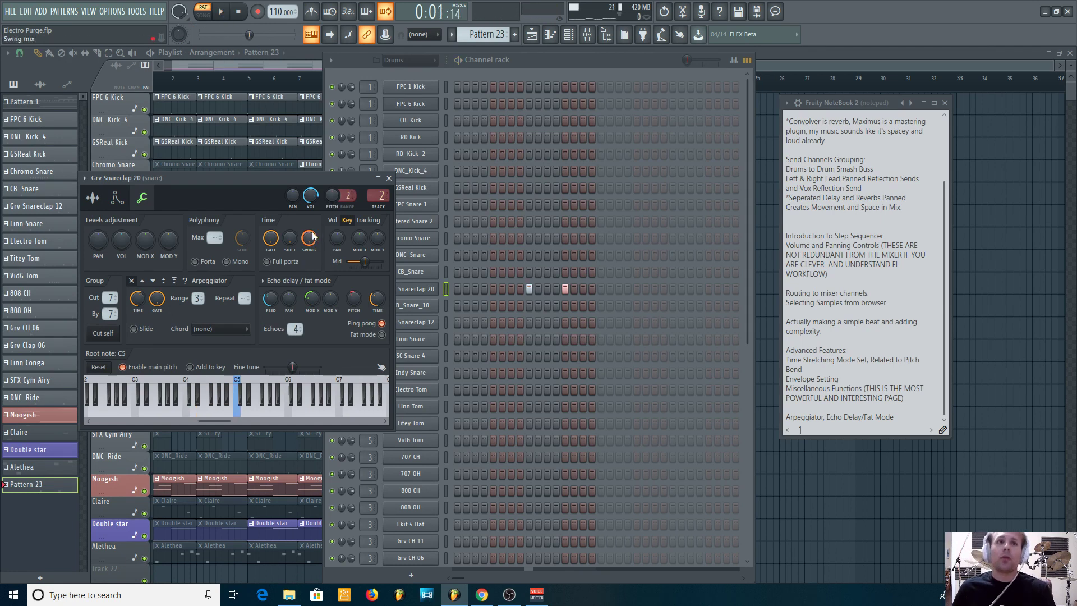
Switch to Voicemeeter and OBS to view the audio inputs and recording setup, moving the OBS window up over Voicemeeter
left_click(537, 596)
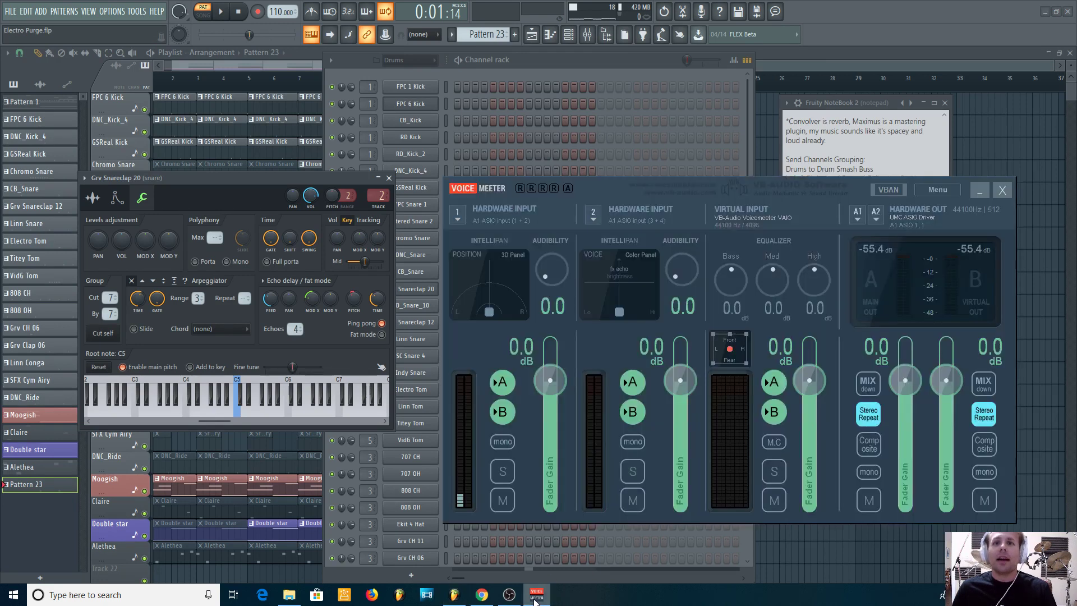
left_click(509, 595)
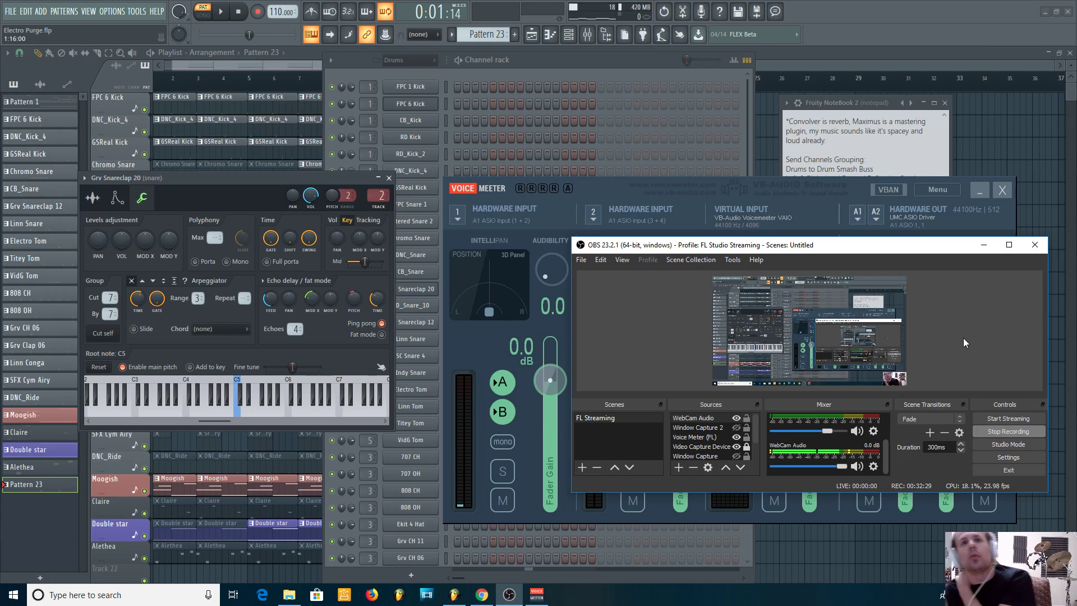
left_click_drag(818, 251, 753, 220)
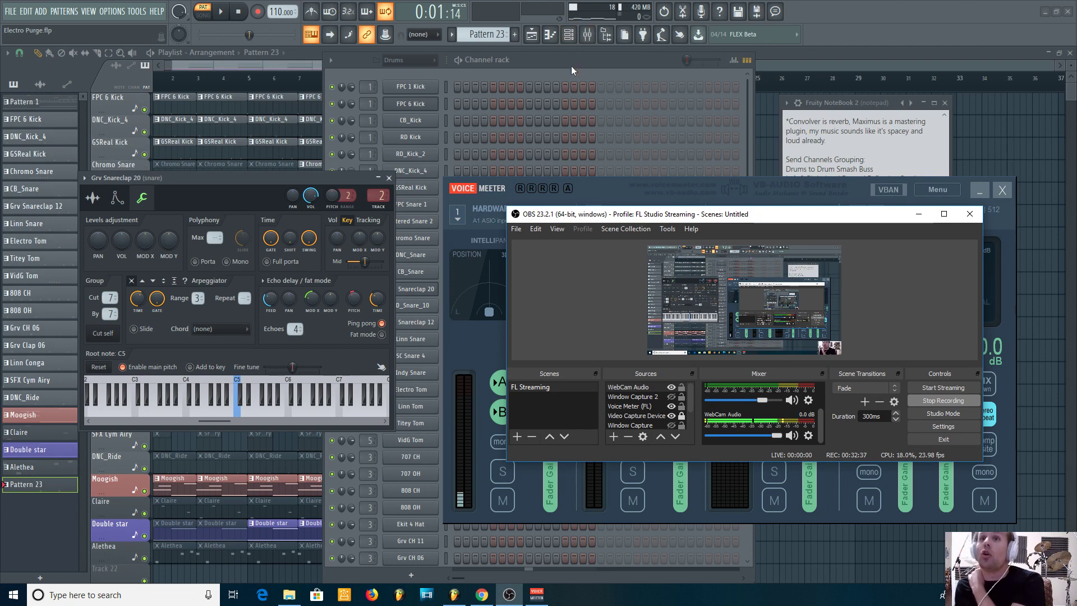
Return to FL Studio and look through the mixer, piano roll and channel rack, ending with the channel rack in front
left_click(589, 34)
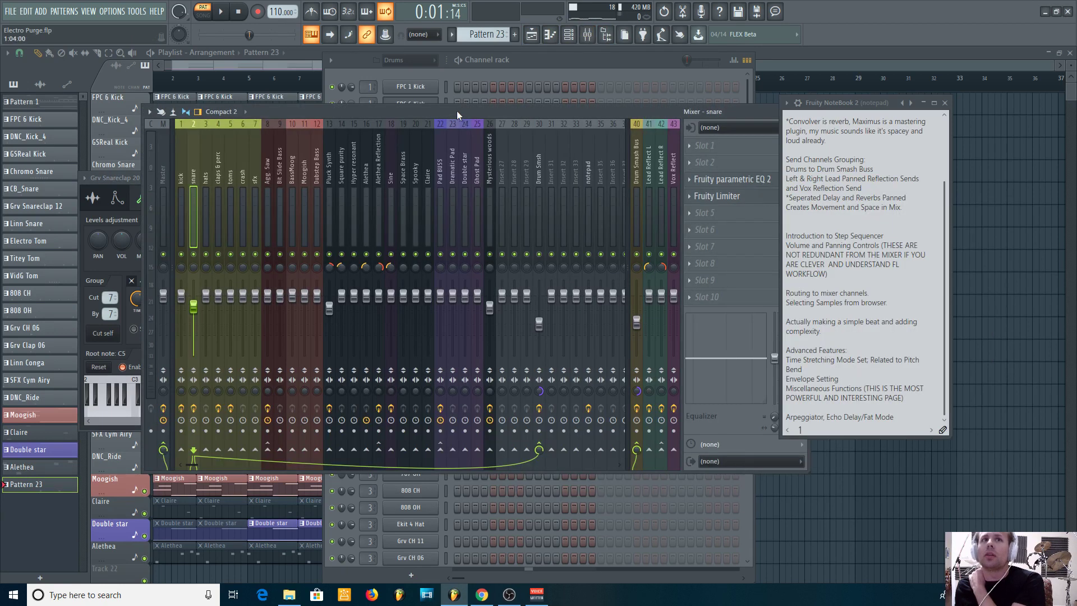
left_click_drag(457, 110, 427, 100)
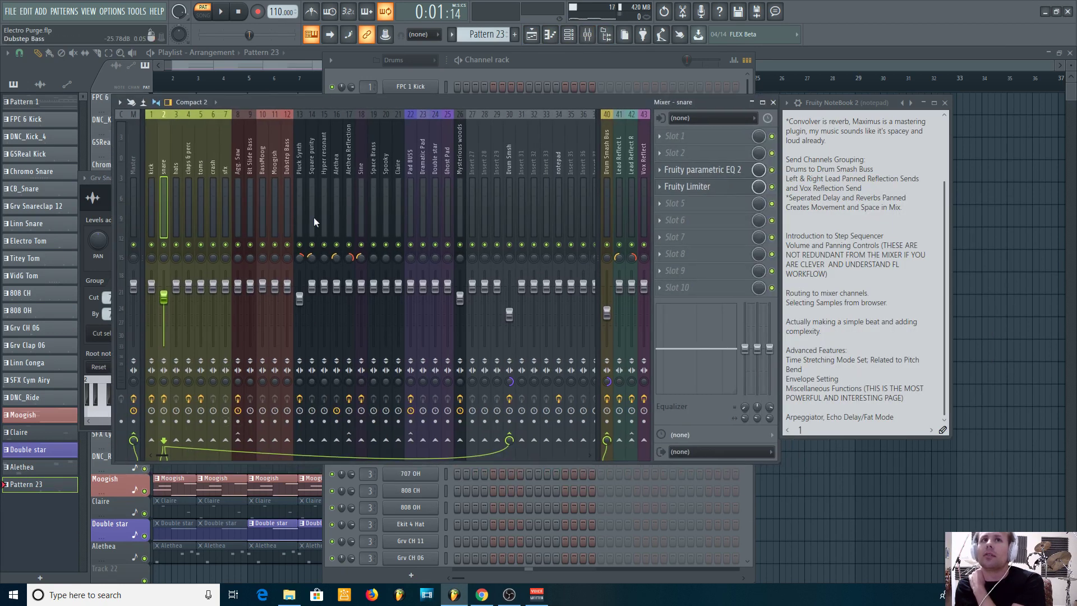
left_click(573, 41)
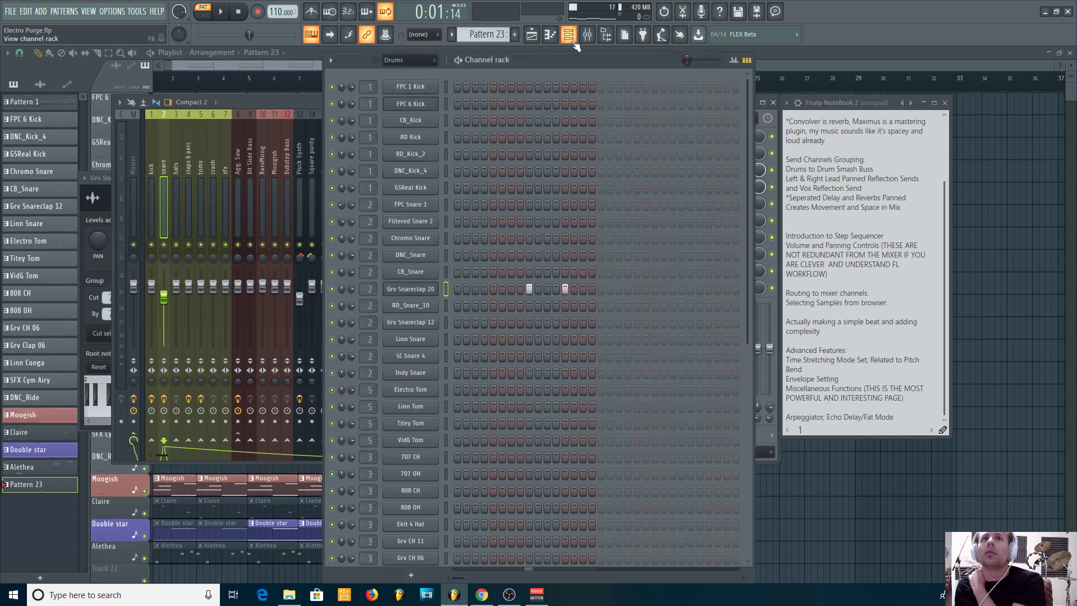
left_click(553, 40)
left_click(593, 42)
left_click(592, 40)
left_click(593, 40)
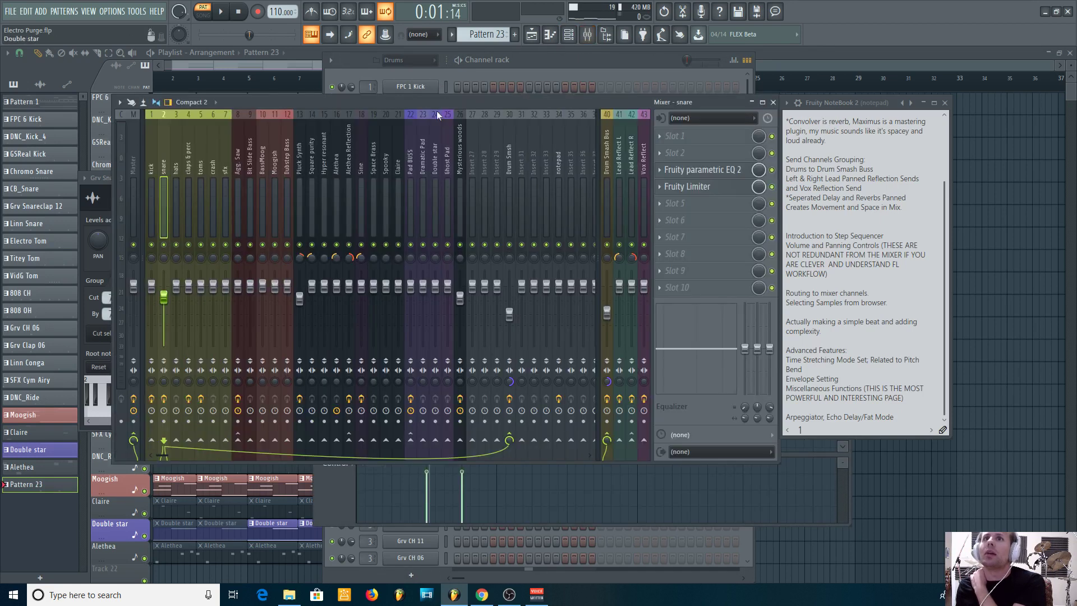
left_click(383, 74)
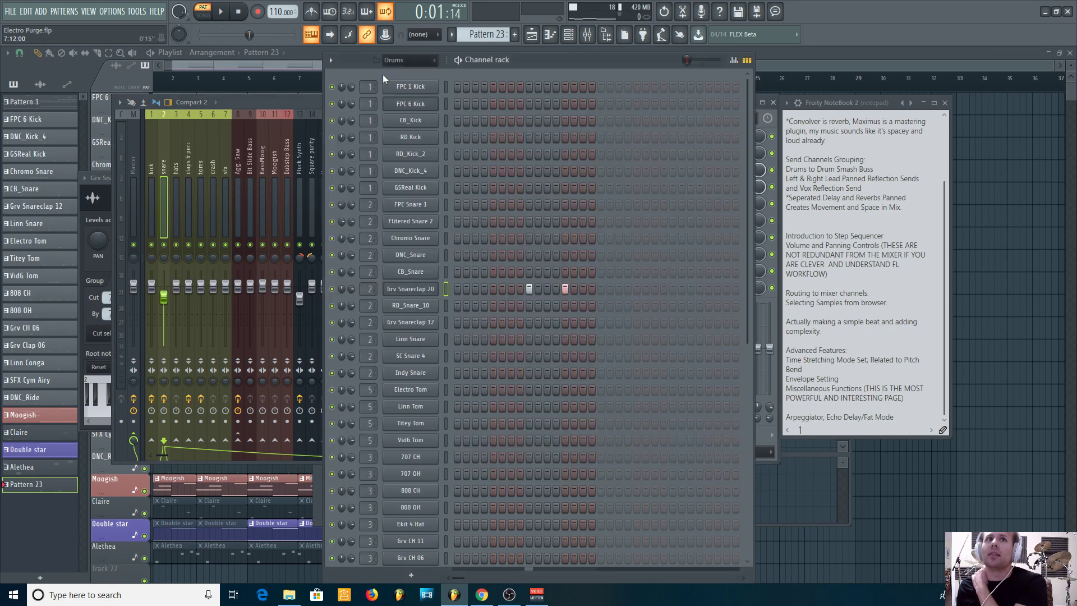
Bring Voicemeeter and OBS back in front of the channel rack to view the recording status
left_click(537, 594)
left_click(509, 595)
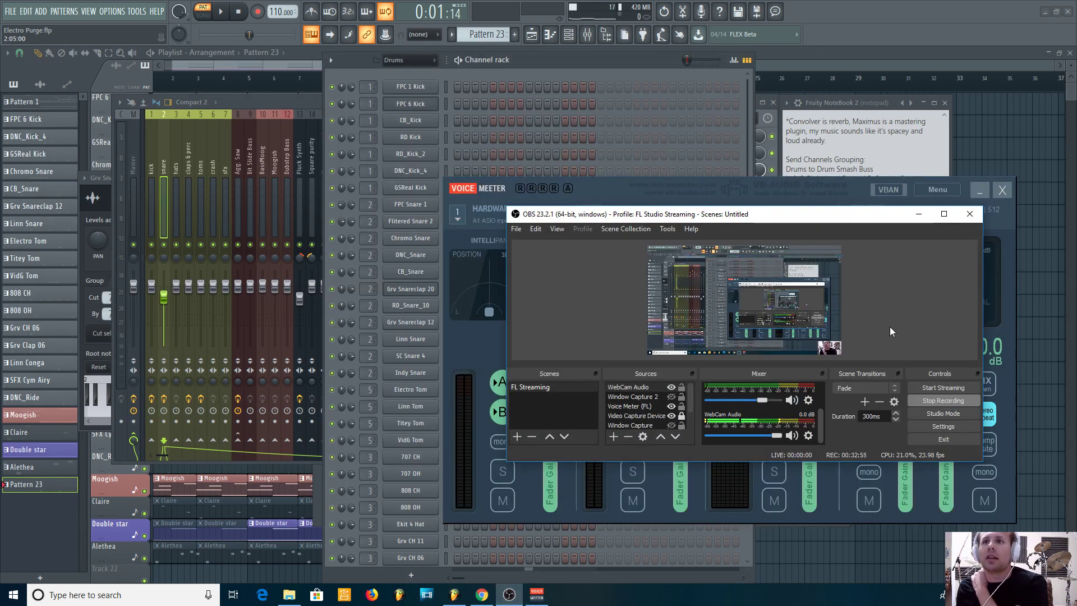